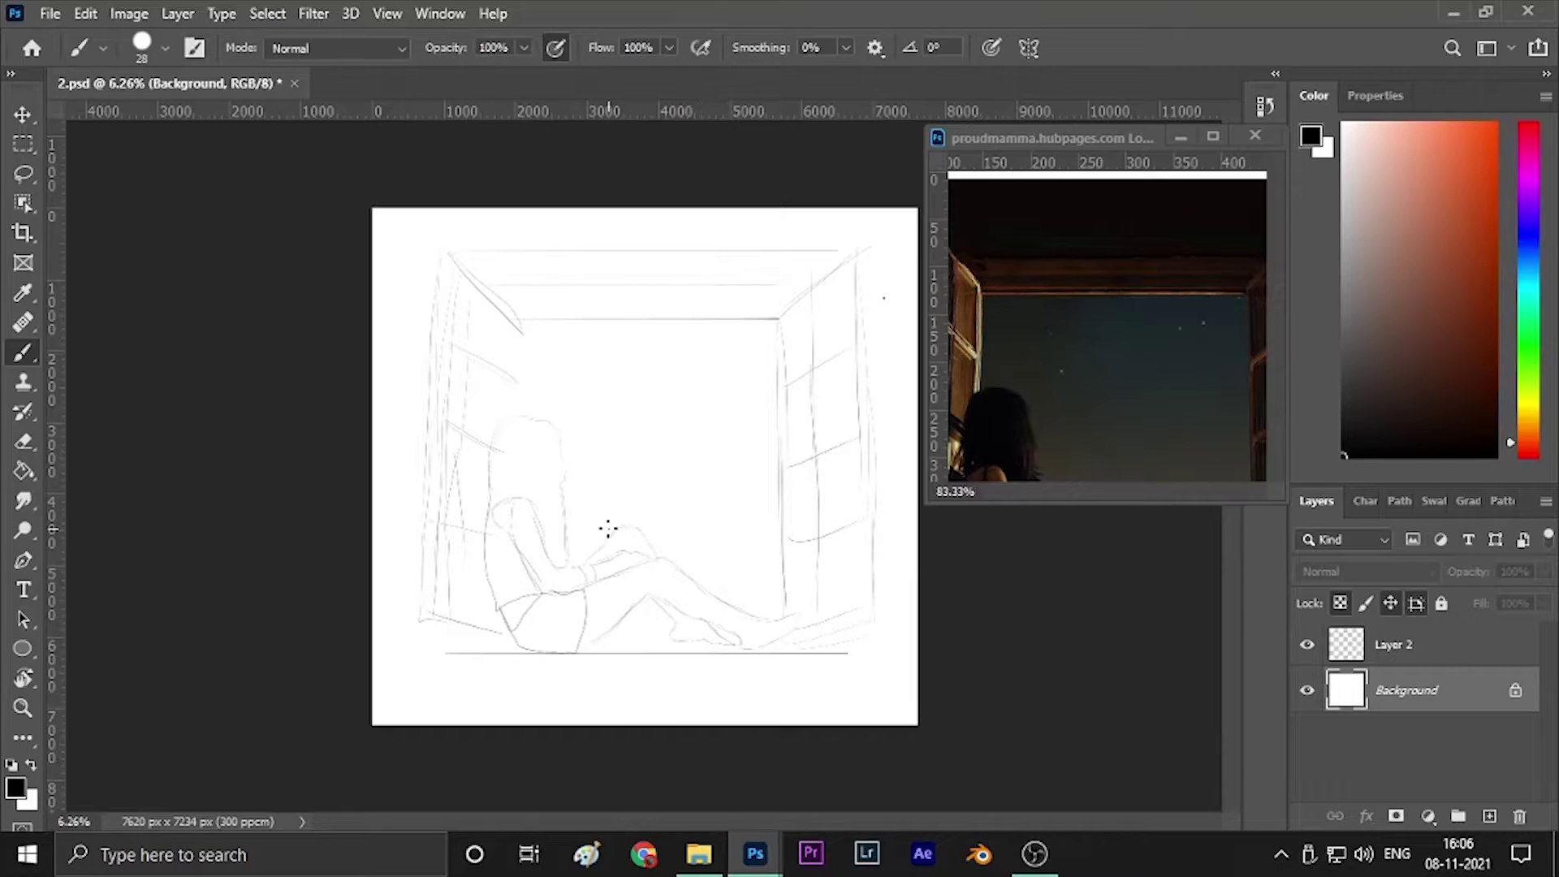
Retrace the left door's diagonal top line and vertical edge with darker strokes.
scroll(787, 210, up, 1)
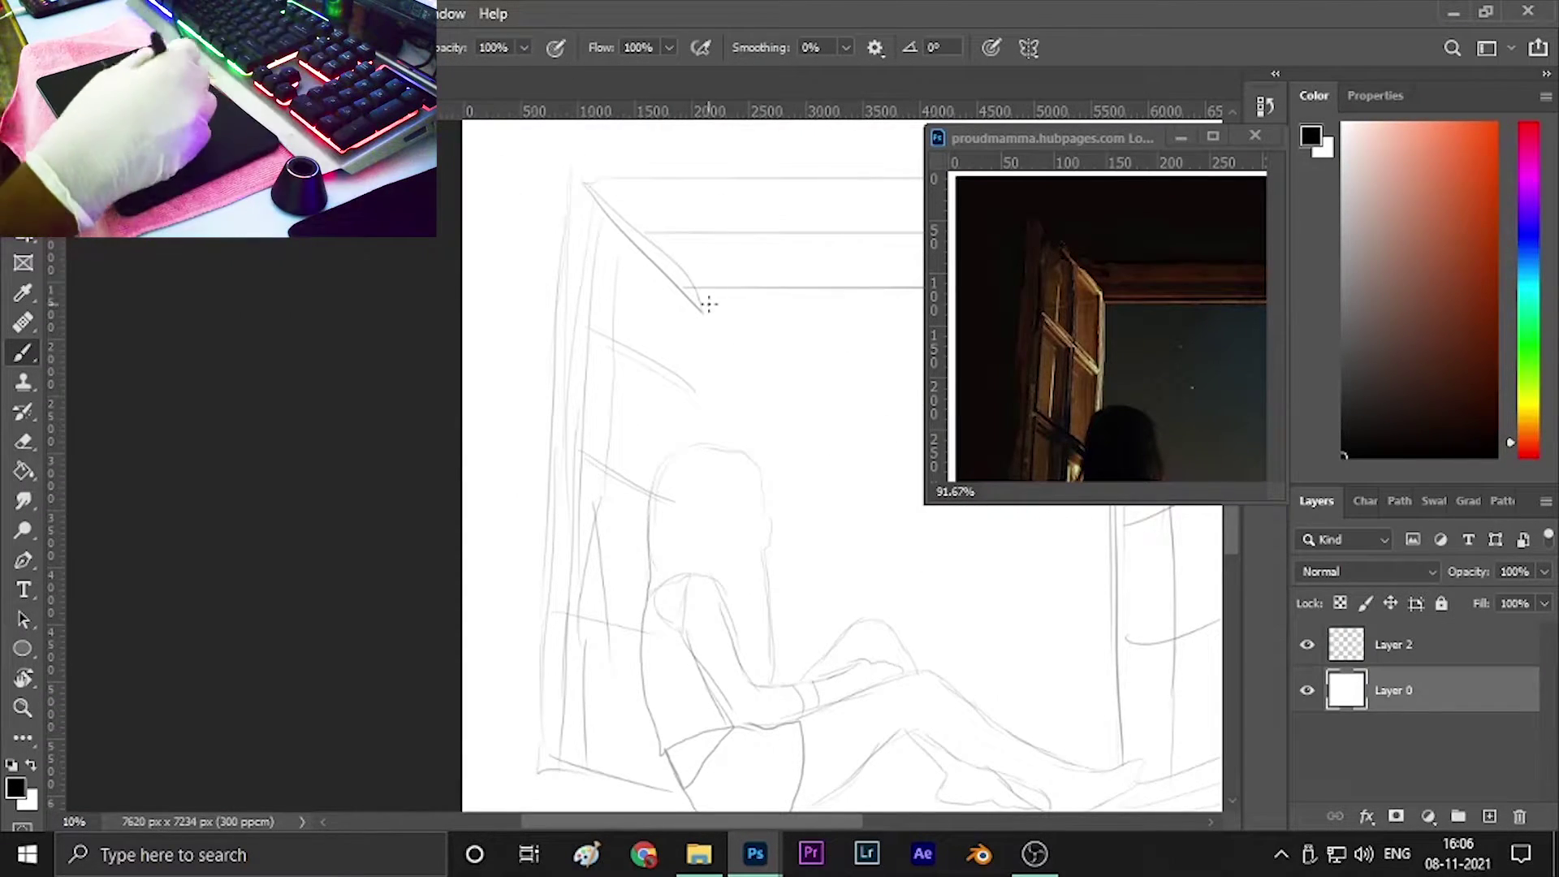
drag(702, 305, 587, 185)
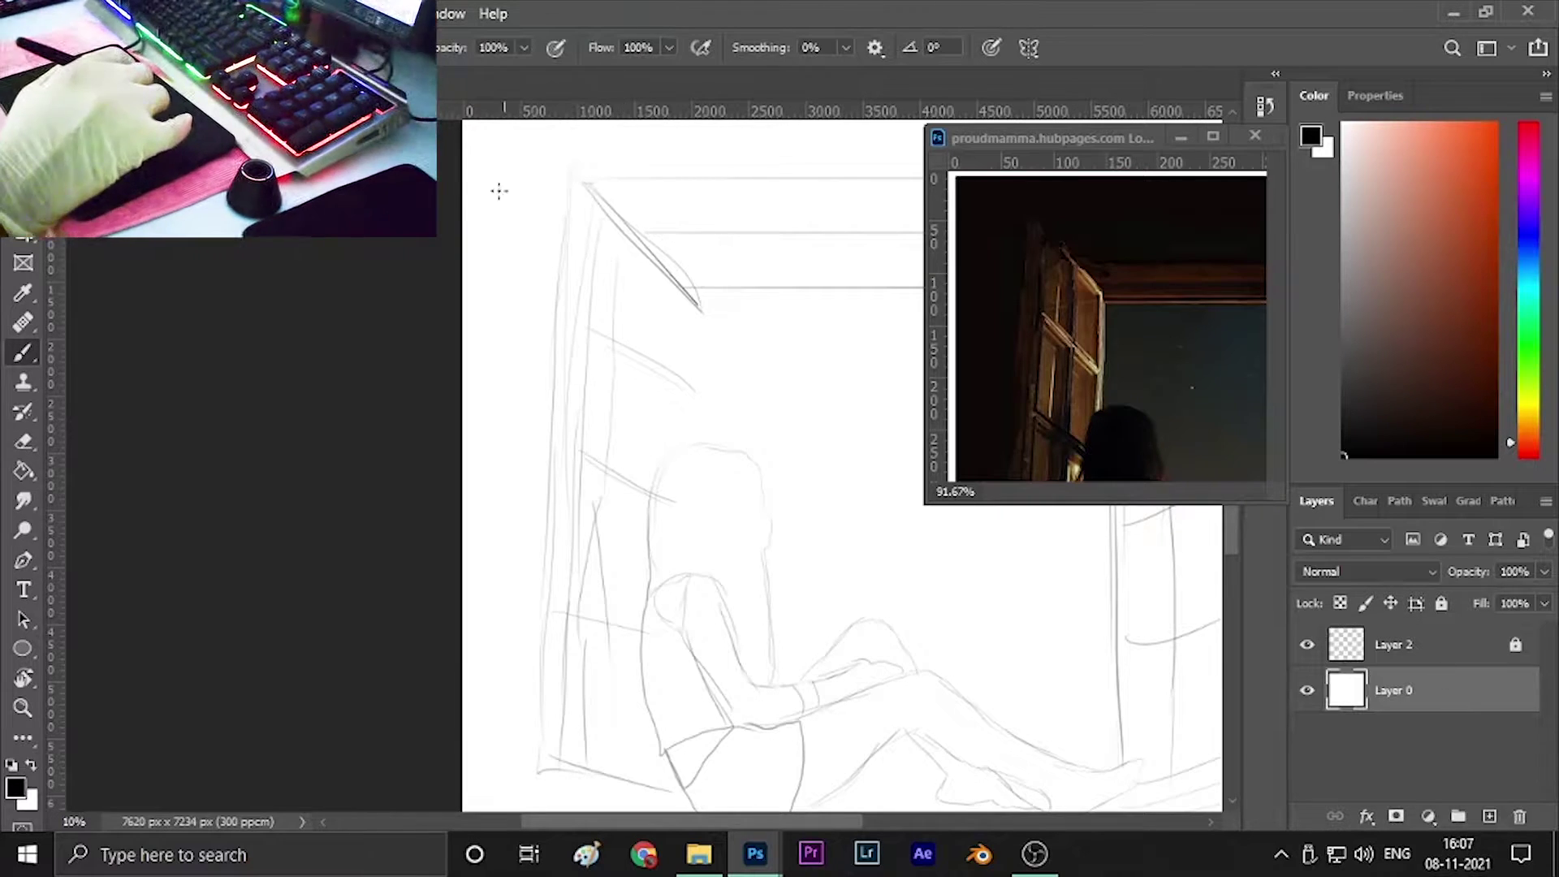
drag(700, 312, 692, 442)
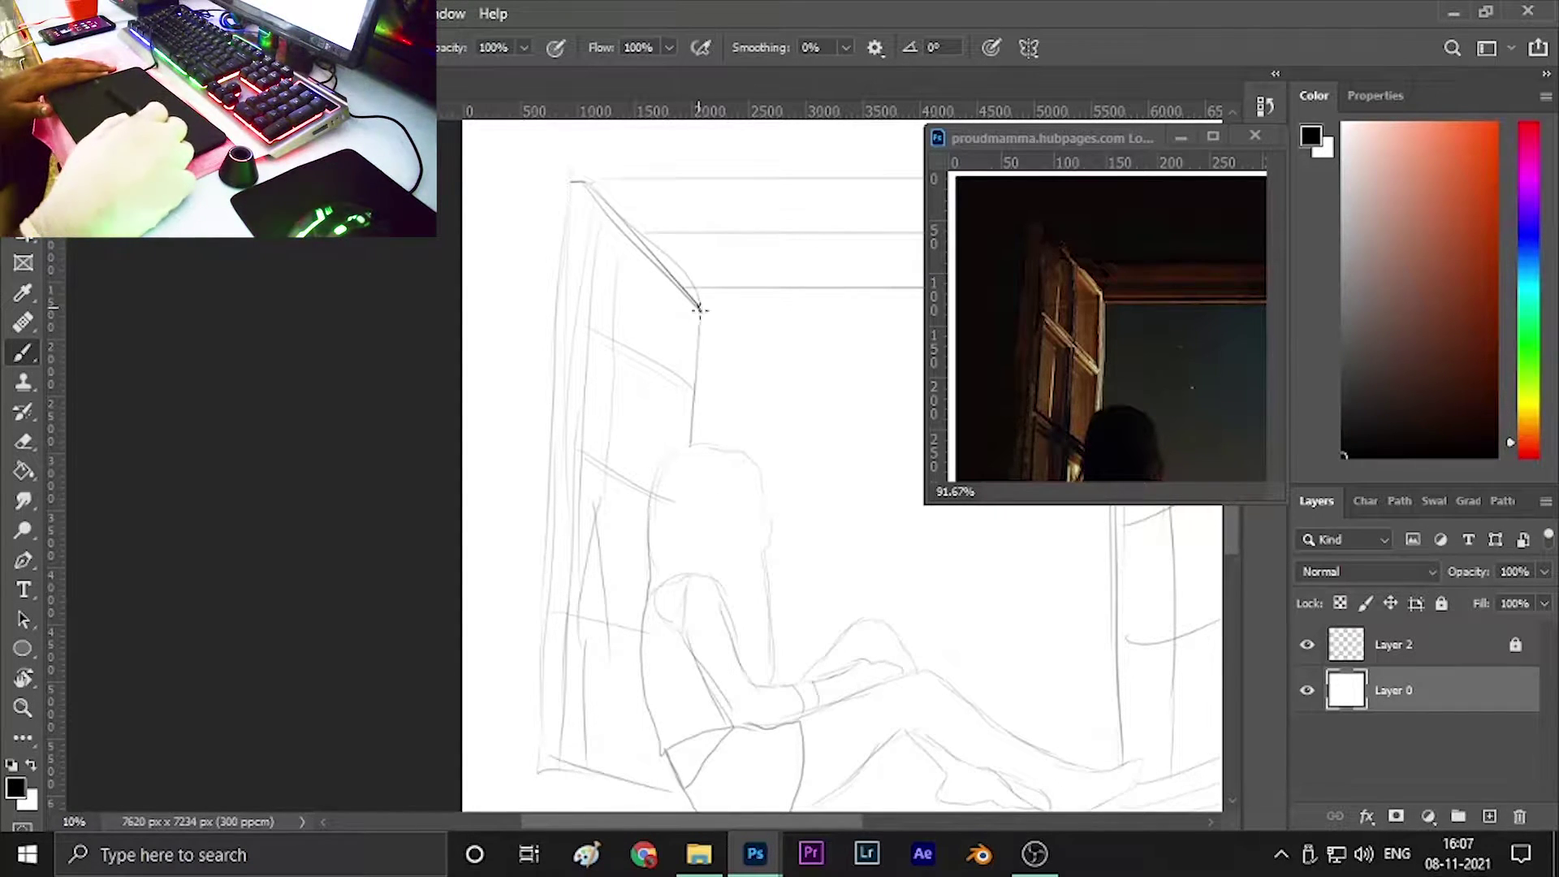
Enable pen-pressure size and set brush smoothing to 41%.
click(555, 47)
drag(845, 47, 860, 65)
click(874, 47)
click(887, 98)
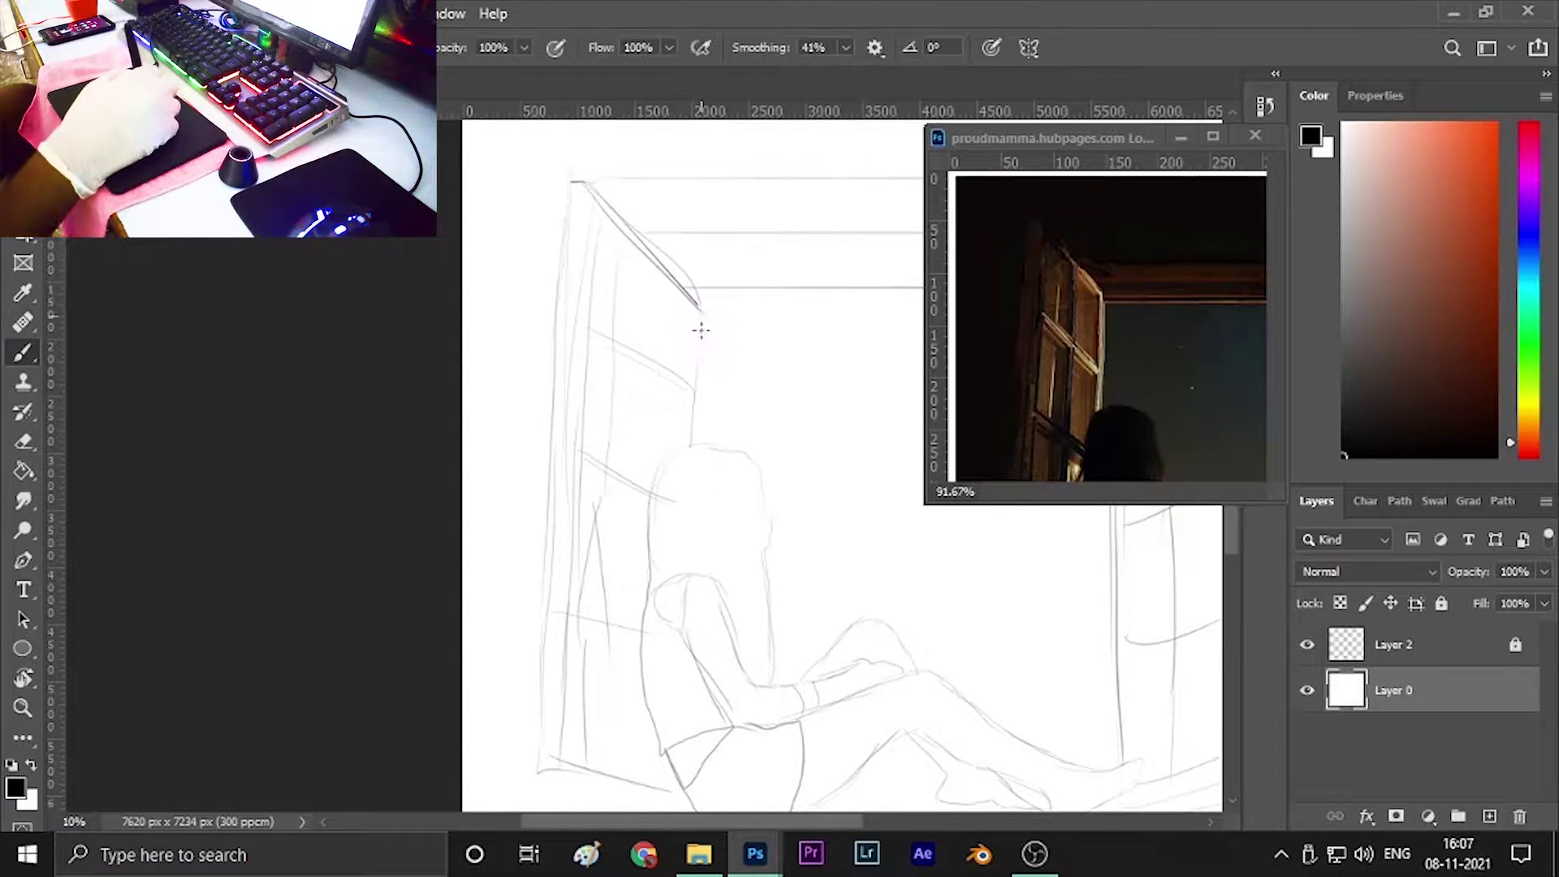
Lock Layer 2, make Layer 0 the active layer, and undo the last dark stroke.
key(e)
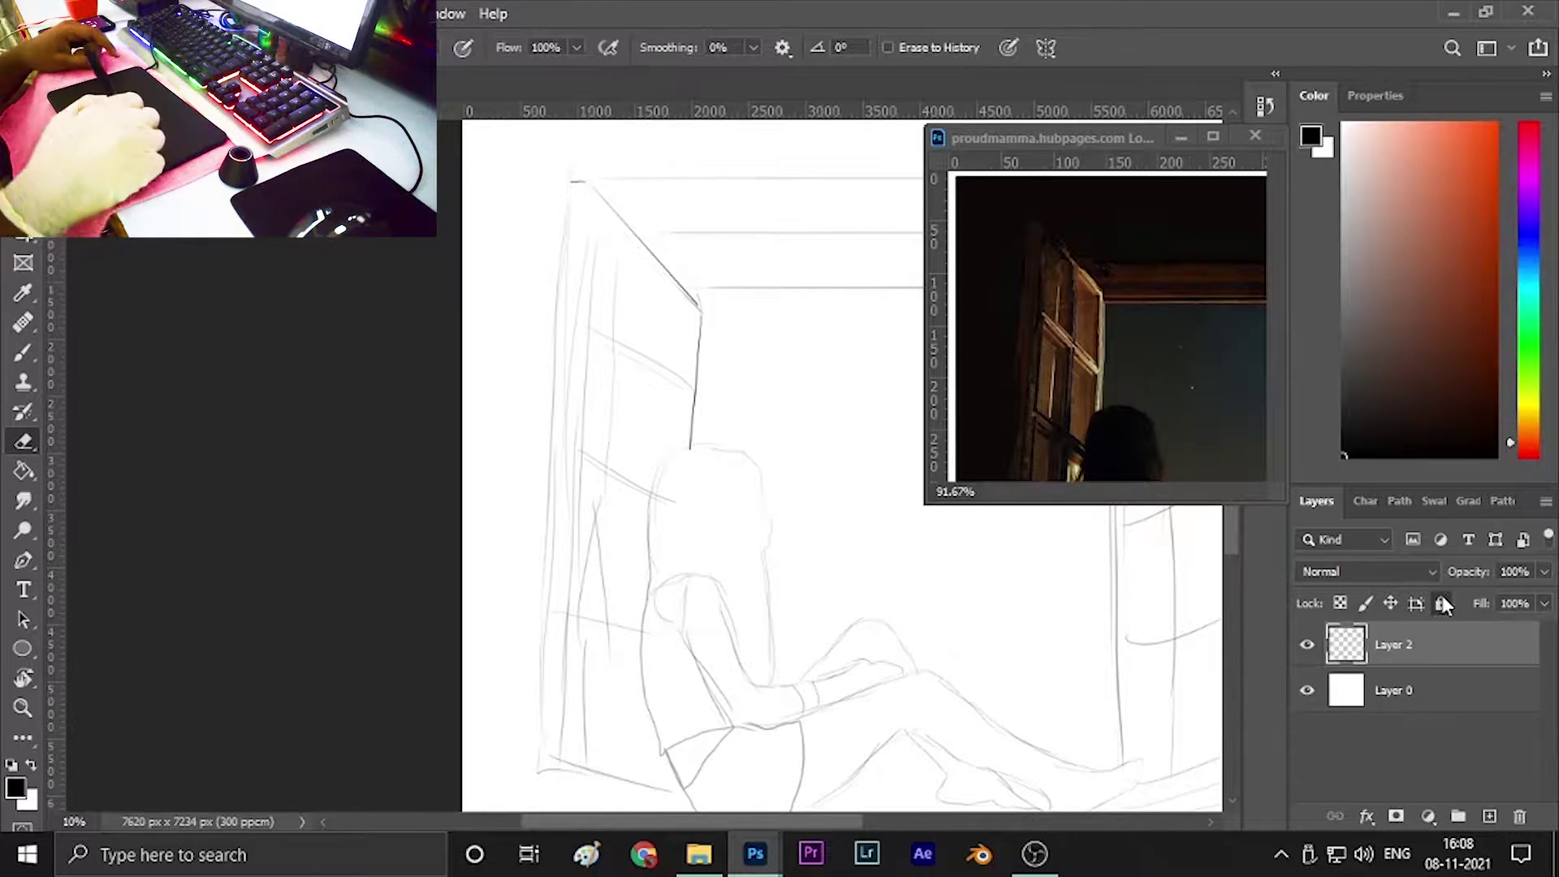
click(1442, 604)
click(1393, 690)
key(b)
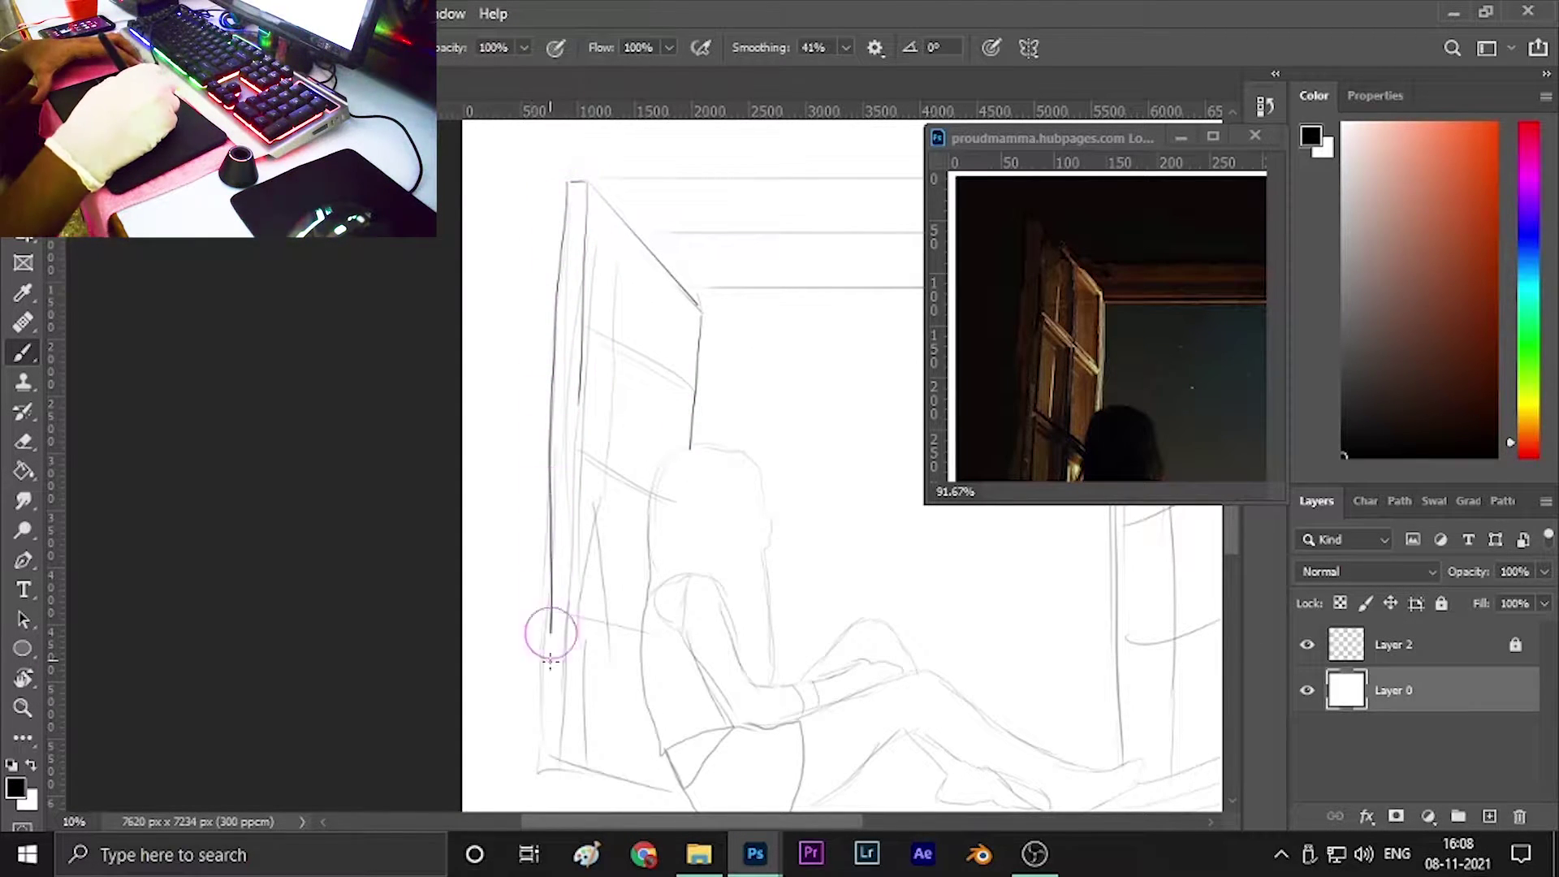
key(ctrl+z)
Test-paint reference brown over the left door panel, then erase it to light streaks.
alt+click(1089, 358)
right_click(254, 539)
double_click(254, 539)
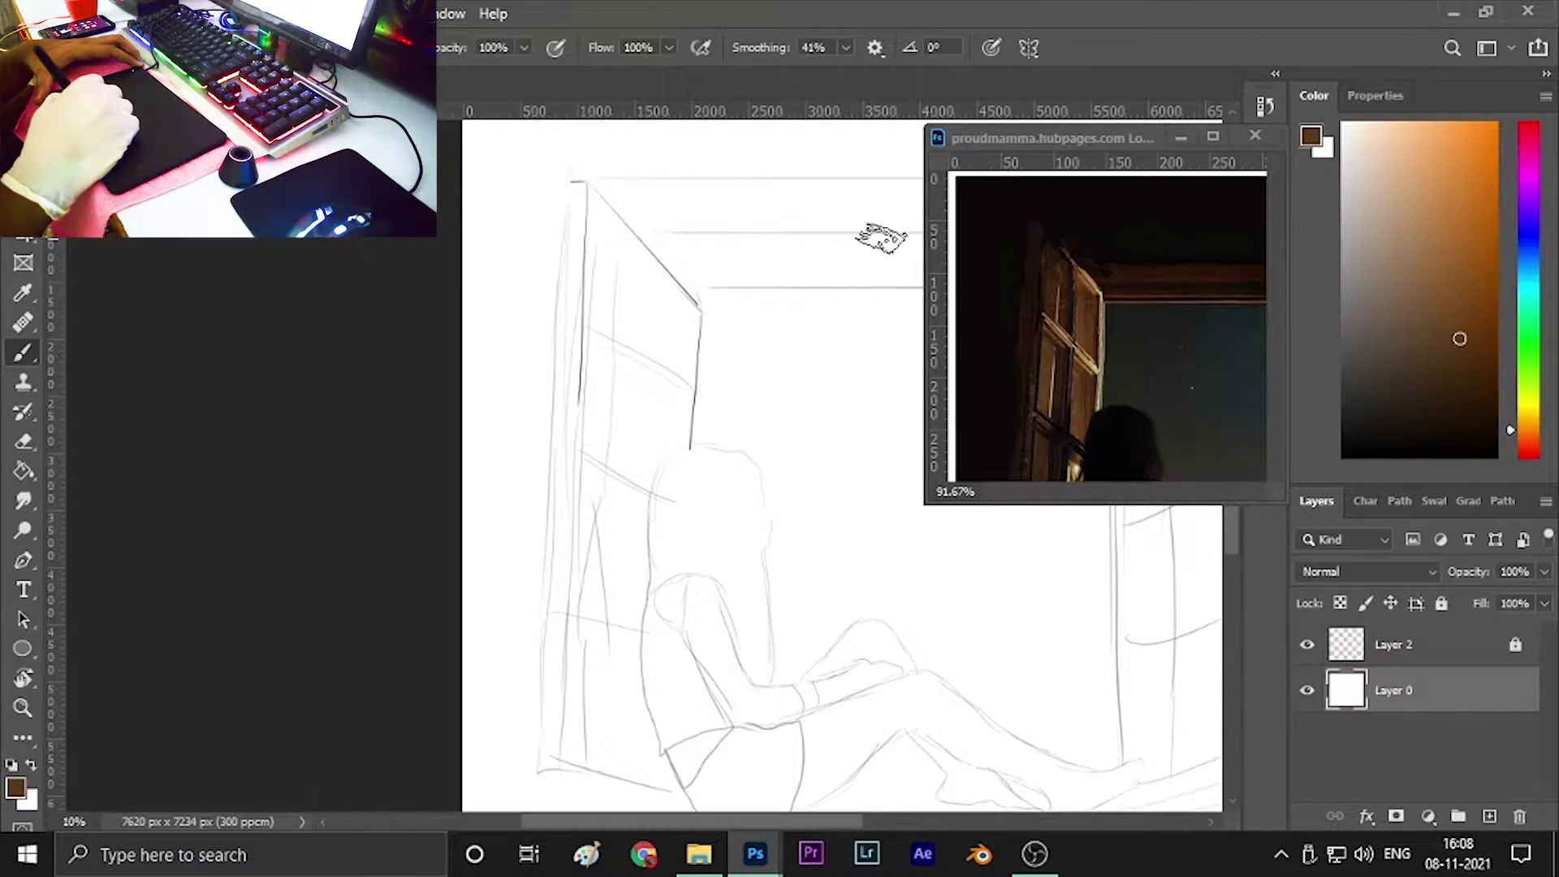
drag(668, 306, 613, 456)
mouse_move(601, 203)
mouse_down()
mouse_move(617, 479)
mouse_move(644, 299)
mouse_move(649, 479)
mouse_up()
key(e)
drag(617, 219, 617, 455)
drag(665, 293, 693, 445)
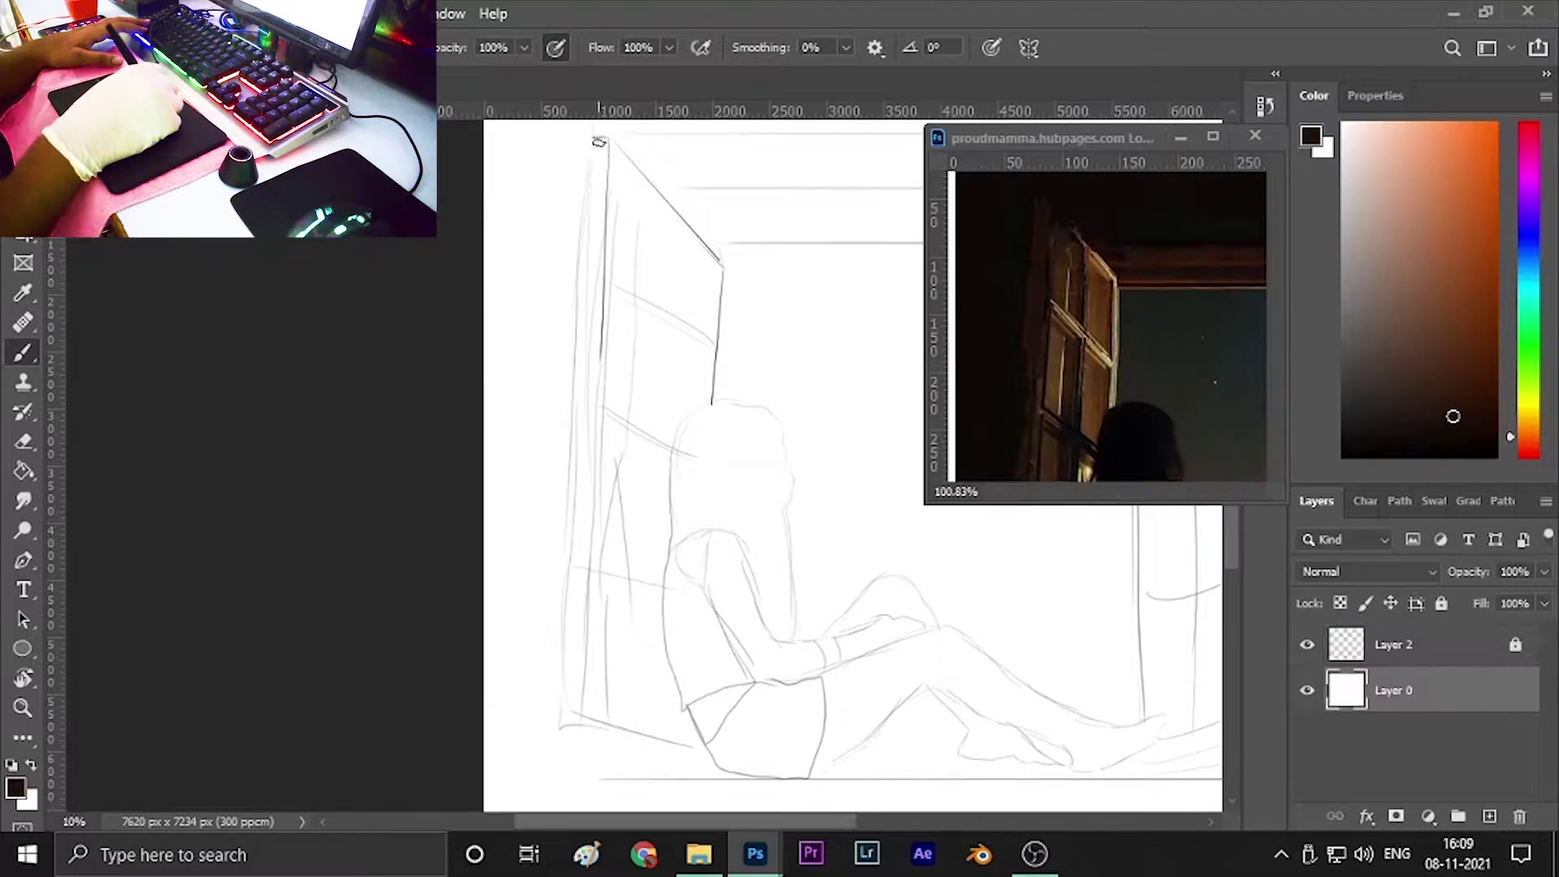
Paint a thick vertical stroke down the frame's left edge with 53% smoothing and pressure opacity.
drag(903, 78, 905, 78)
drag(601, 139, 575, 633)
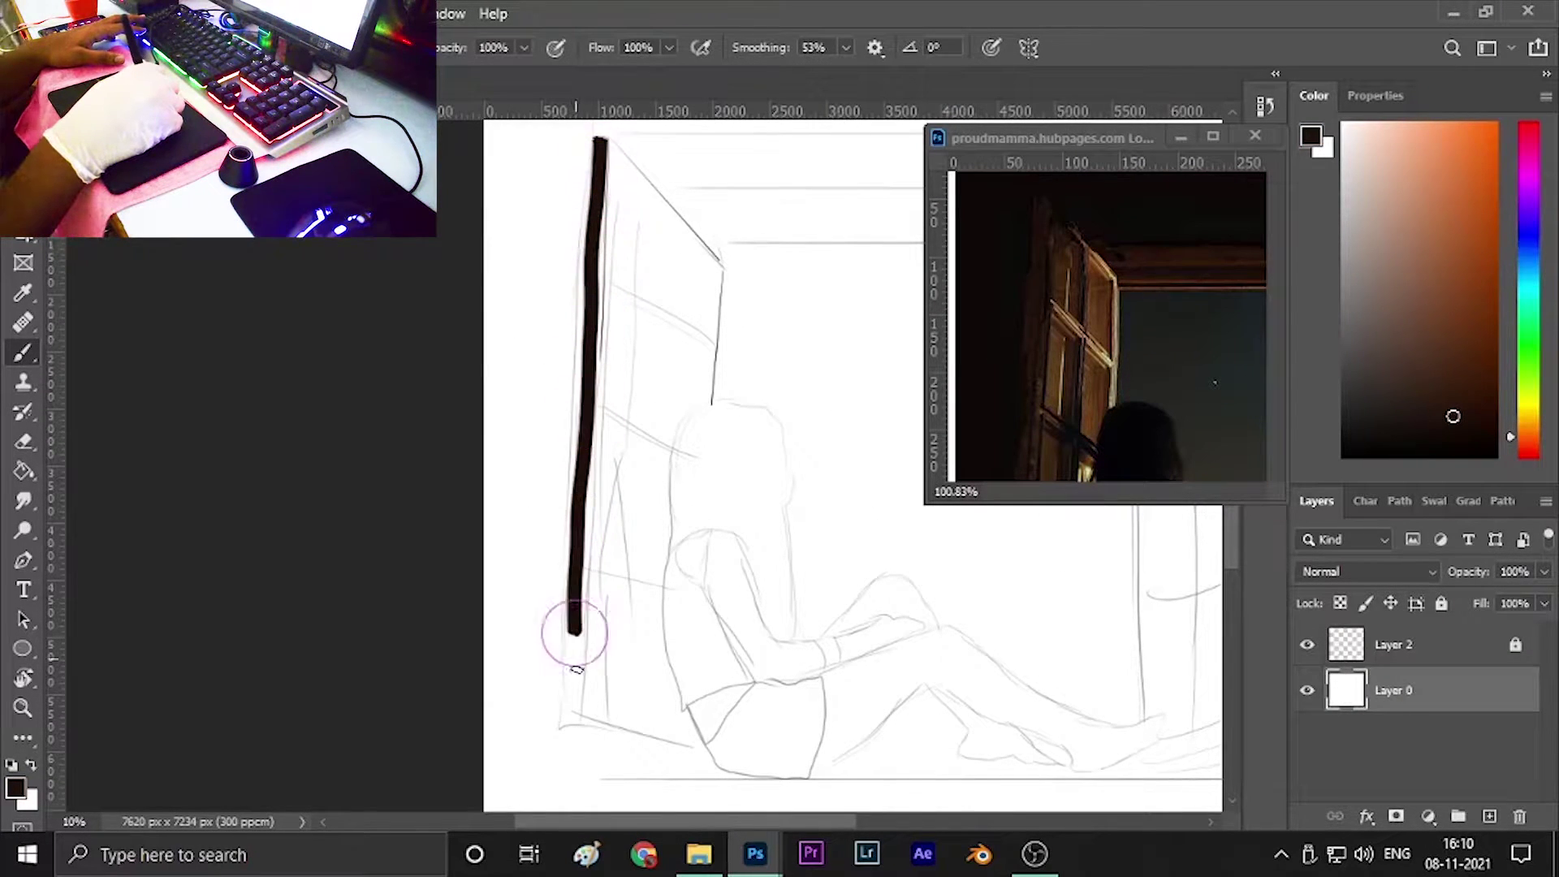
click(558, 50)
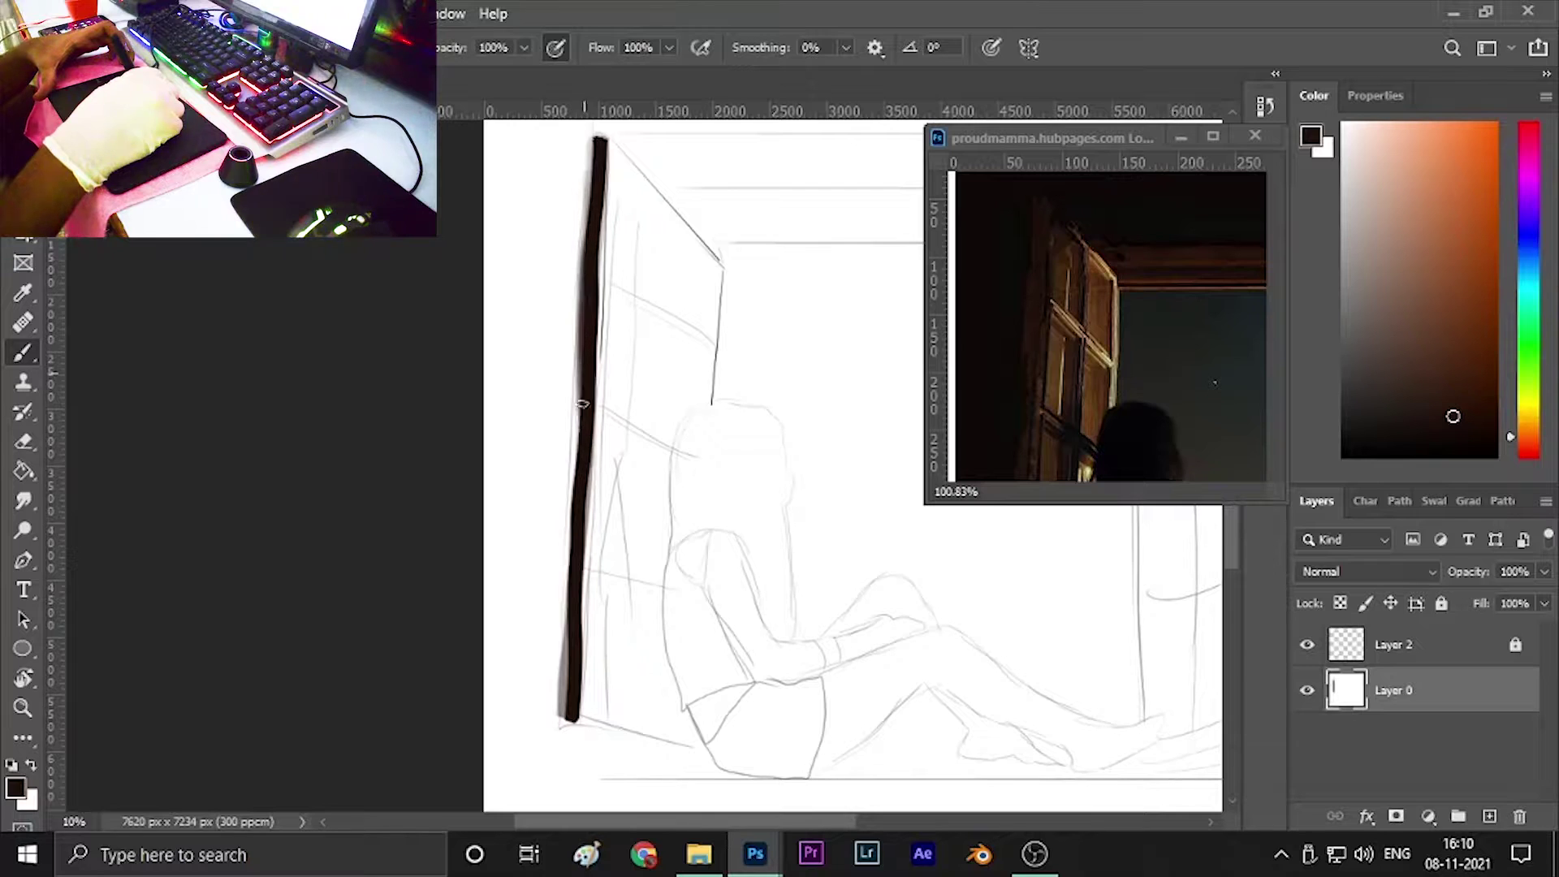
mouse_move(575, 606)
mouse_down()
mouse_move(598, 162)
mouse_move(587, 329)
mouse_up()
Sample dark and lighter browns from the reference photo for the frame edge.
alt+click(1056, 365)
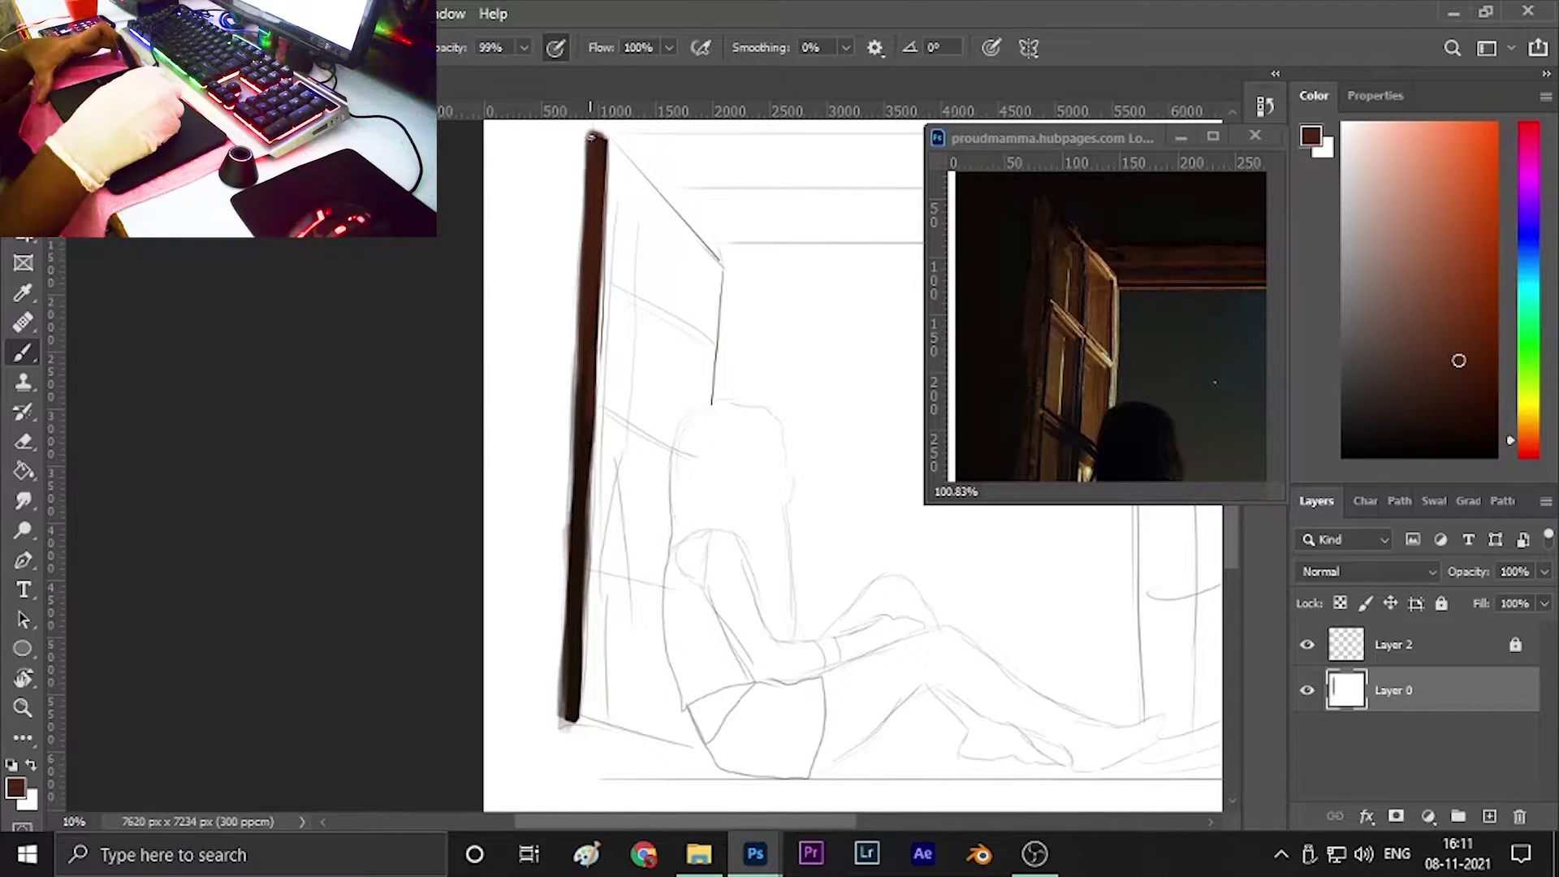
alt+click(985, 372)
scroll(985, 371, down, 3)
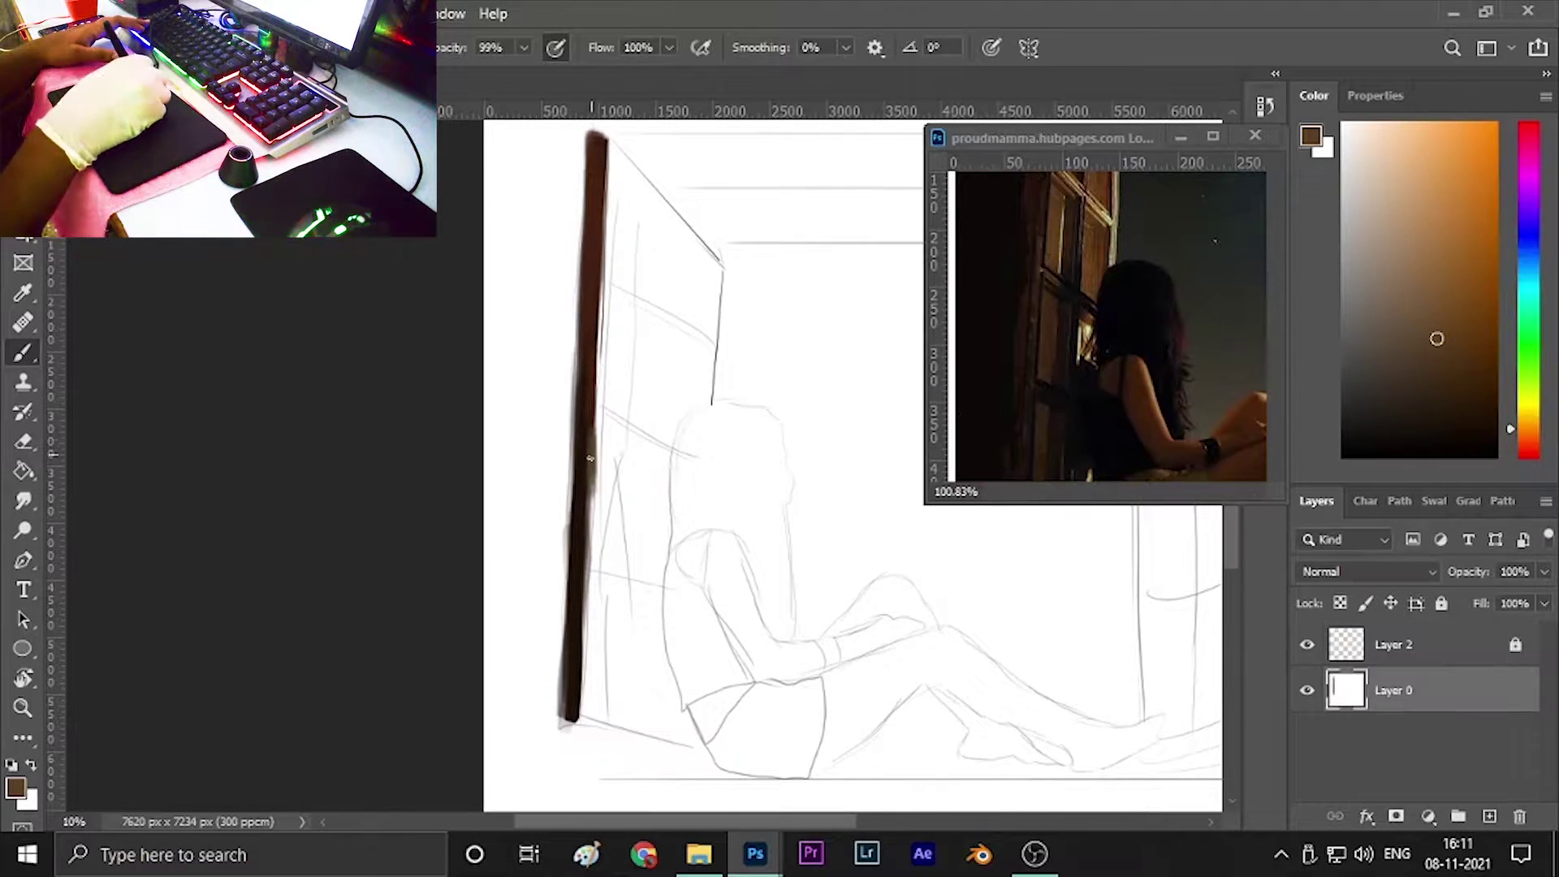
scroll(566, 666, up, 2)
Block in the left door panel with light and dark brown strokes up to its top.
click(1062, 429)
scroll(1062, 428, down, 1)
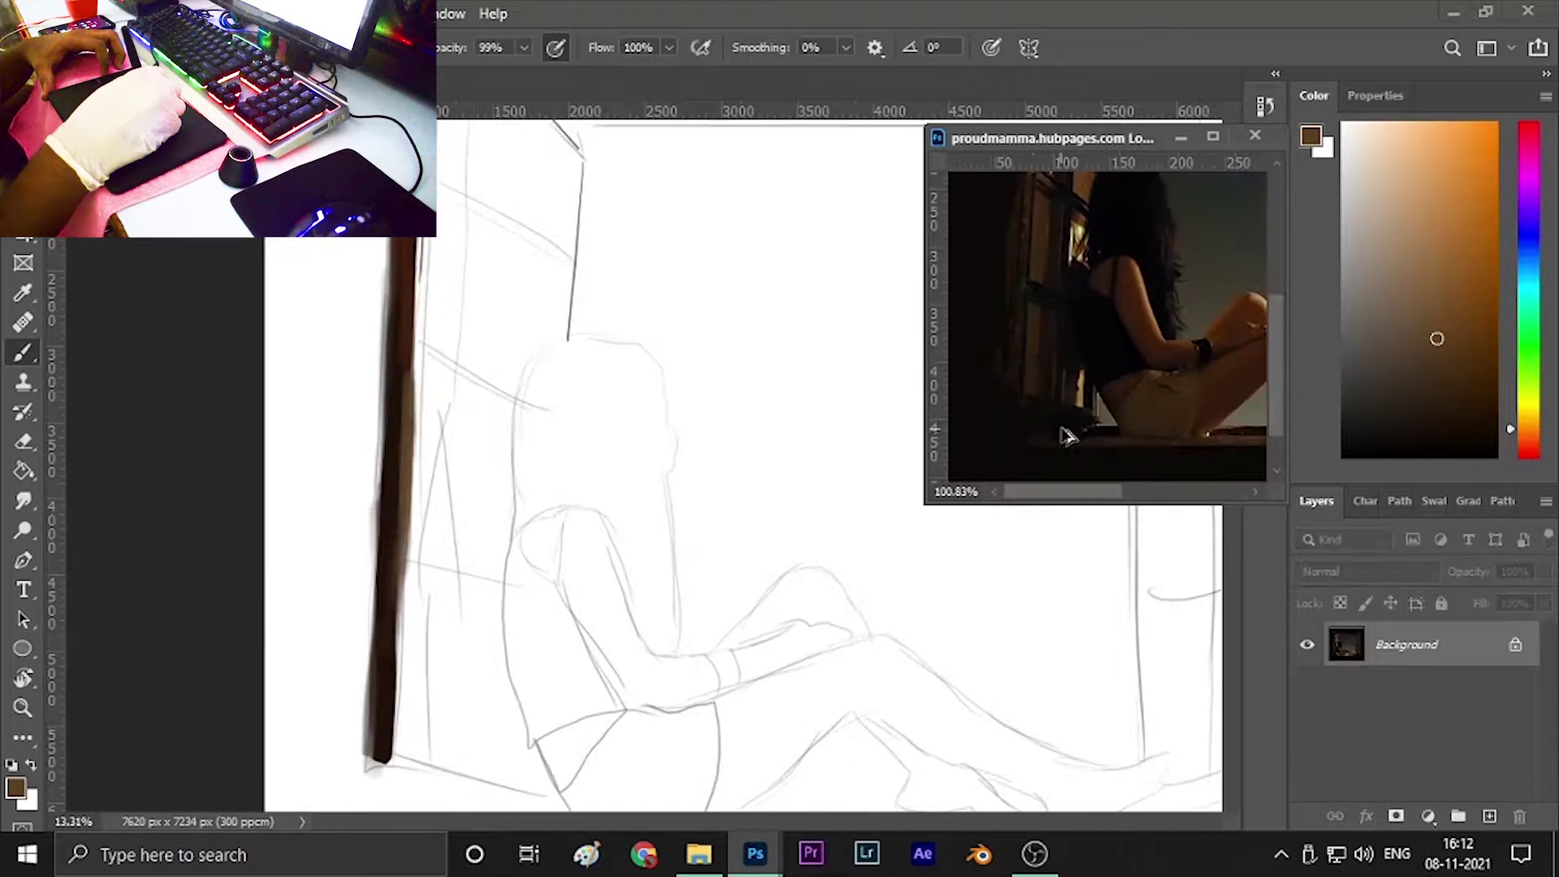
scroll(1157, 389, up, 1)
alt+click(1157, 388)
key(ctrl+shift+alt+n)
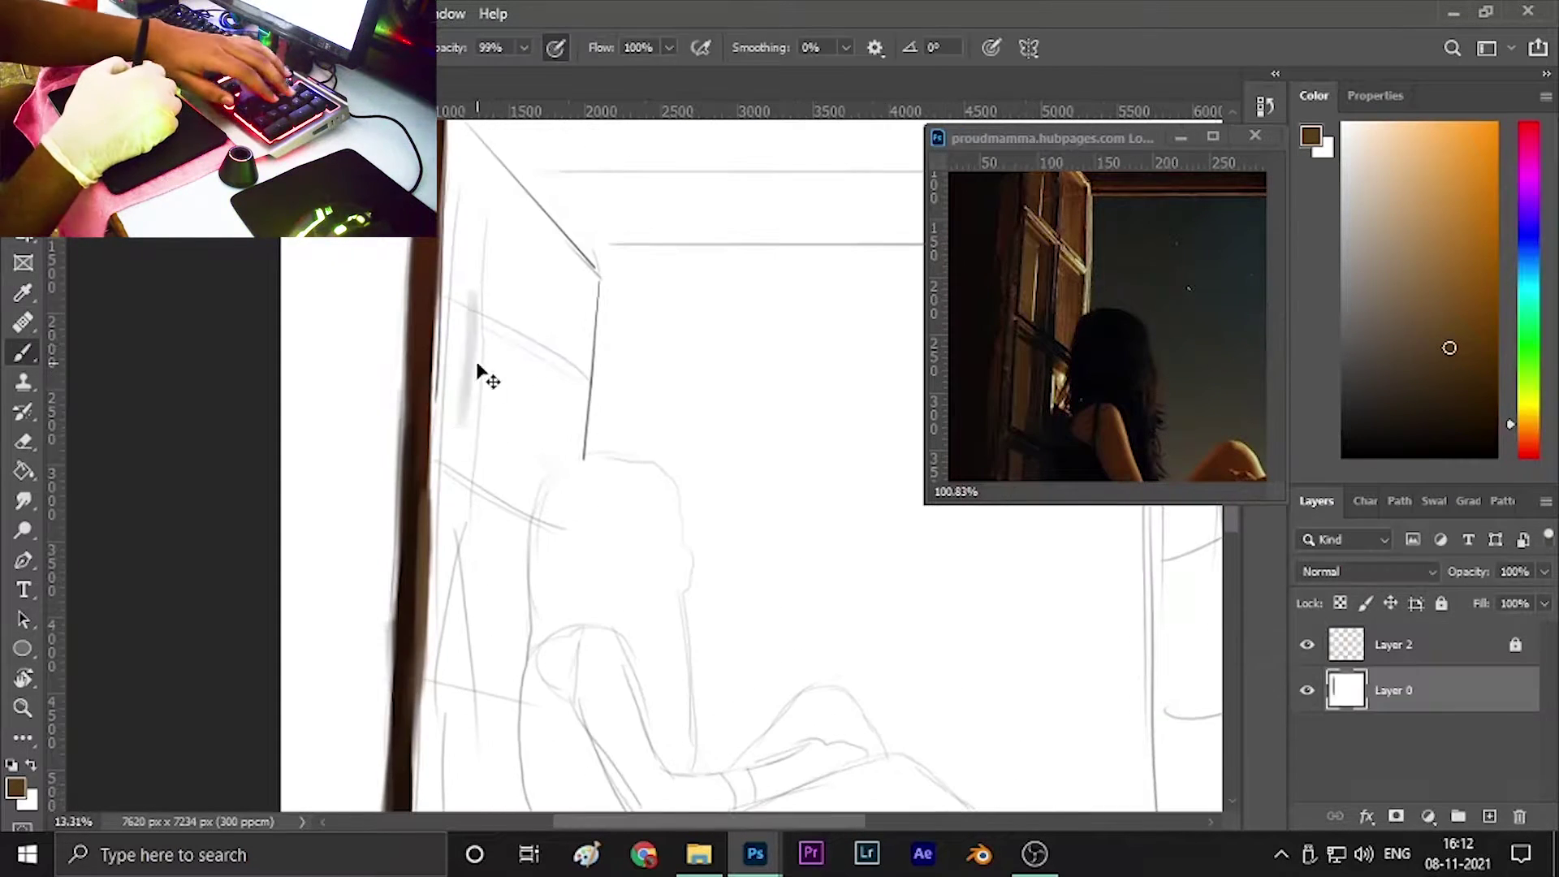
drag(503, 292, 487, 438)
mouse_move(510, 243)
mouse_down()
mouse_move(455, 325)
mouse_move(449, 431)
mouse_move(552, 422)
mouse_move(541, 439)
mouse_move(531, 357)
mouse_up()
scroll(522, 381, up, 2)
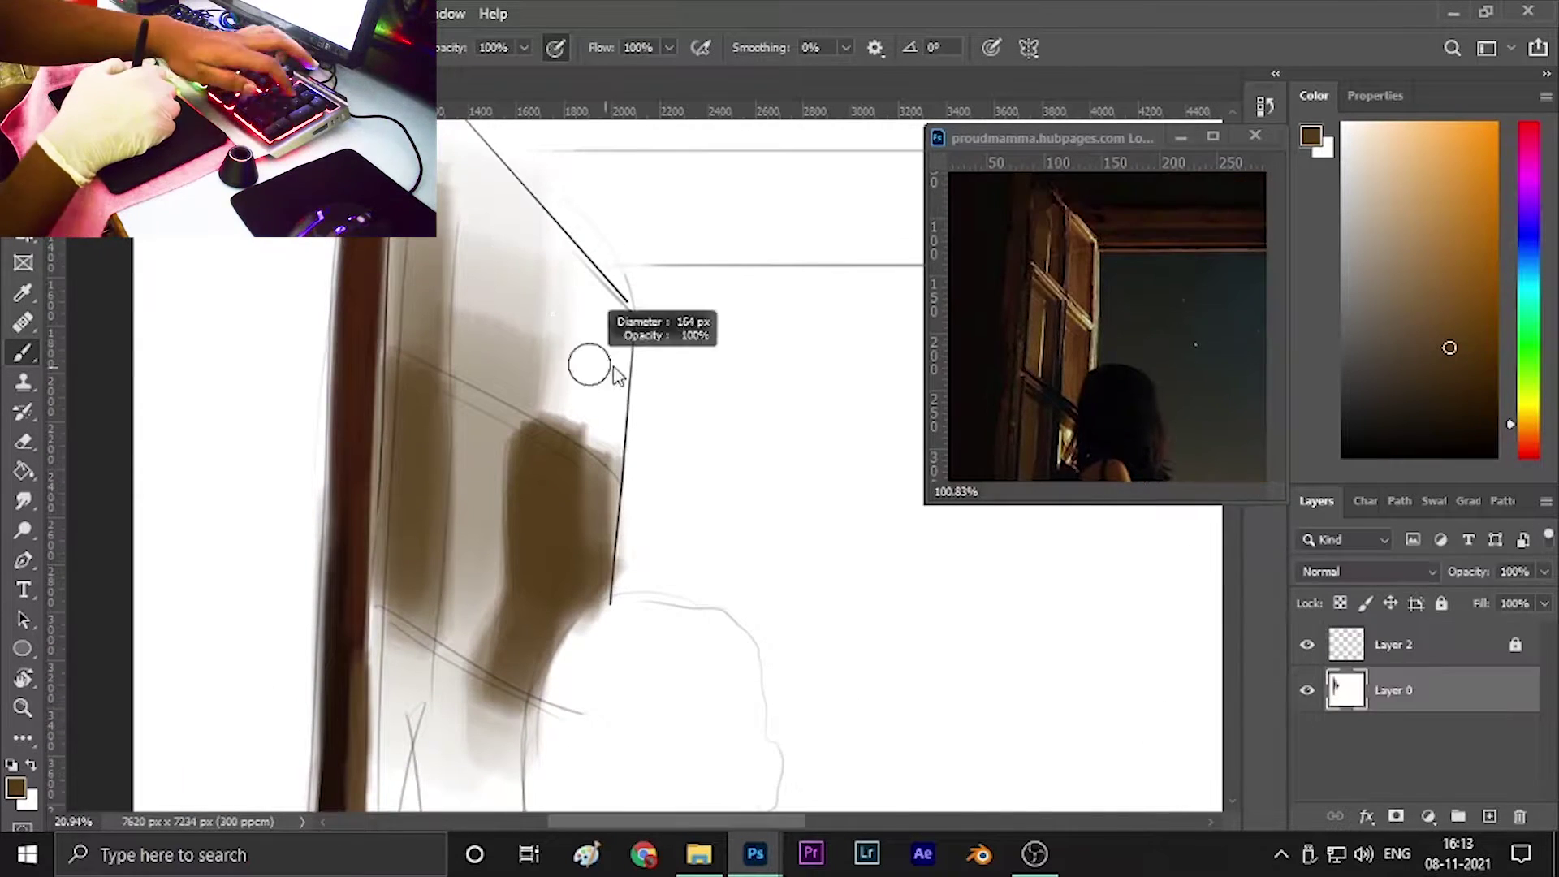
mouse_move(568, 430)
mouse_down()
mouse_move(554, 258)
mouse_move(599, 306)
mouse_move(569, 650)
mouse_up()
Add another brown stroke and a dark shadow at the door's top corner.
alt+click(615, 617)
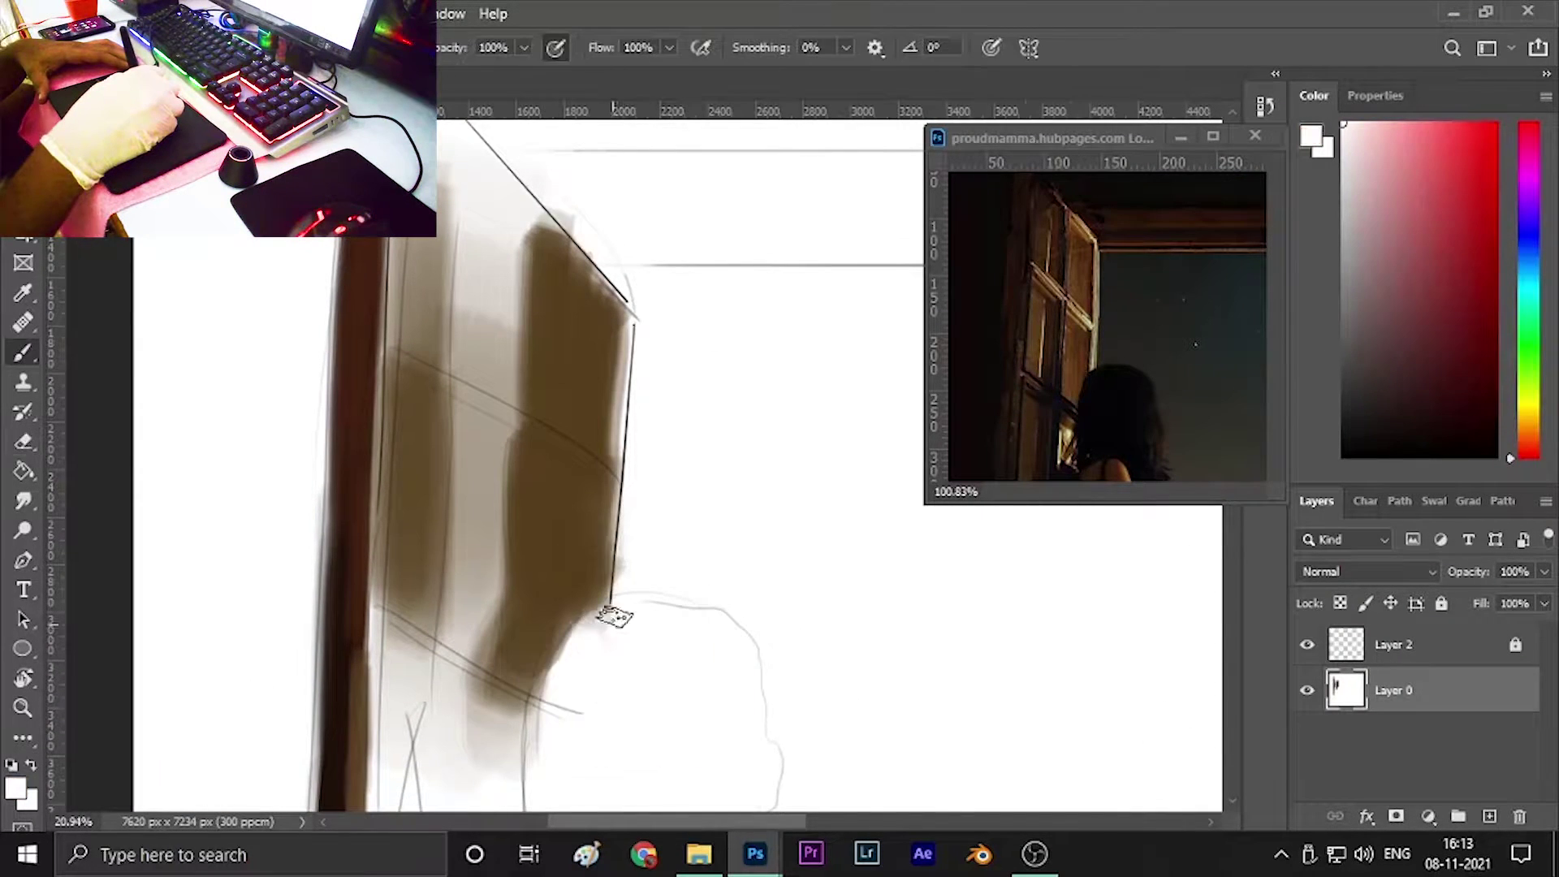
alt+click(1035, 293)
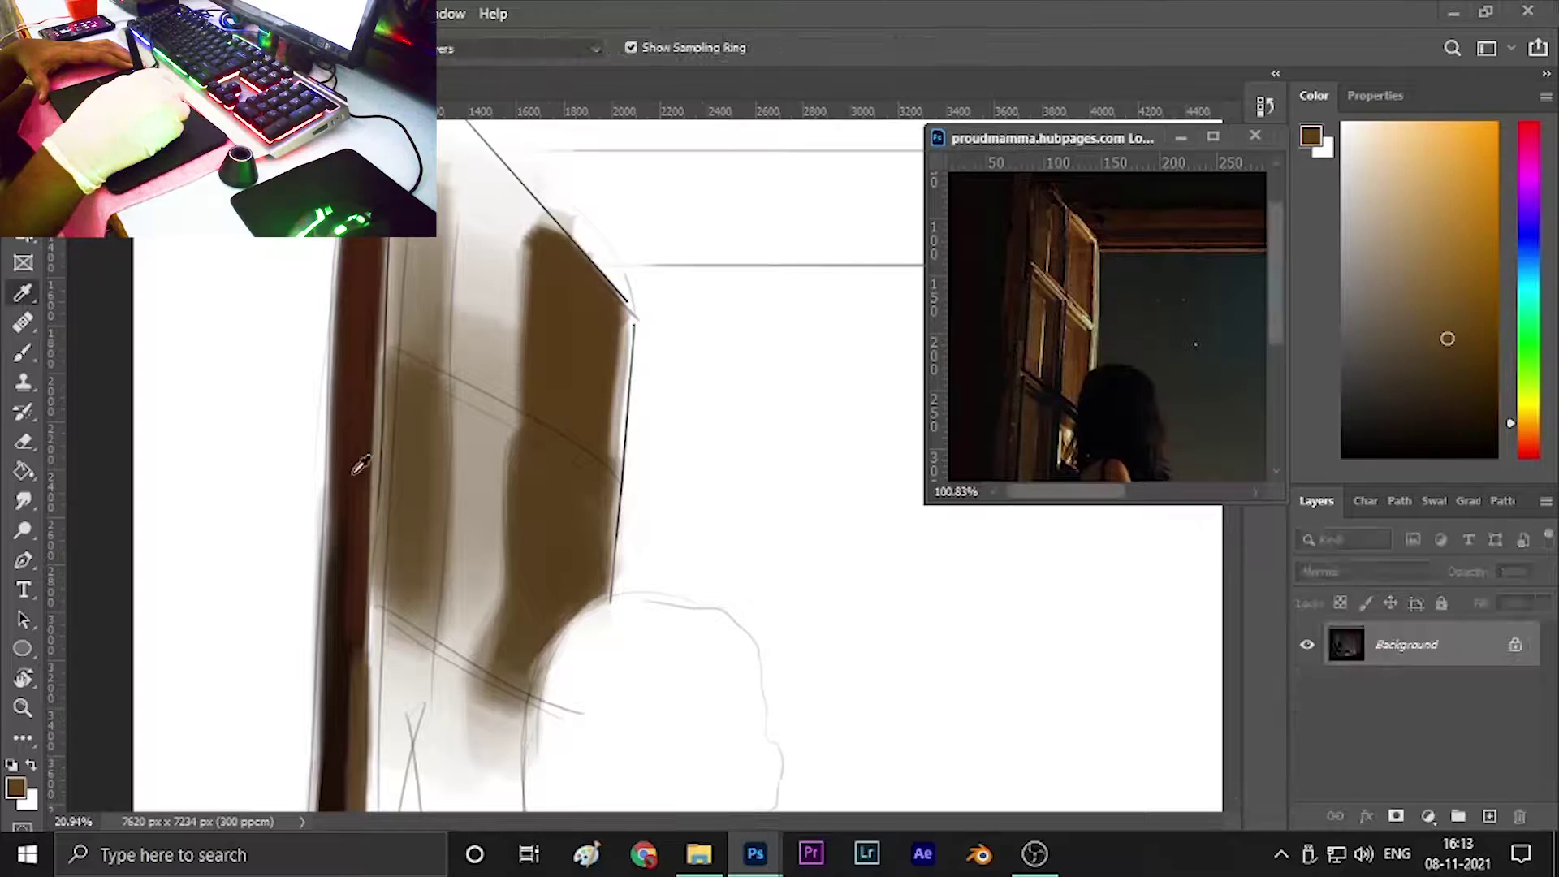
drag(418, 377, 406, 601)
click(759, 446)
alt+click(1039, 222)
scroll(650, 406, up, 2)
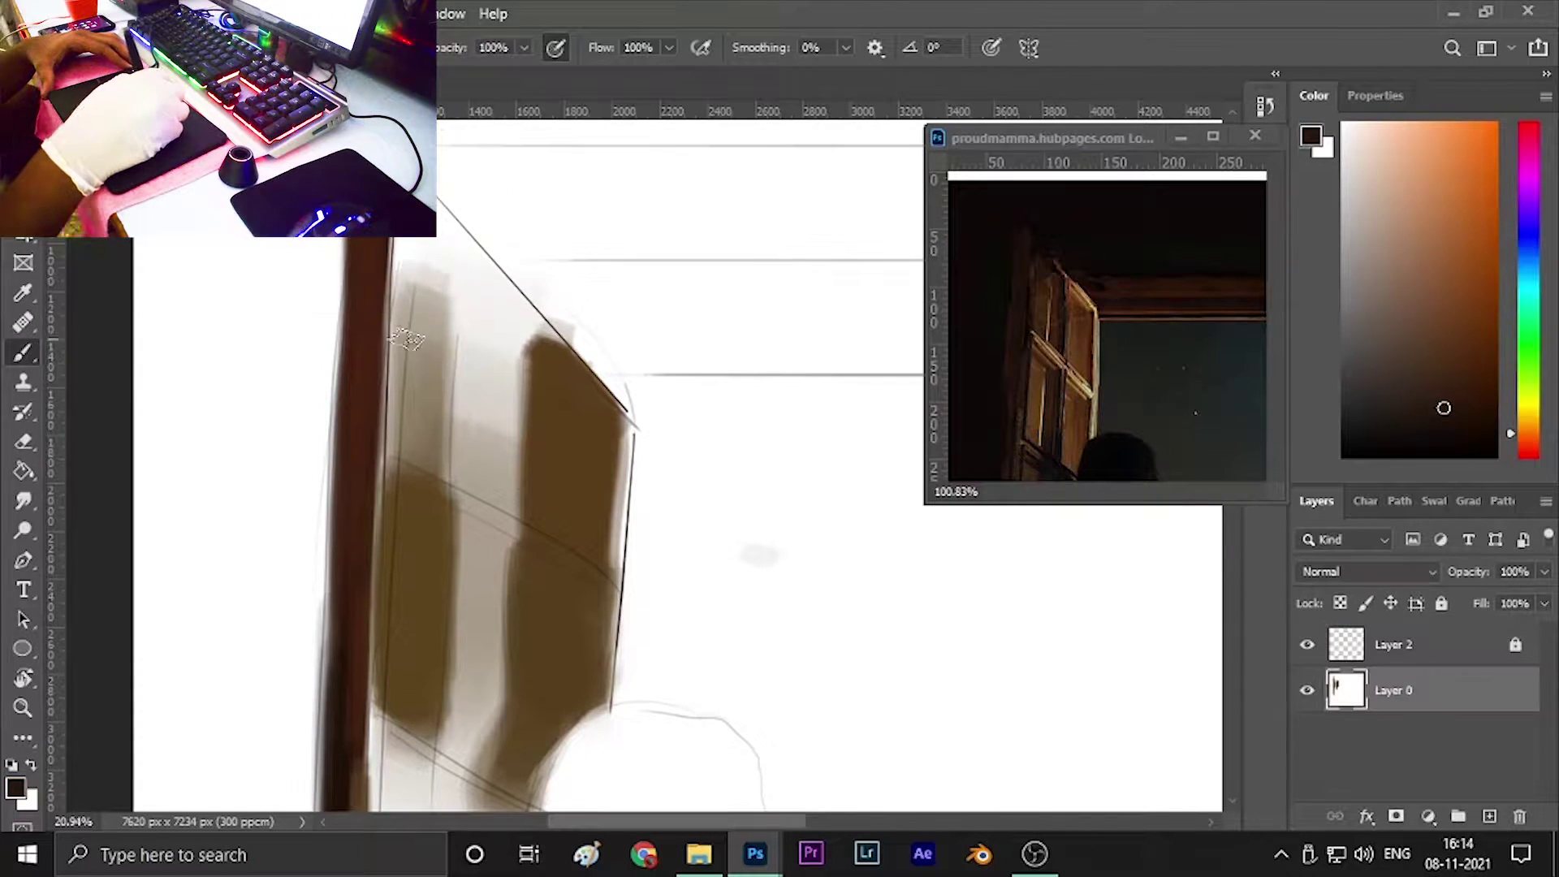
mouse_move(422, 244)
mouse_down()
mouse_move(428, 335)
mouse_move(432, 306)
mouse_up()
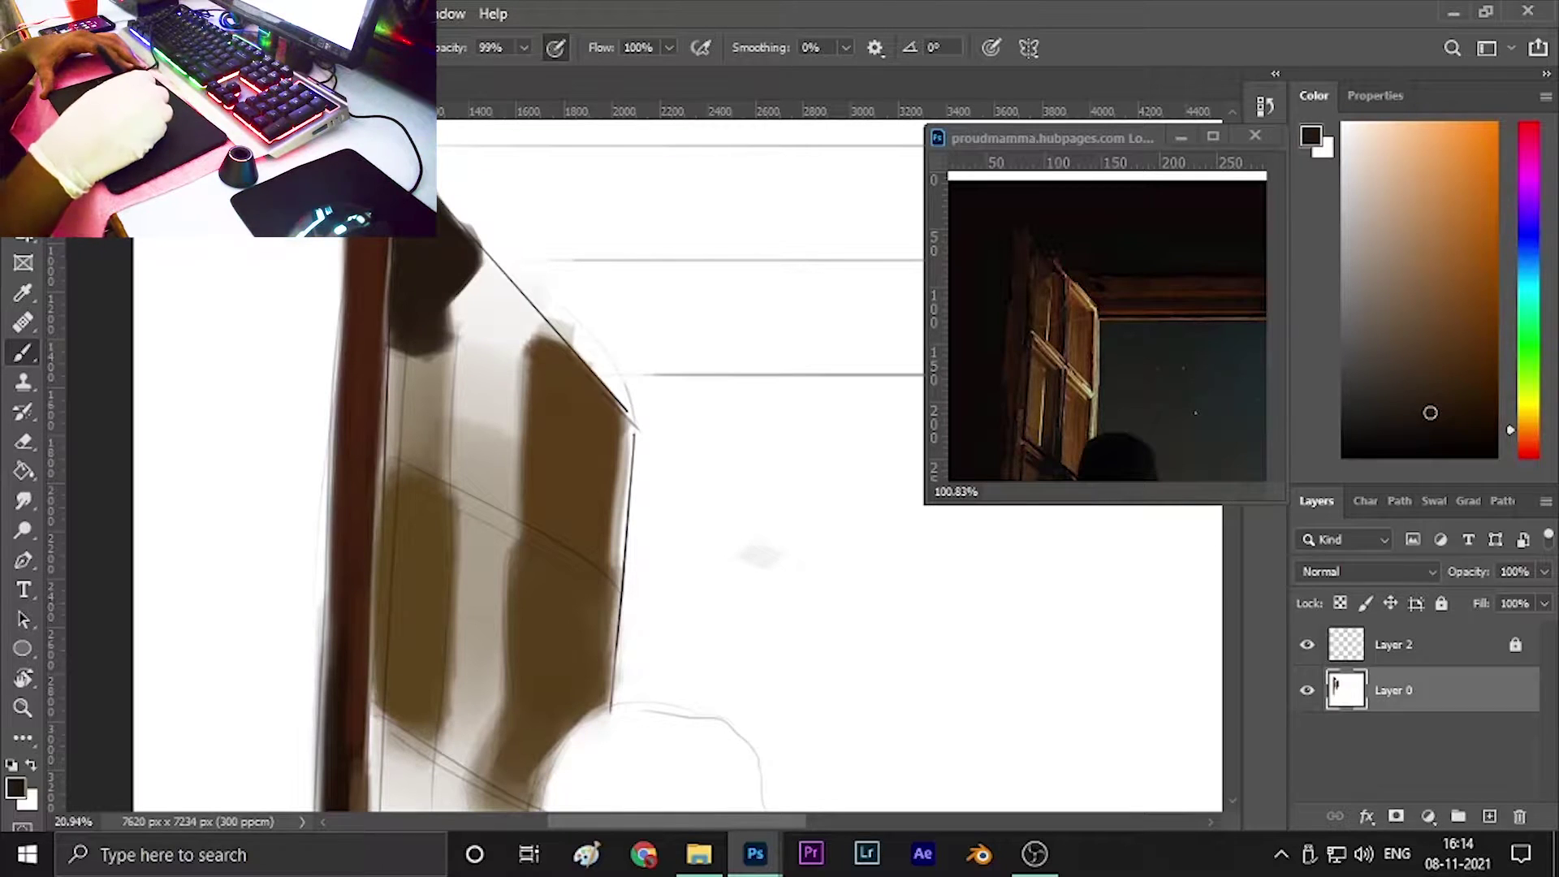
Extend a black vertical mark down the door at 80% brush opacity.
alt+click(459, 268)
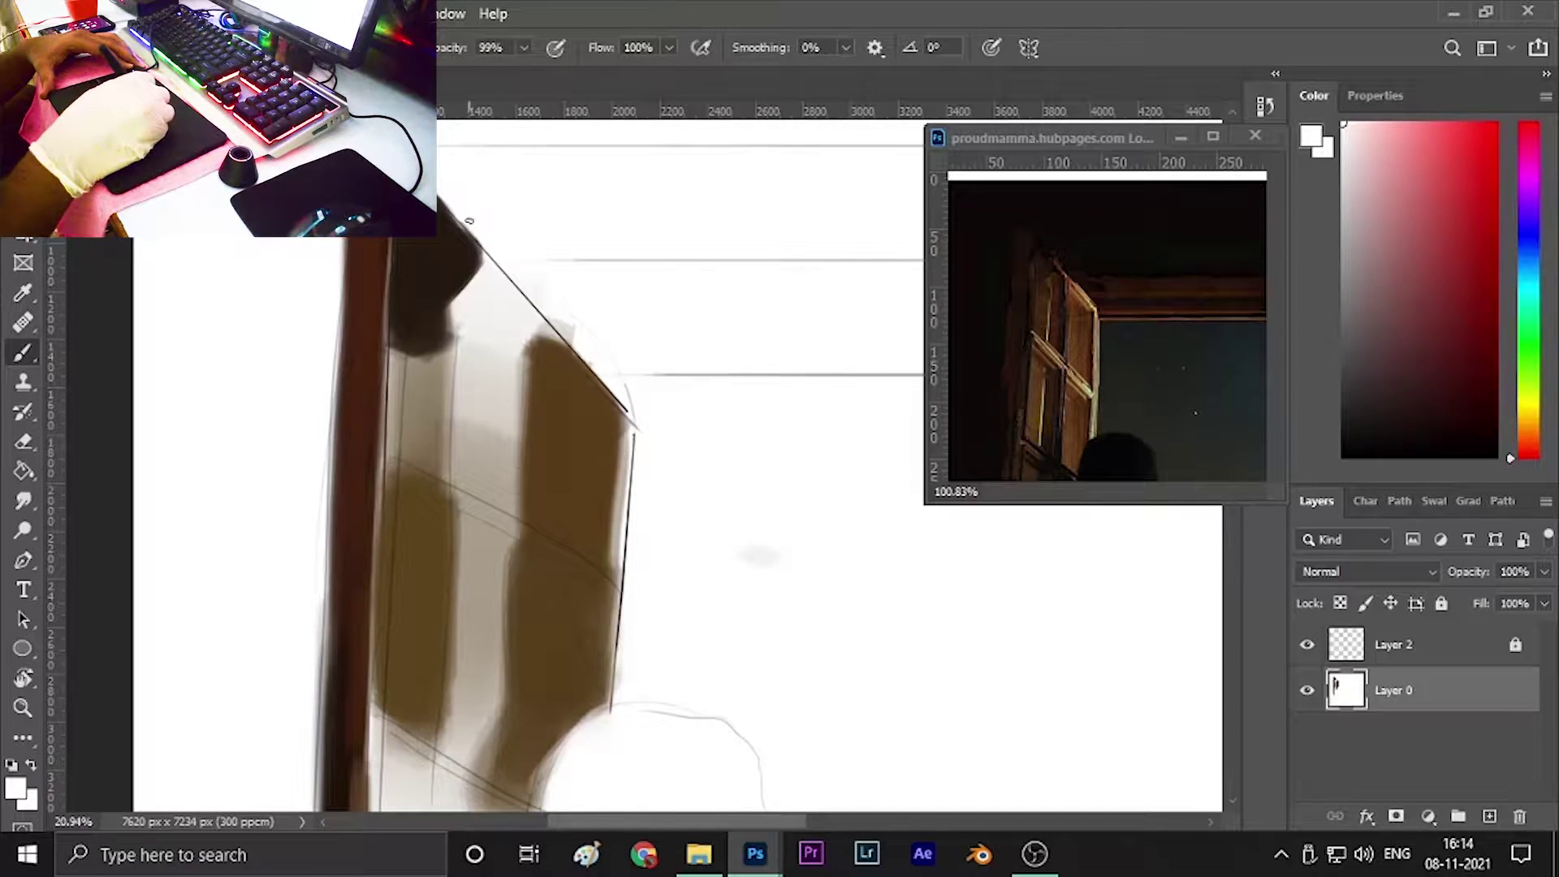
alt+click(504, 452)
key(8)
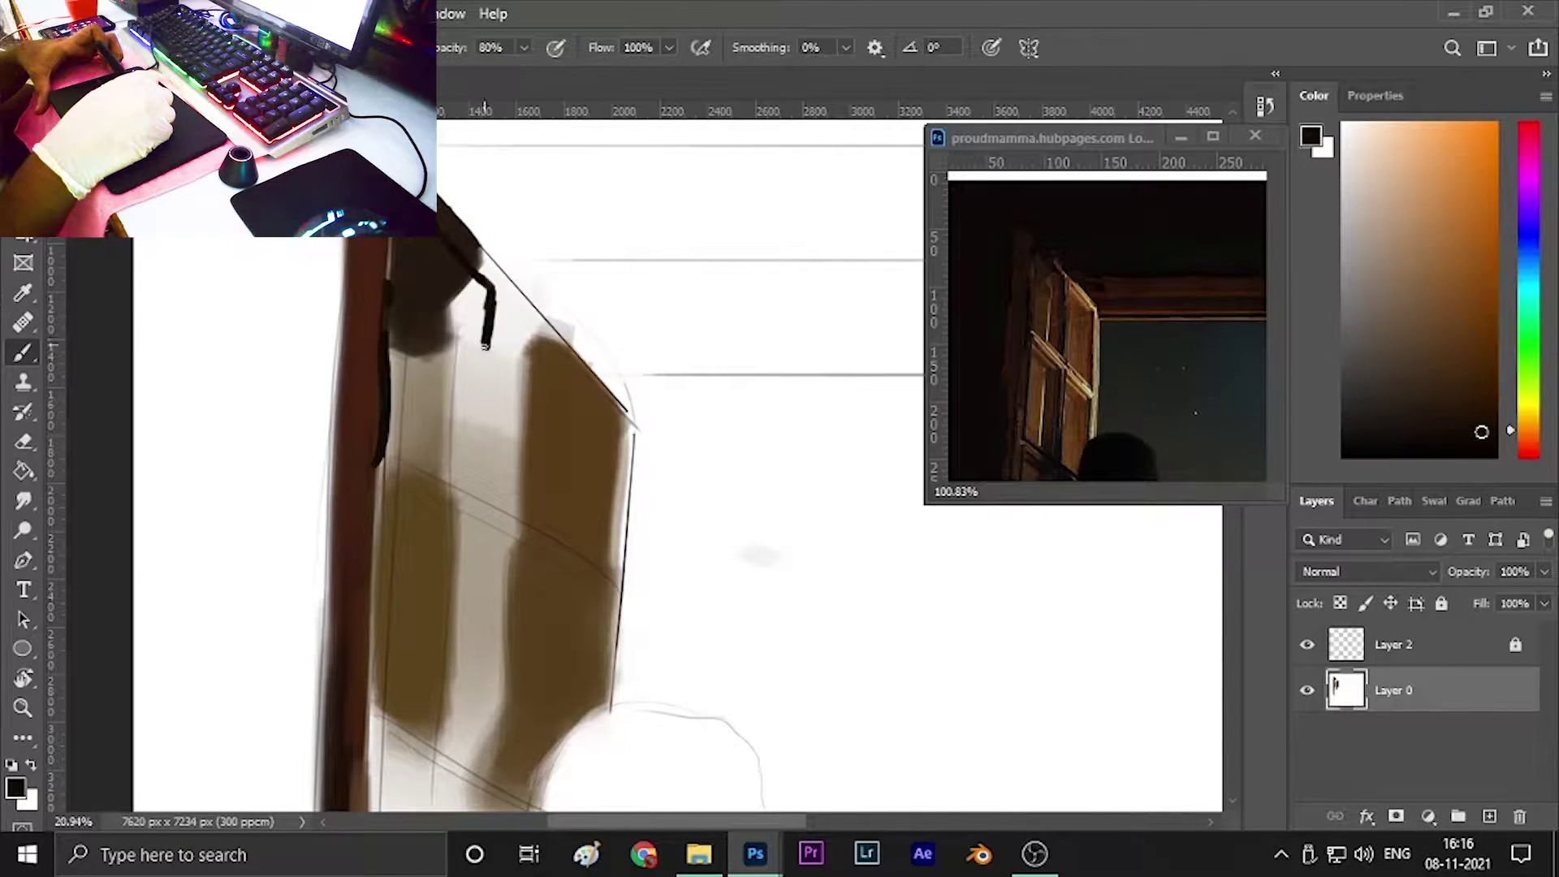
drag(489, 390, 479, 499)
scroll(435, 426, down, 2)
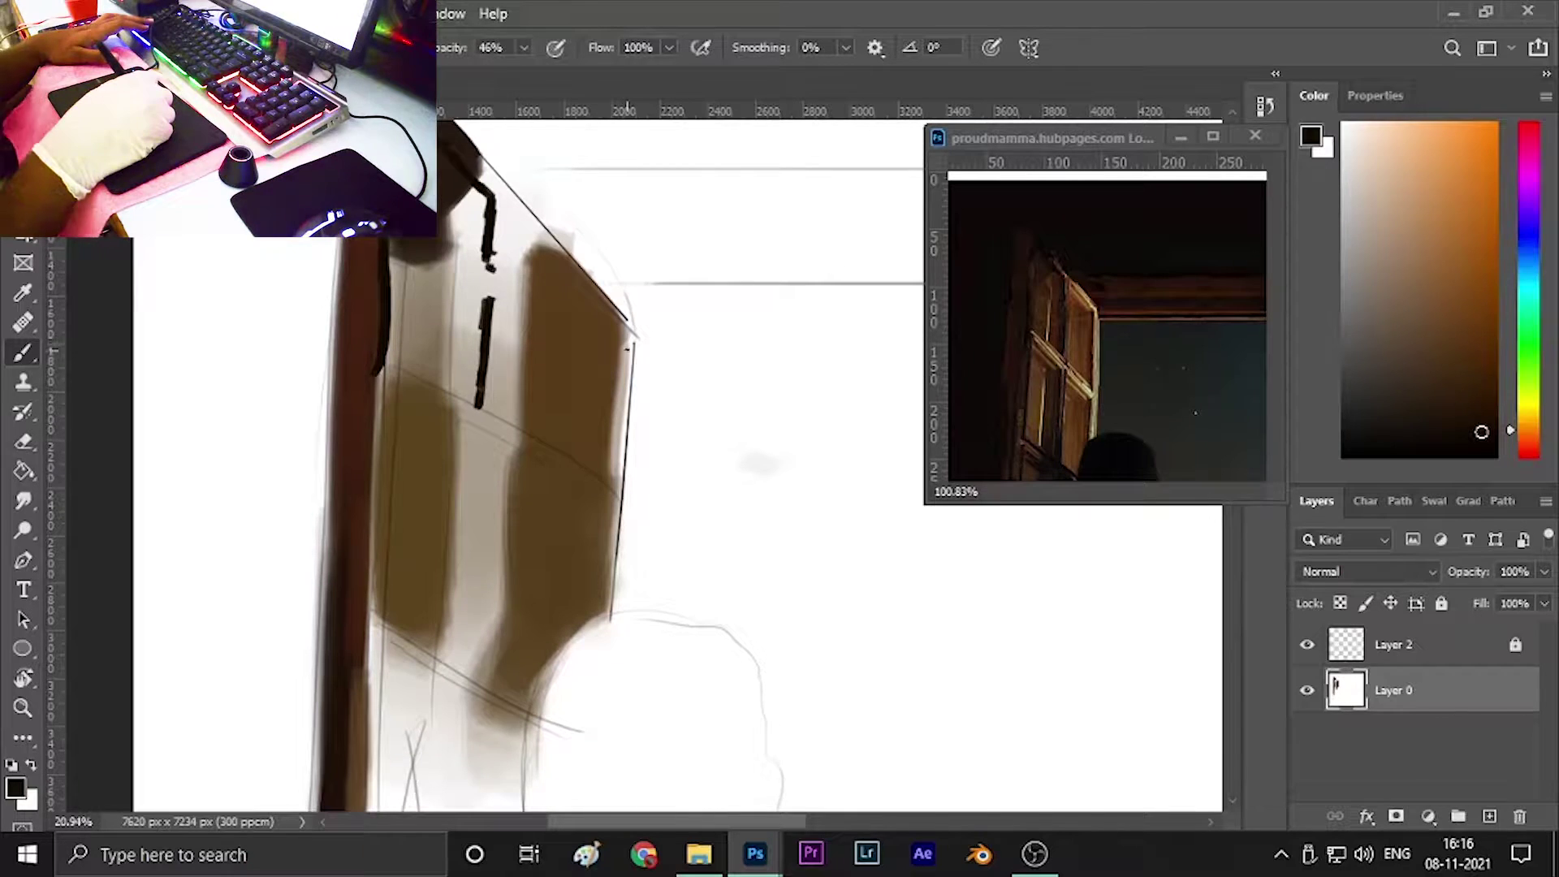
Set 40% smoothing and 63% opacity, and sample light beige for the top edge.
click(875, 47)
click(620, 351)
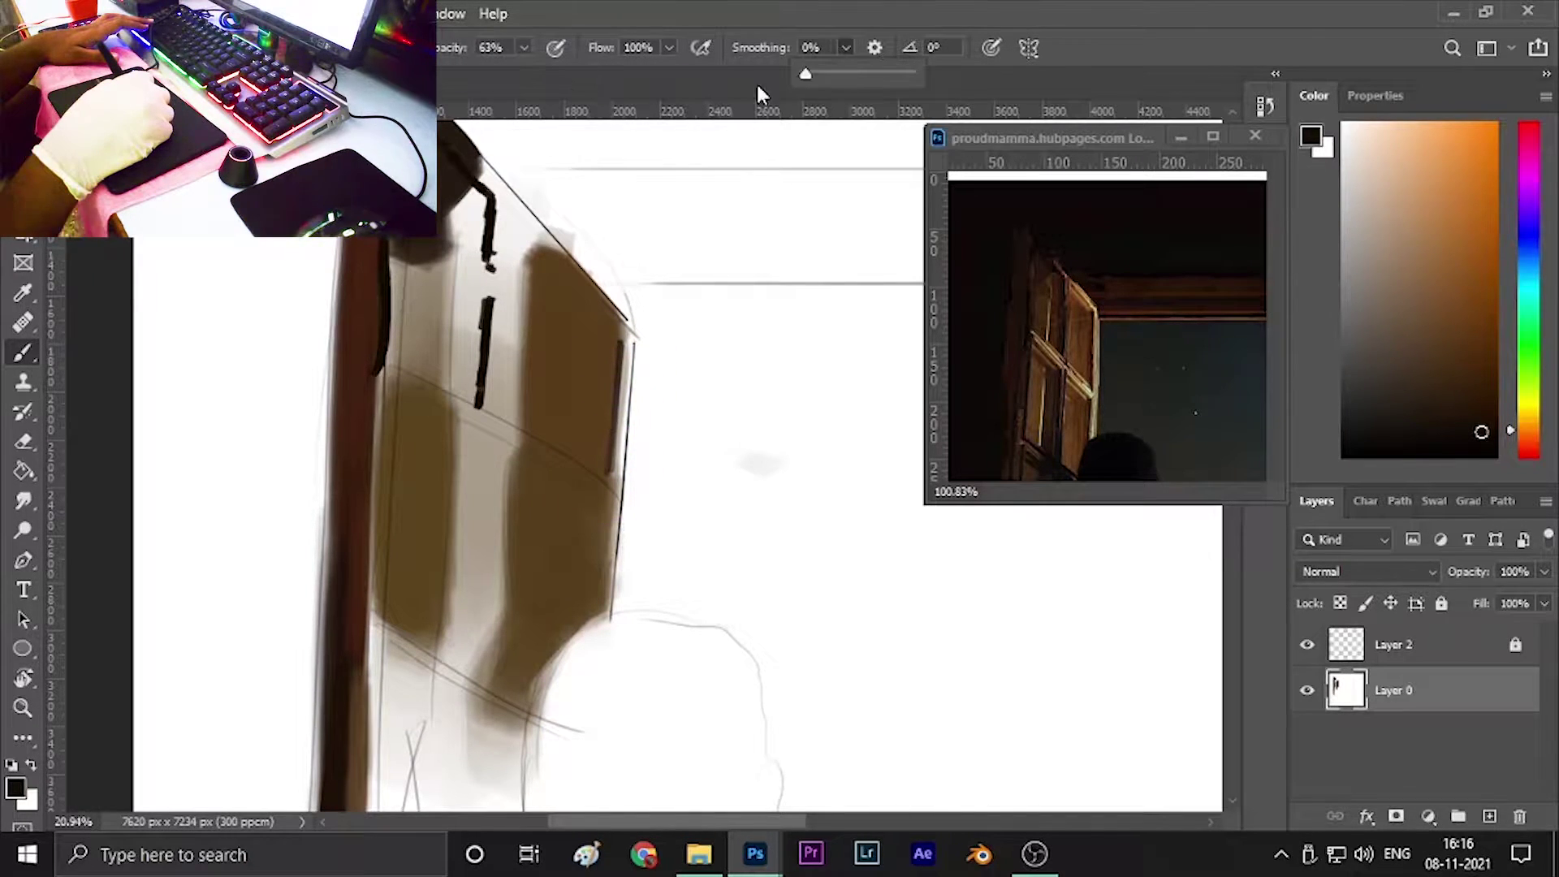
alt+click(575, 276)
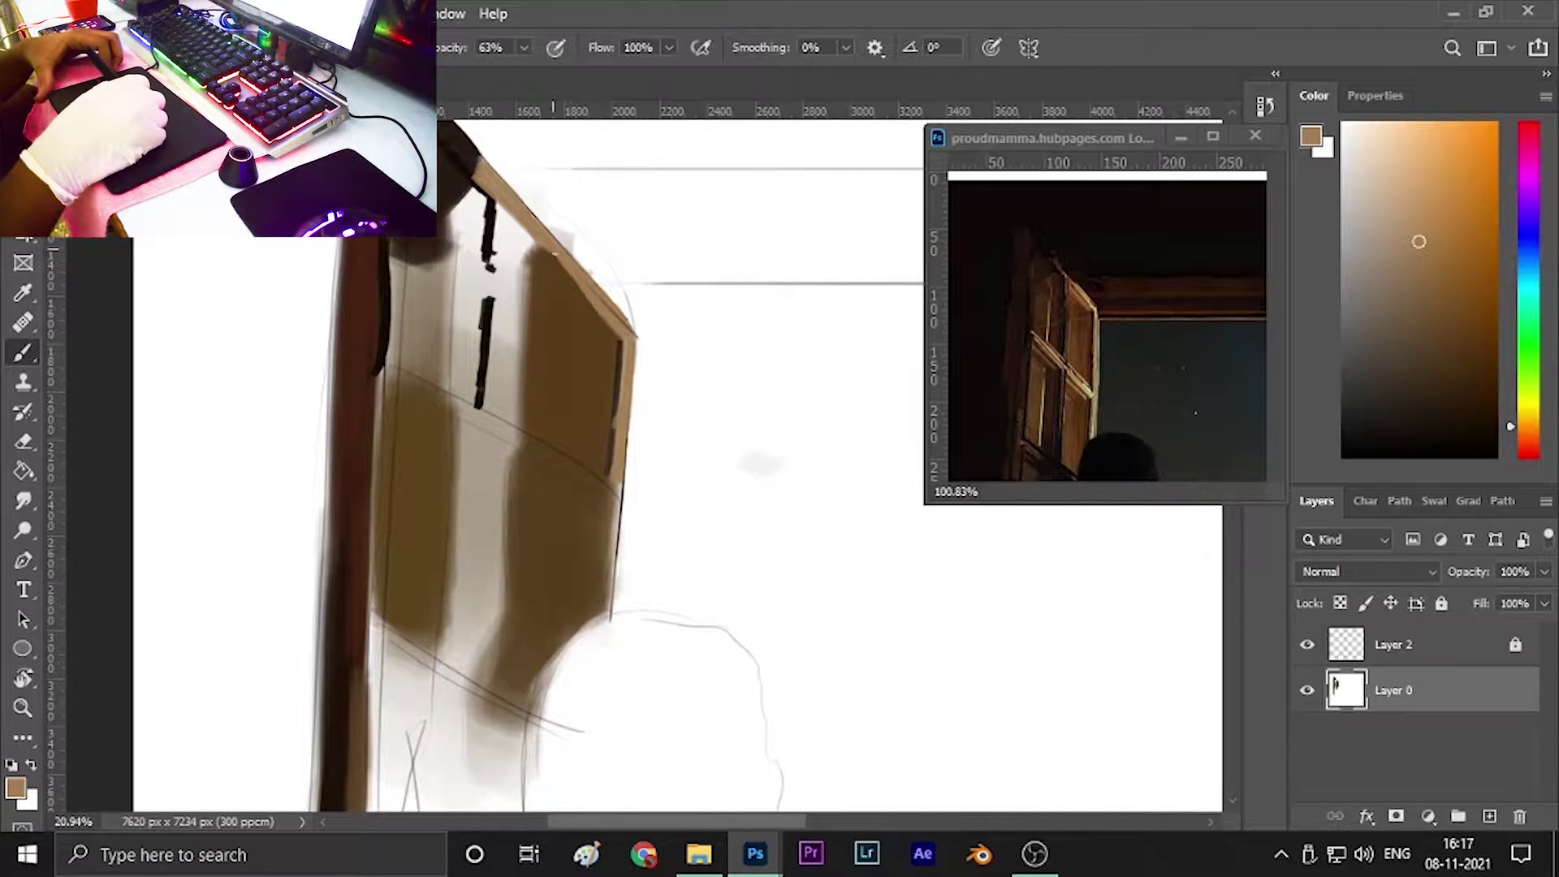
alt+click(1044, 271)
Thicken the door's black upper edge and darken the panel with dark brown strokes.
scroll(568, 232, up, 5)
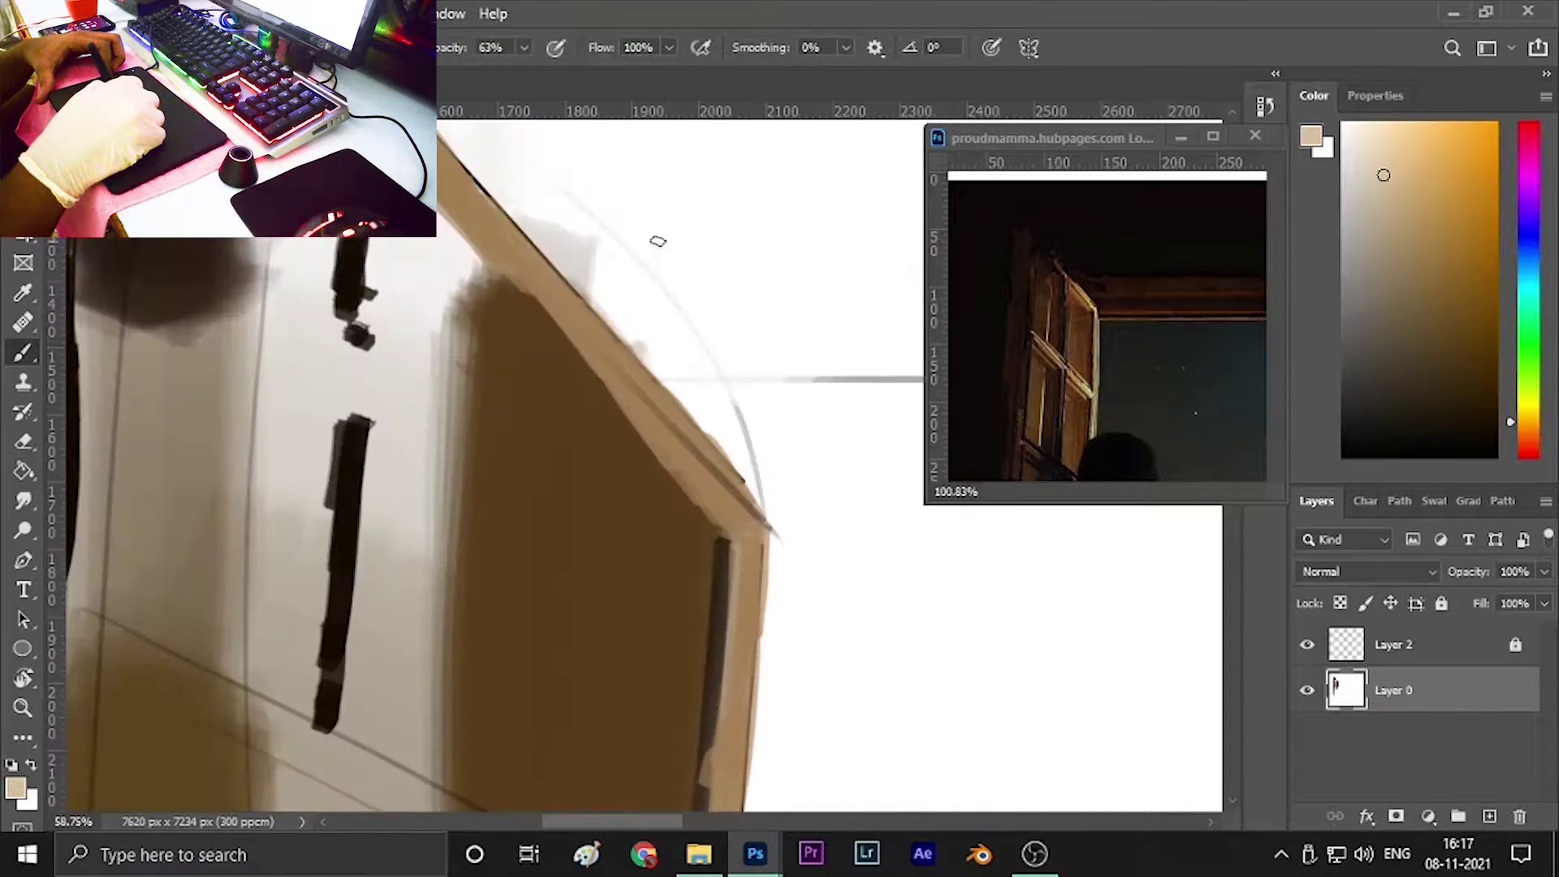
scroll(762, 445, down, 5)
alt+click(527, 252)
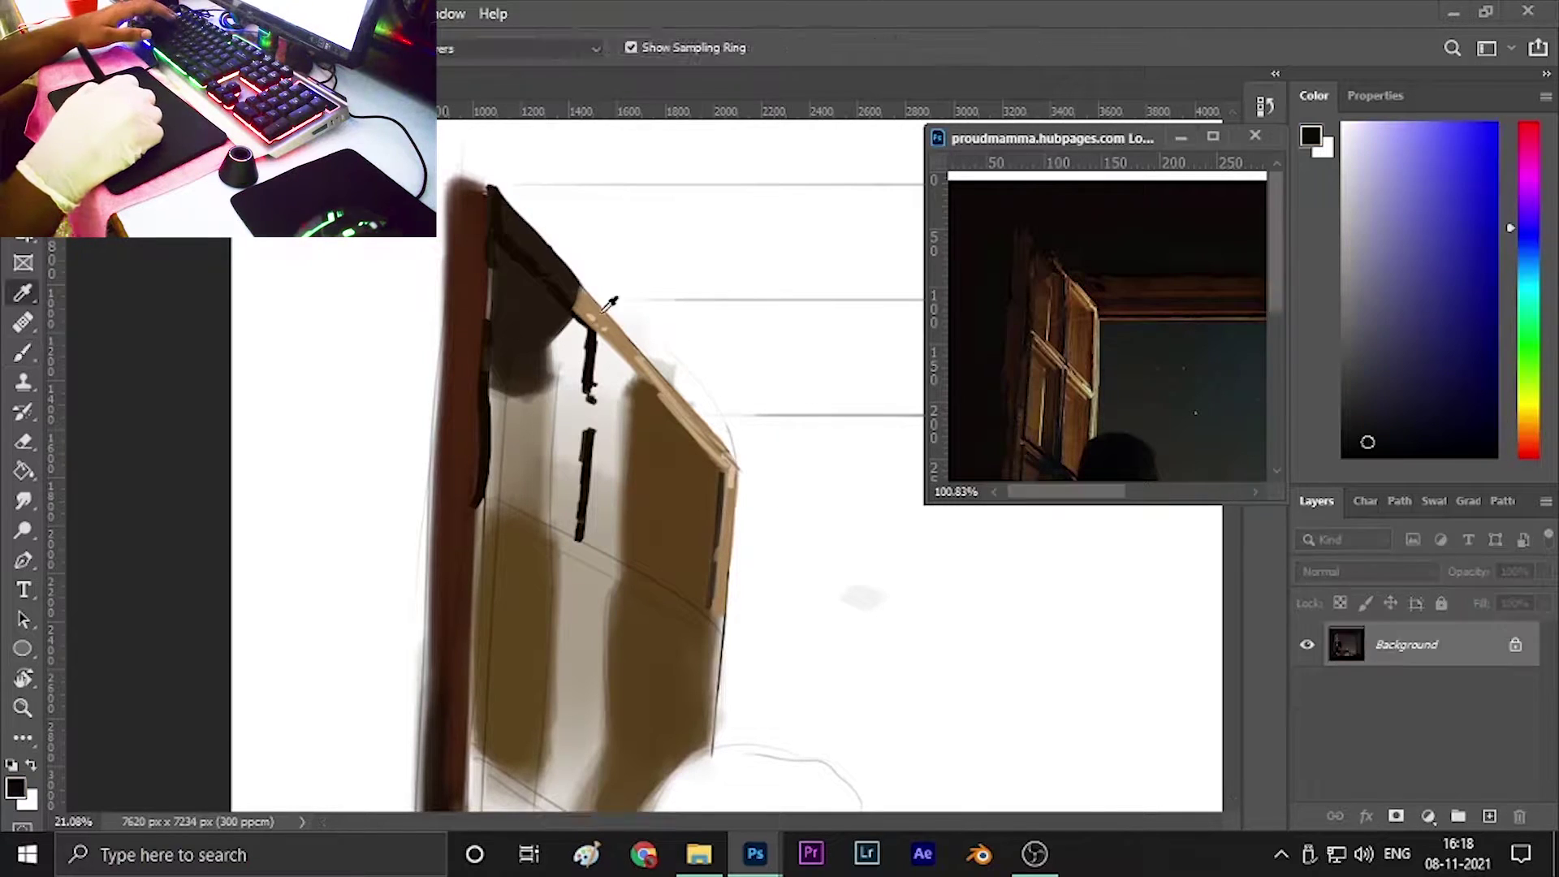
drag(583, 307, 514, 236)
alt+click(1050, 323)
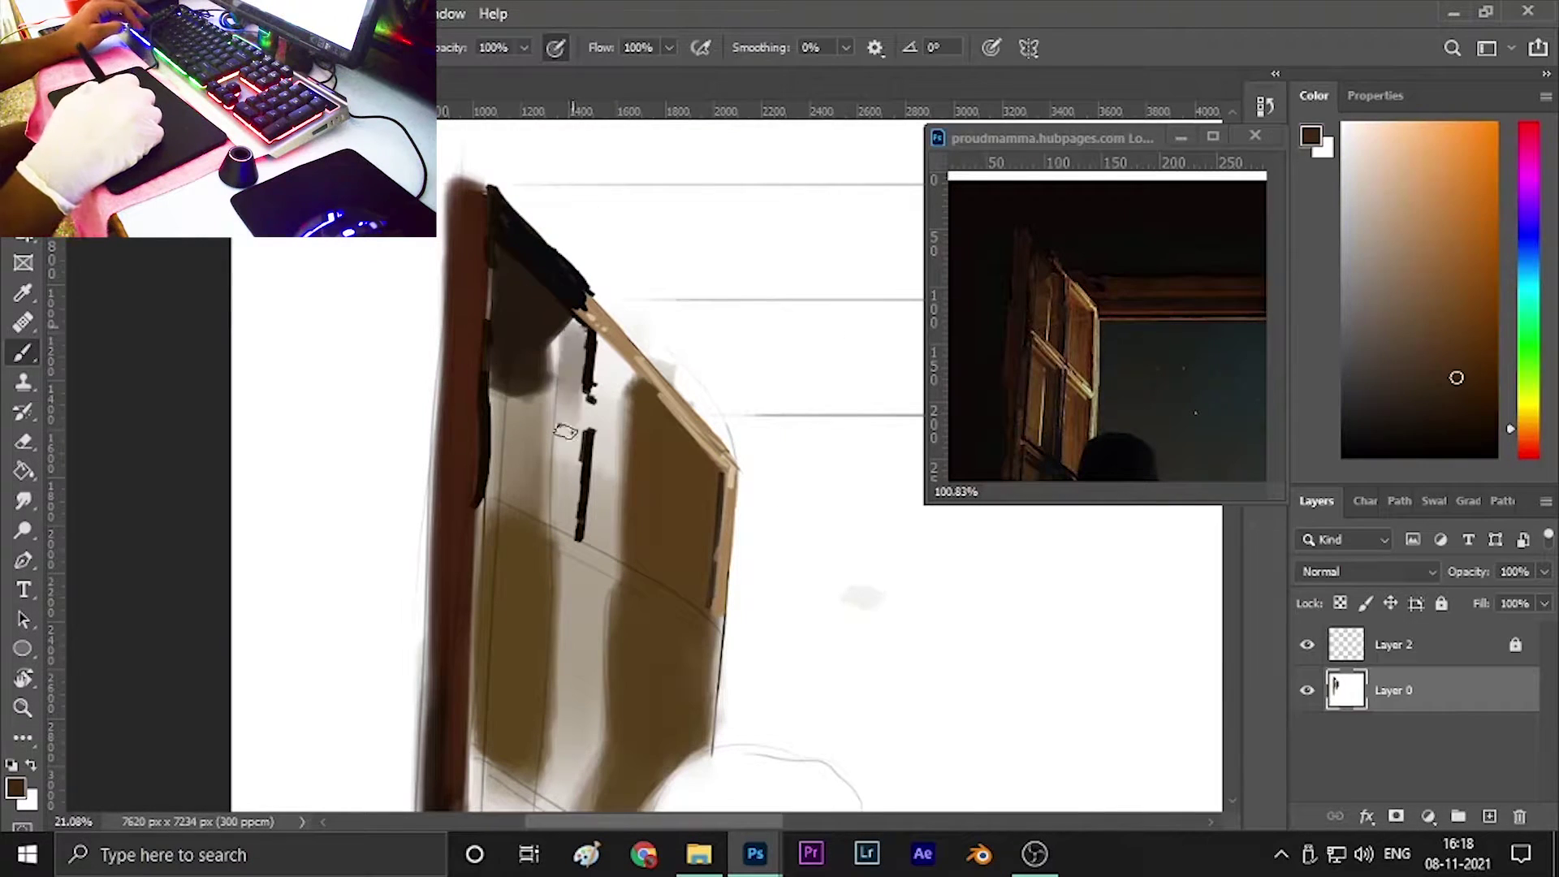
drag(569, 353, 568, 540)
drag(556, 366, 541, 385)
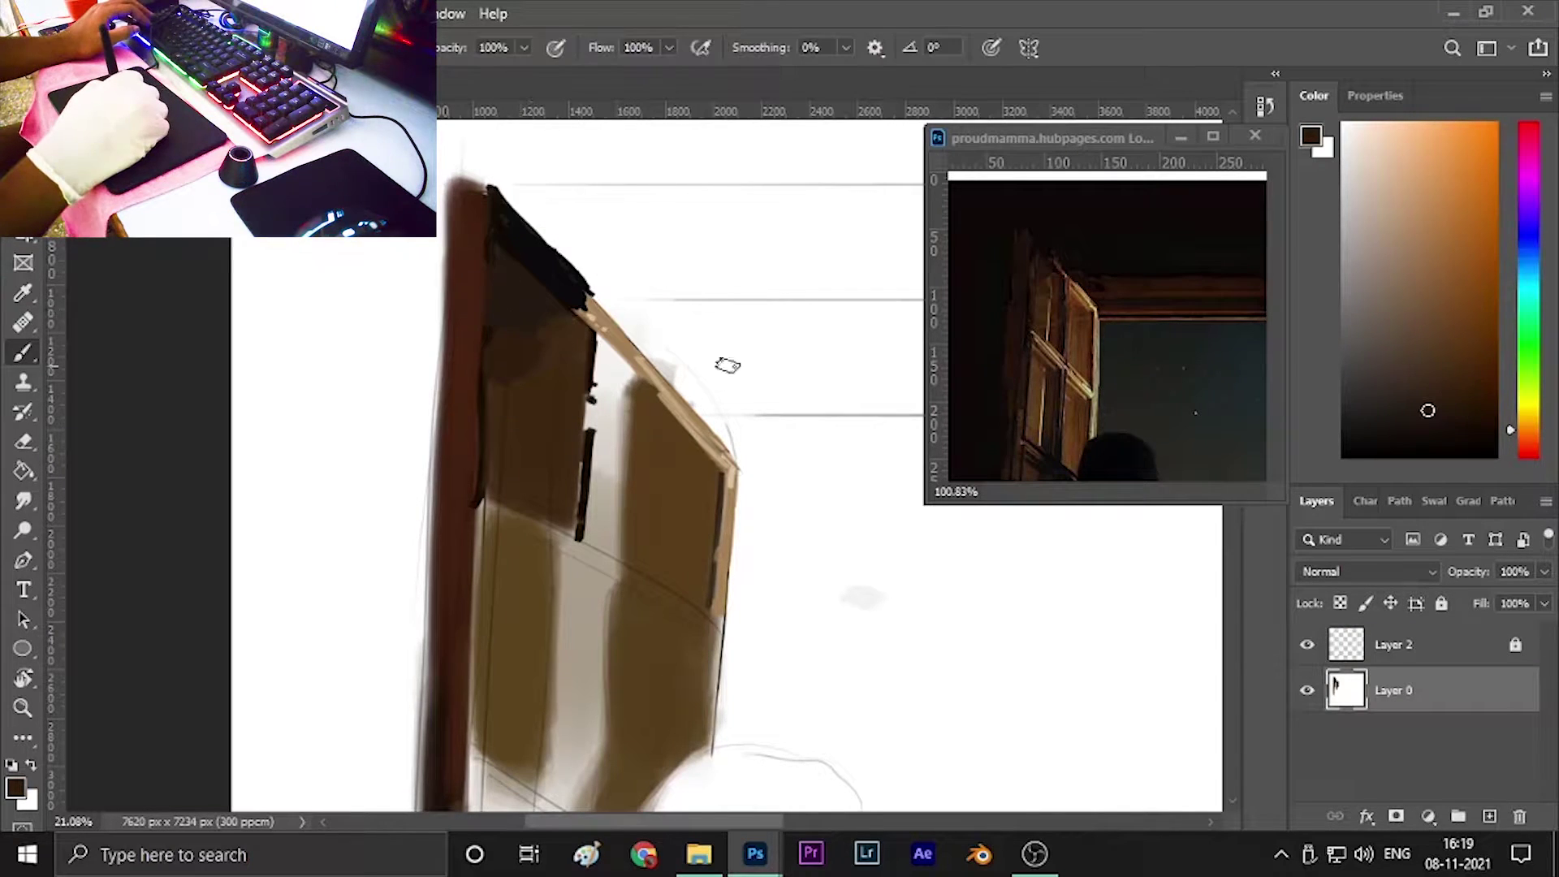
alt+click(1202, 313)
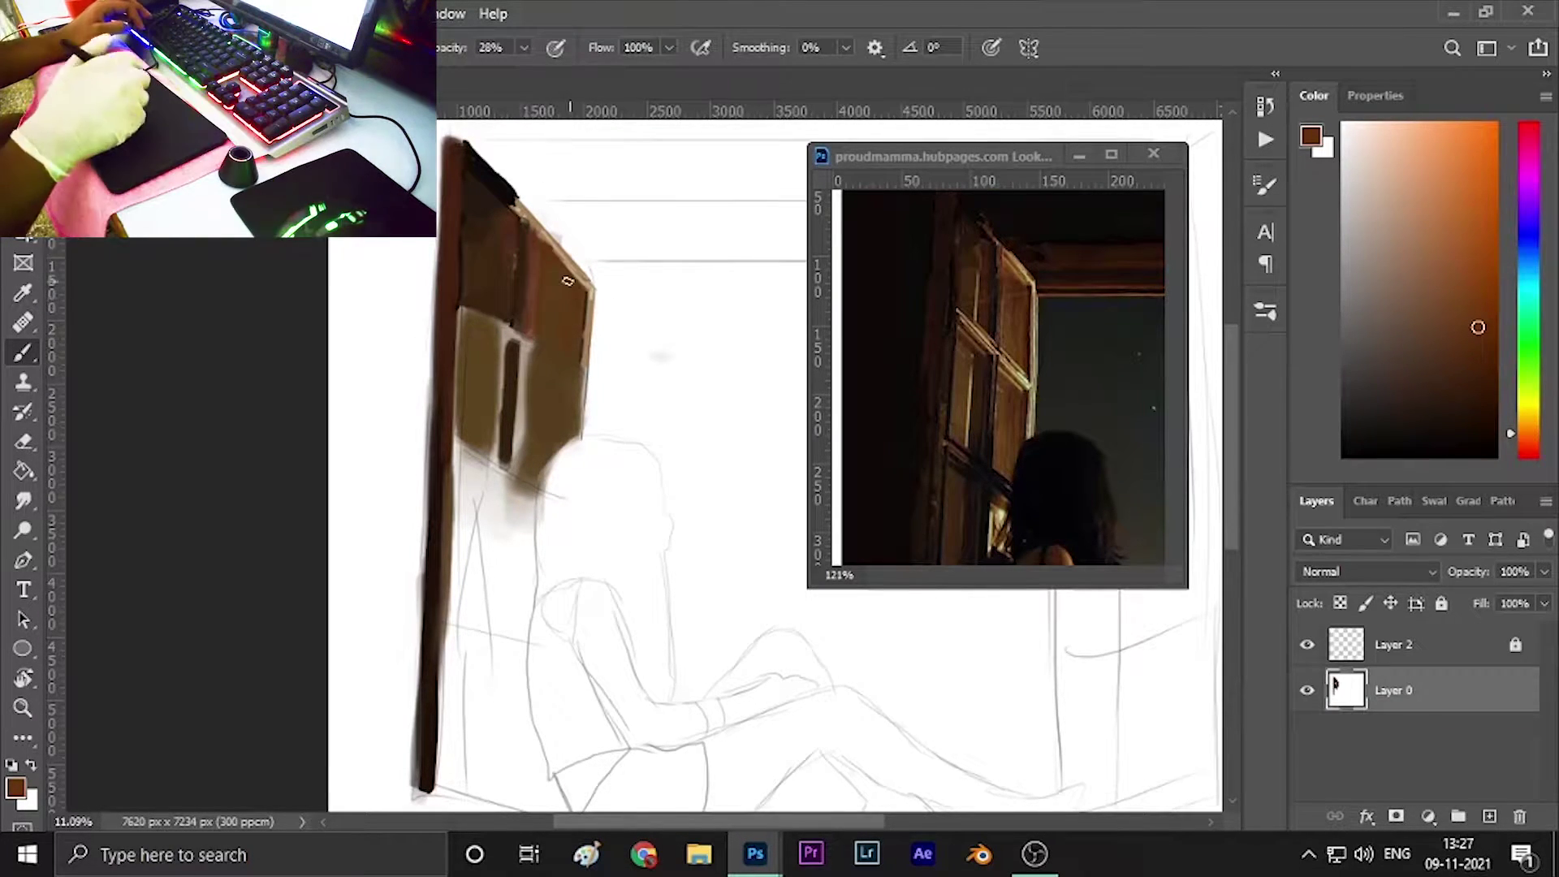
Reset the colour to black, then sample dark browns from the reference photo.
key(d)
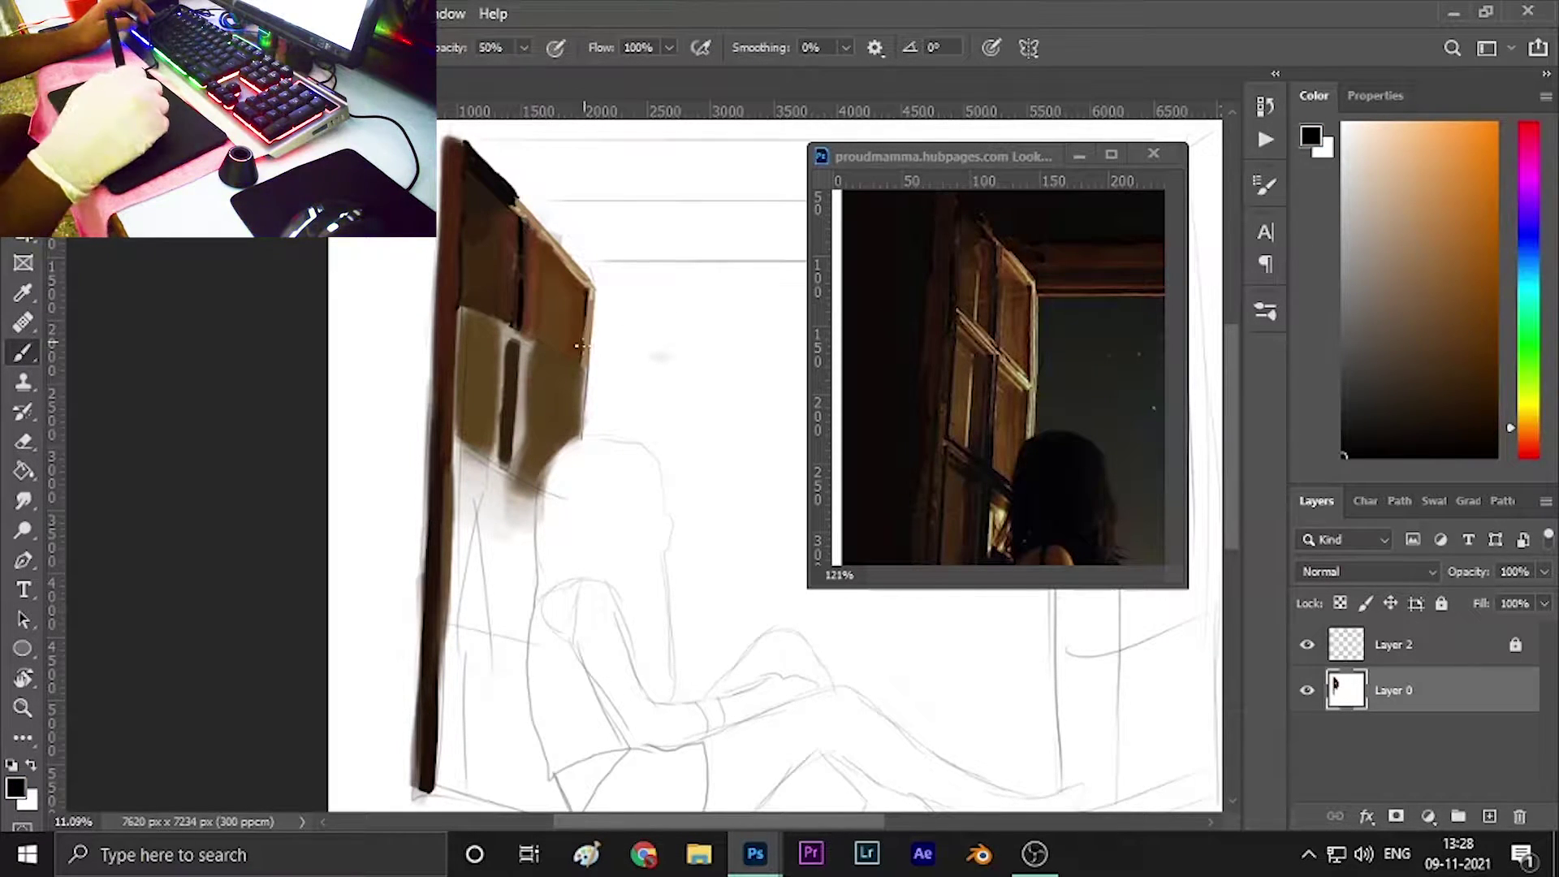
key(i)
click(932, 271)
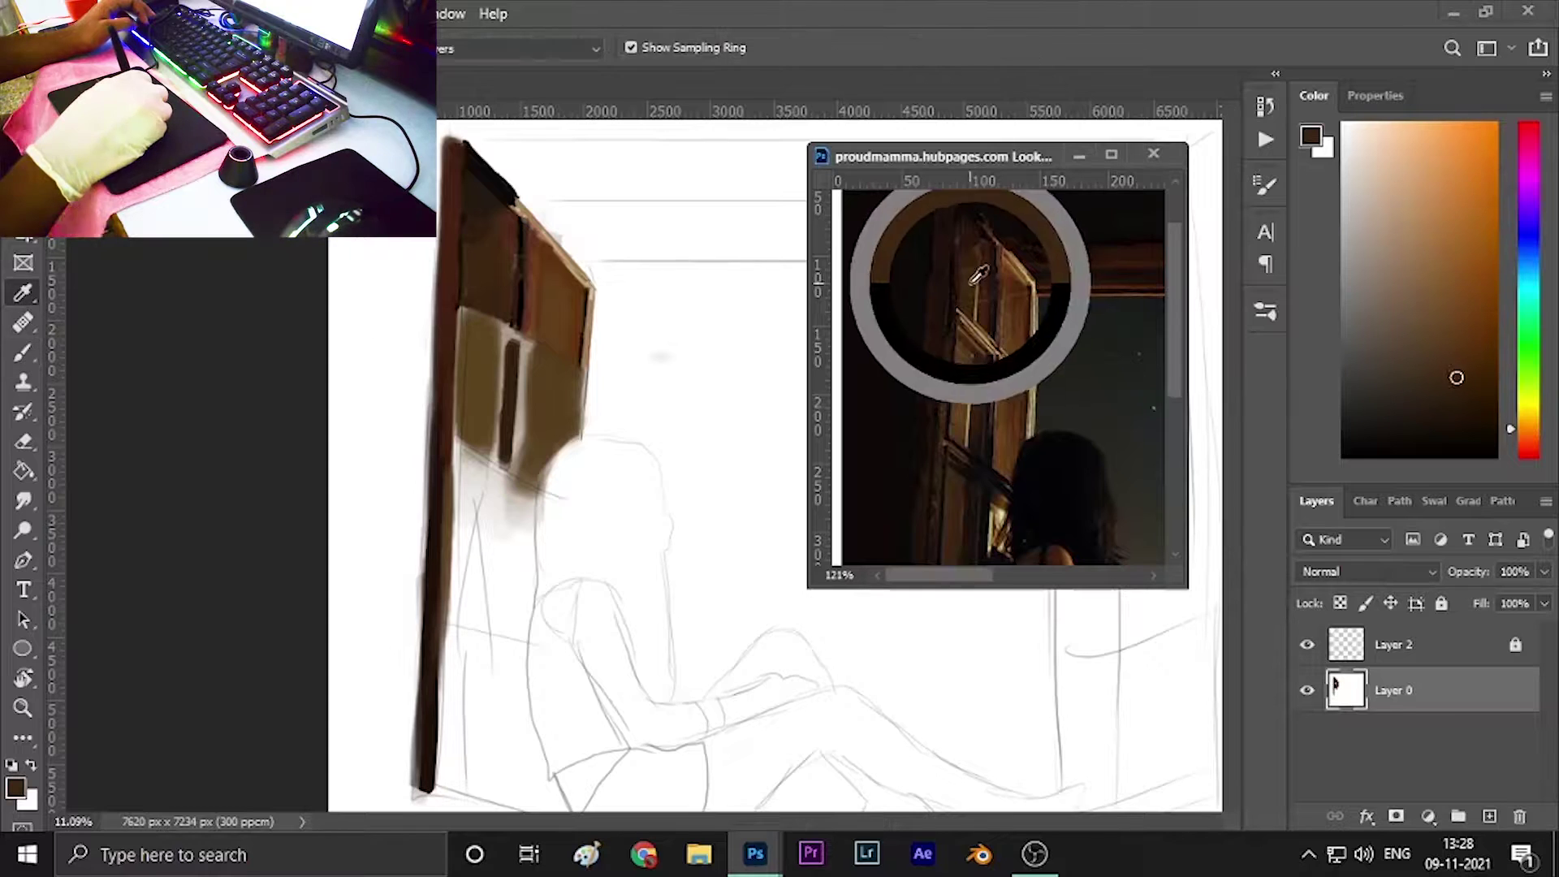
click(1027, 284)
click(469, 292)
key(b)
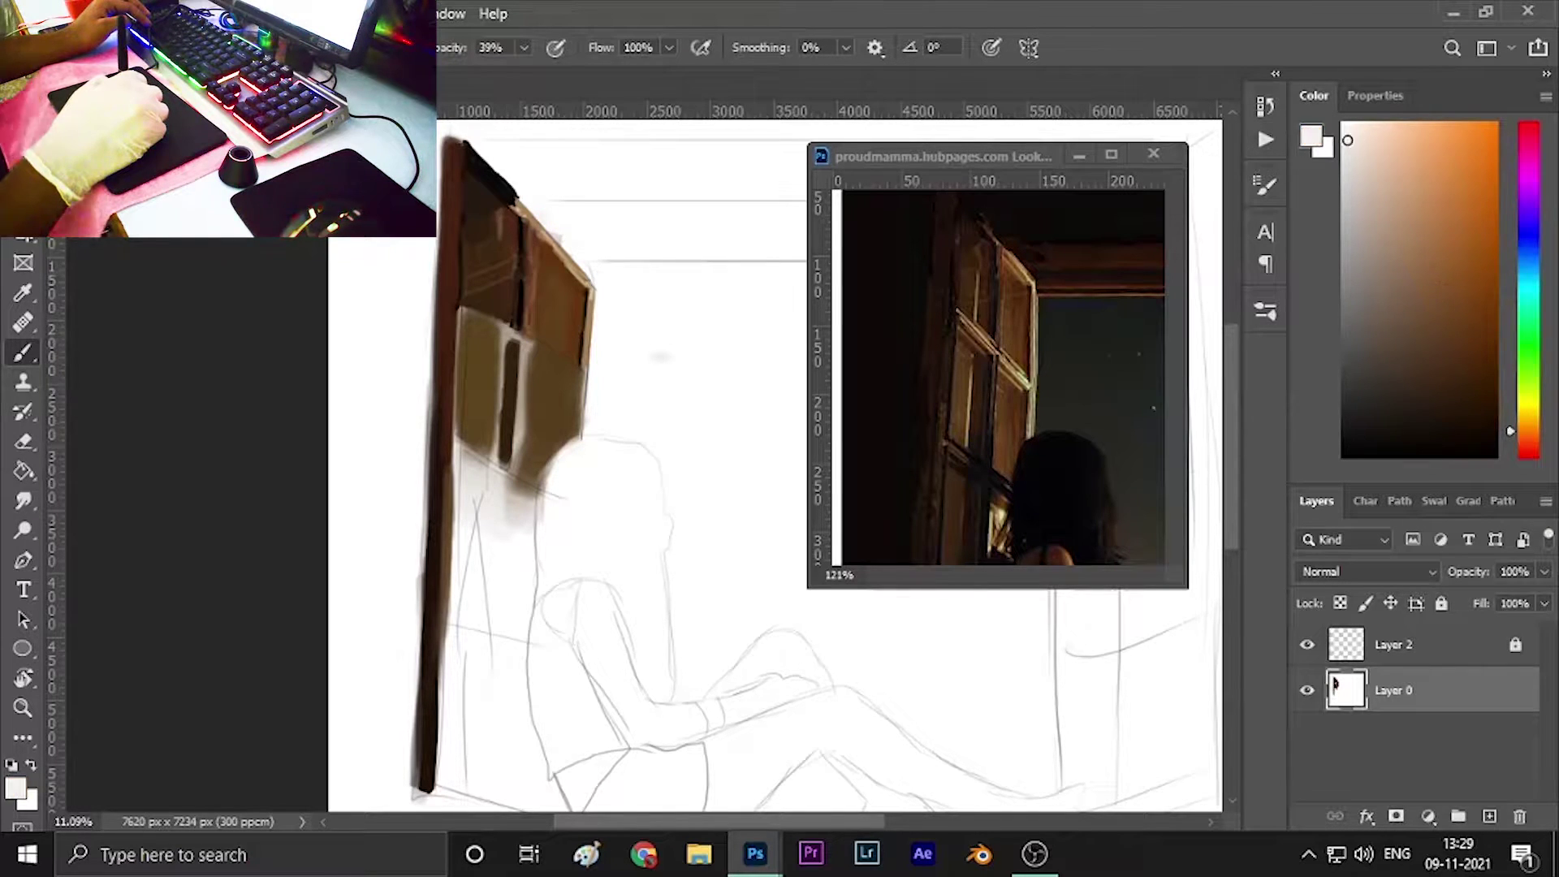
Lower brush opacity to 8%, then 40%, sampling dark brown and near-black from the frame.
key(3)
key(3)
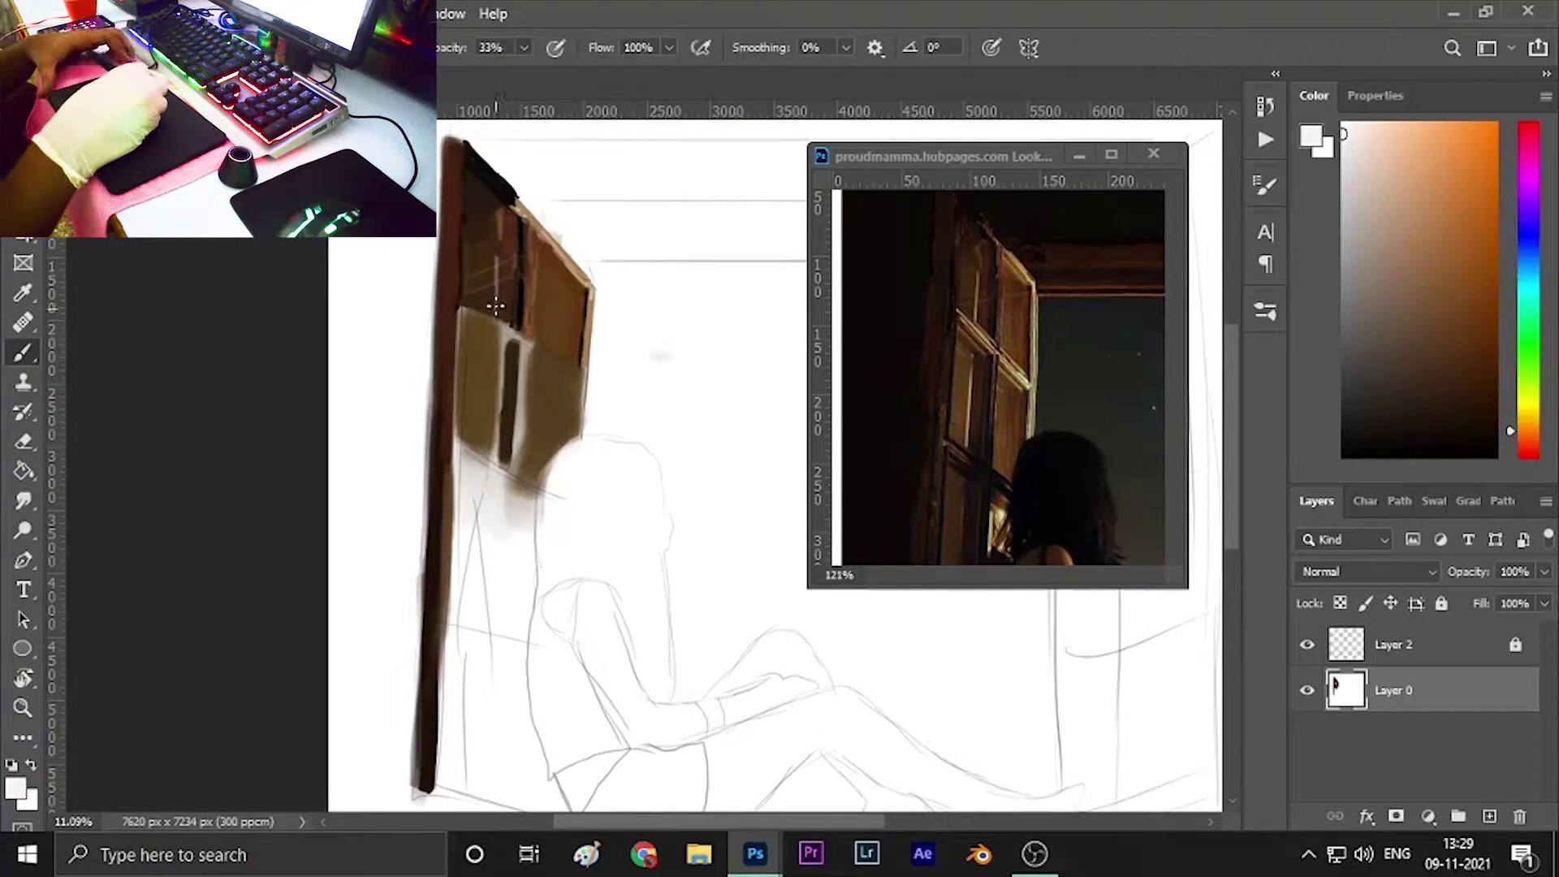
key(0)
key(8)
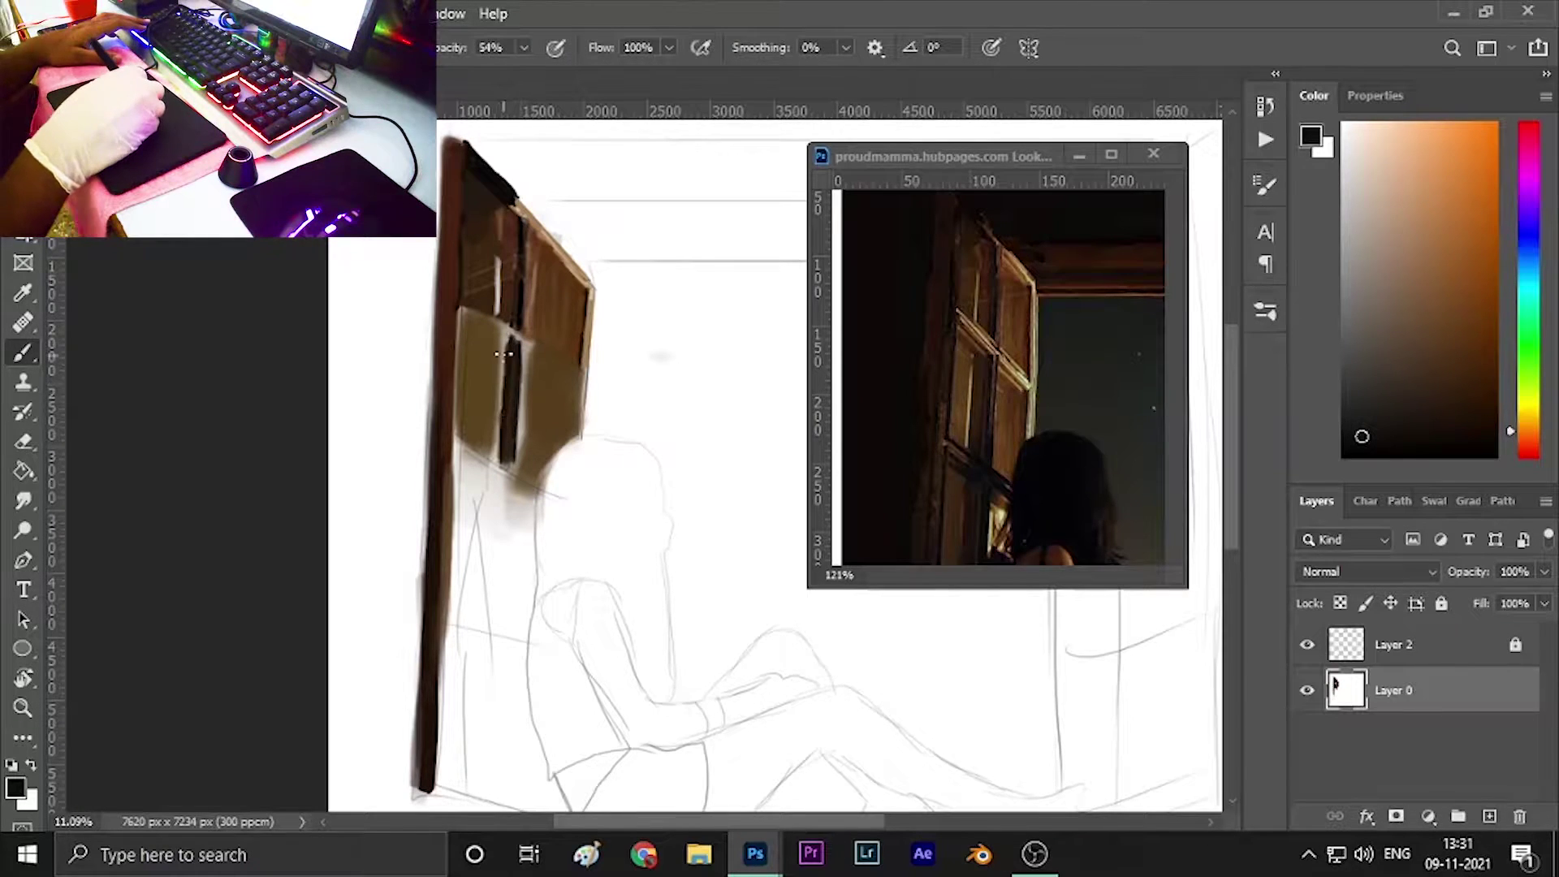
alt+click(979, 383)
key(4)
key(0)
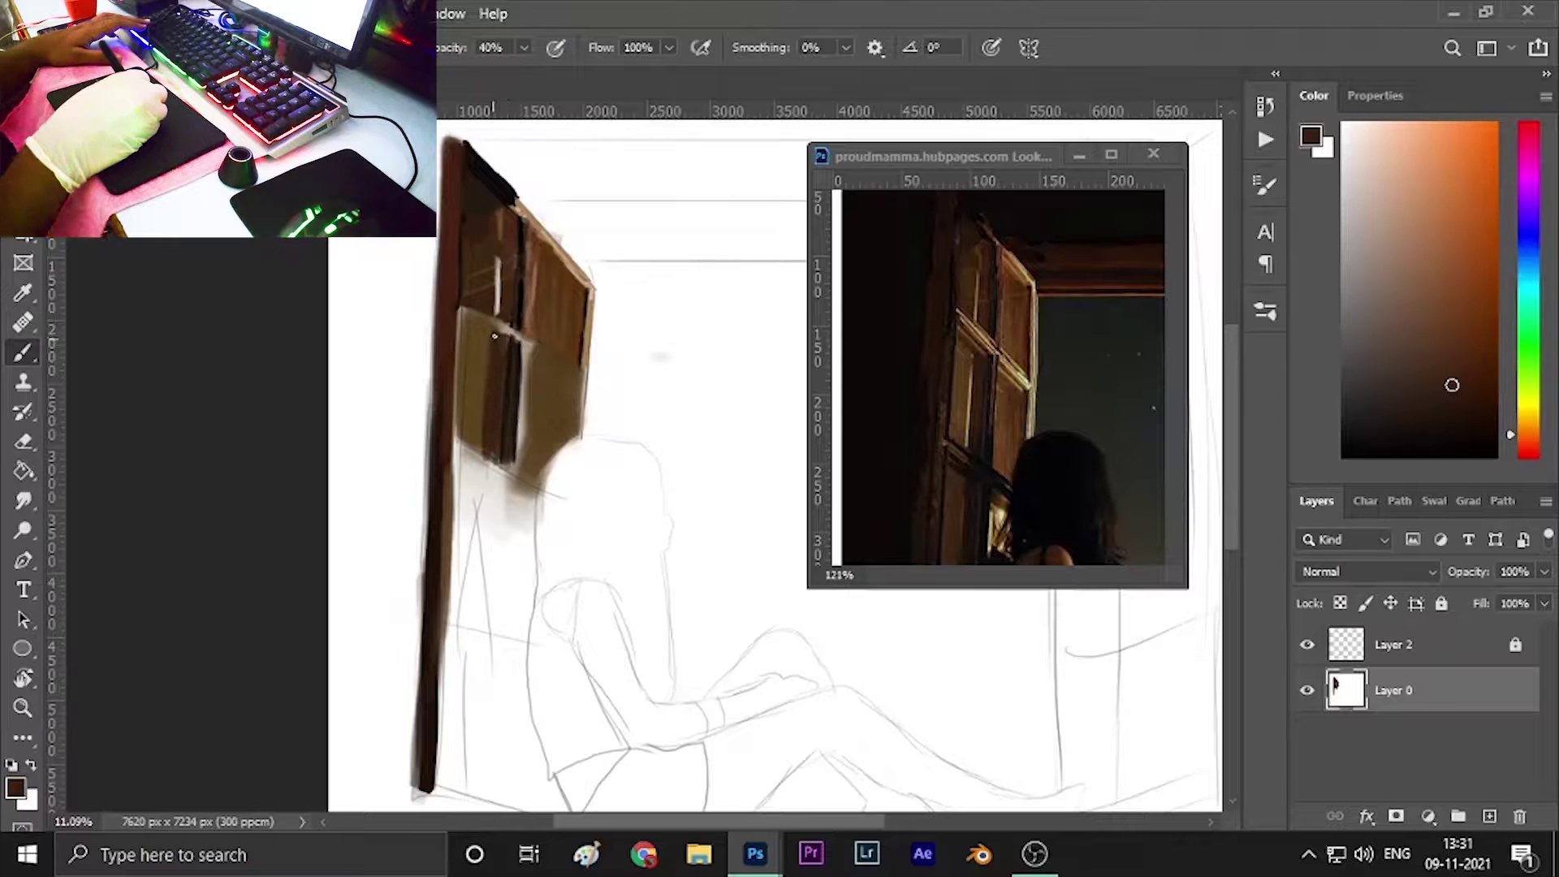
alt+click(509, 455)
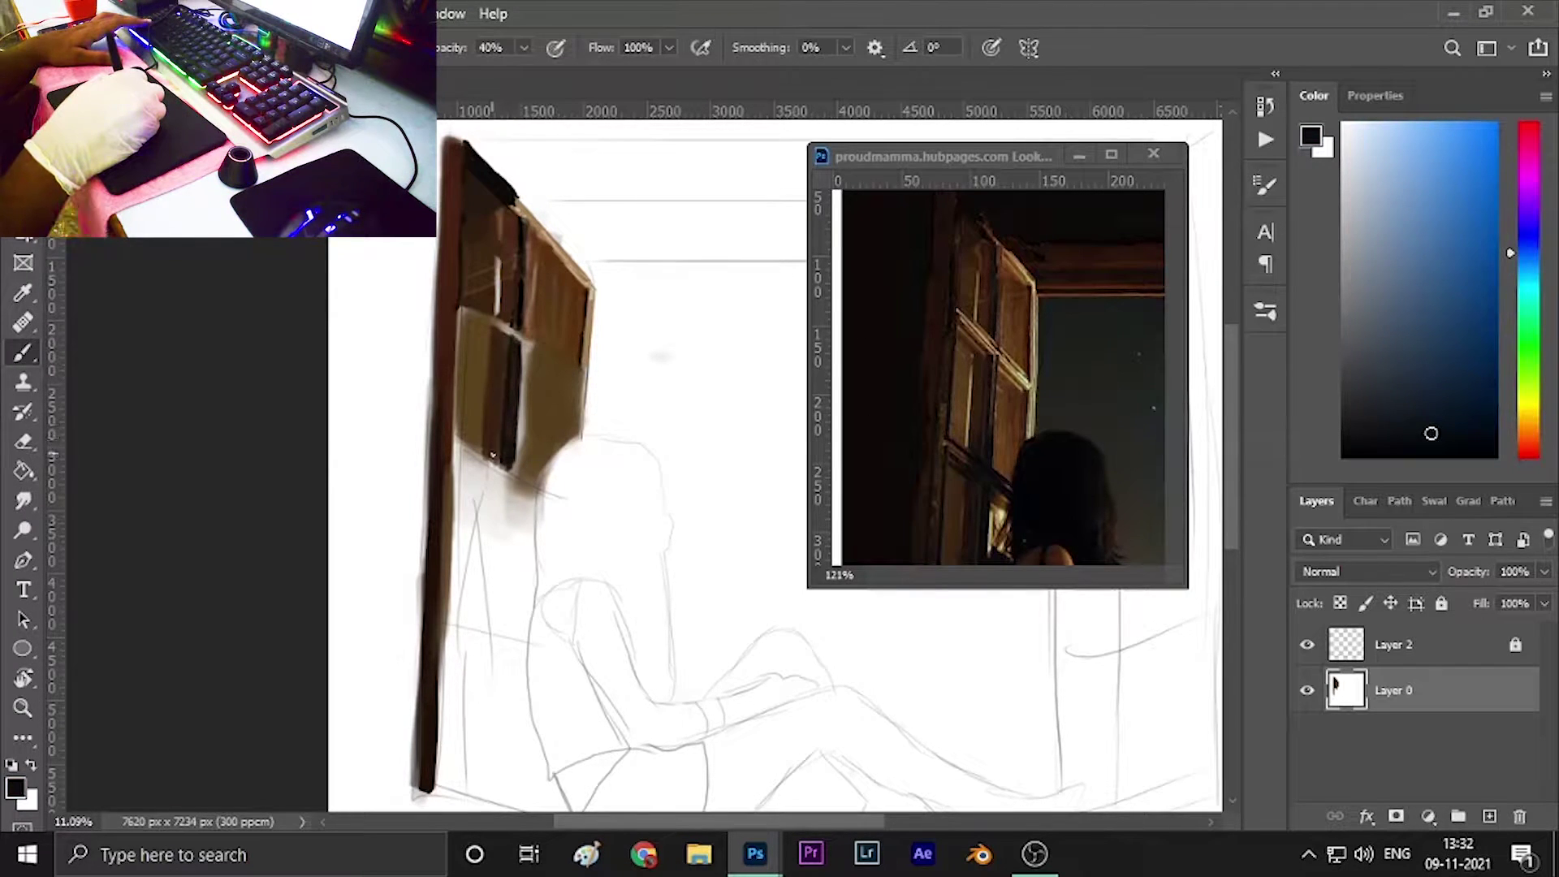
text(18)
Sample light tan and brown tones from the reference at 38% brush opacity.
alt+click(998, 400)
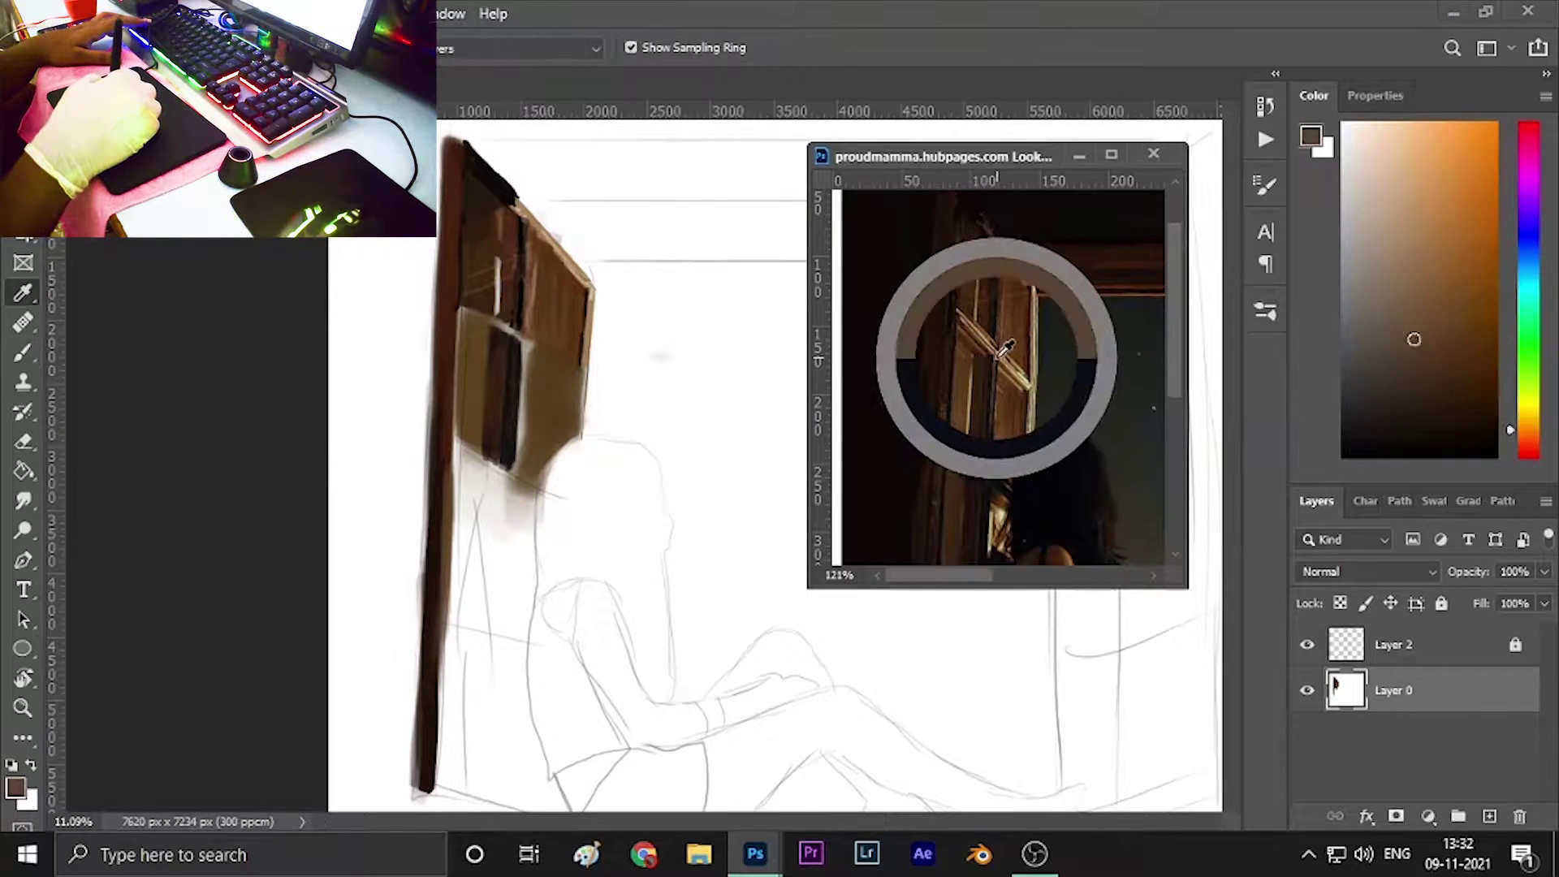
key(3)
key(8)
click(516, 344)
scroll(524, 345, up, 3)
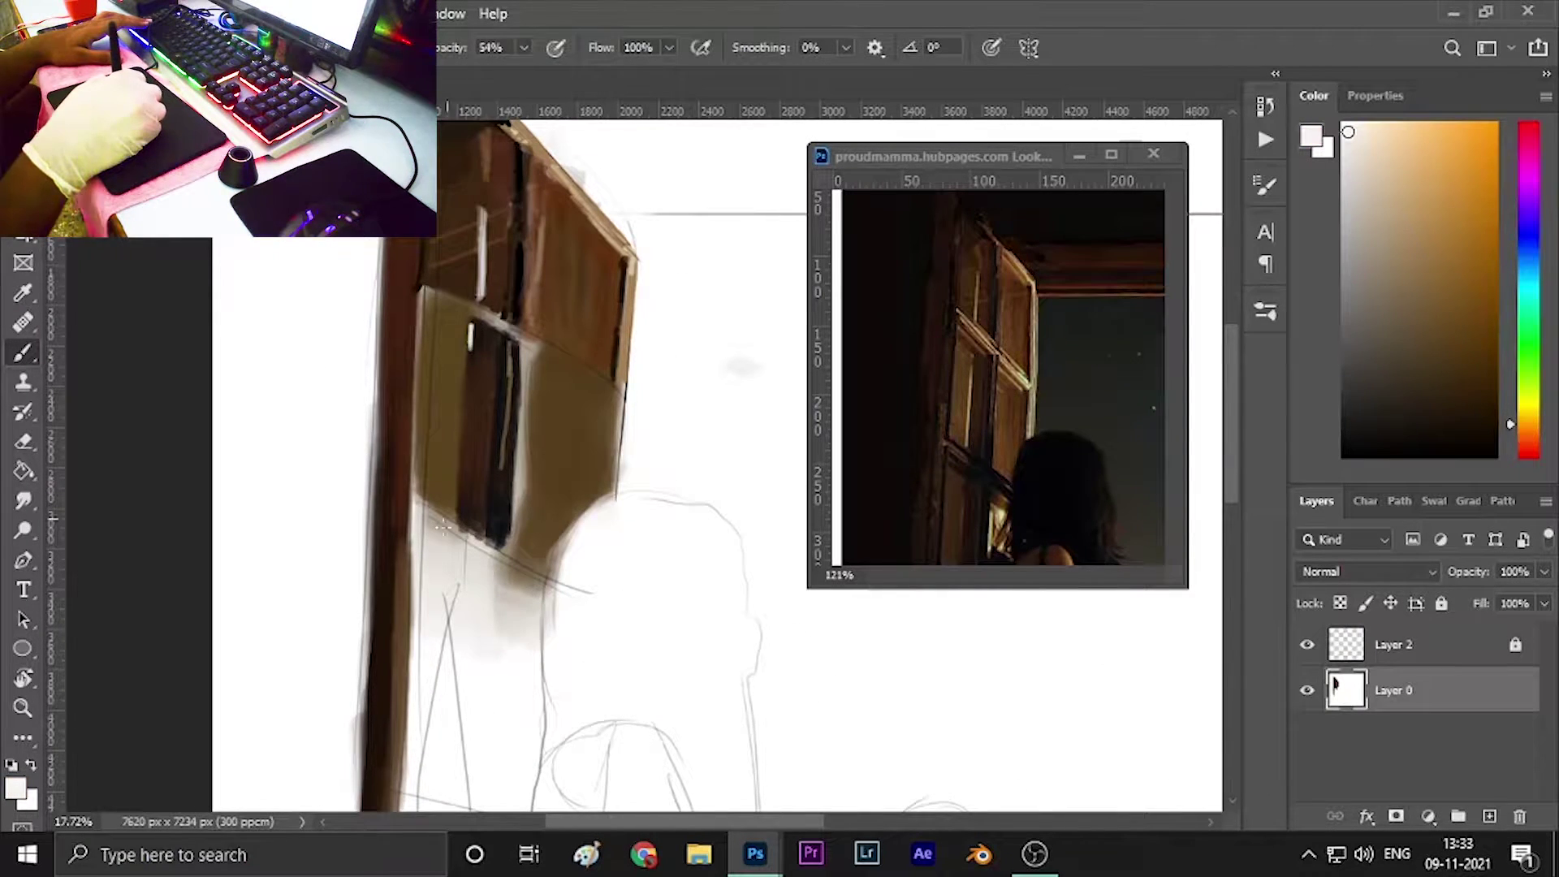
scroll(761, 467, down, 1)
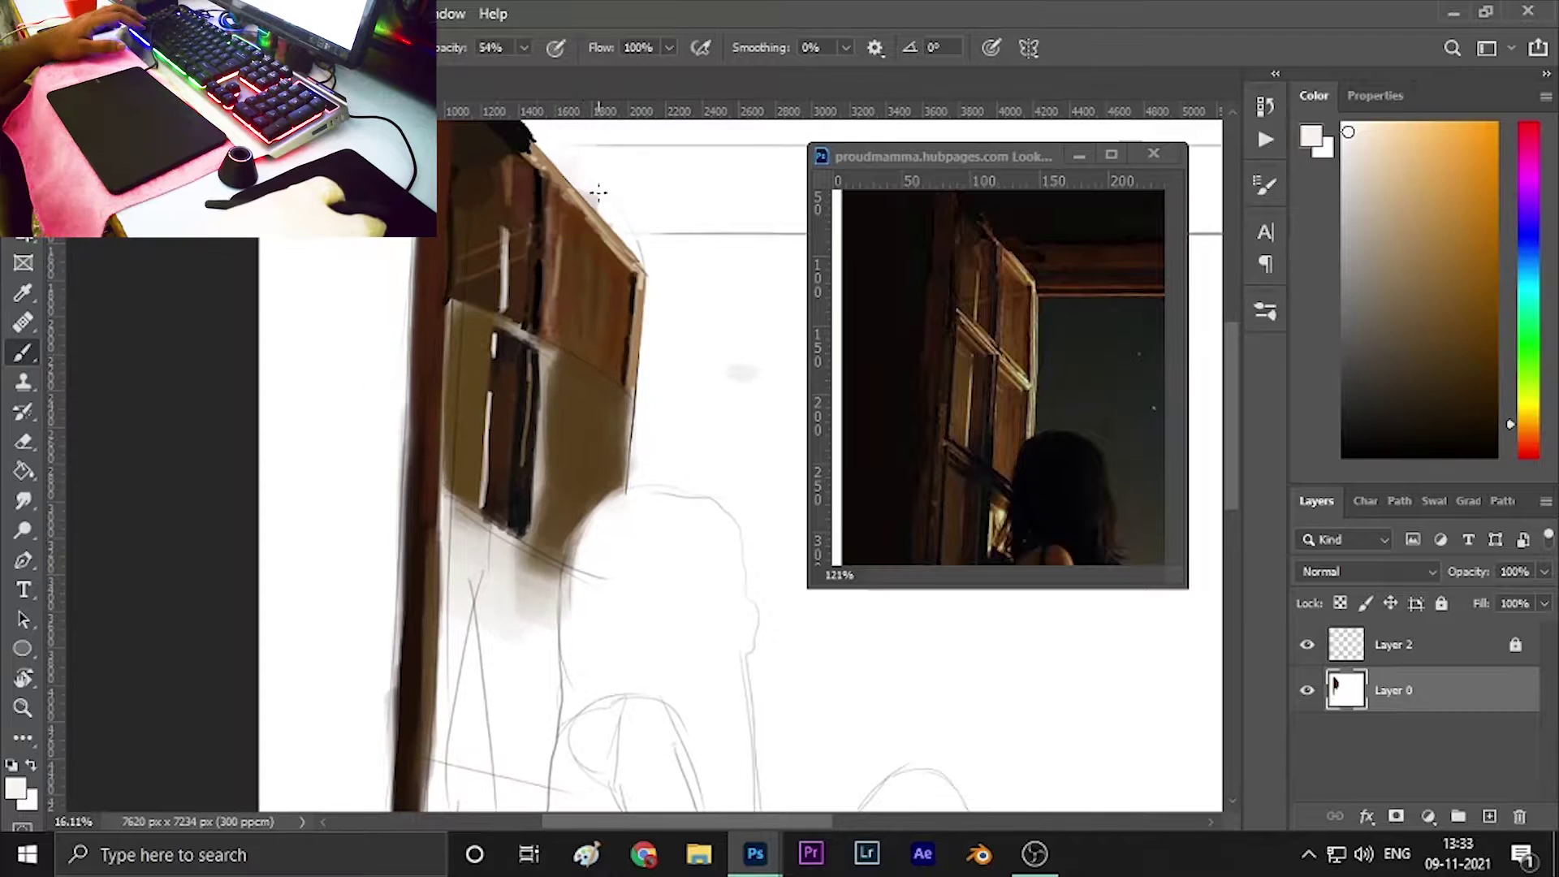
alt+click(891, 446)
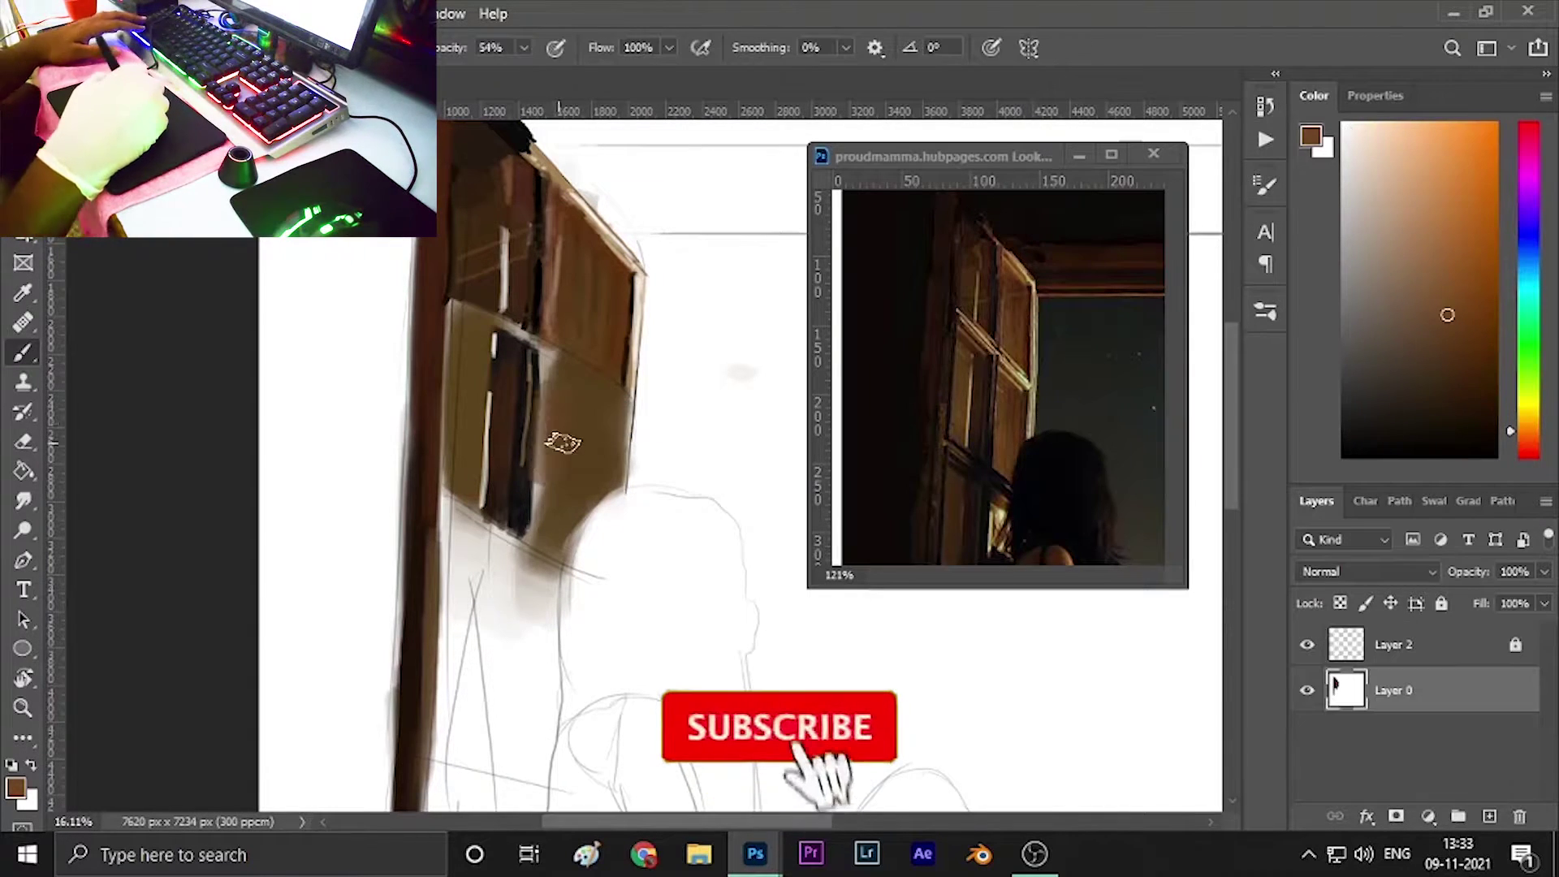
click(601, 397)
Paint white highlights along the window crossbars at 60% opacity.
key(1)
key(7)
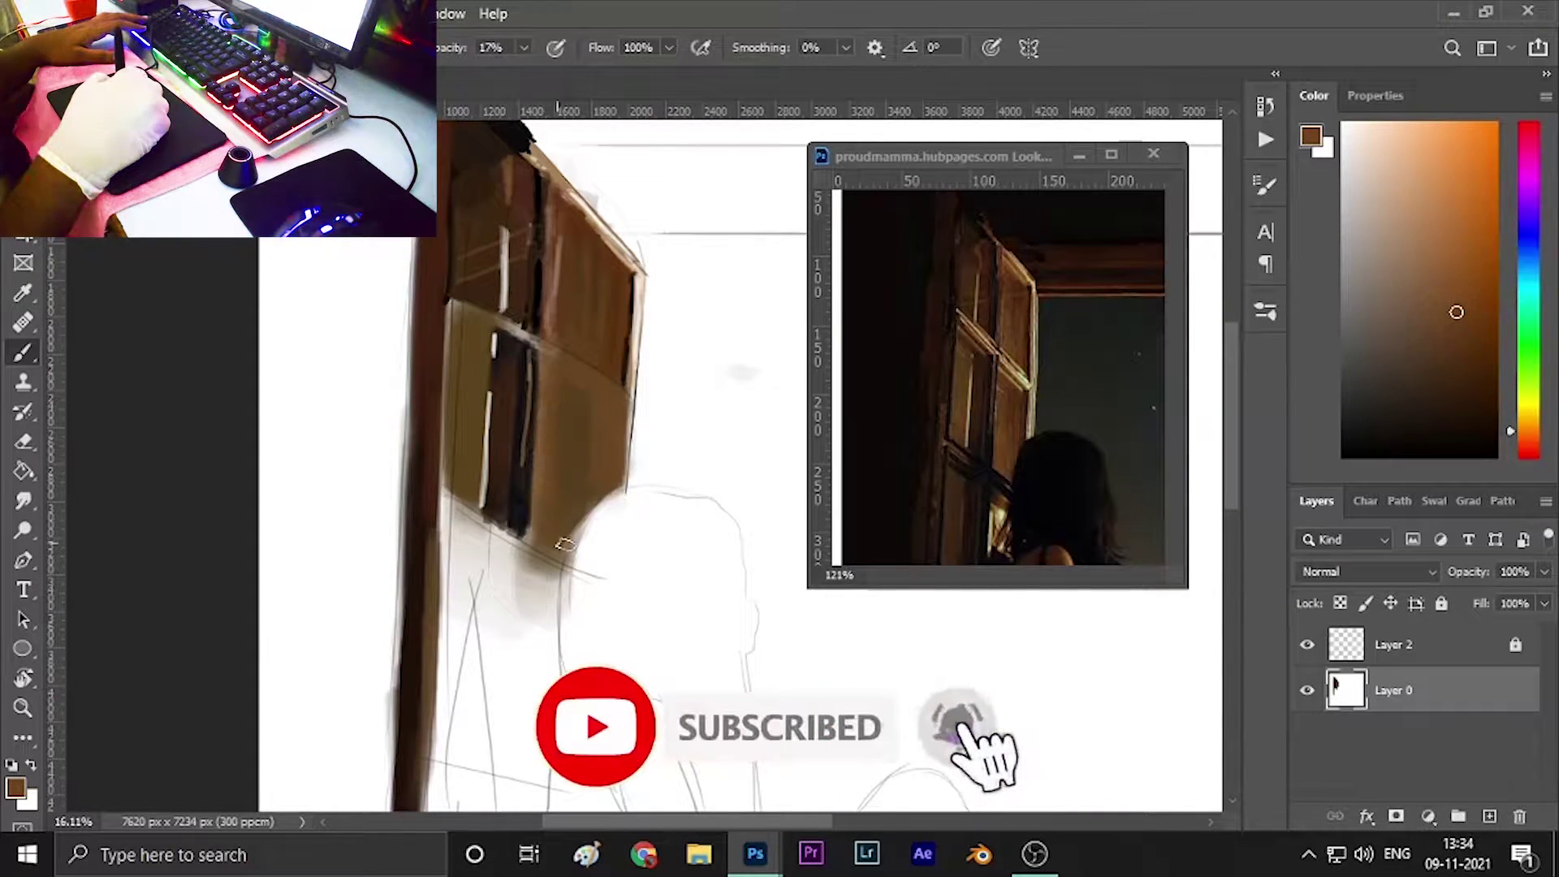
alt+click(981, 406)
click(544, 380)
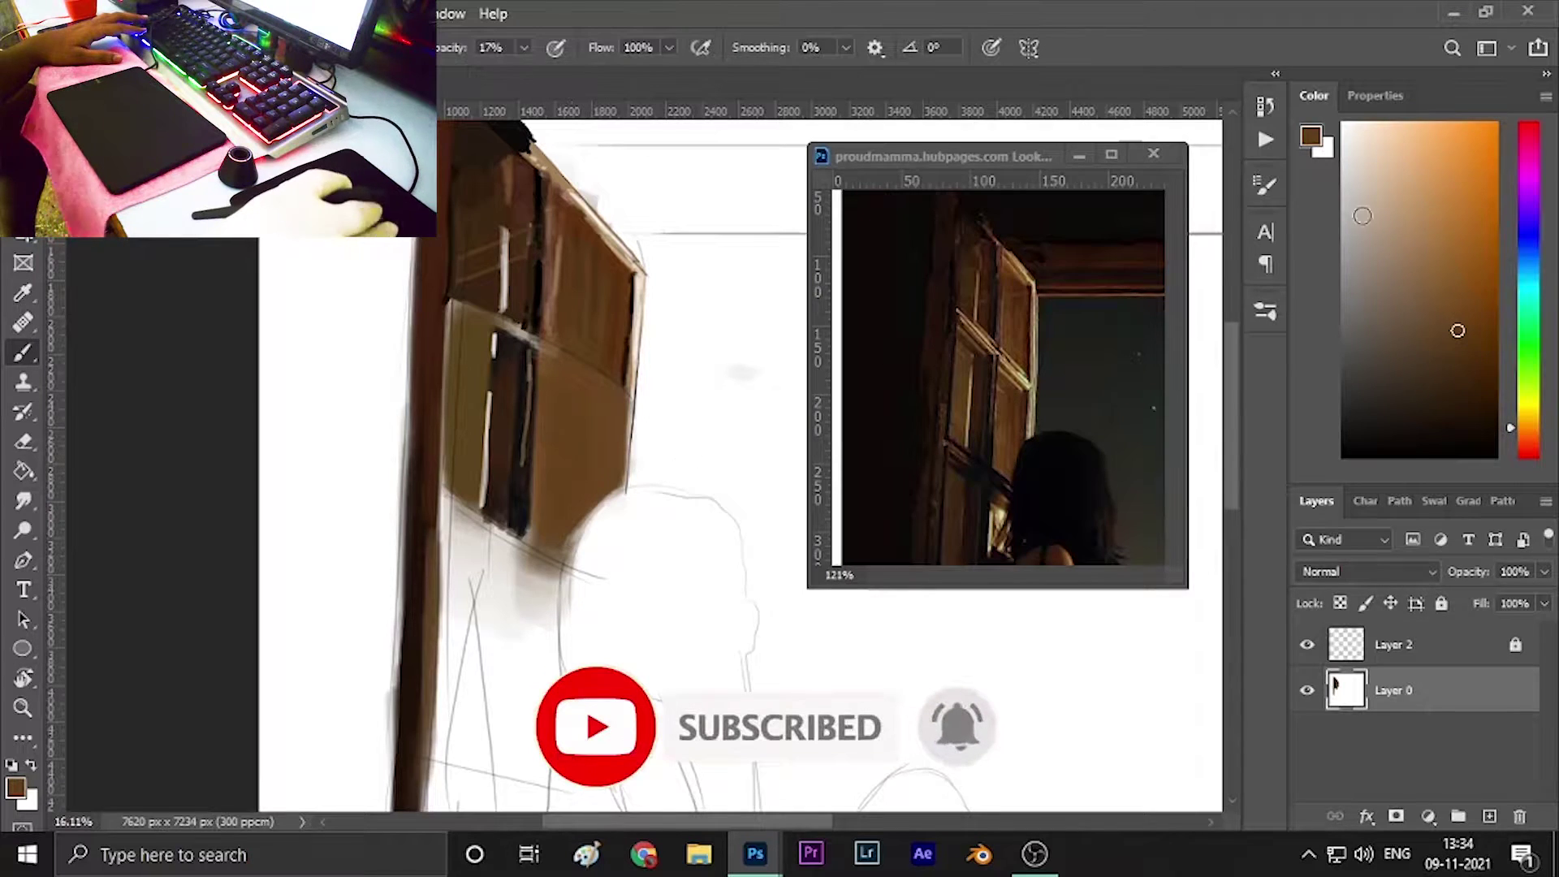
key(d)
key(1)
key(6)
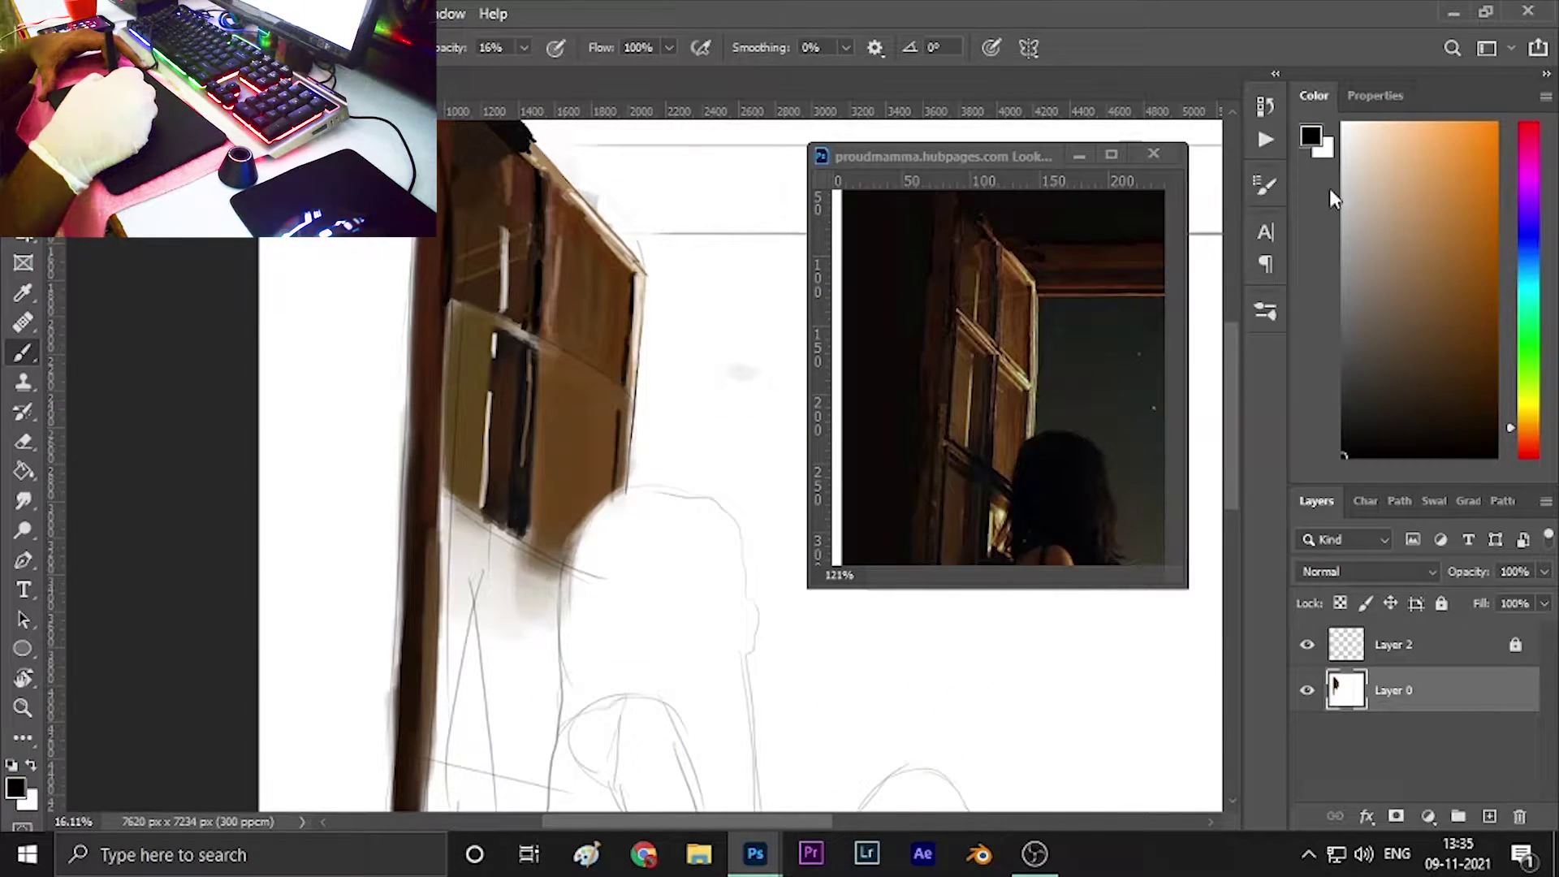
key(6)
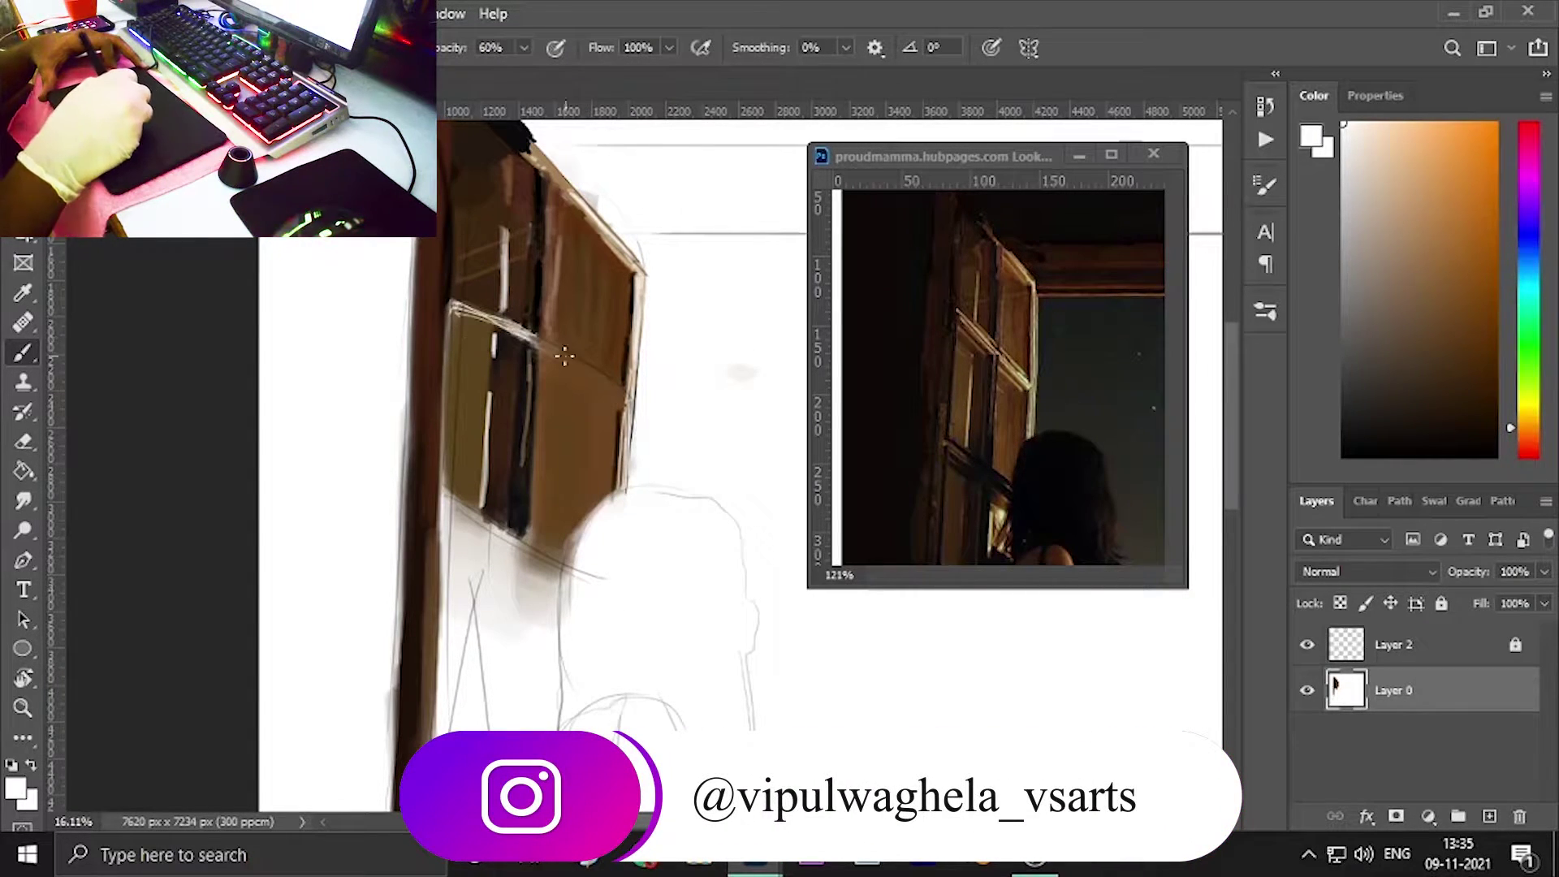
drag(536, 357, 589, 387)
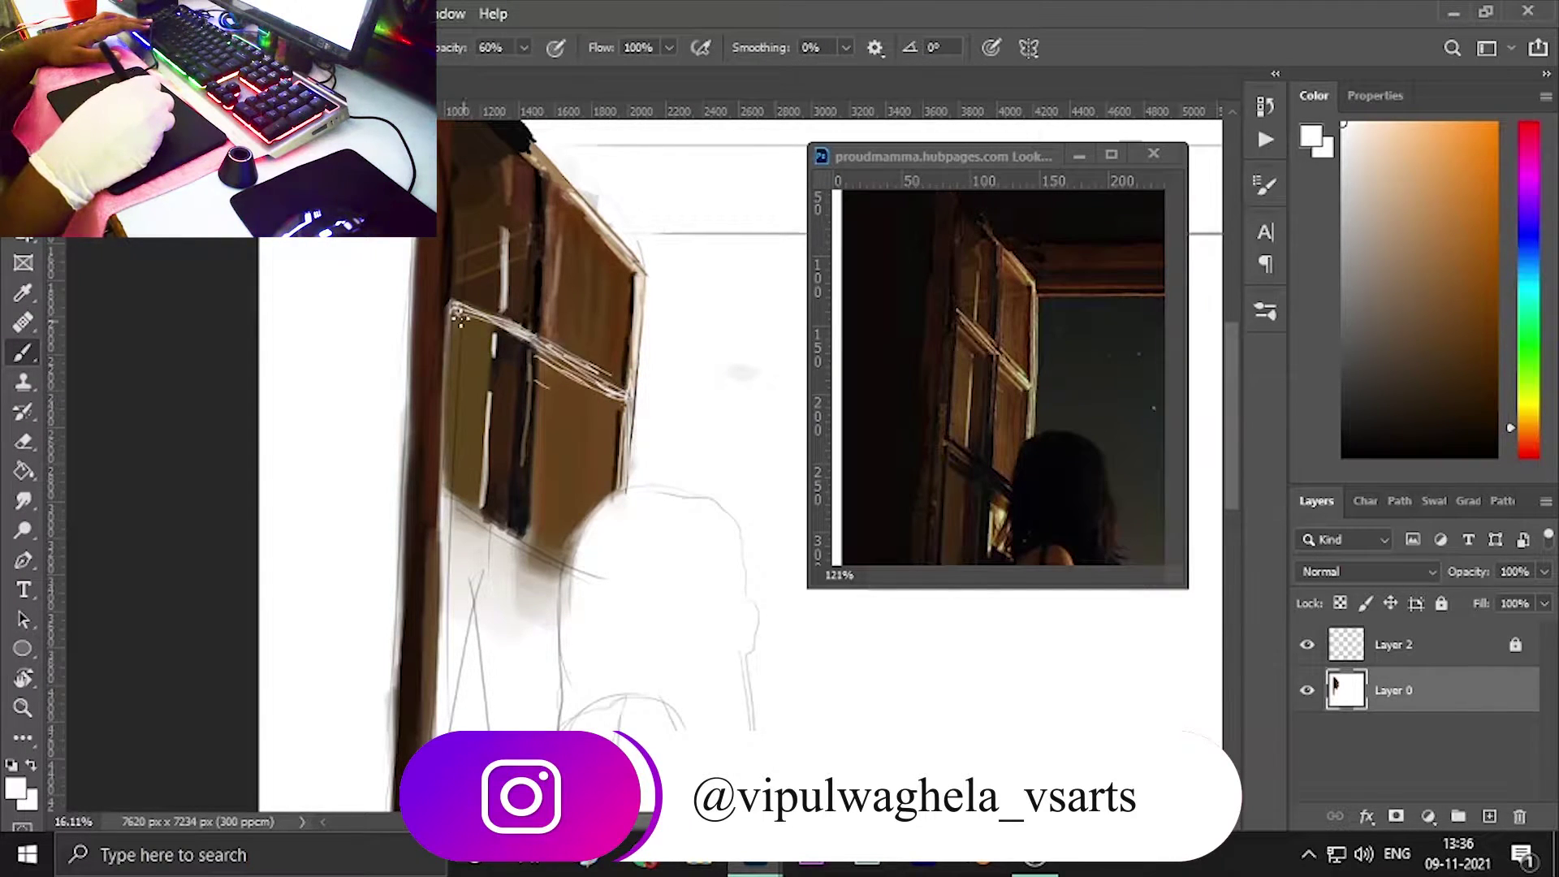
Paint a solid dark line along the window's lower edge with 31% smoothing.
alt+click(932, 404)
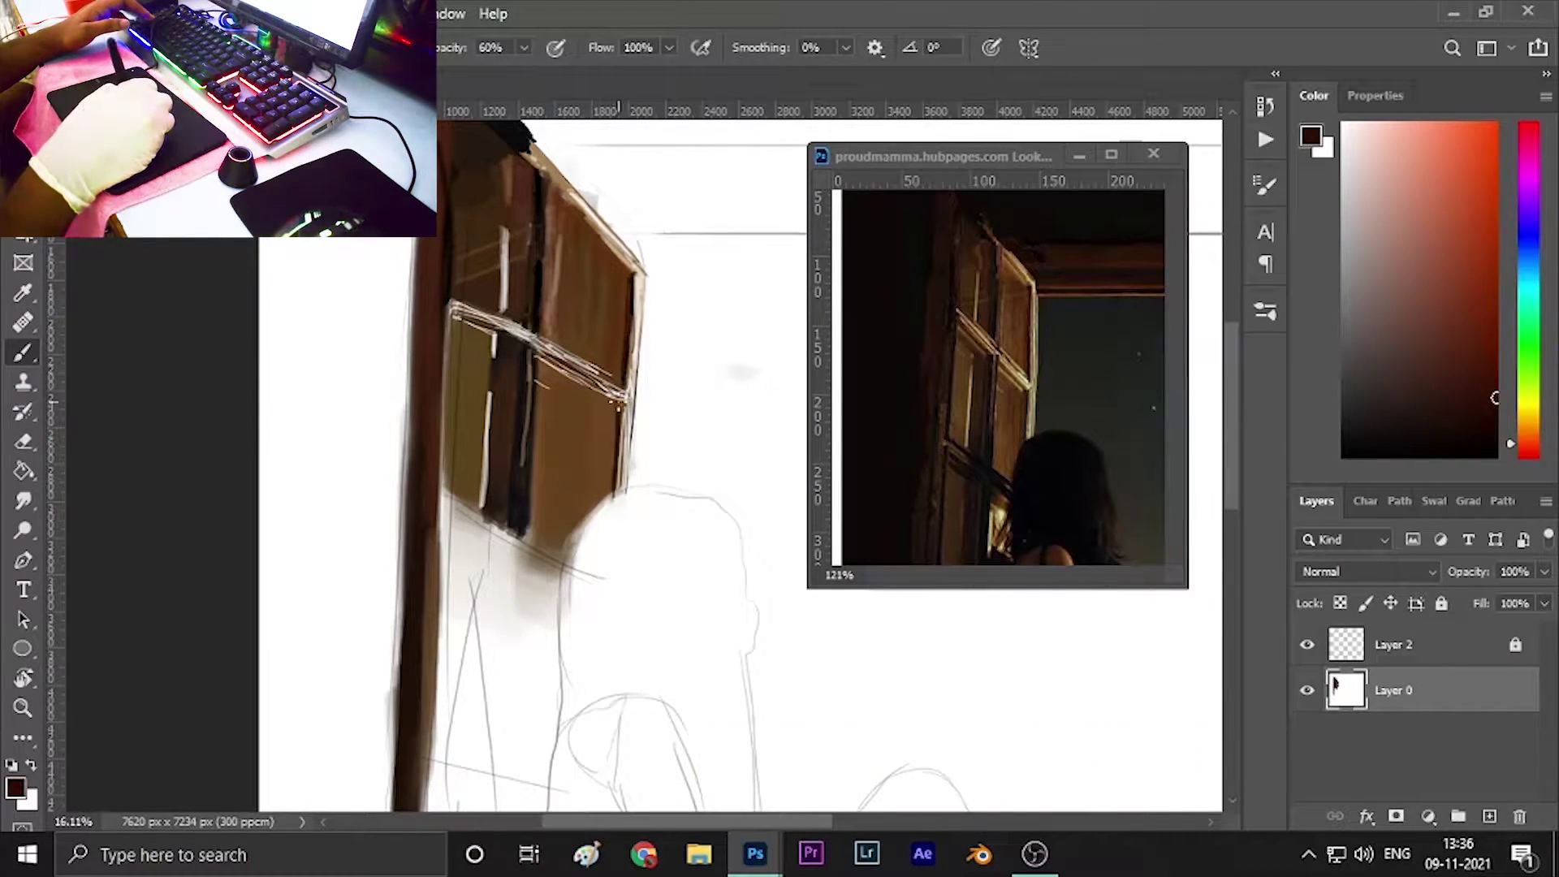
key(1)
key(3)
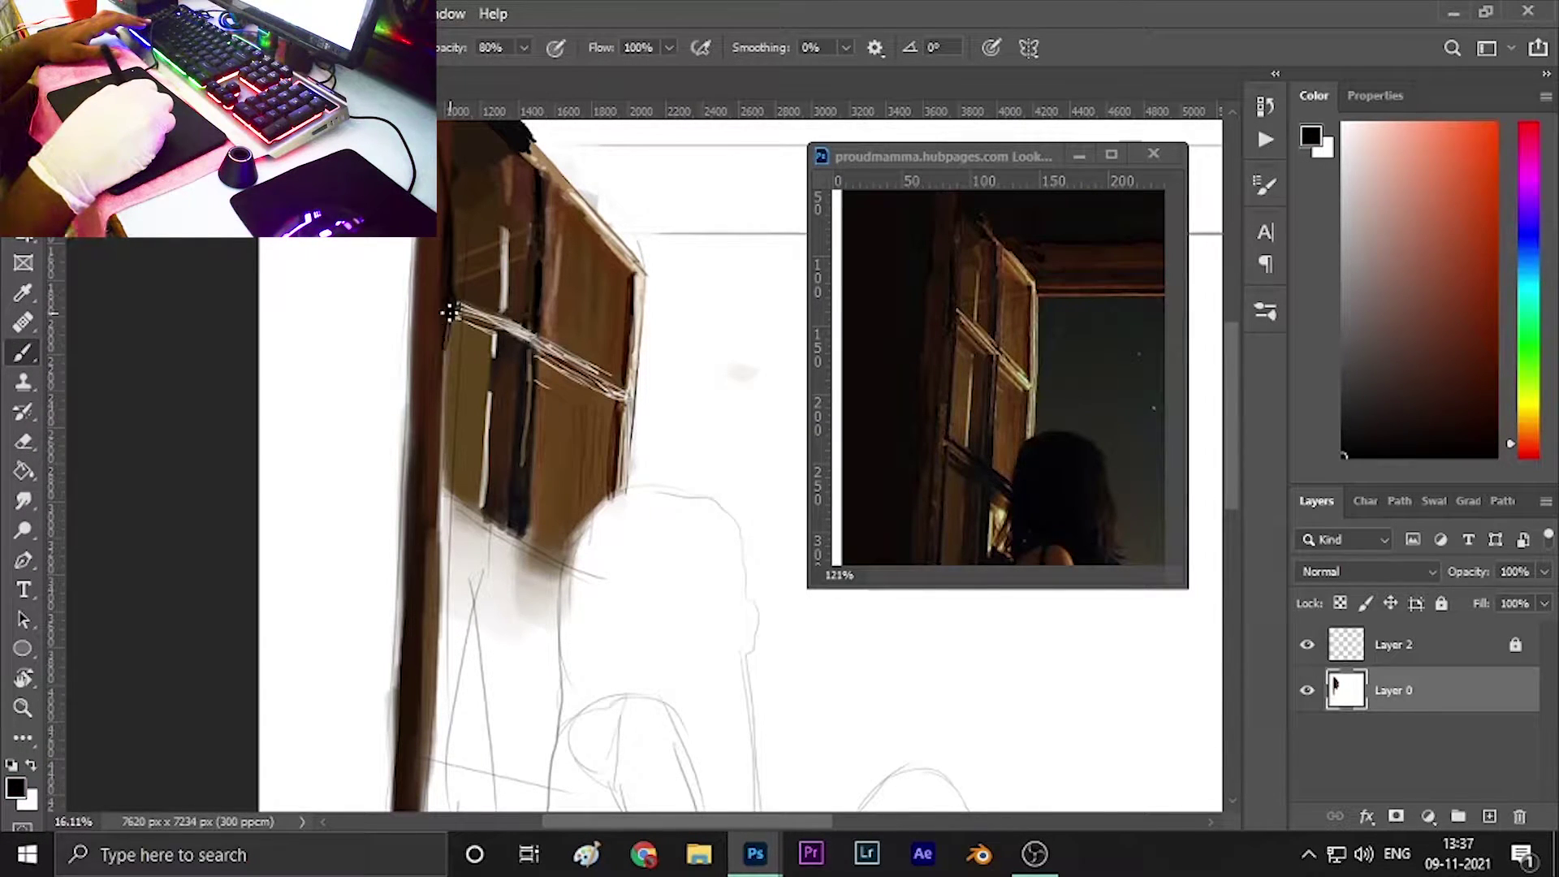
click(874, 47)
key(alt+3)
key(alt+1)
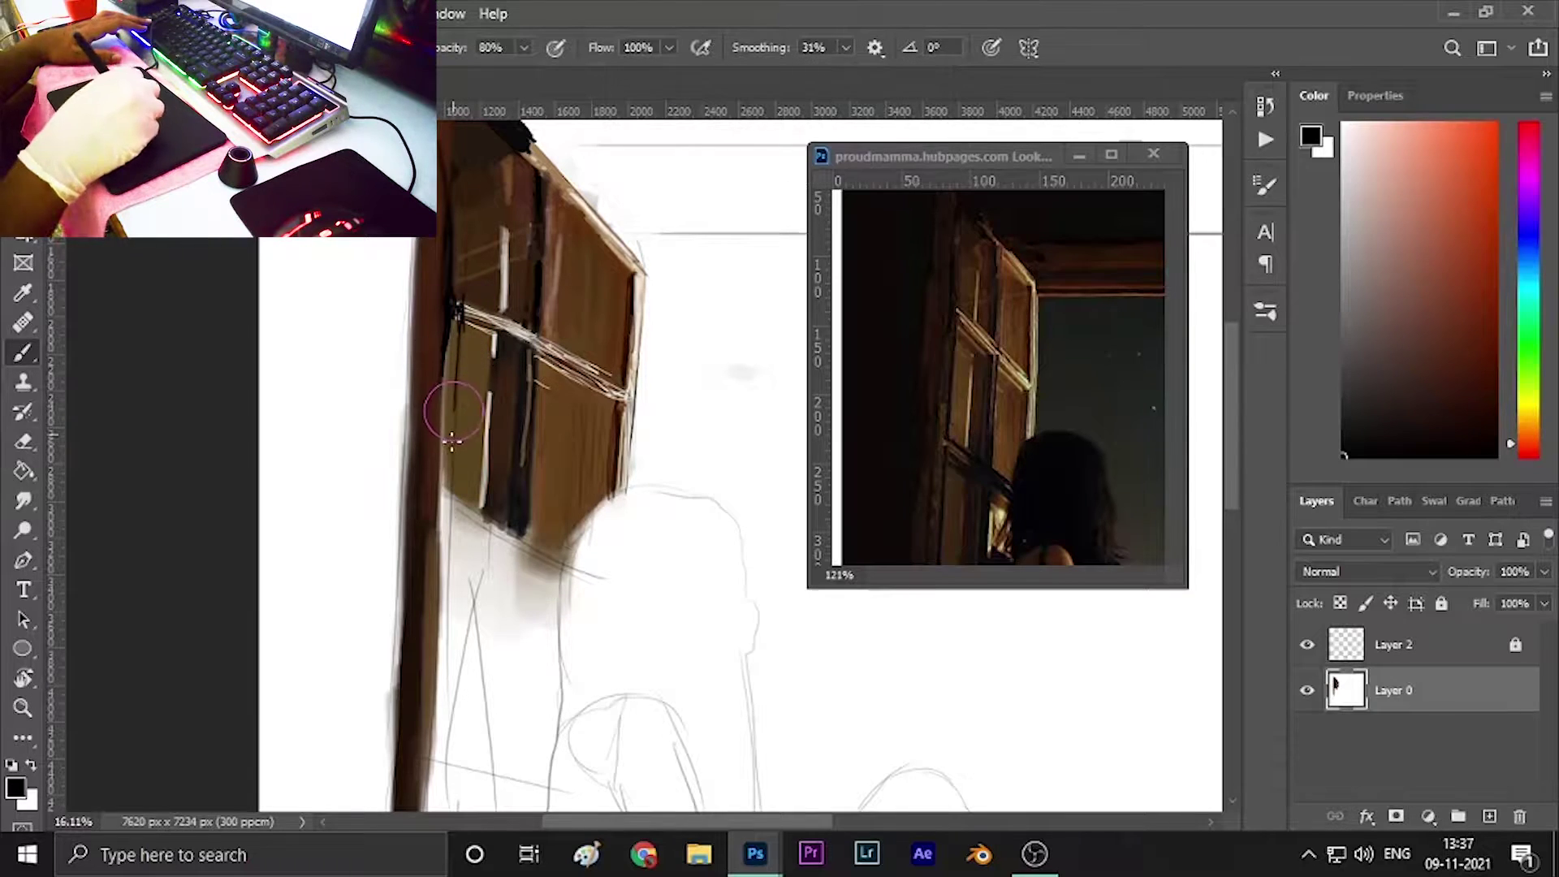
drag(469, 509, 560, 545)
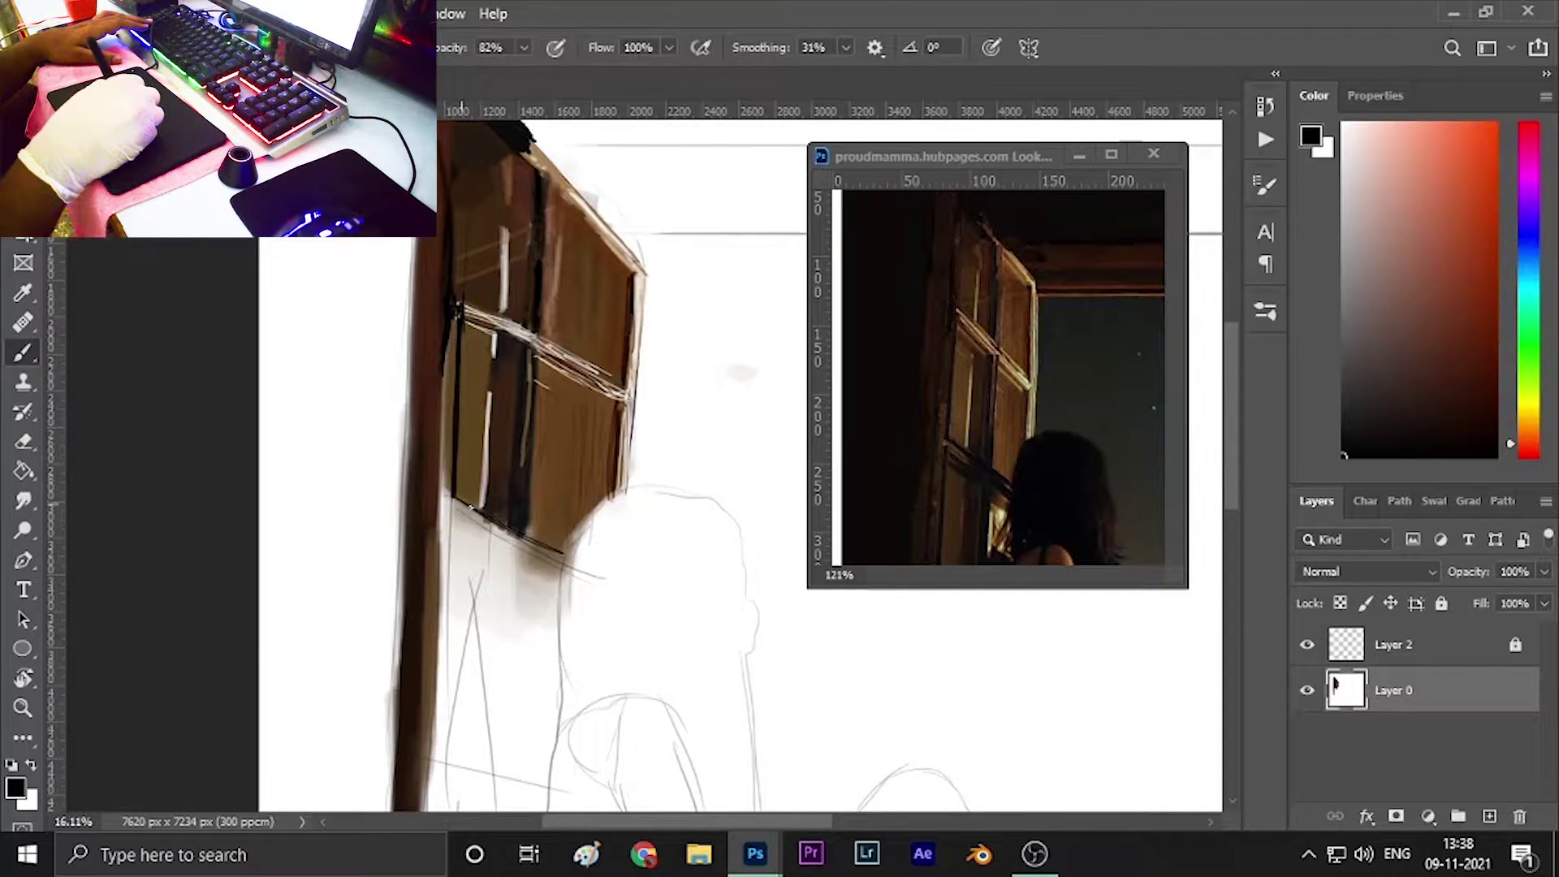
Resample dark browns and a purple-tinted near-black for shading at 36% opacity.
key(alt+0)
key(4)
key(2)
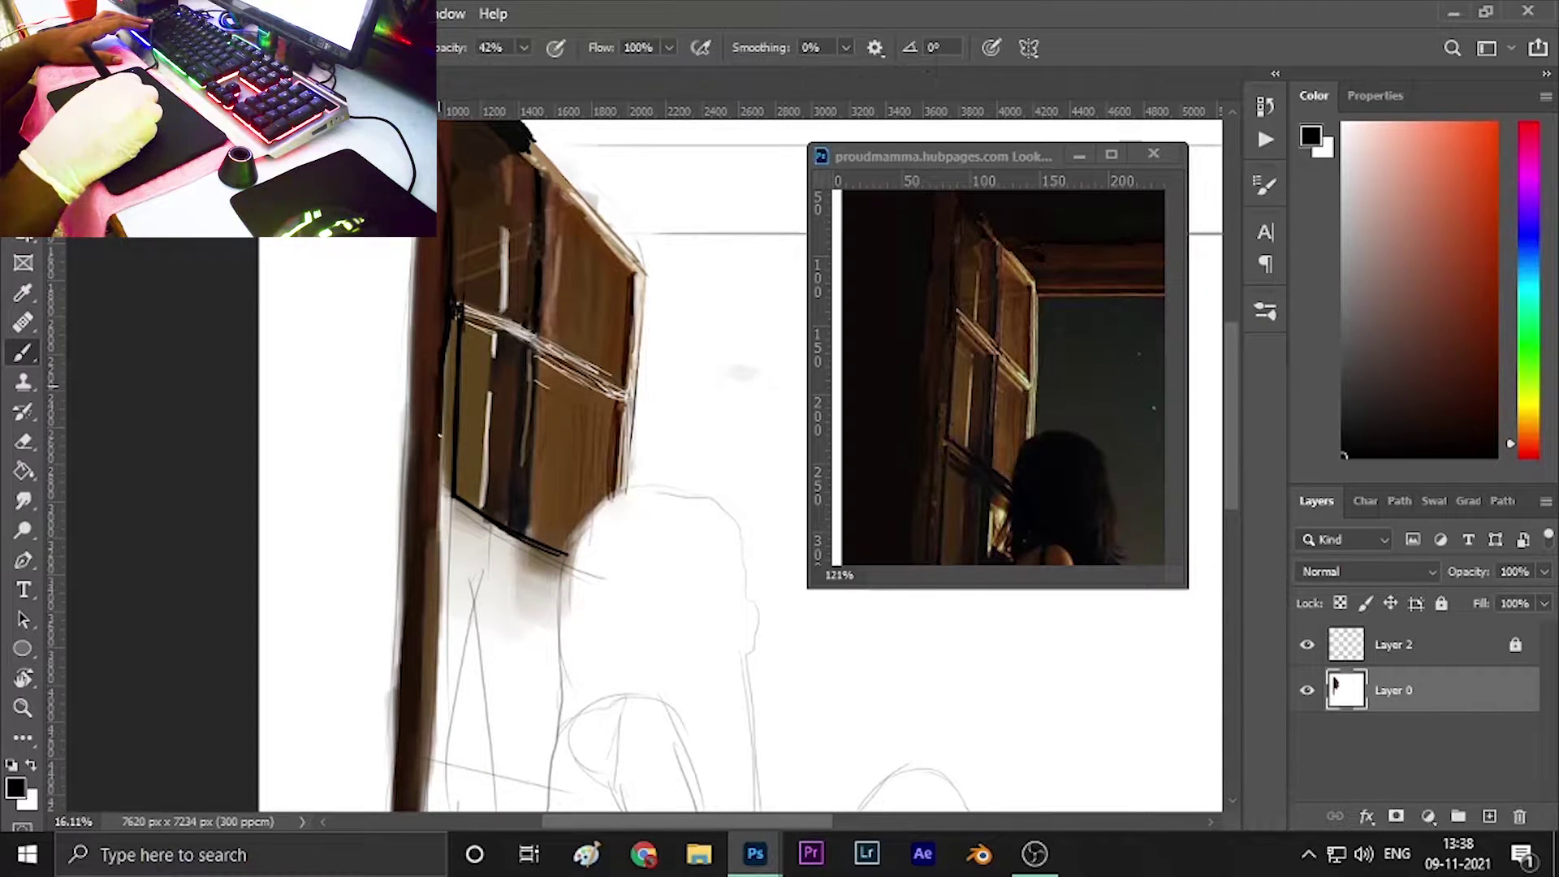
alt+click(452, 373)
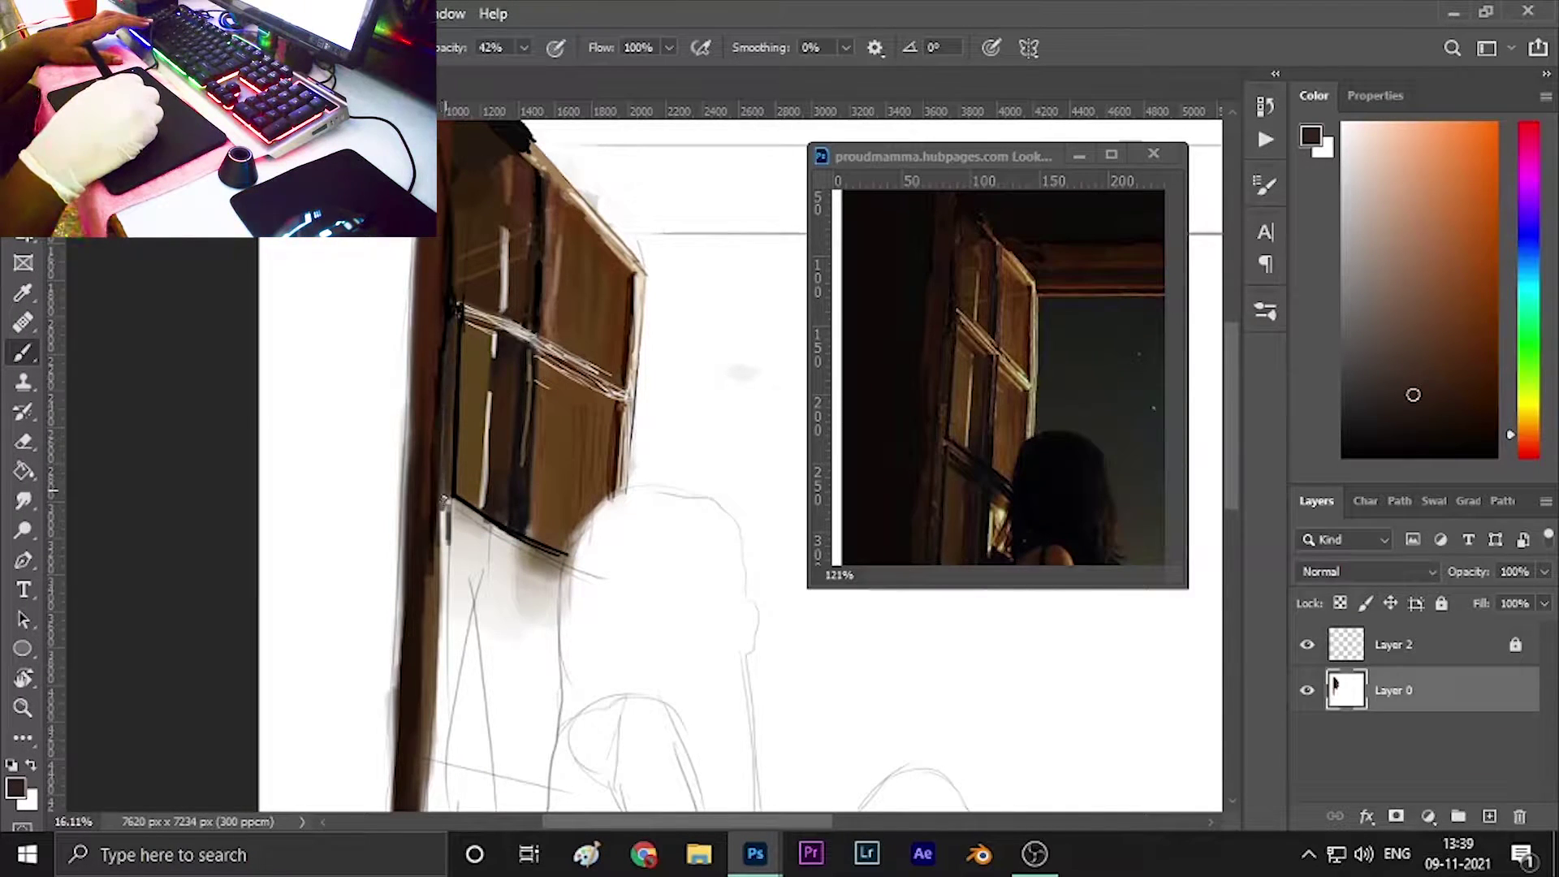
alt+click(947, 392)
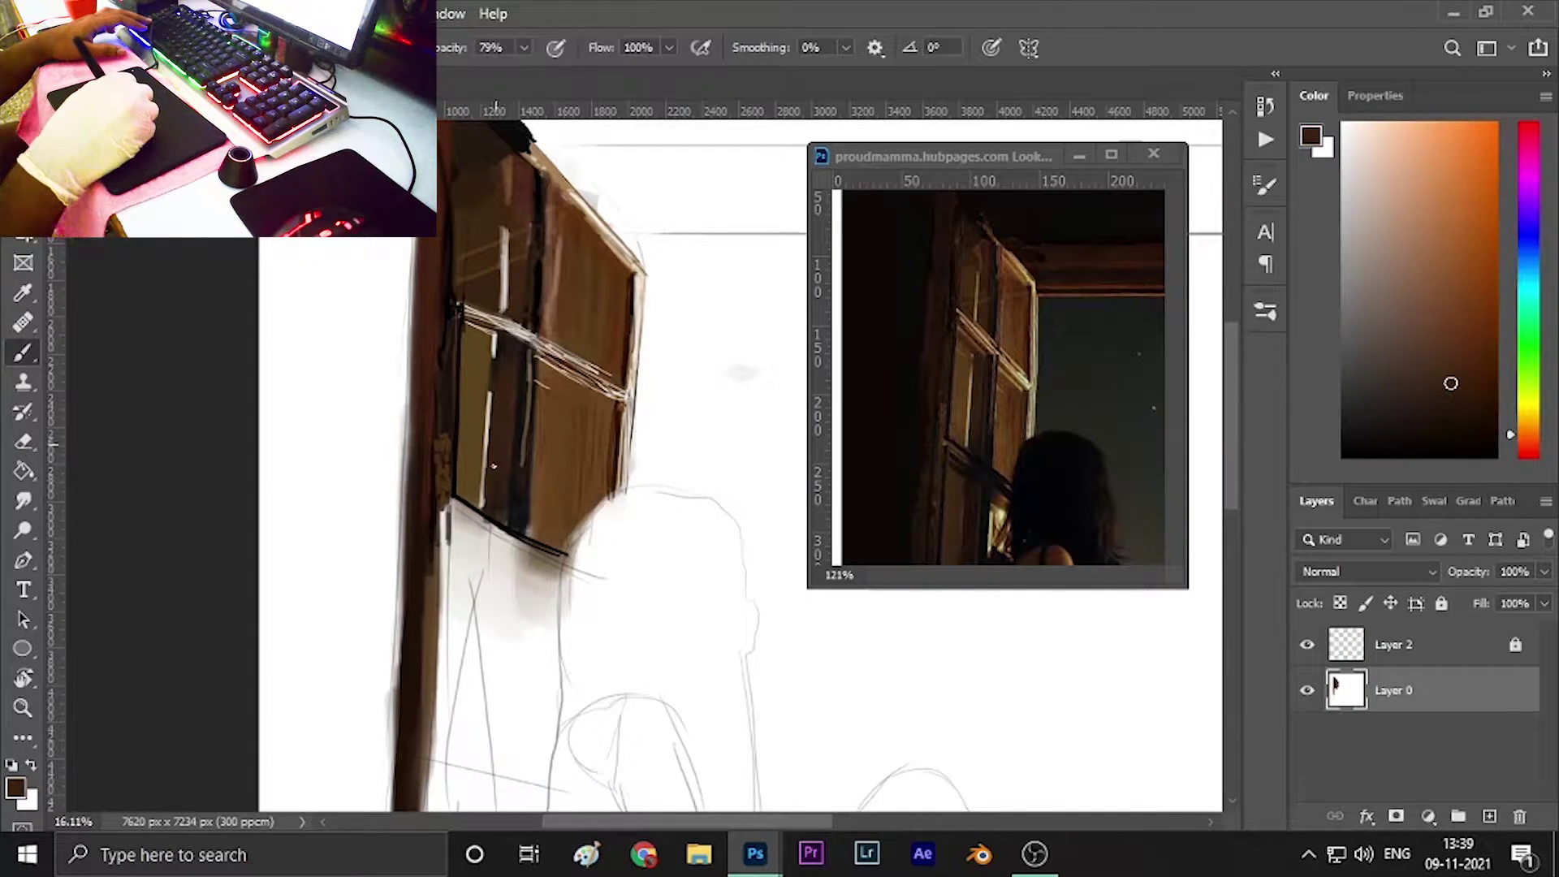
alt+click(969, 451)
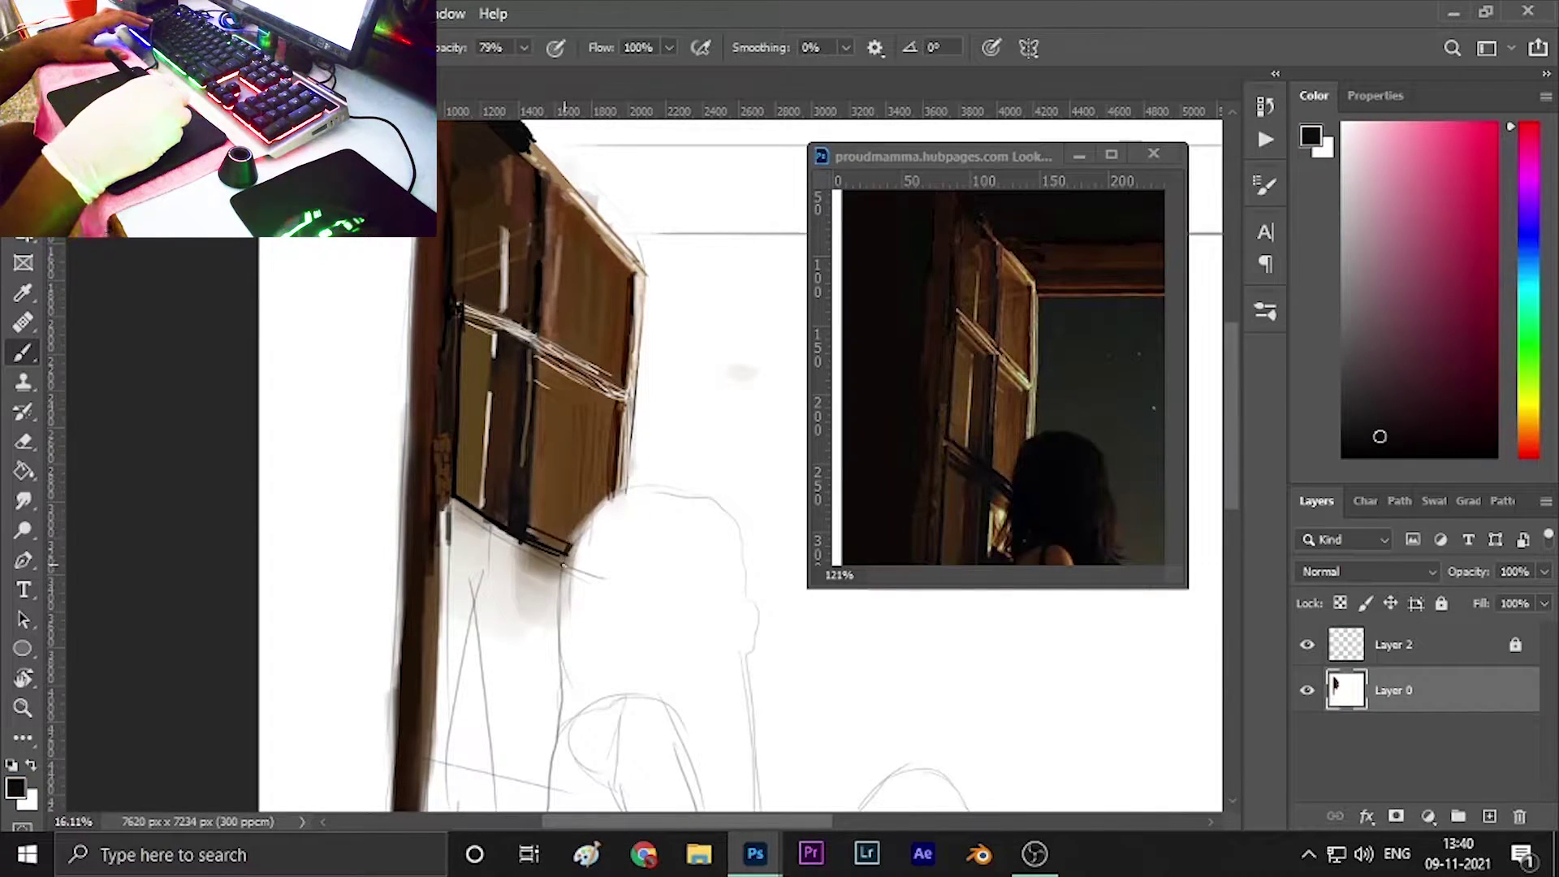
alt+click(1008, 473)
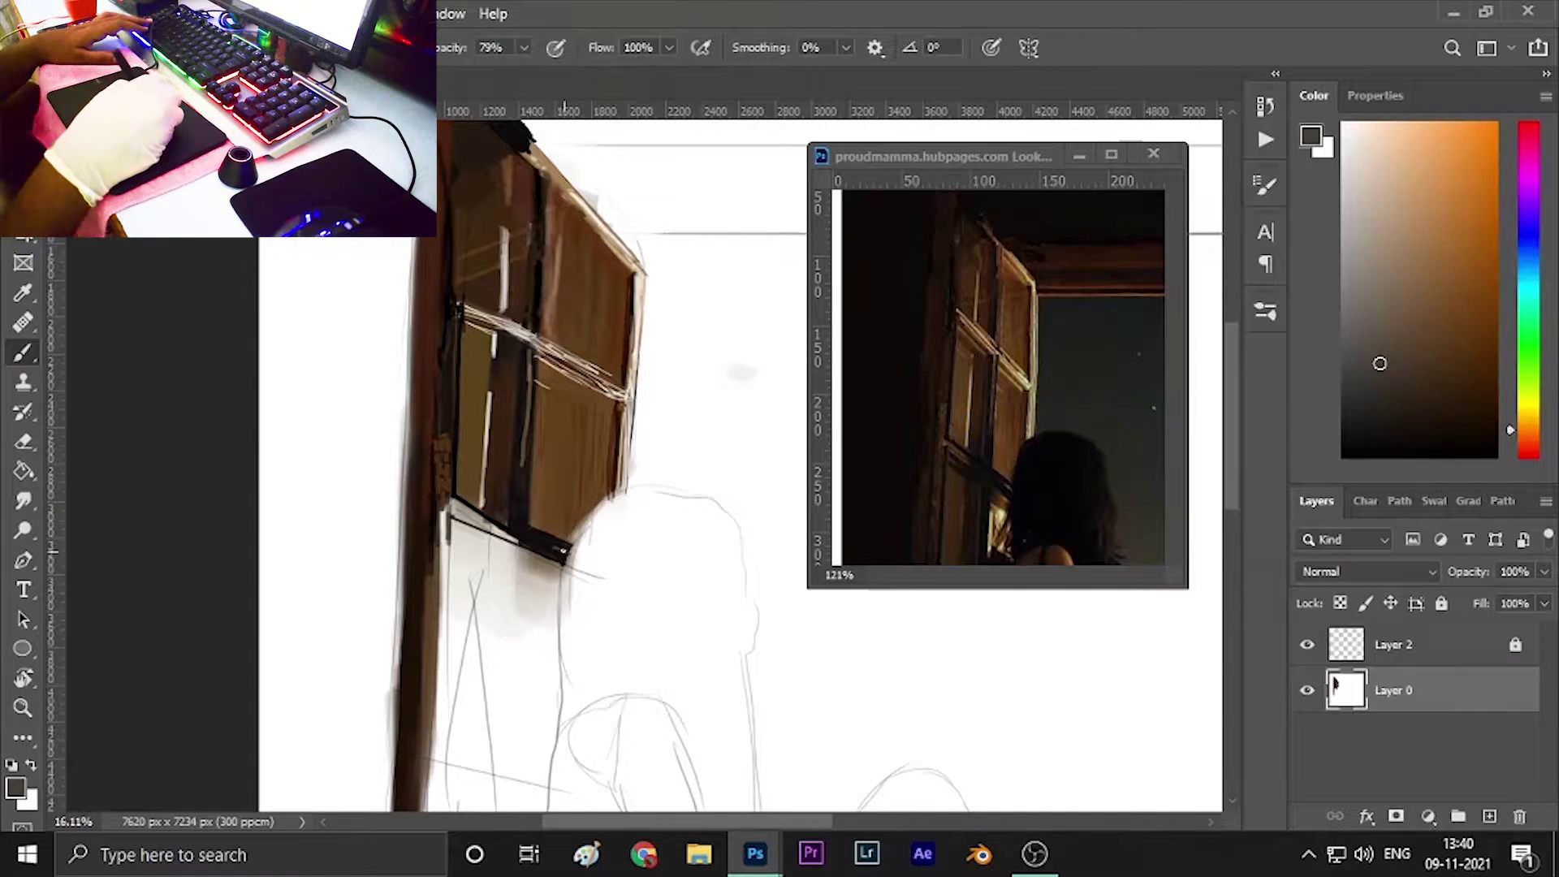
alt+click(957, 454)
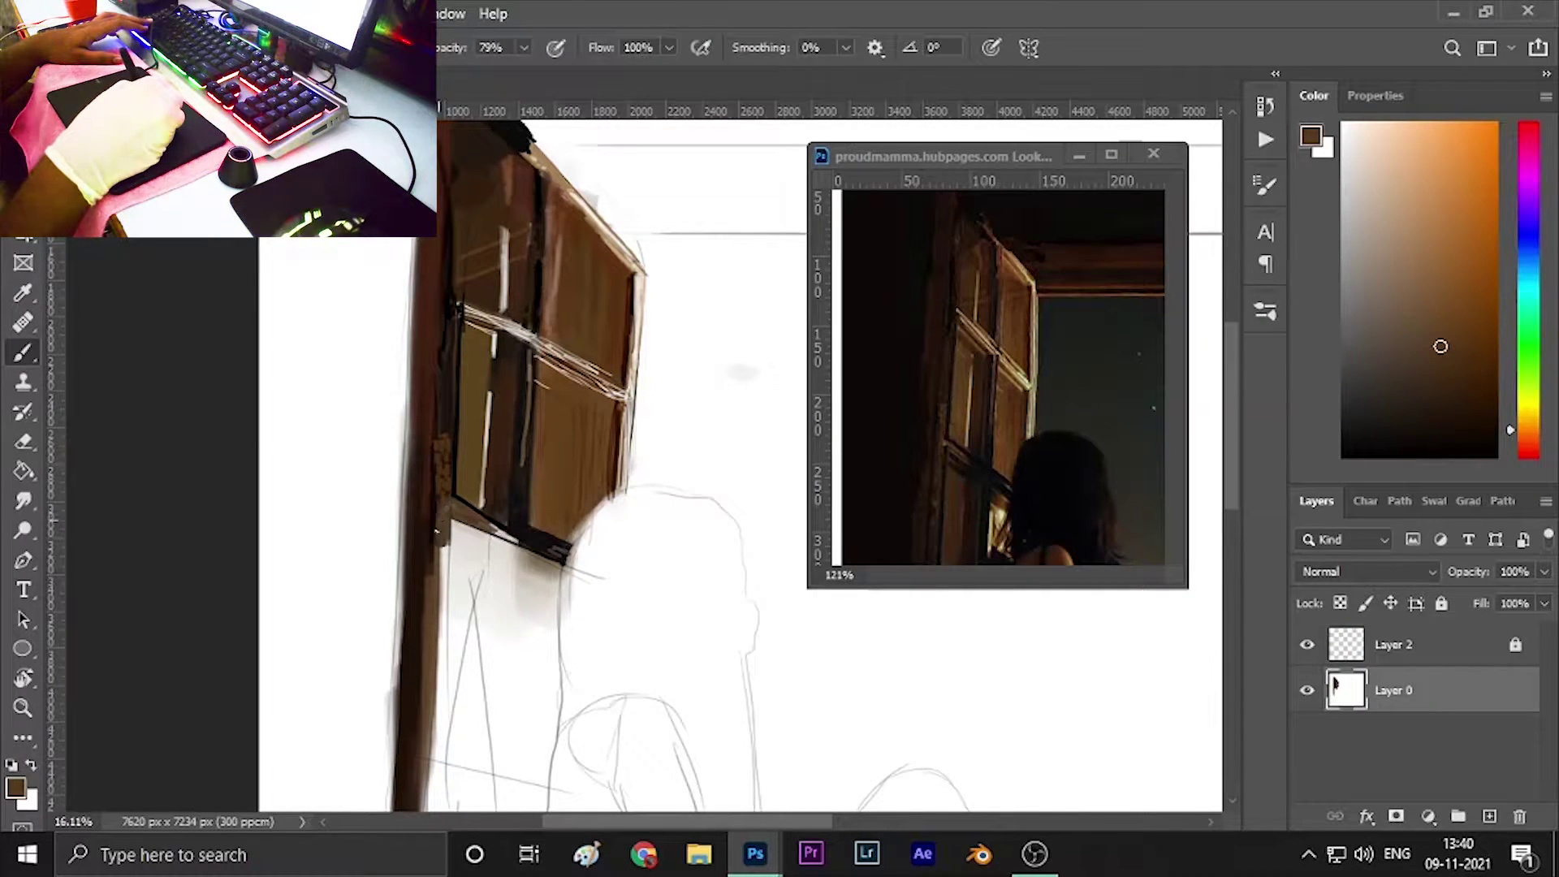
alt+click(491, 527)
key(3)
key(6)
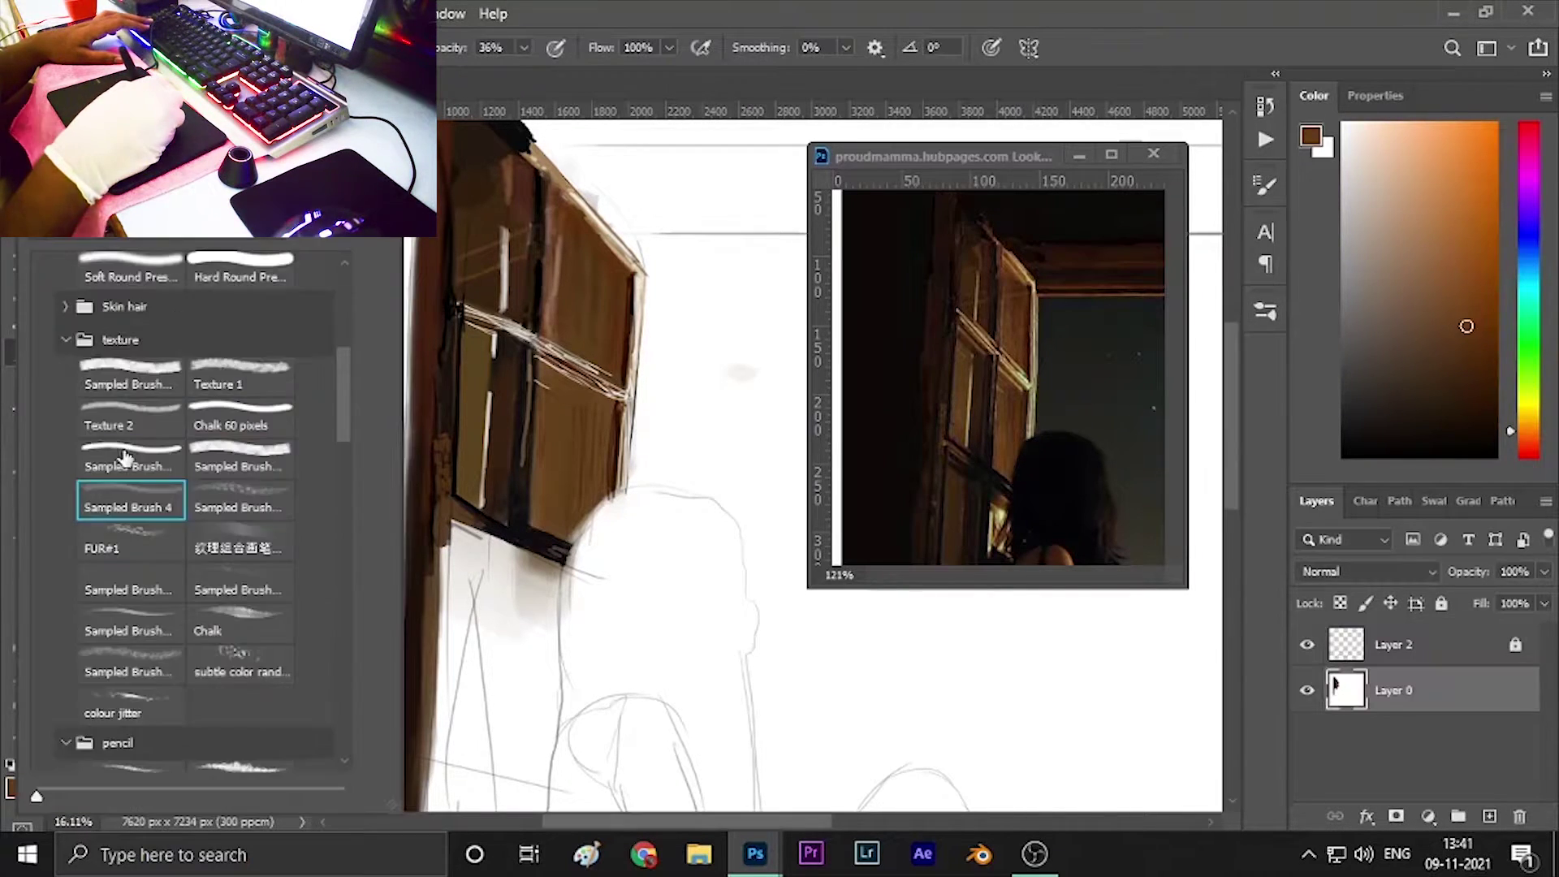
Pick a texture brush, set 30% smoothing, and paint grey strokes beside the window frame.
alt+click(464, 366)
drag(730, 487, 503, 324)
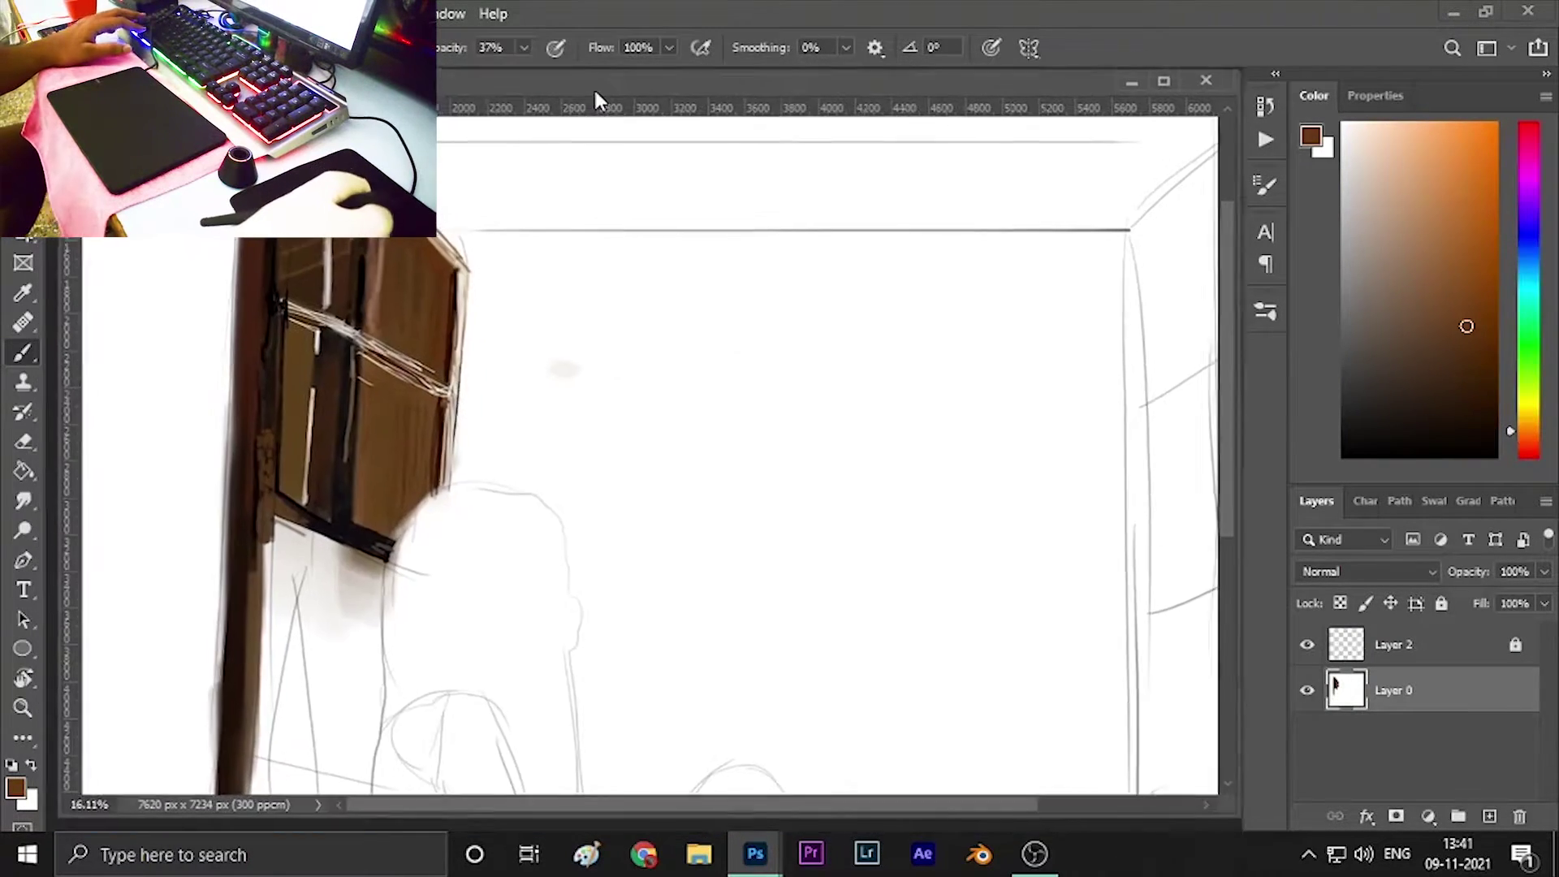
click(1177, 337)
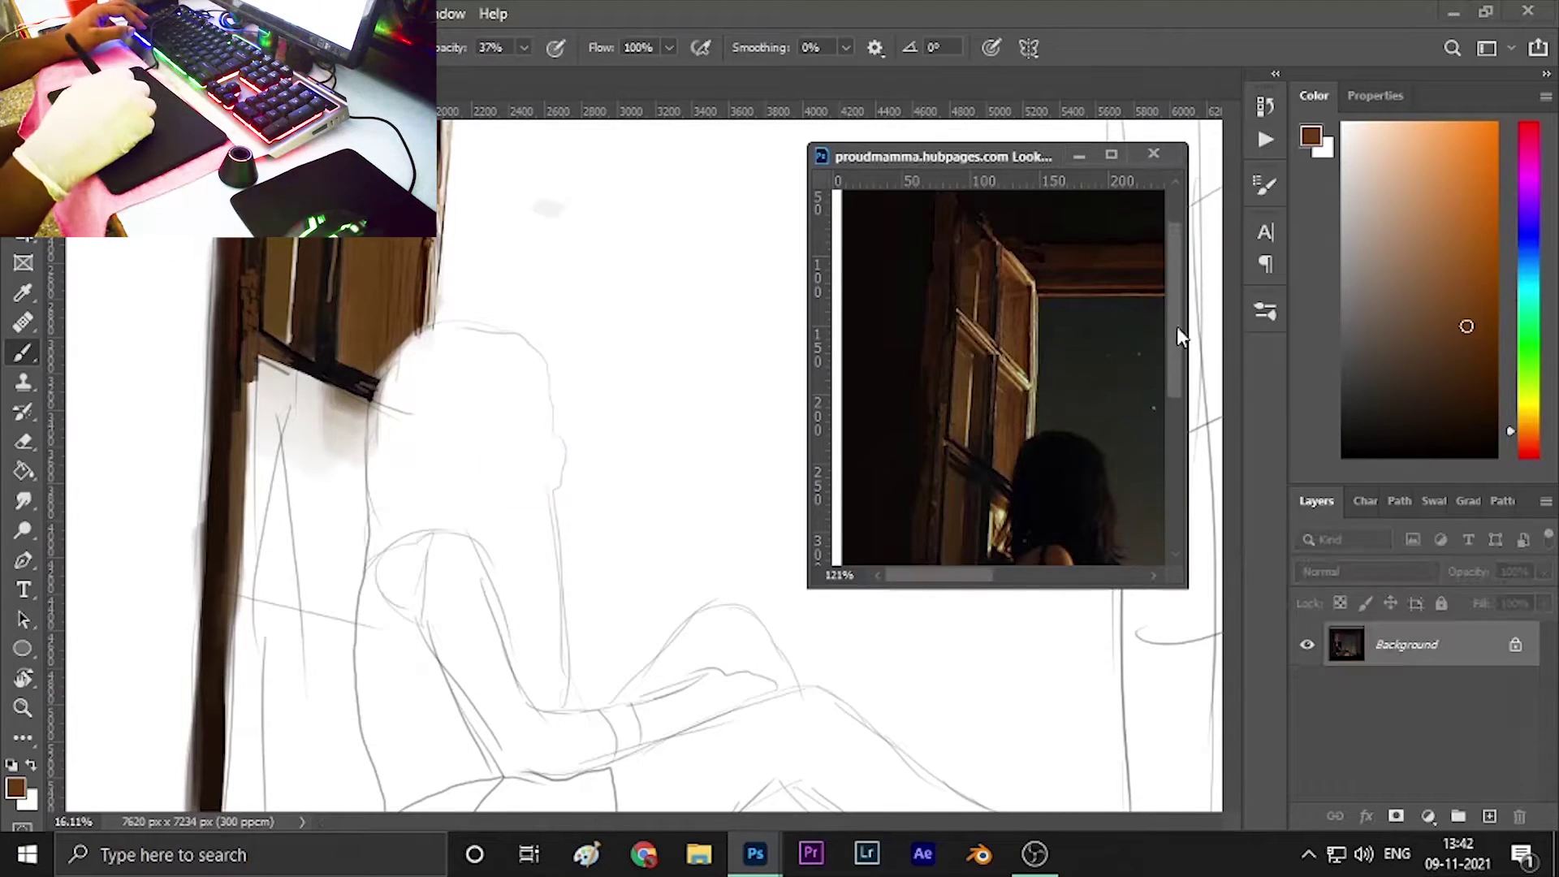
scroll(1055, 365, down, 3)
key(d)
click(845, 47)
drag(846, 74, 879, 74)
mouse_move(329, 369)
mouse_down()
mouse_move(321, 617)
mouse_move(310, 501)
mouse_move(317, 553)
mouse_up()
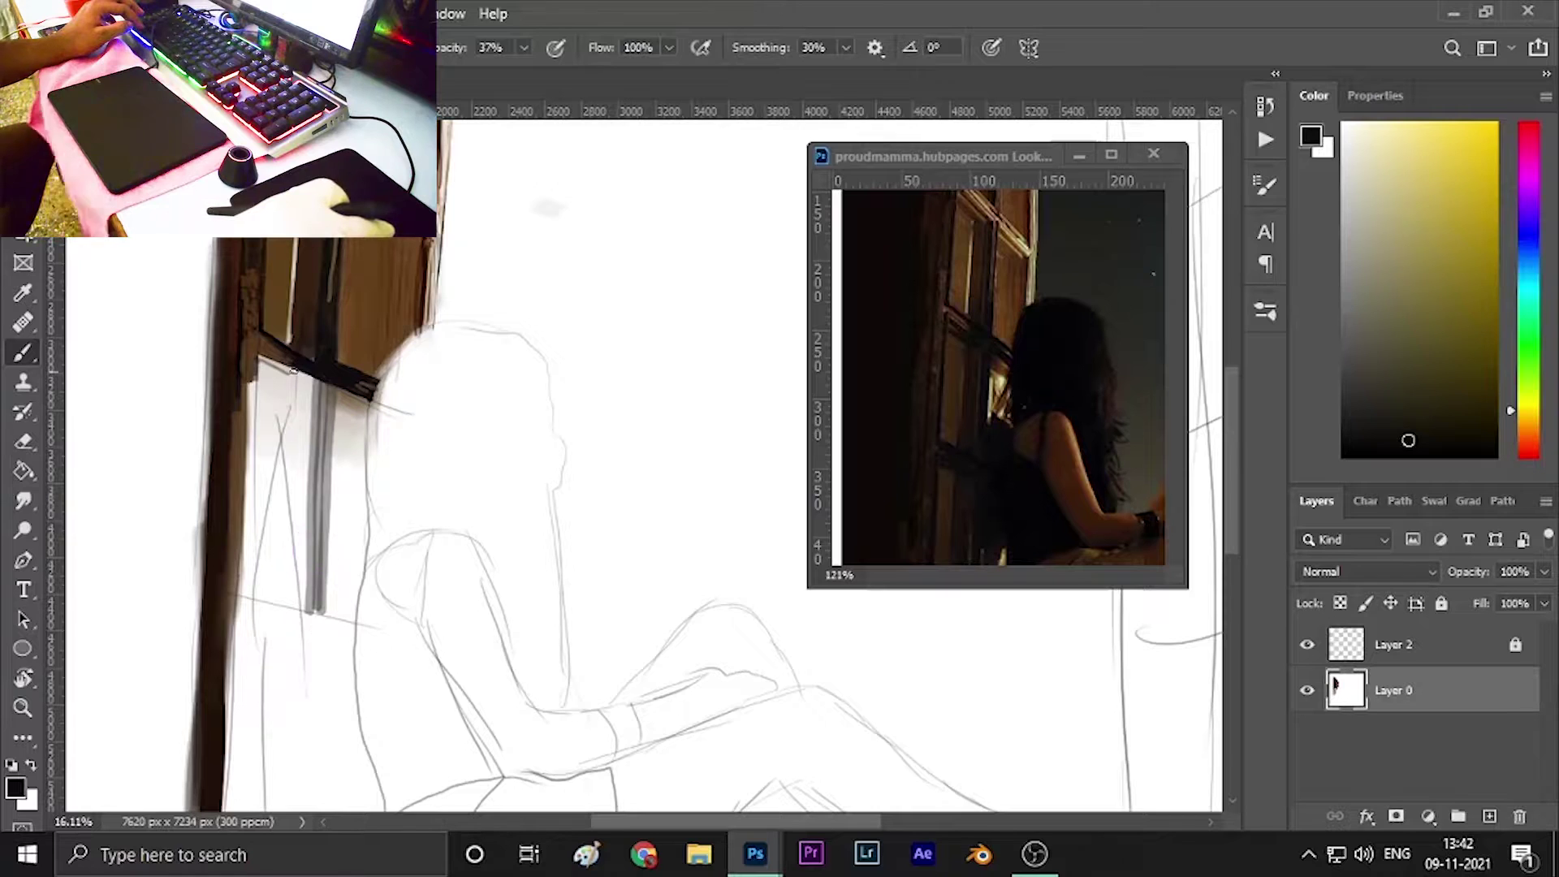
Sample dark brown and blue from the reference and paint the window's dark crossbar strokes.
alt+click(986, 390)
drag(288, 377, 288, 605)
key(i)
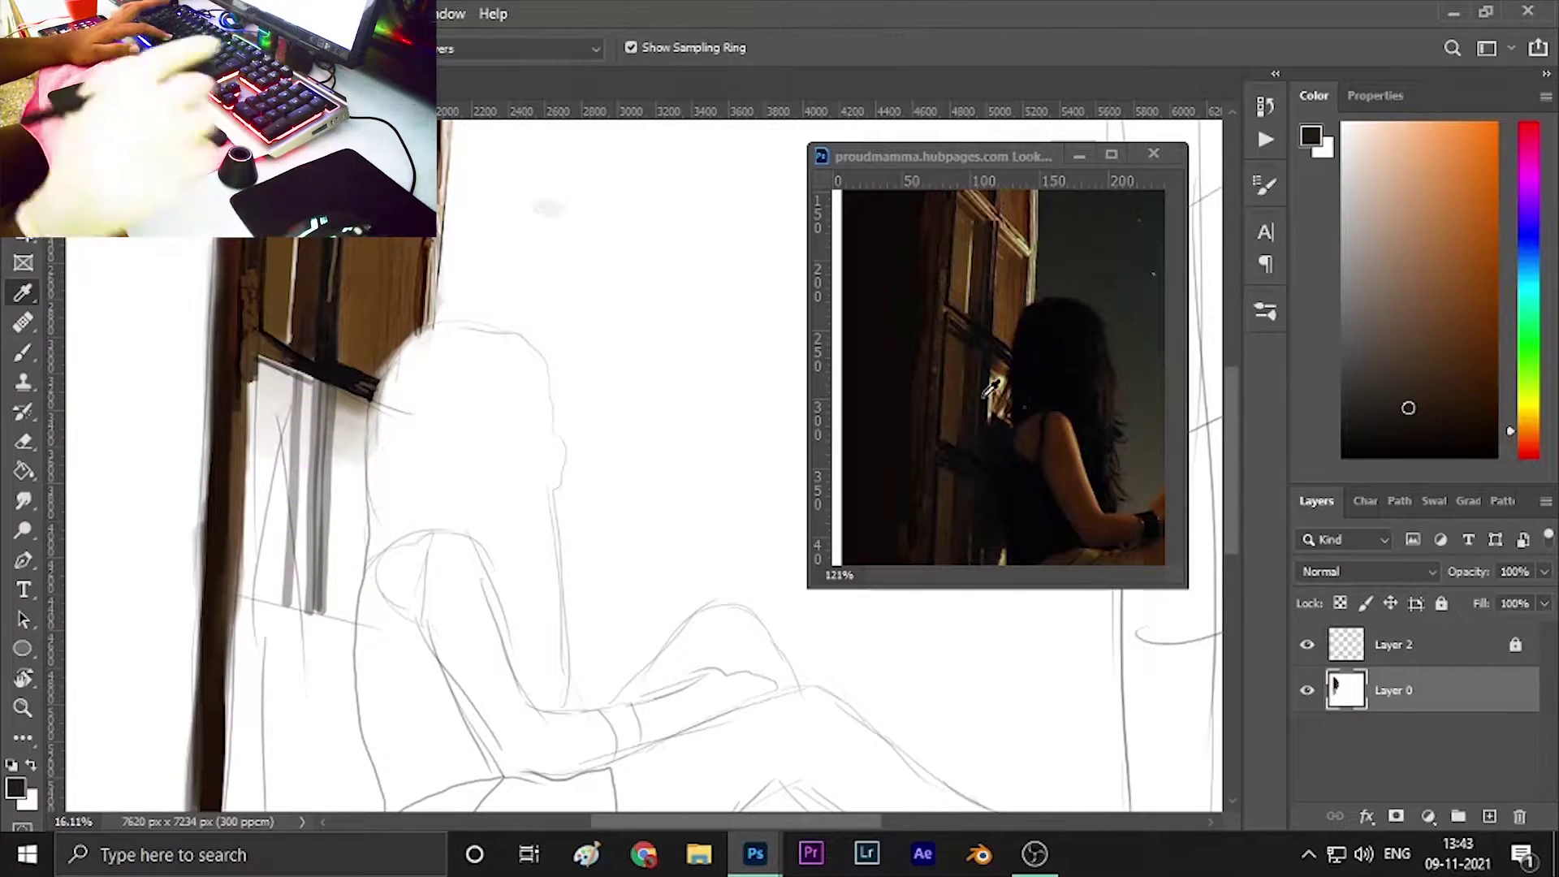
click(990, 390)
key(b)
drag(325, 491, 332, 386)
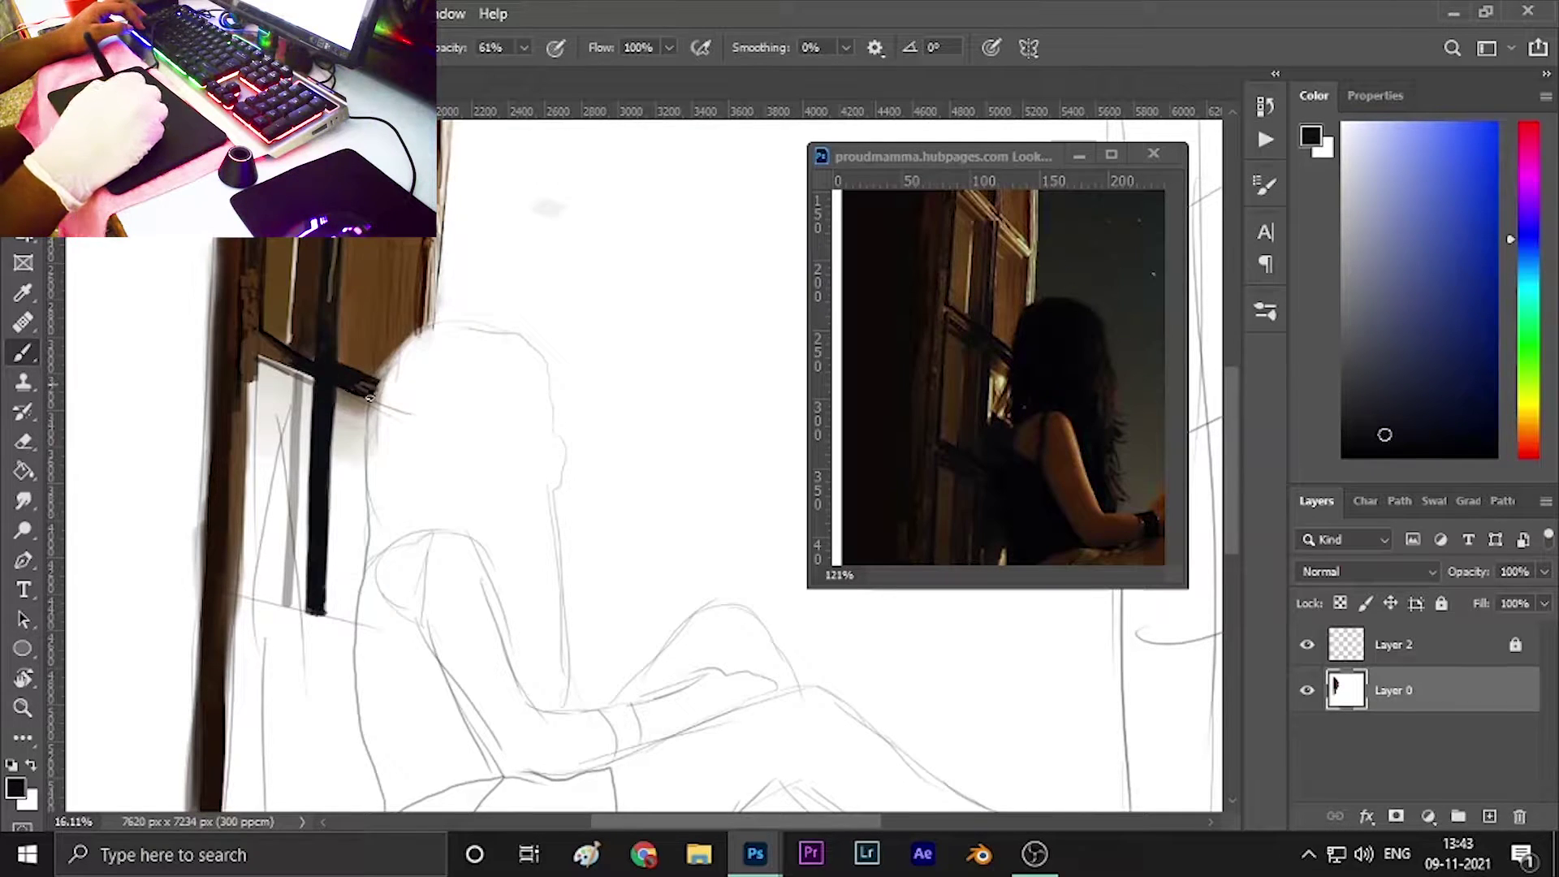
drag(369, 398, 309, 378)
Darken the left side of the window cross's vertical bar with sampled dark brown.
alt+click(323, 399)
drag(304, 442, 299, 403)
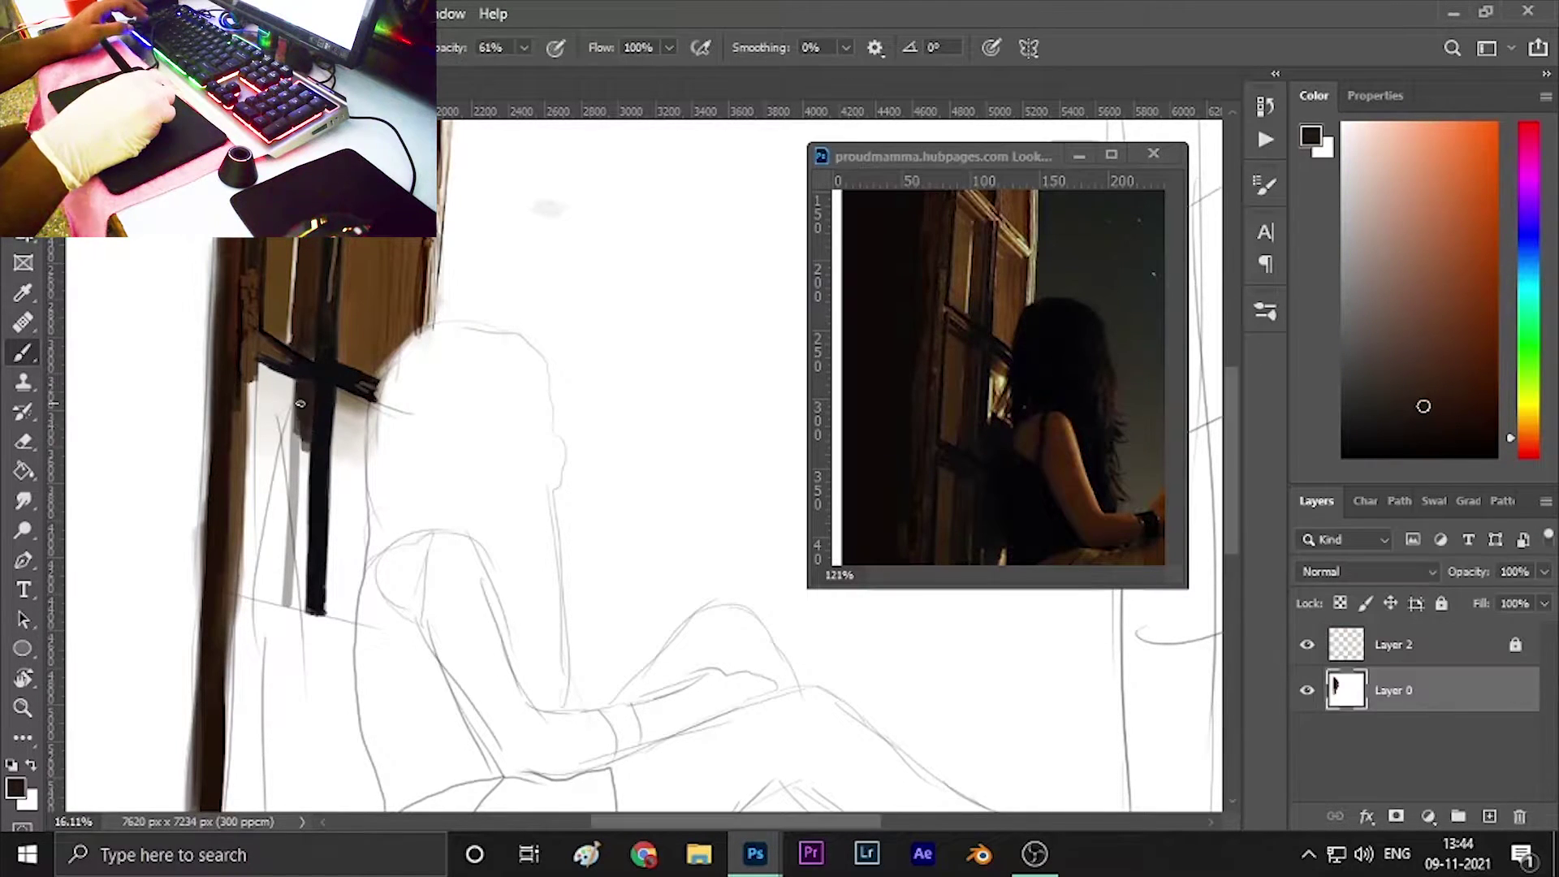
mouse_move(292, 490)
mouse_down()
mouse_move(302, 609)
mouse_move(284, 542)
mouse_up()
key(e)
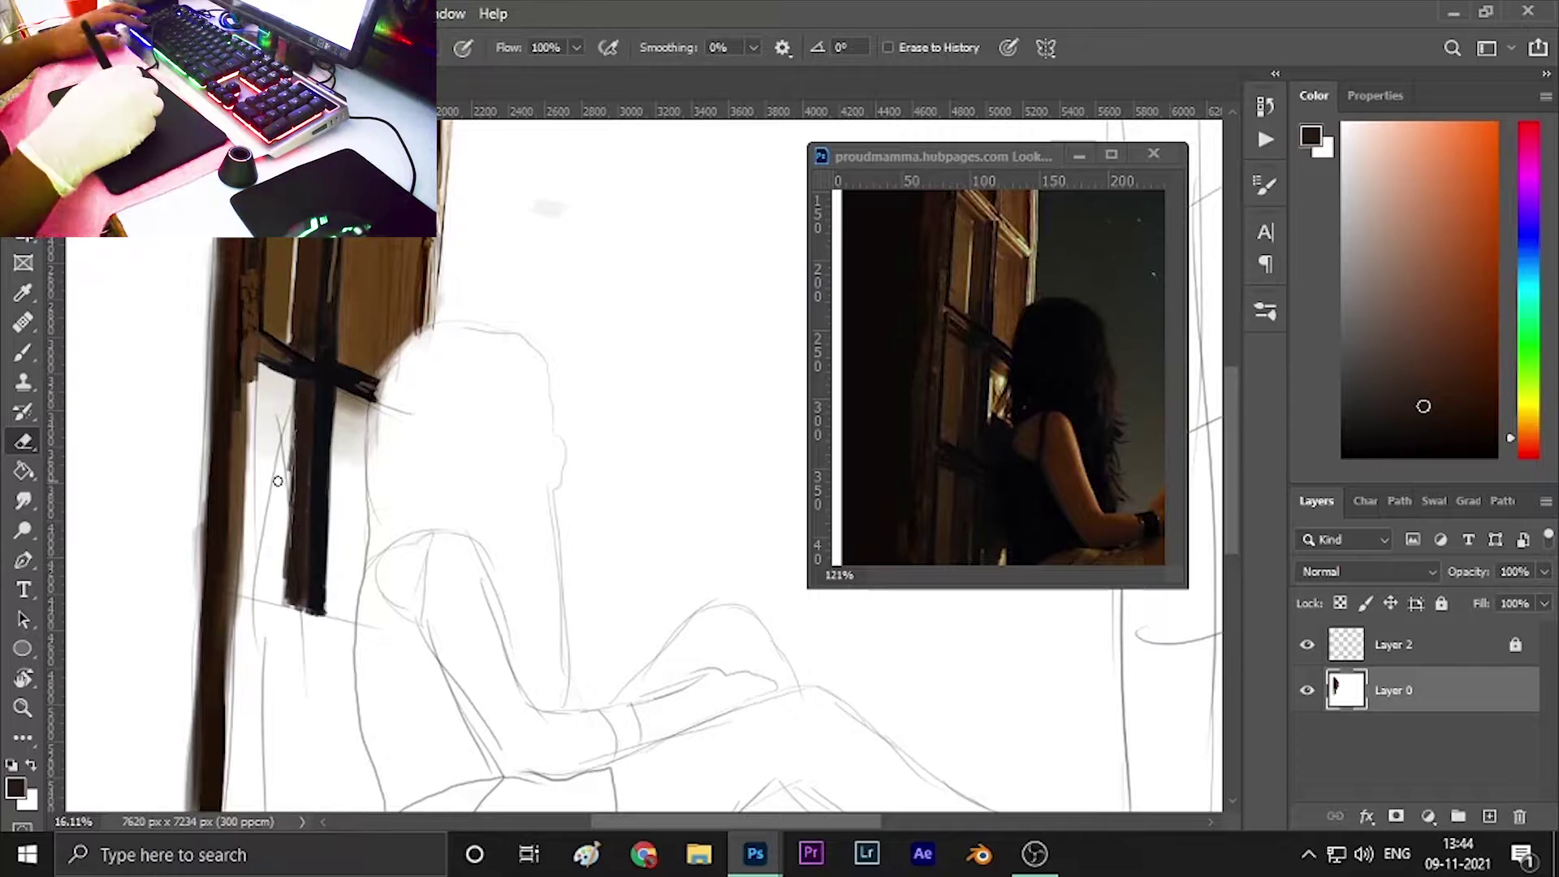
key(b)
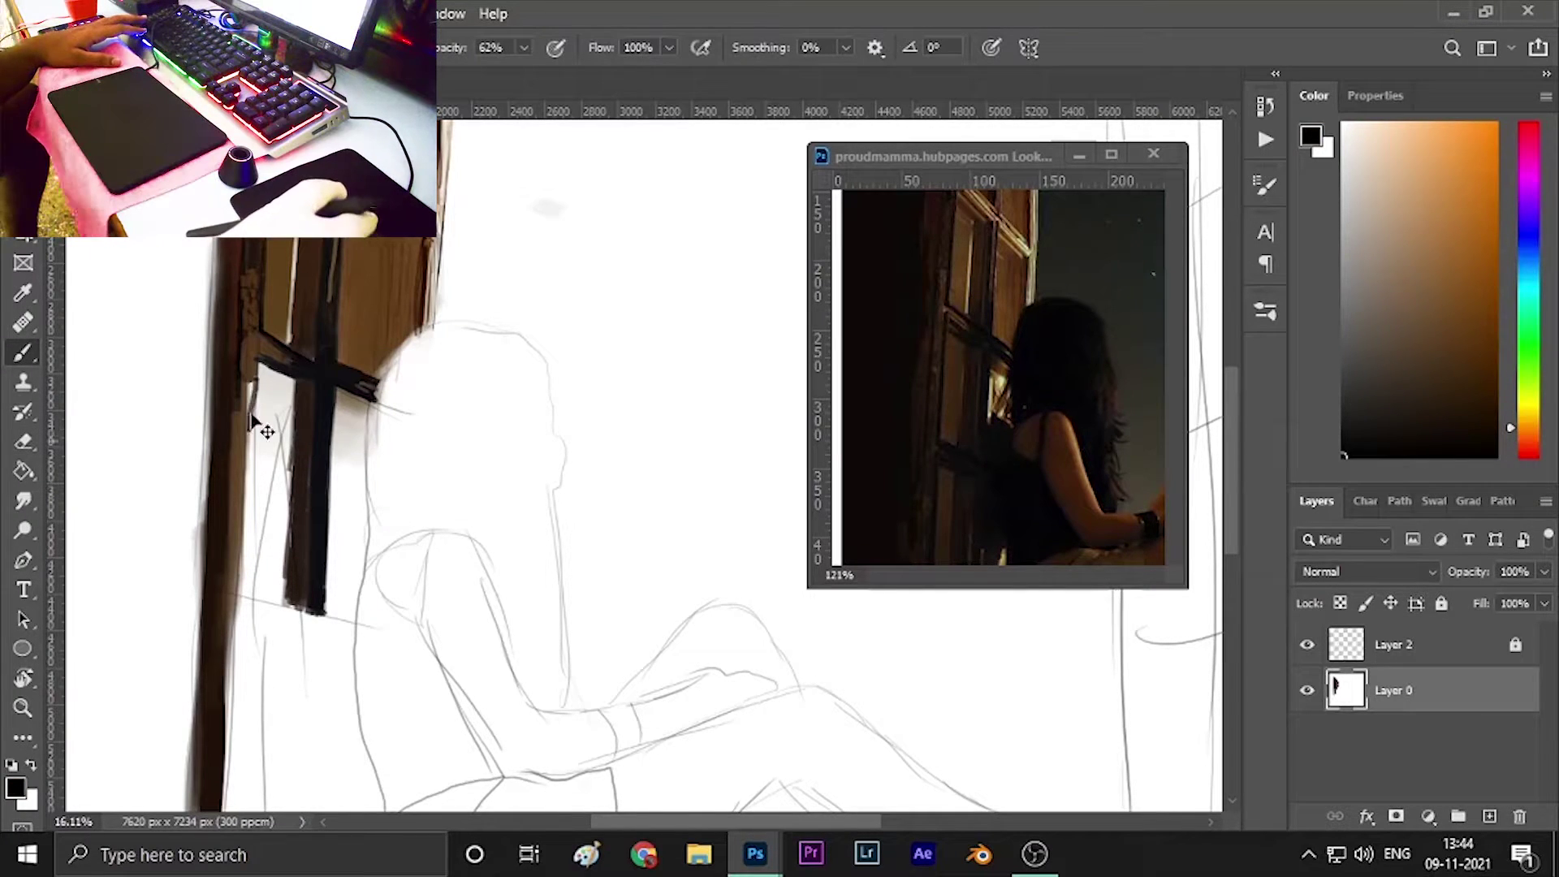
Raise brush opacity to 90% and paint a thin dark line down the left frame.
click(845, 47)
drag(804, 77, 839, 77)
click(524, 47)
drag(487, 77, 568, 77)
drag(258, 362, 243, 599)
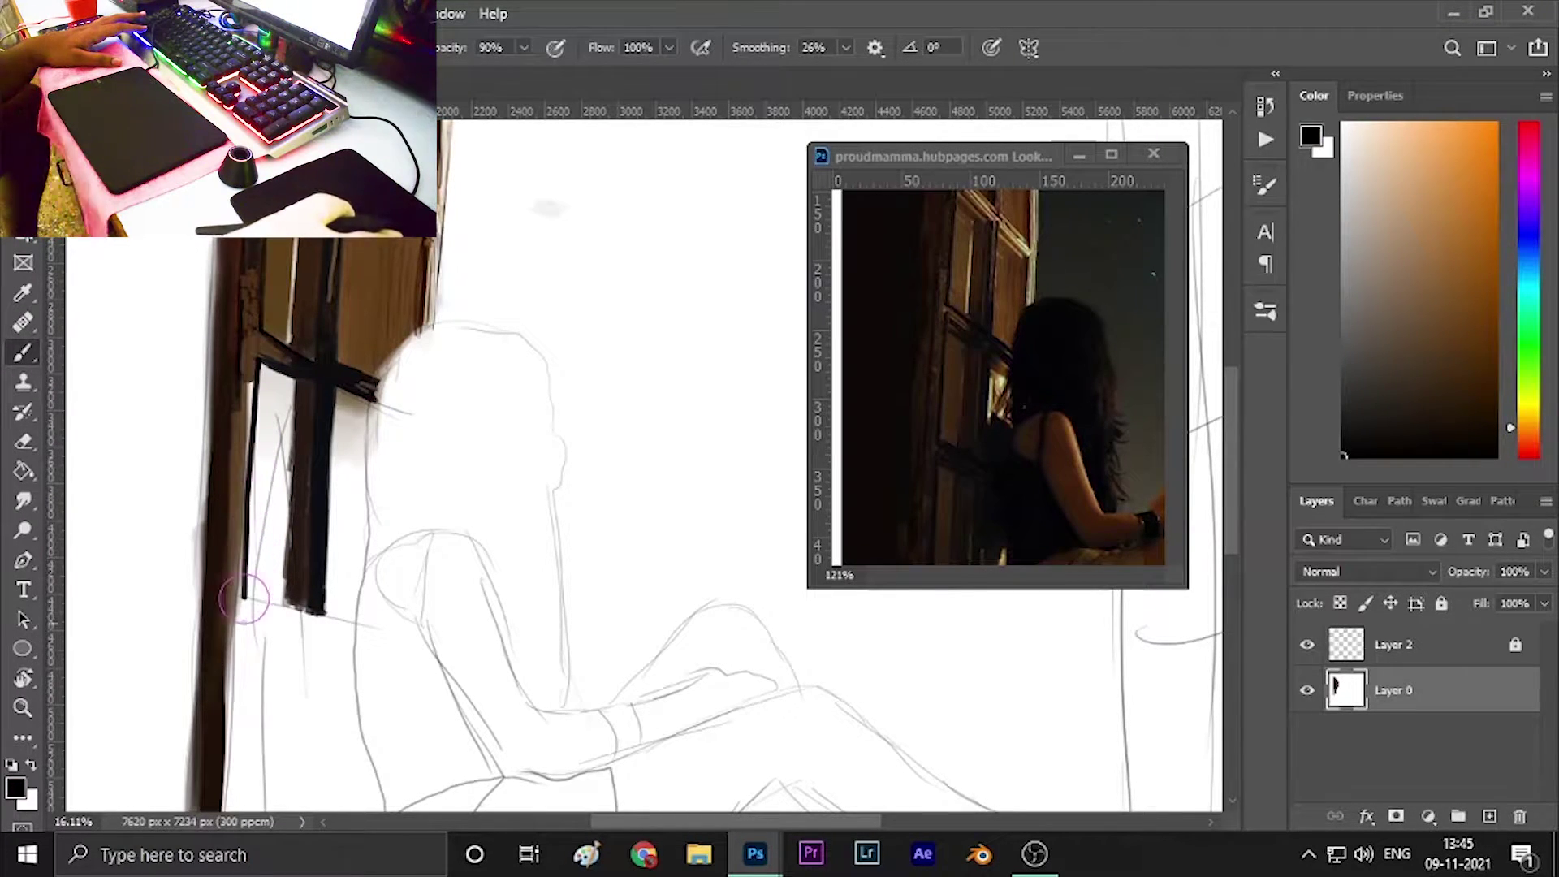
Paint black vertical bars for the lower window and a dark left frame line.
scroll(568, 488, down, 3)
scroll(1027, 540, down, 2)
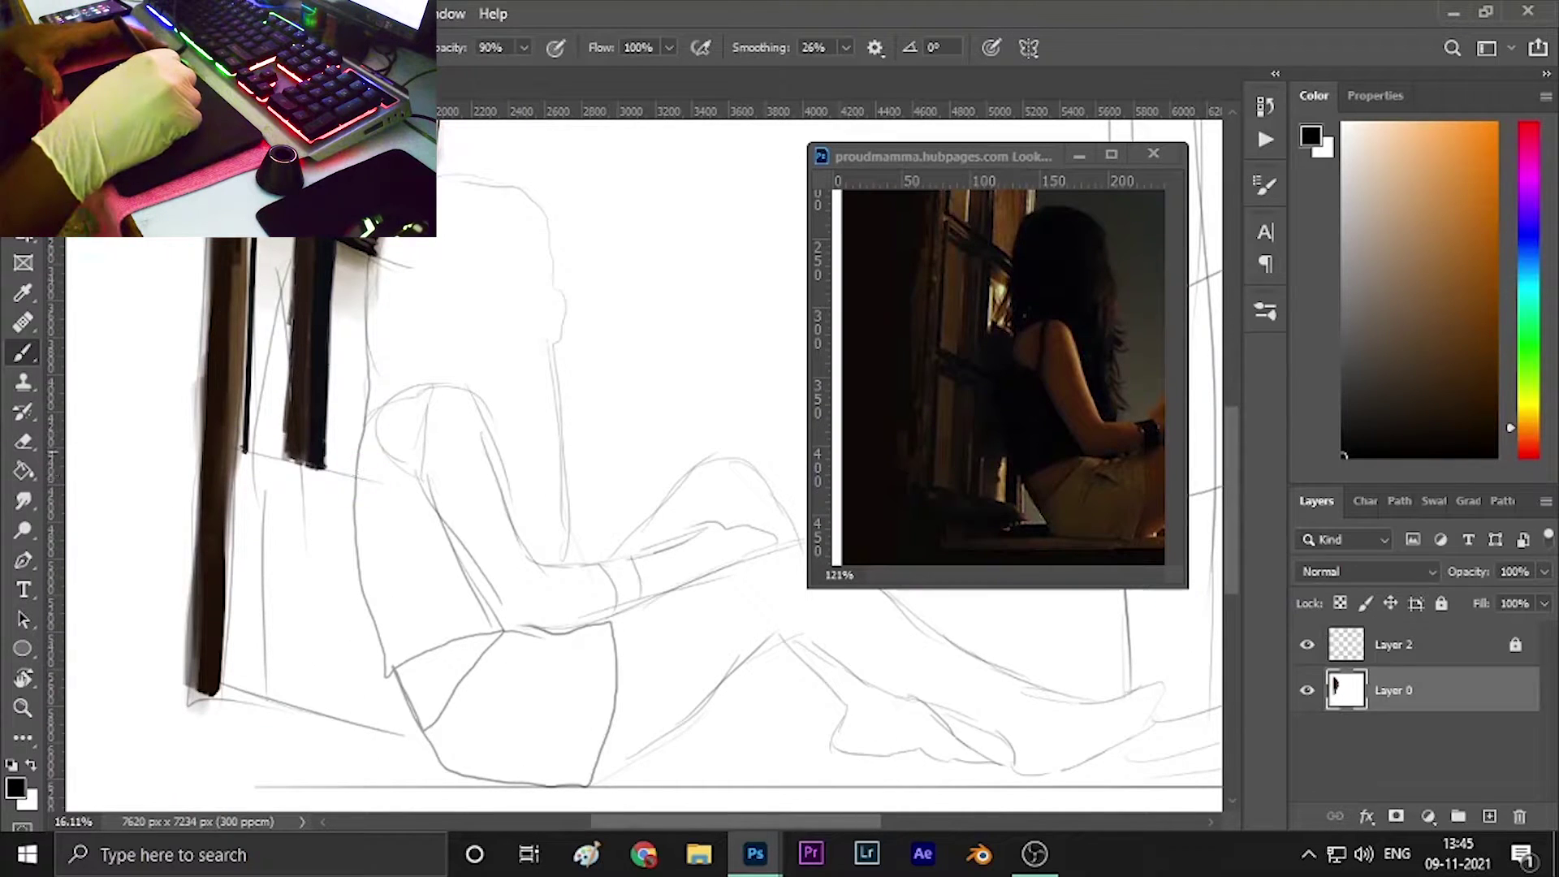
drag(300, 707, 305, 465)
drag(324, 714, 327, 470)
drag(367, 727, 369, 614)
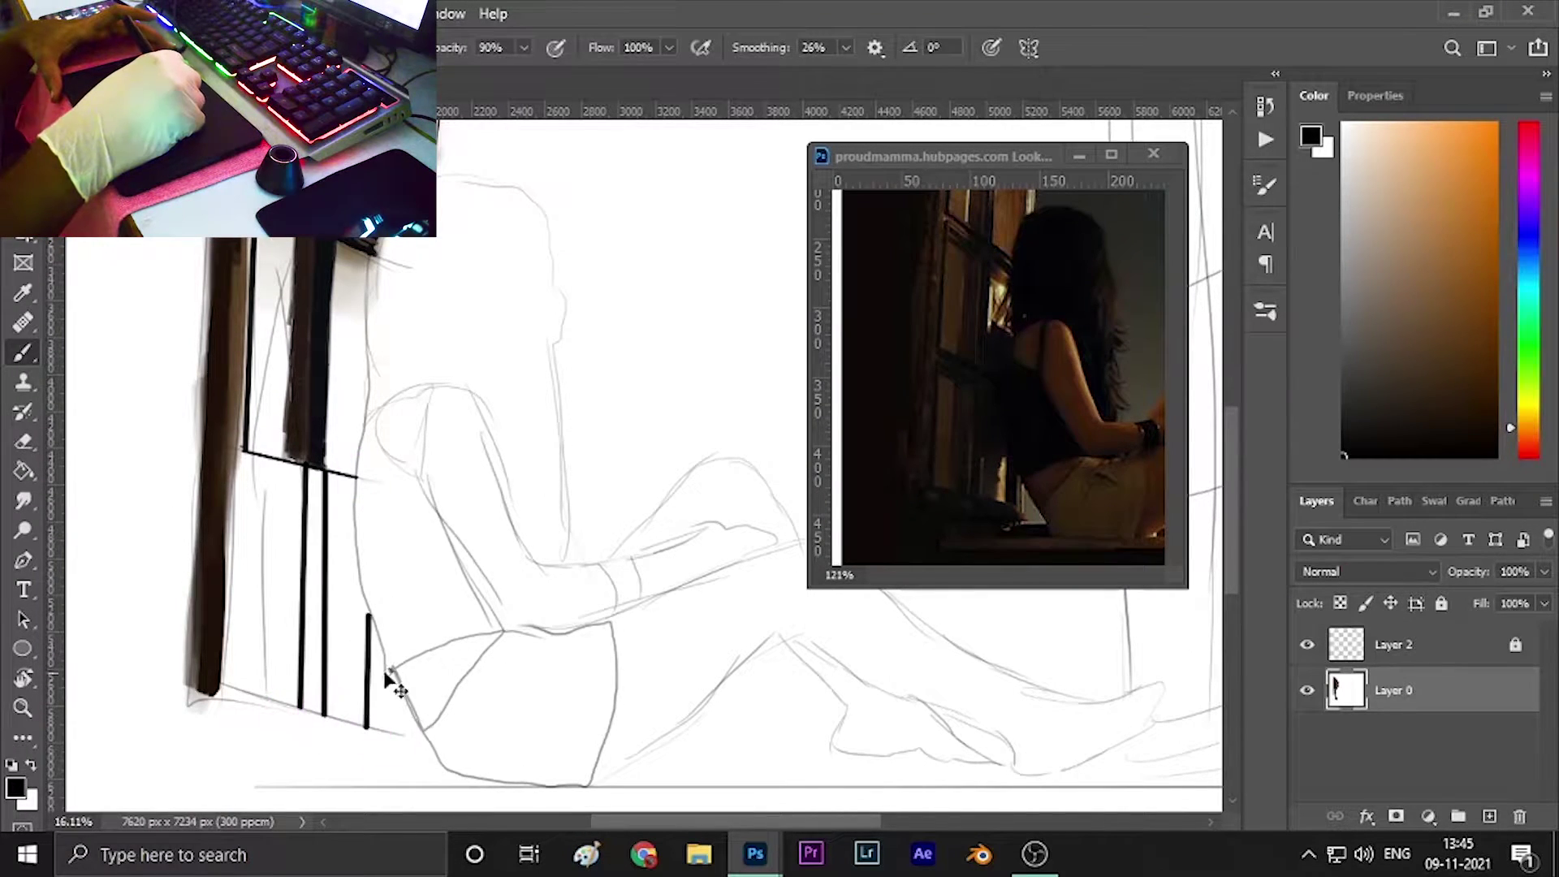
drag(236, 477, 221, 681)
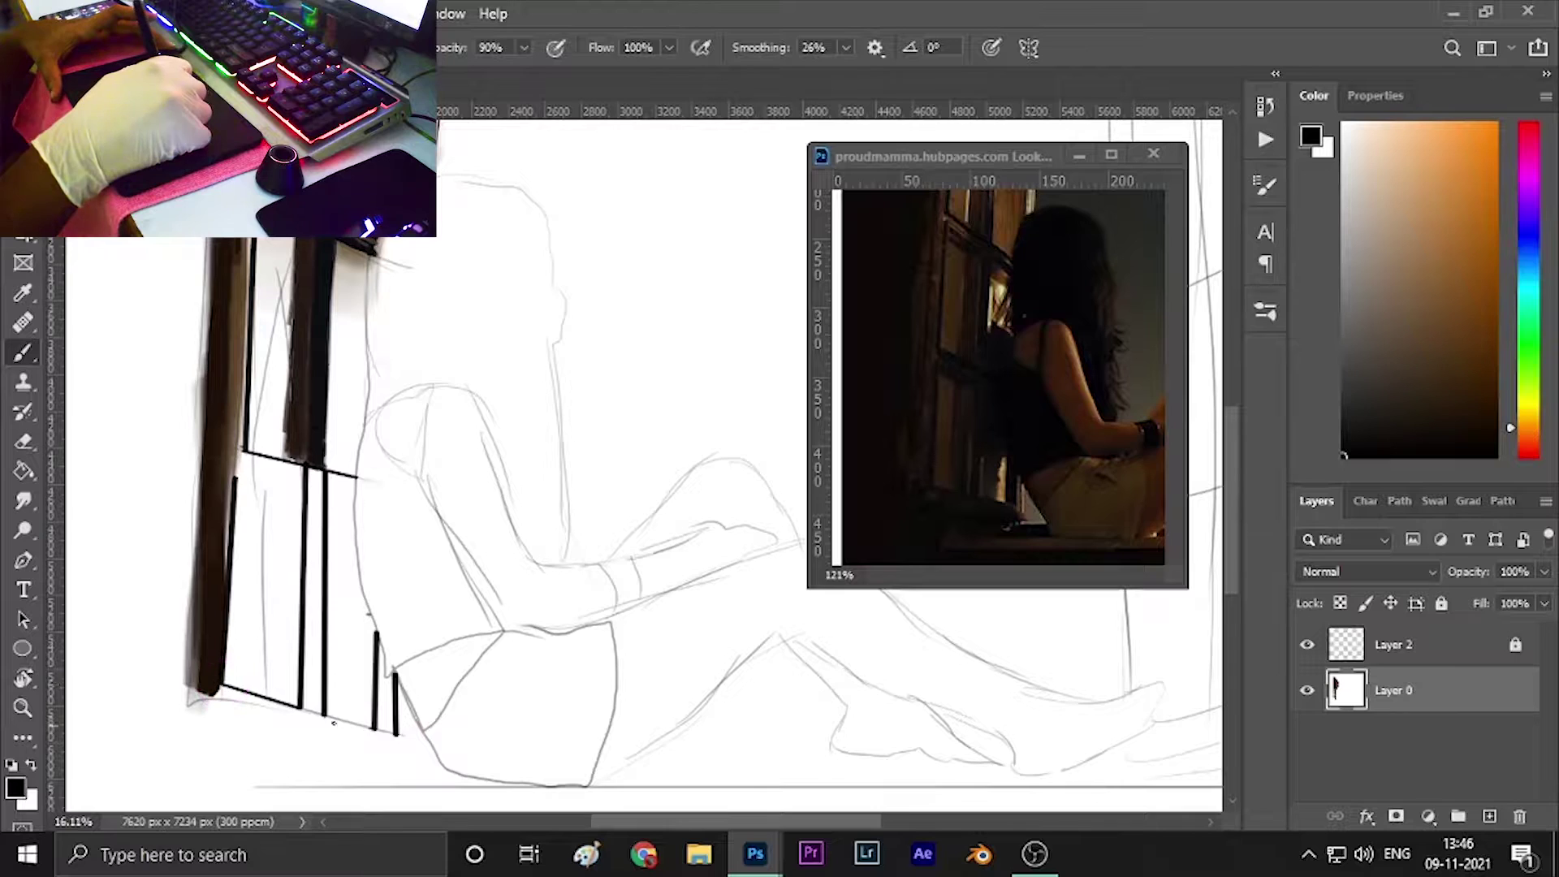
Add the lower window's horizontal crossbar and thicken the frame bars in black.
scroll(326, 715, up, 1)
drag(309, 513, 355, 524)
click(874, 47)
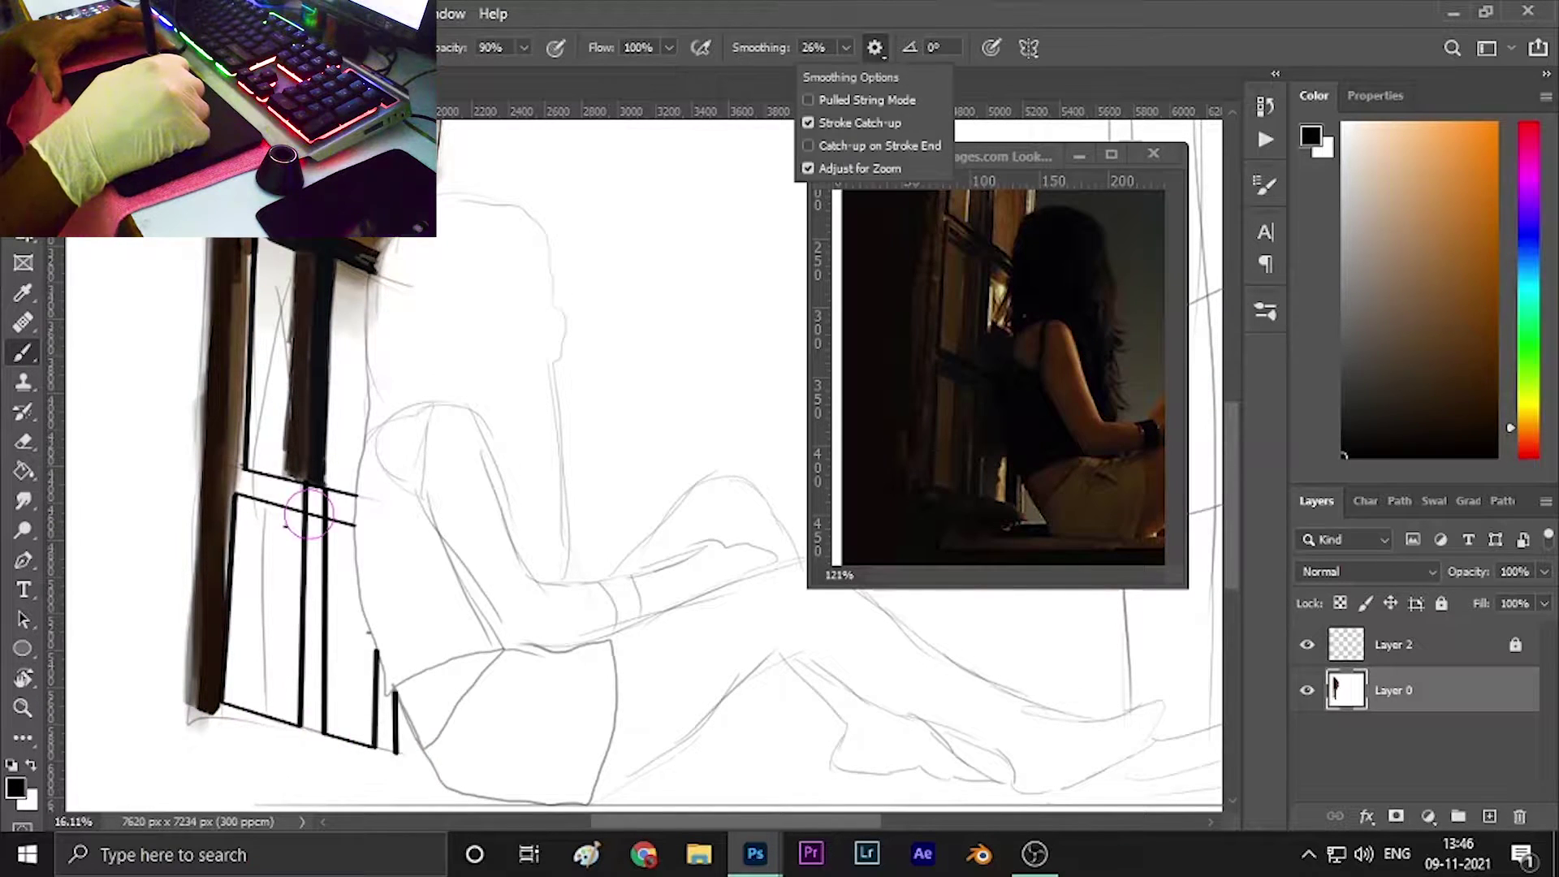
drag(243, 471, 299, 483)
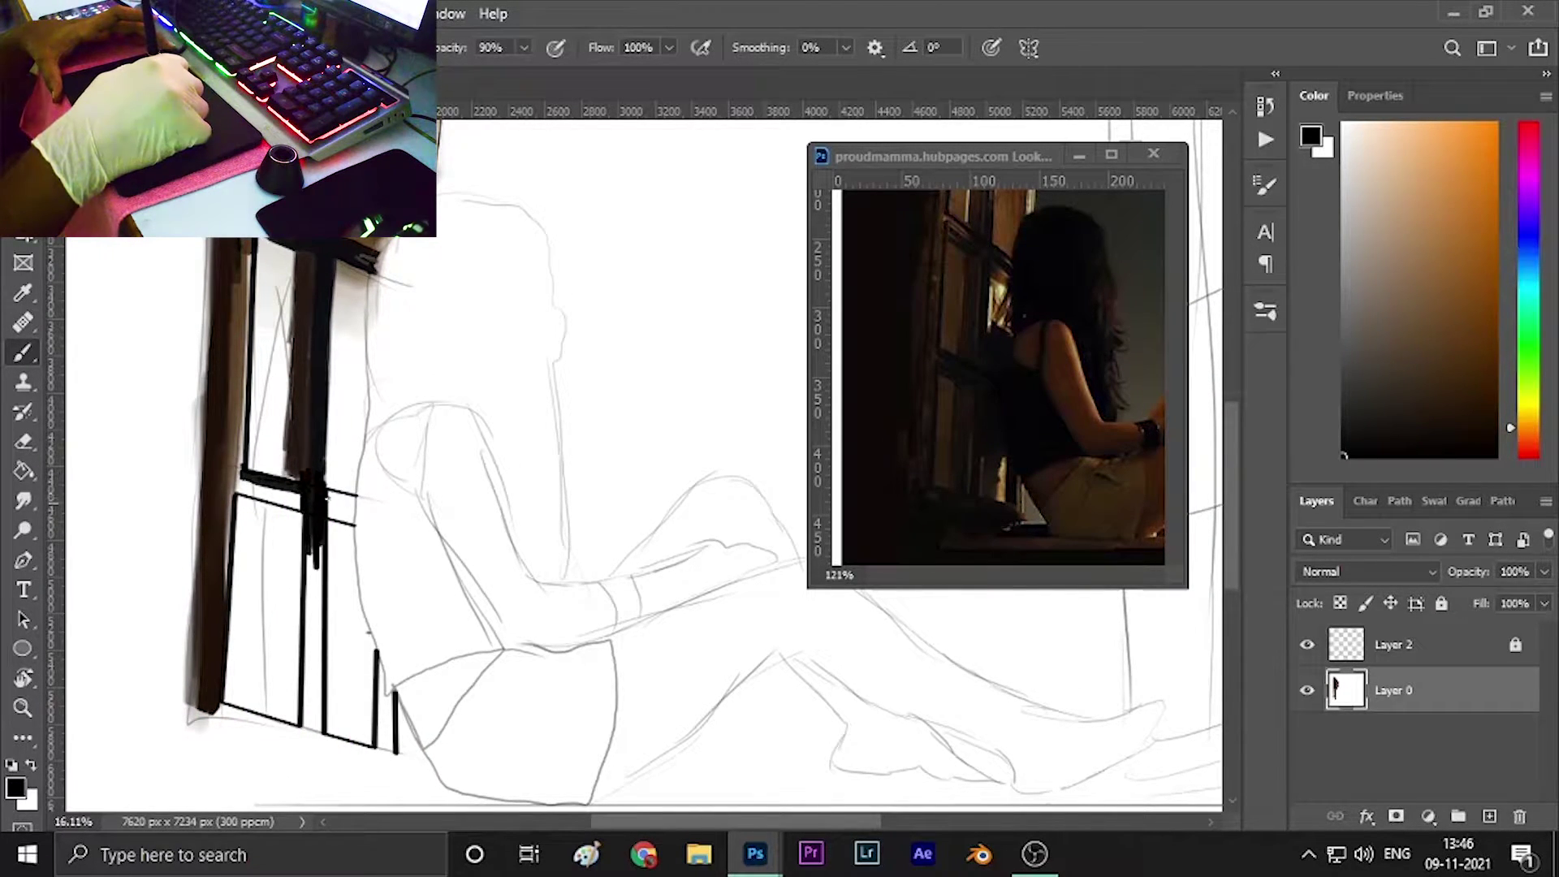
mouse_move(316, 548)
mouse_down()
mouse_move(312, 725)
mouse_move(385, 751)
mouse_up()
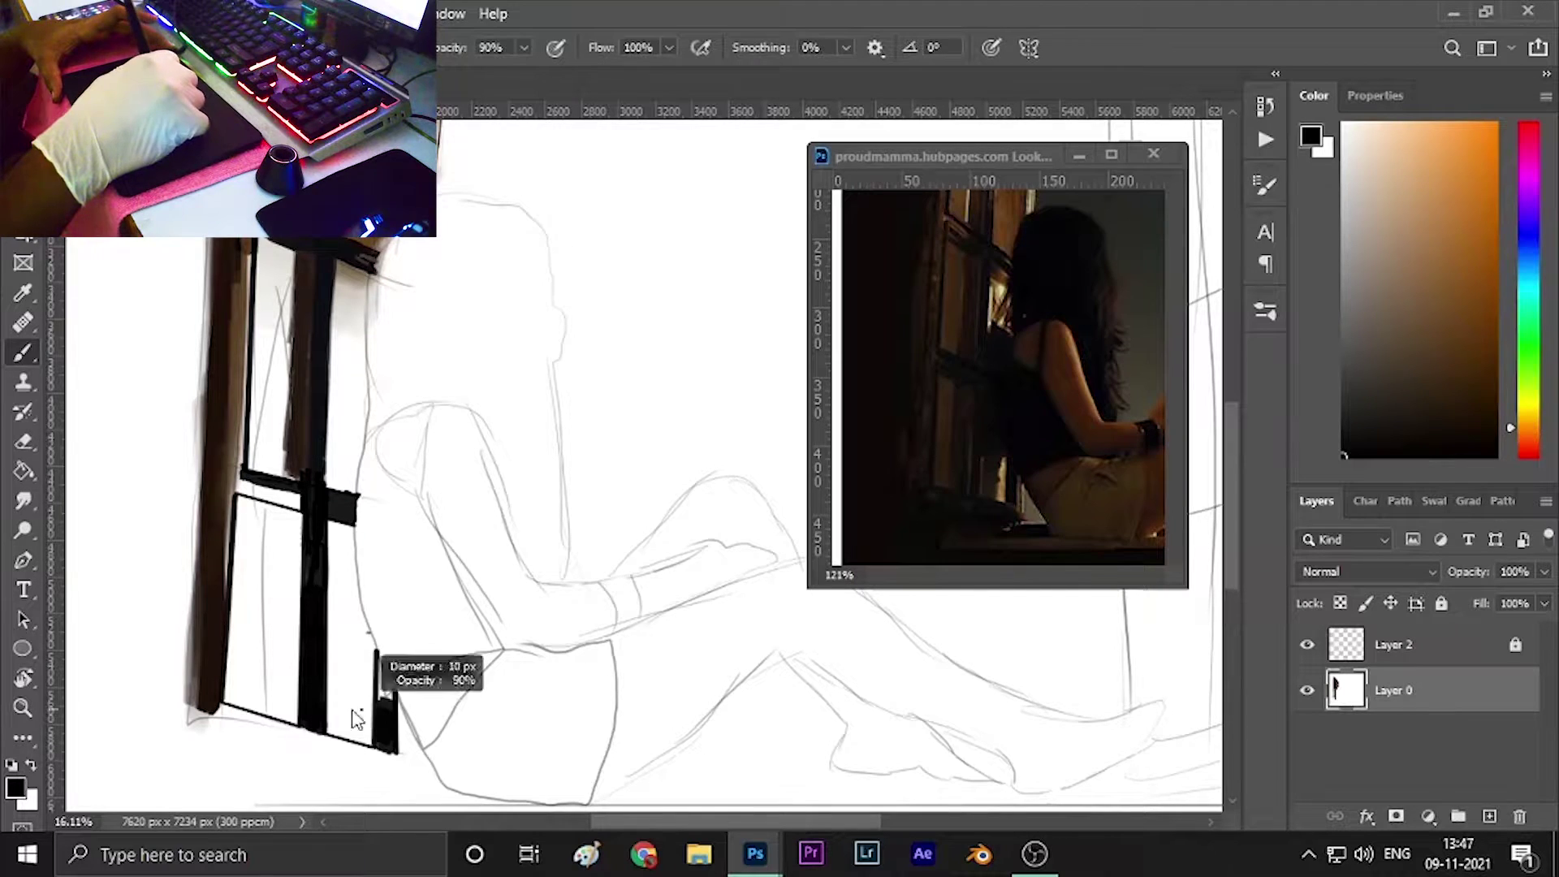
drag(380, 660, 380, 704)
drag(225, 509, 224, 713)
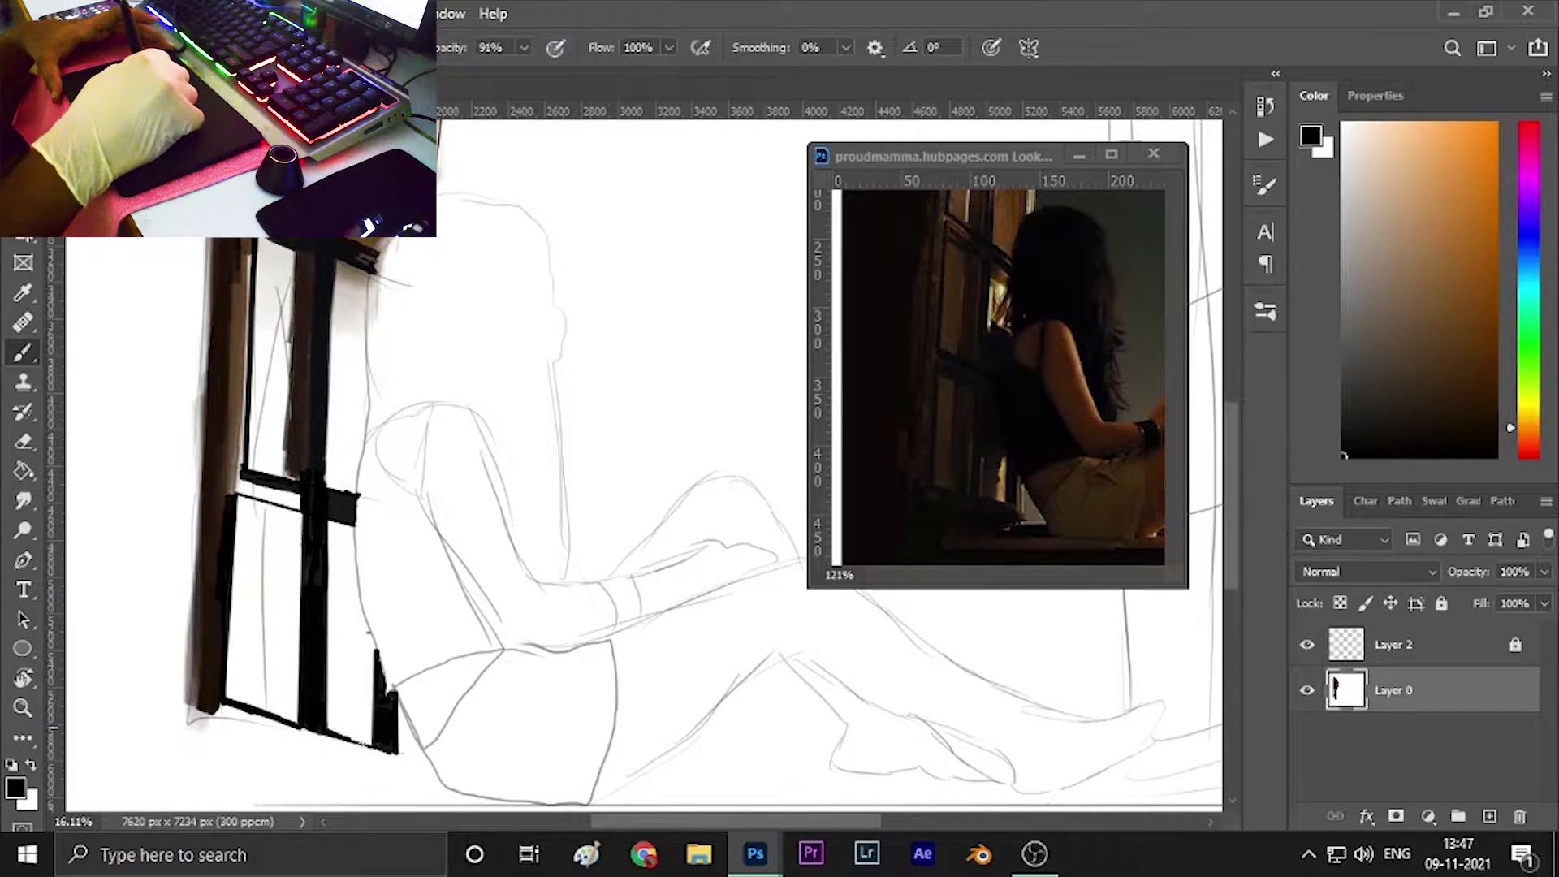
Darken the left window bar with a dark tone sampled from the reference photo.
alt+click(958, 351)
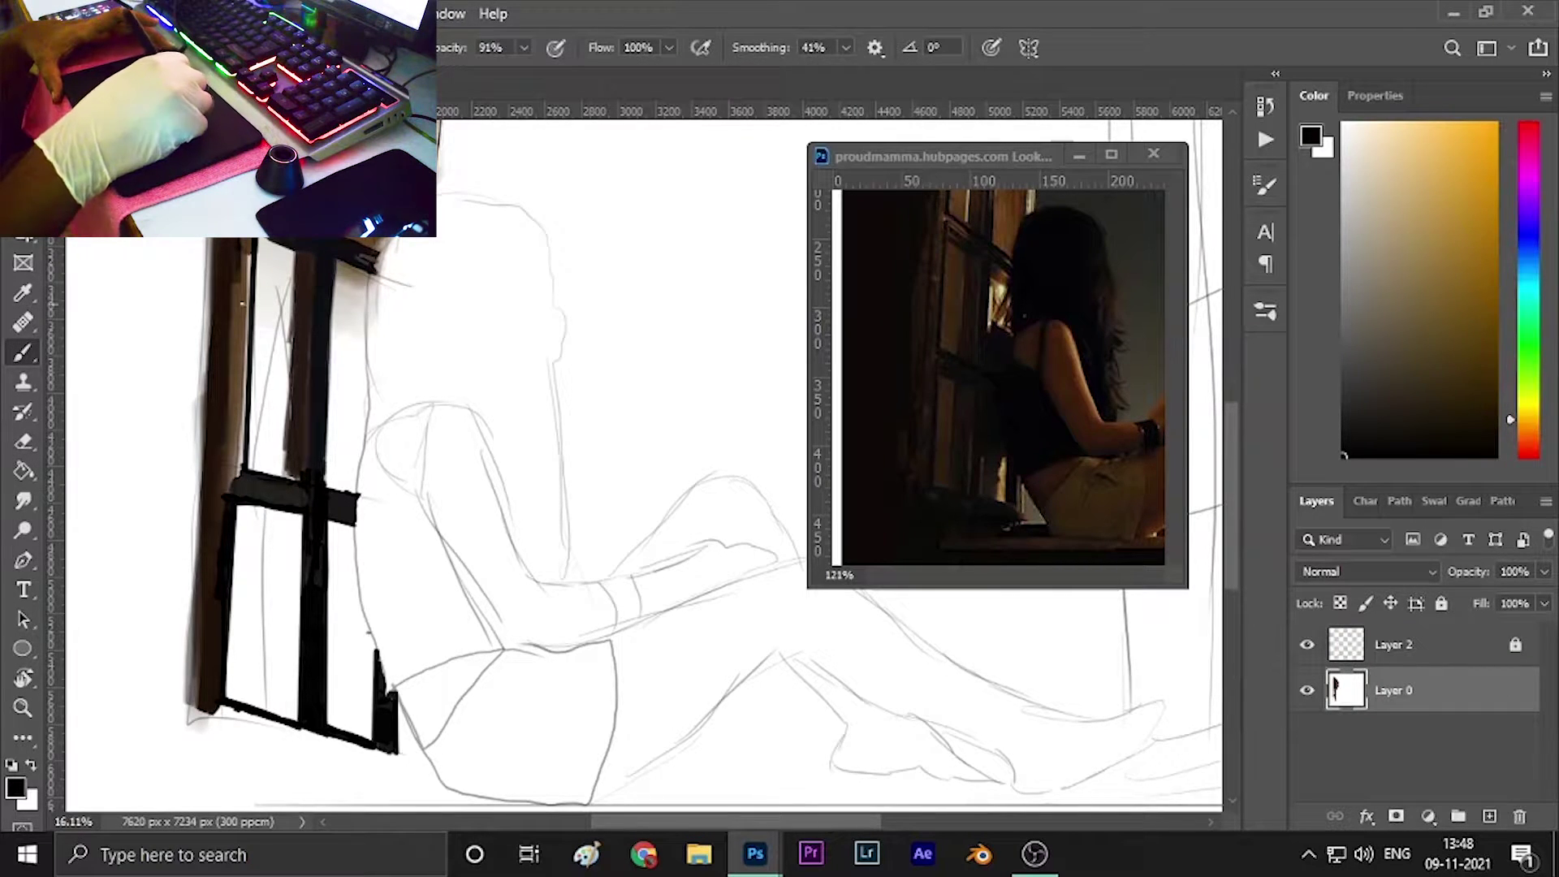
drag(220, 267, 217, 657)
alt+click(974, 365)
drag(846, 47, 799, 77)
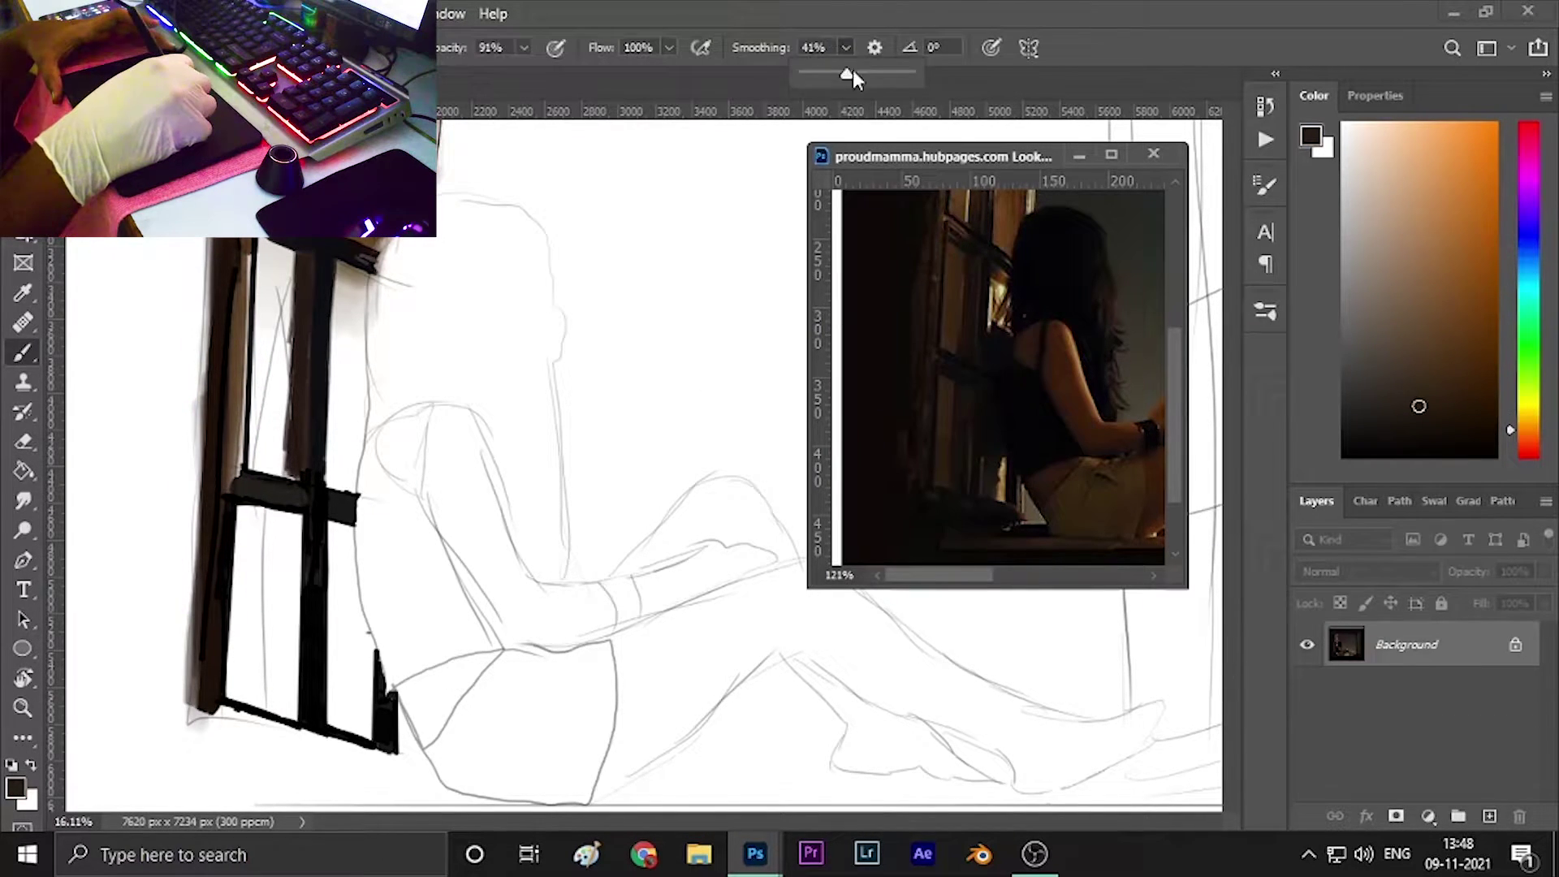
Paint the left window bar in translucent dark brown sampled from the reference.
click(261, 591)
alt+click(975, 365)
drag(213, 552, 212, 674)
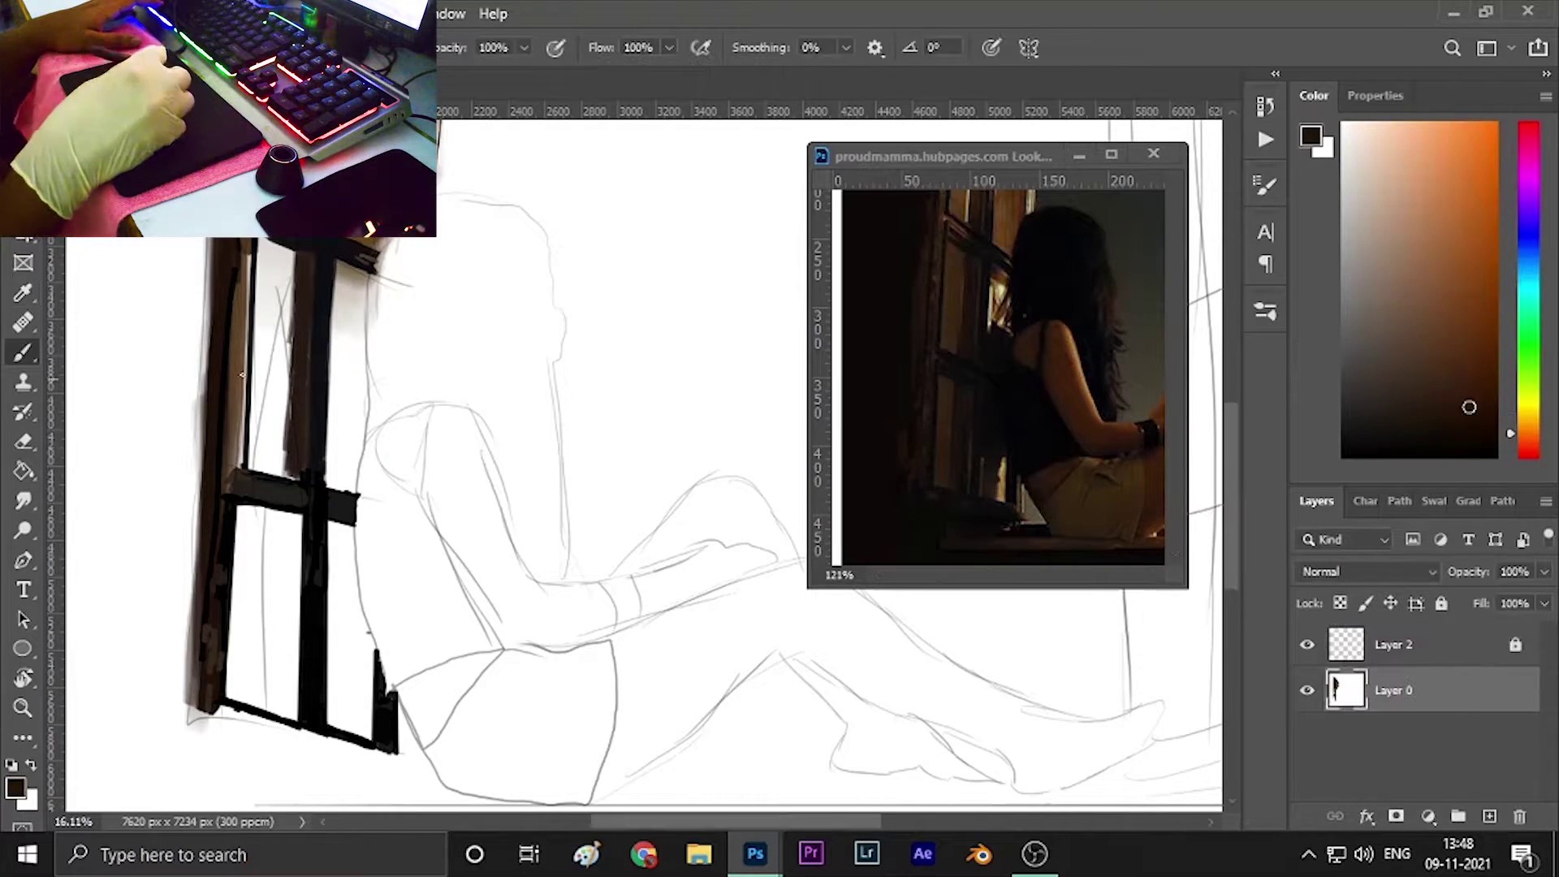
drag(252, 260, 231, 488)
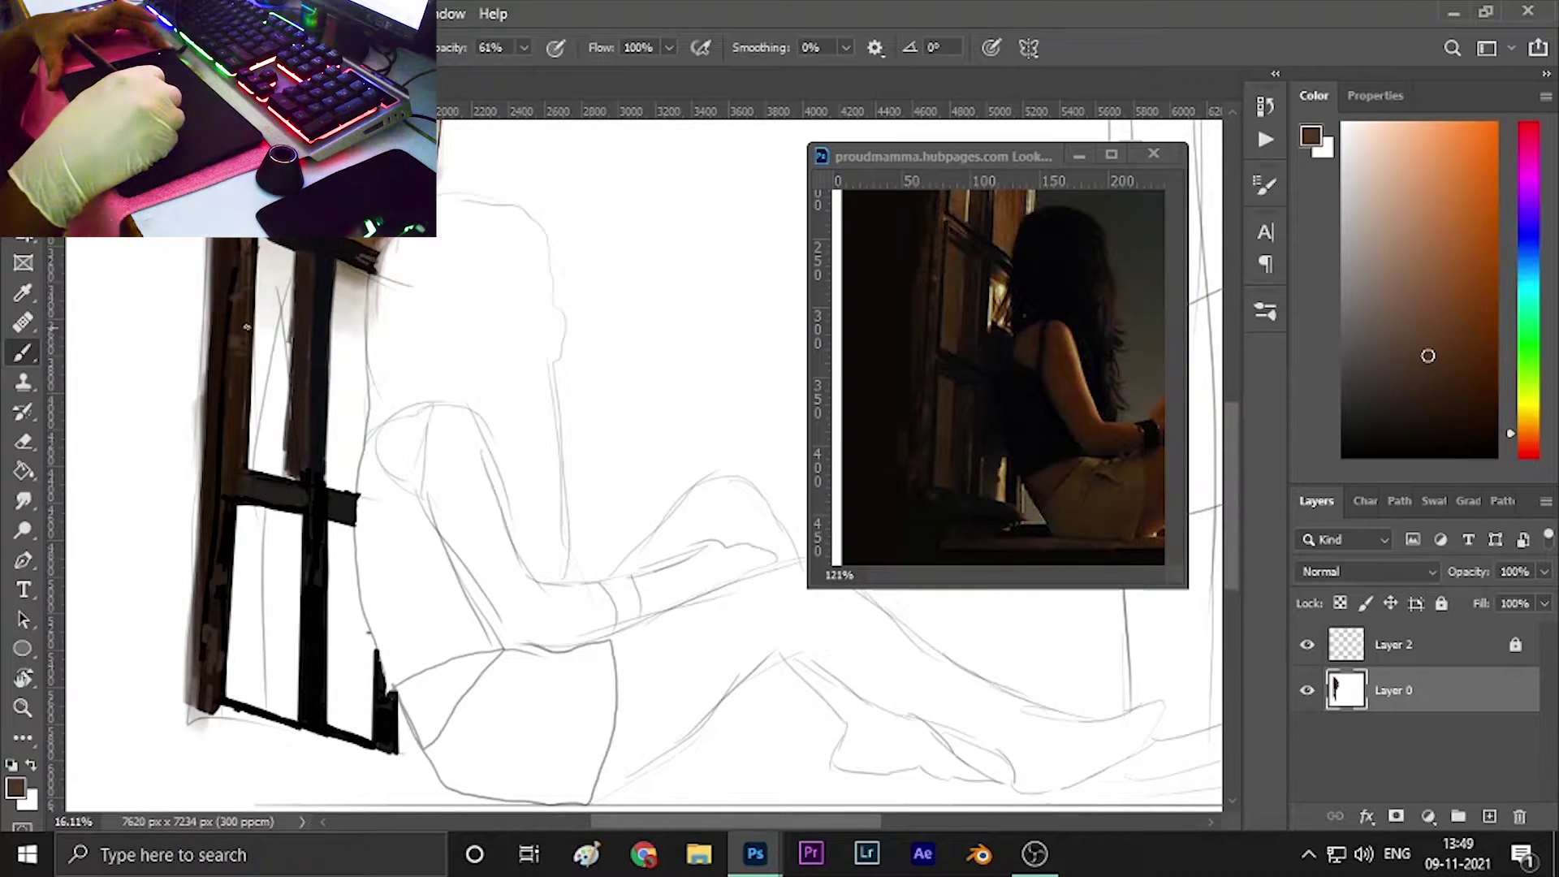
alt+click(293, 406)
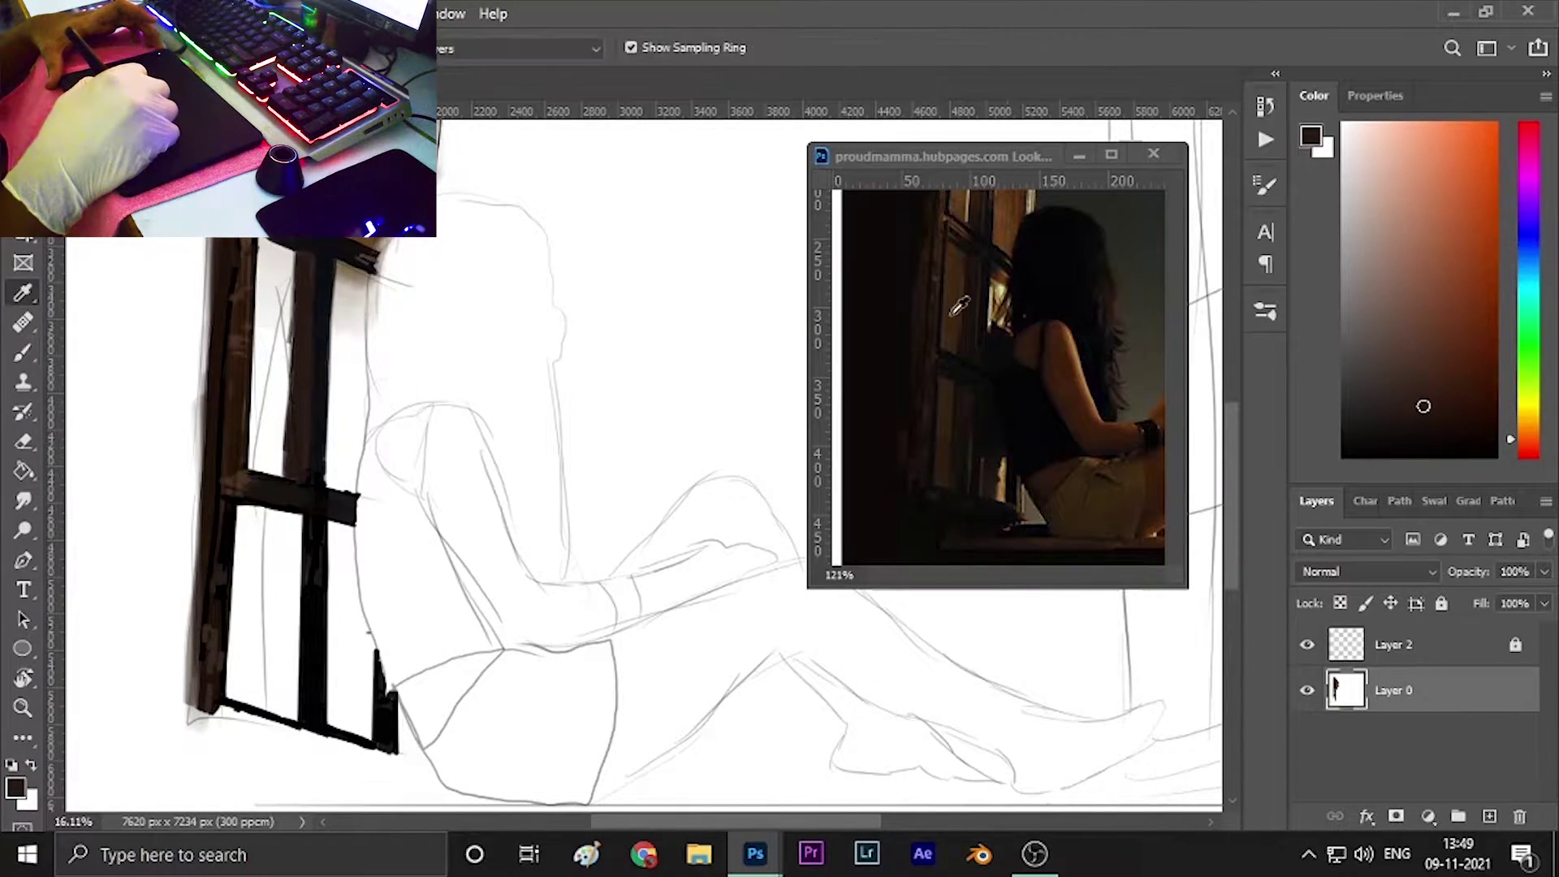
mouse_move(272, 416)
mouse_down()
mouse_move(276, 256)
mouse_move(279, 326)
mouse_up()
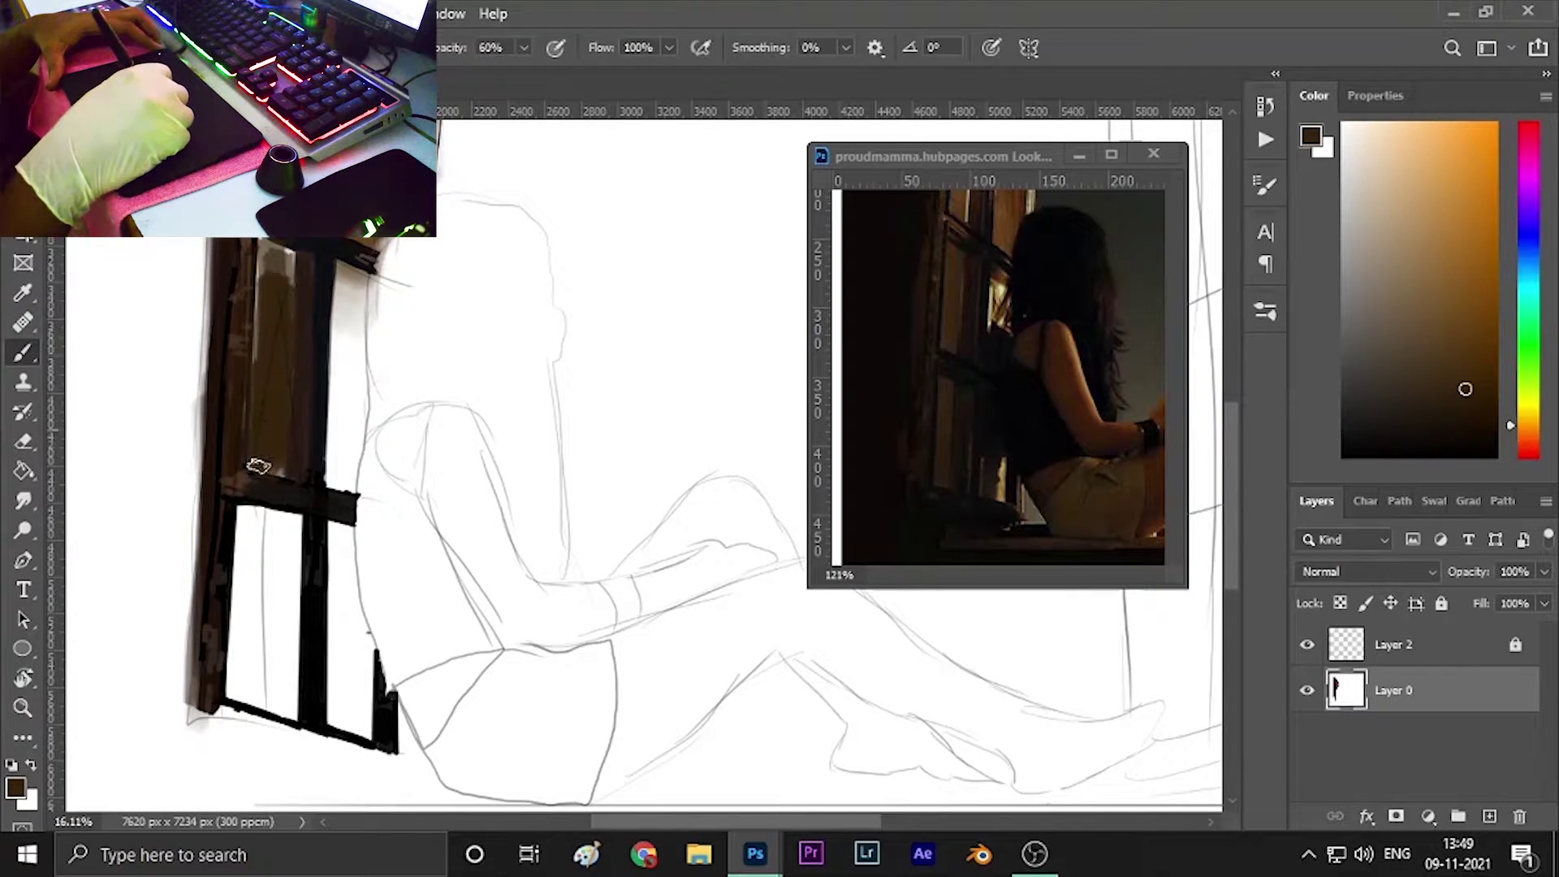
drag(258, 465, 285, 272)
Fill the gap beside the upper window bar with a pale green patch.
alt+click(950, 347)
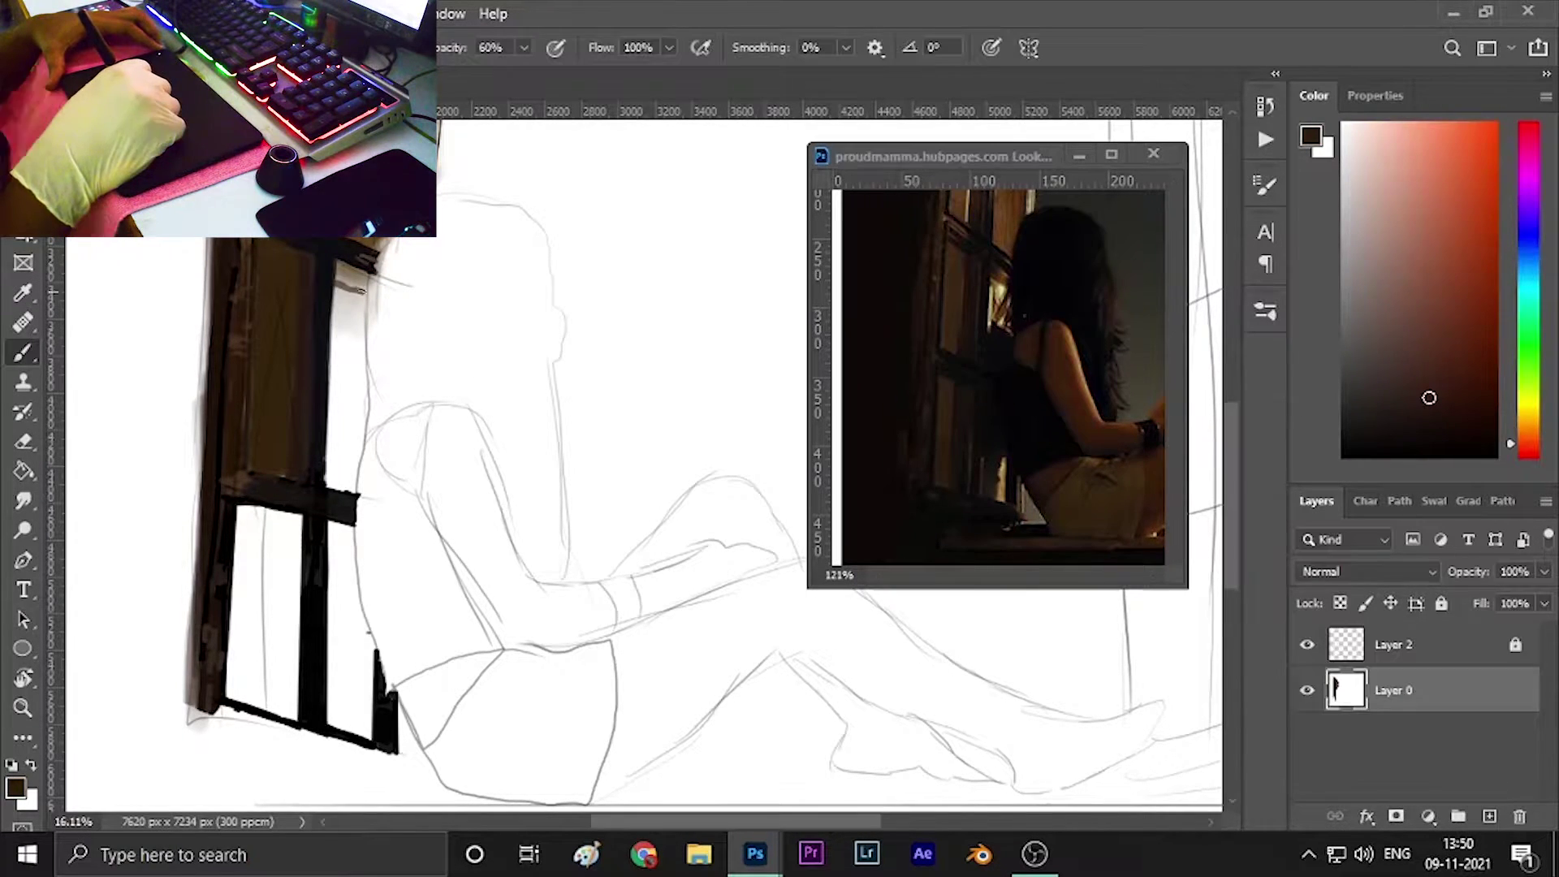
alt+click(333, 433)
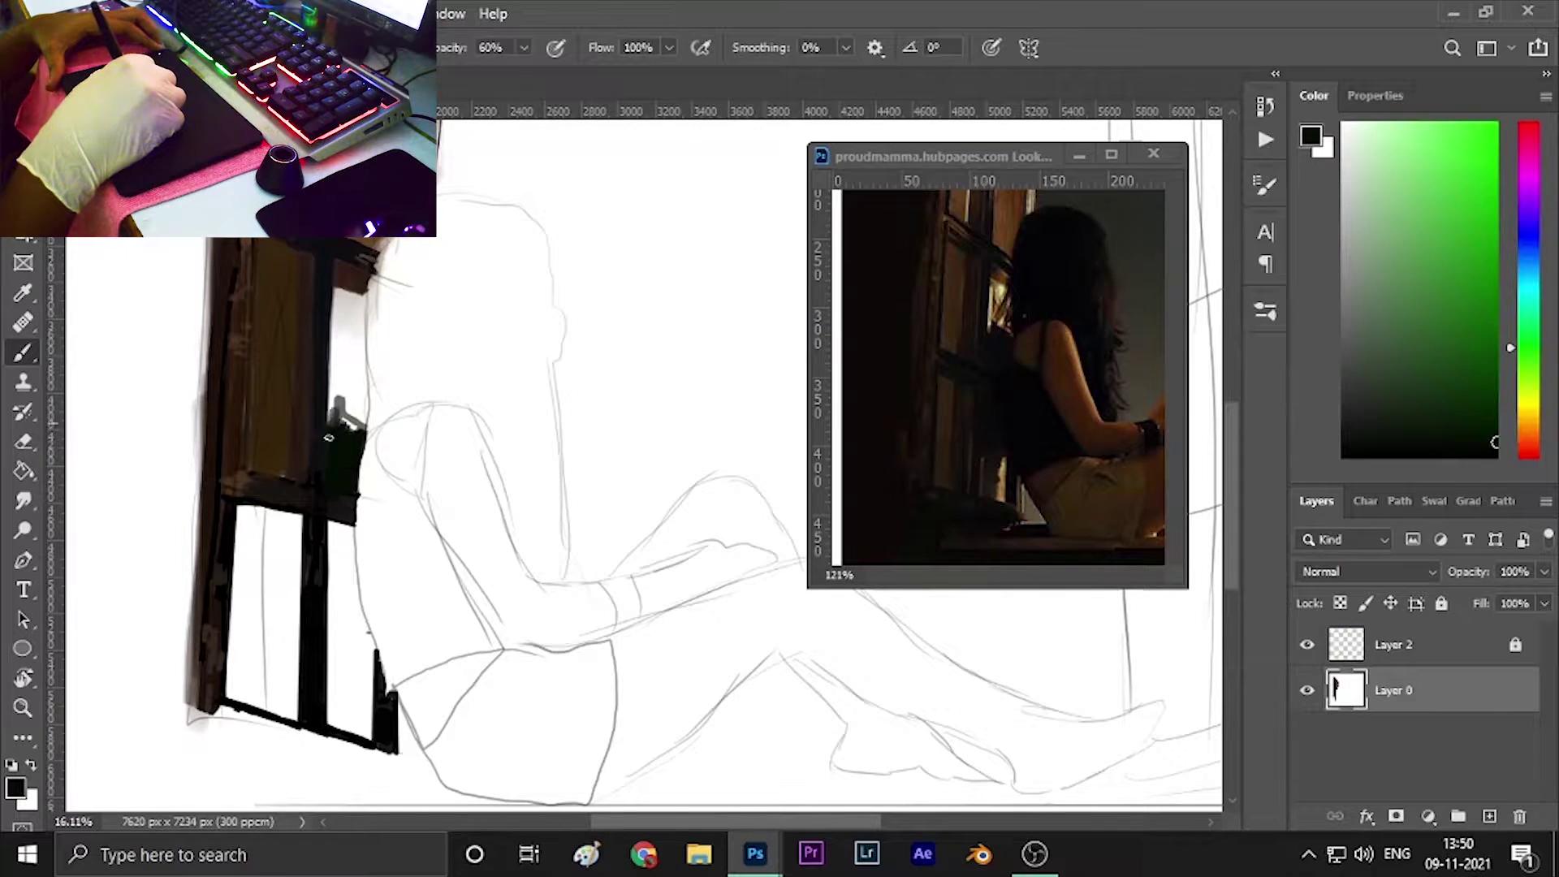
drag(355, 410, 340, 351)
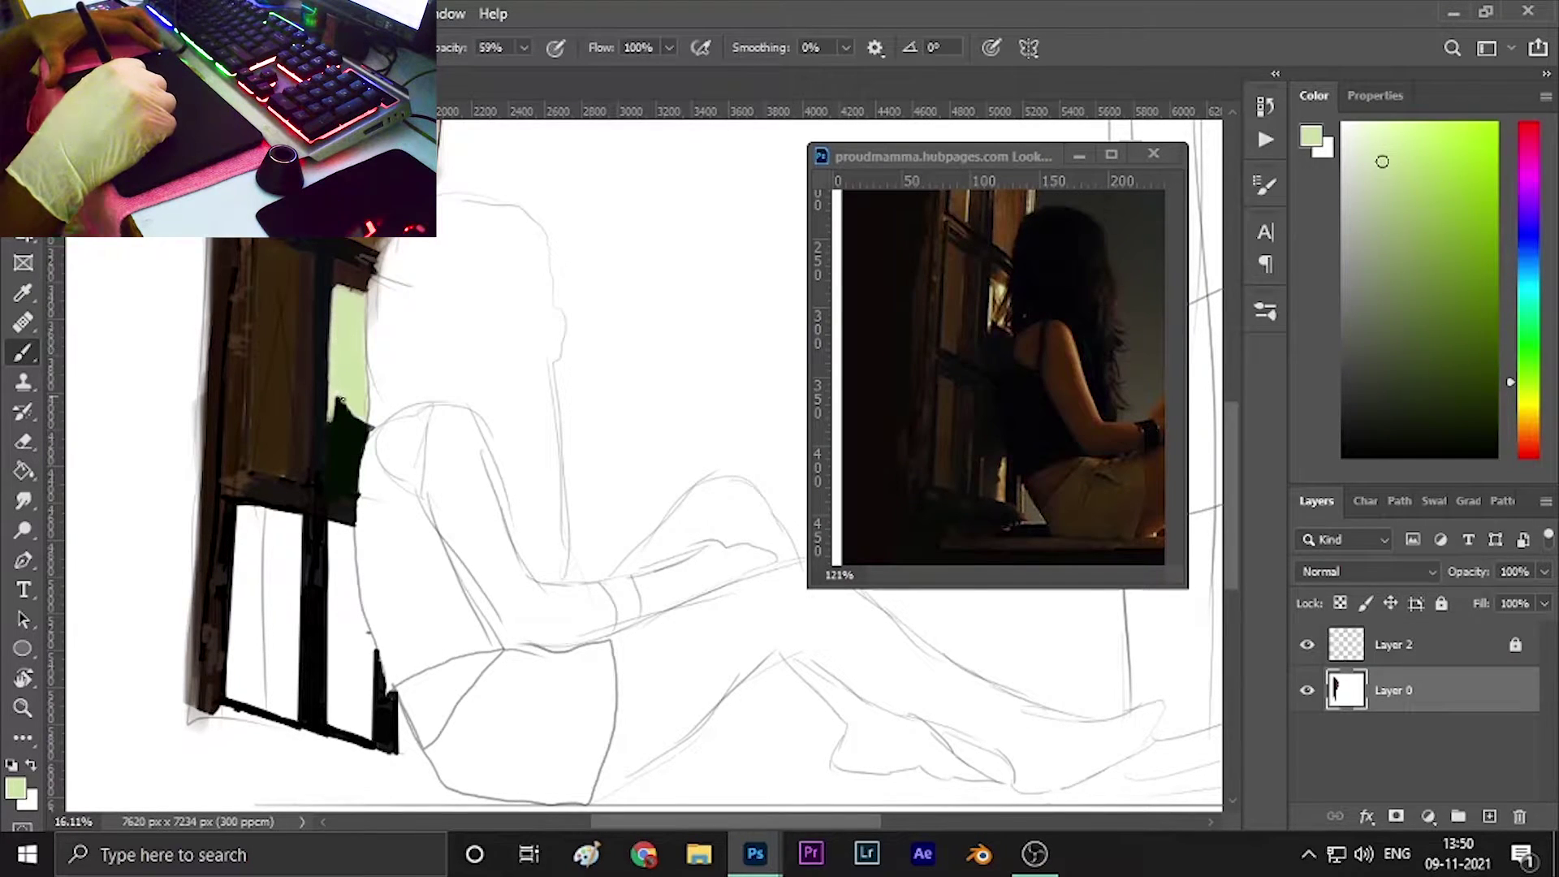
drag(349, 410, 349, 300)
alt+click(998, 382)
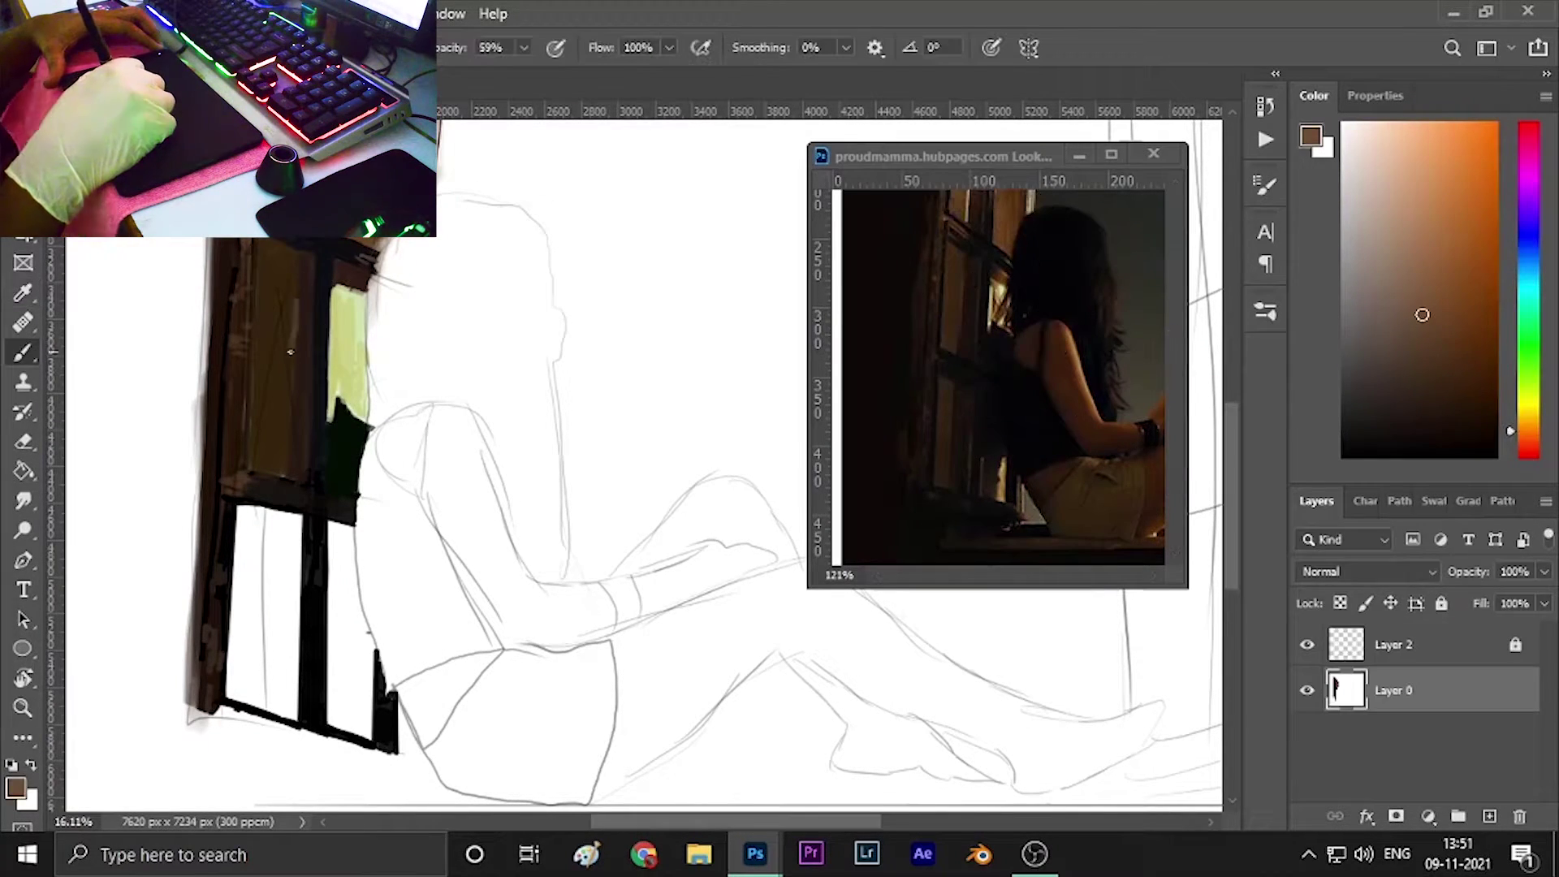
Extend black paint down the lower window bars.
scroll(312, 560, up, 1)
alt+click(311, 560)
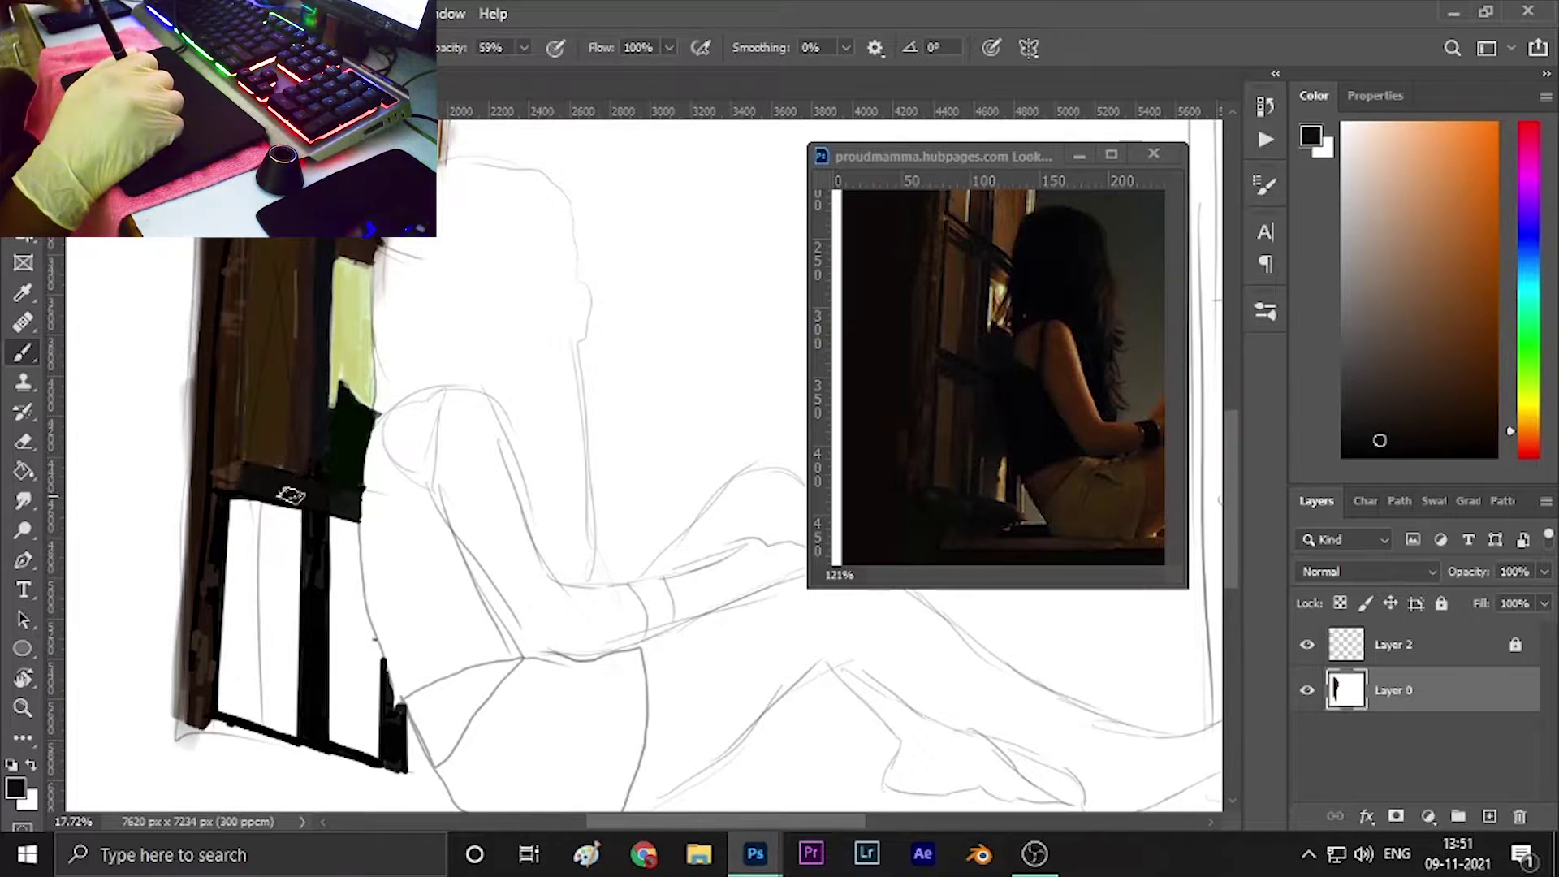
drag(329, 511, 325, 734)
drag(378, 649, 382, 755)
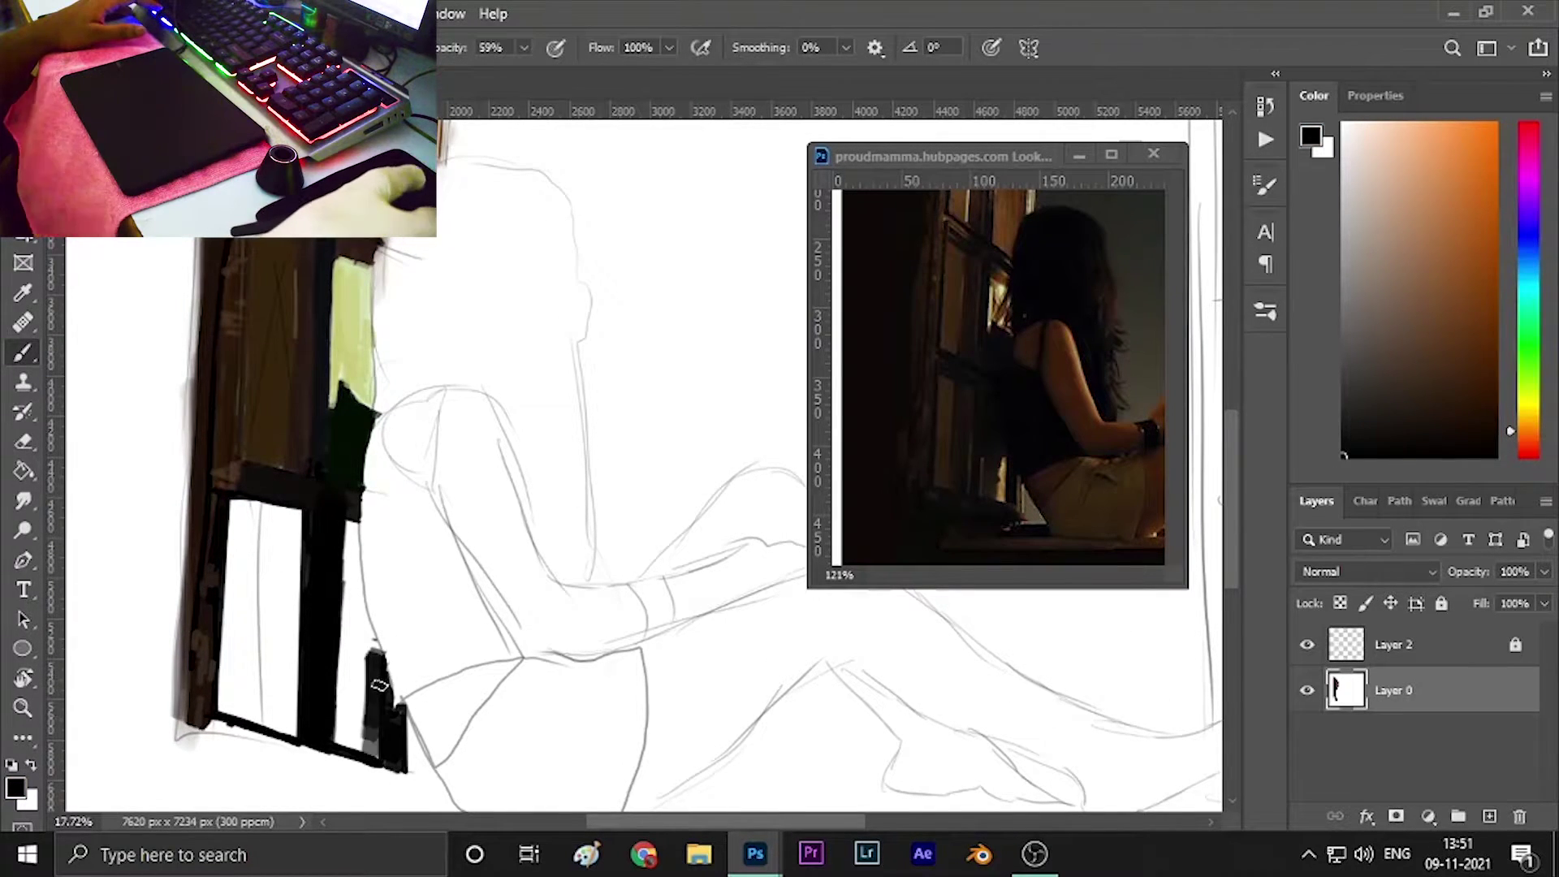
Paint dark strokes in black over the tan patch in the lower pane.
alt+click(244, 389)
click(1442, 251)
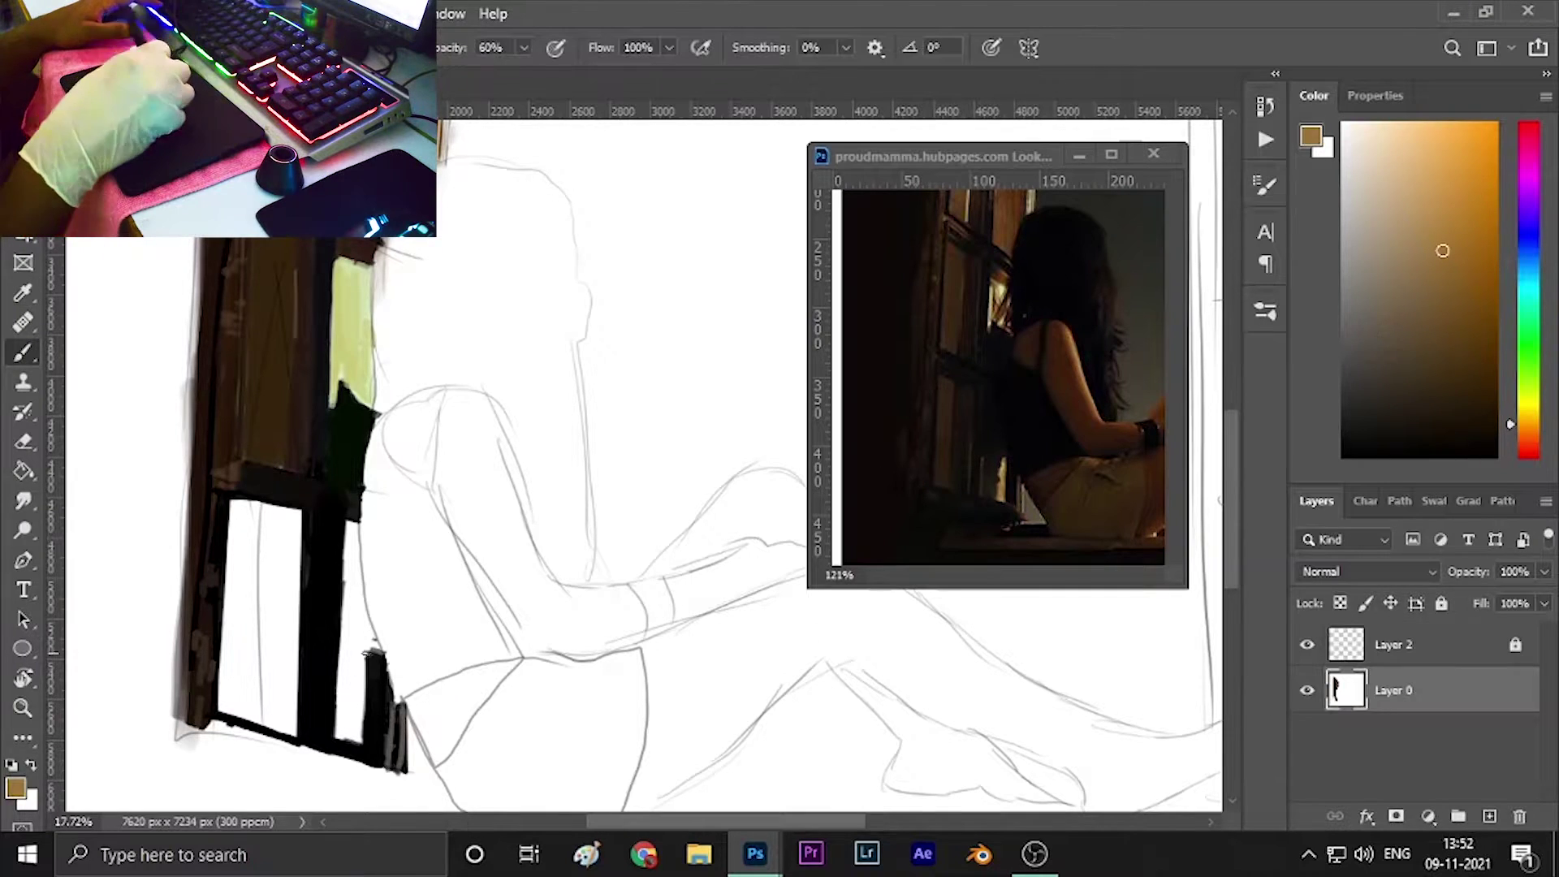
key(d)
drag(358, 617, 354, 731)
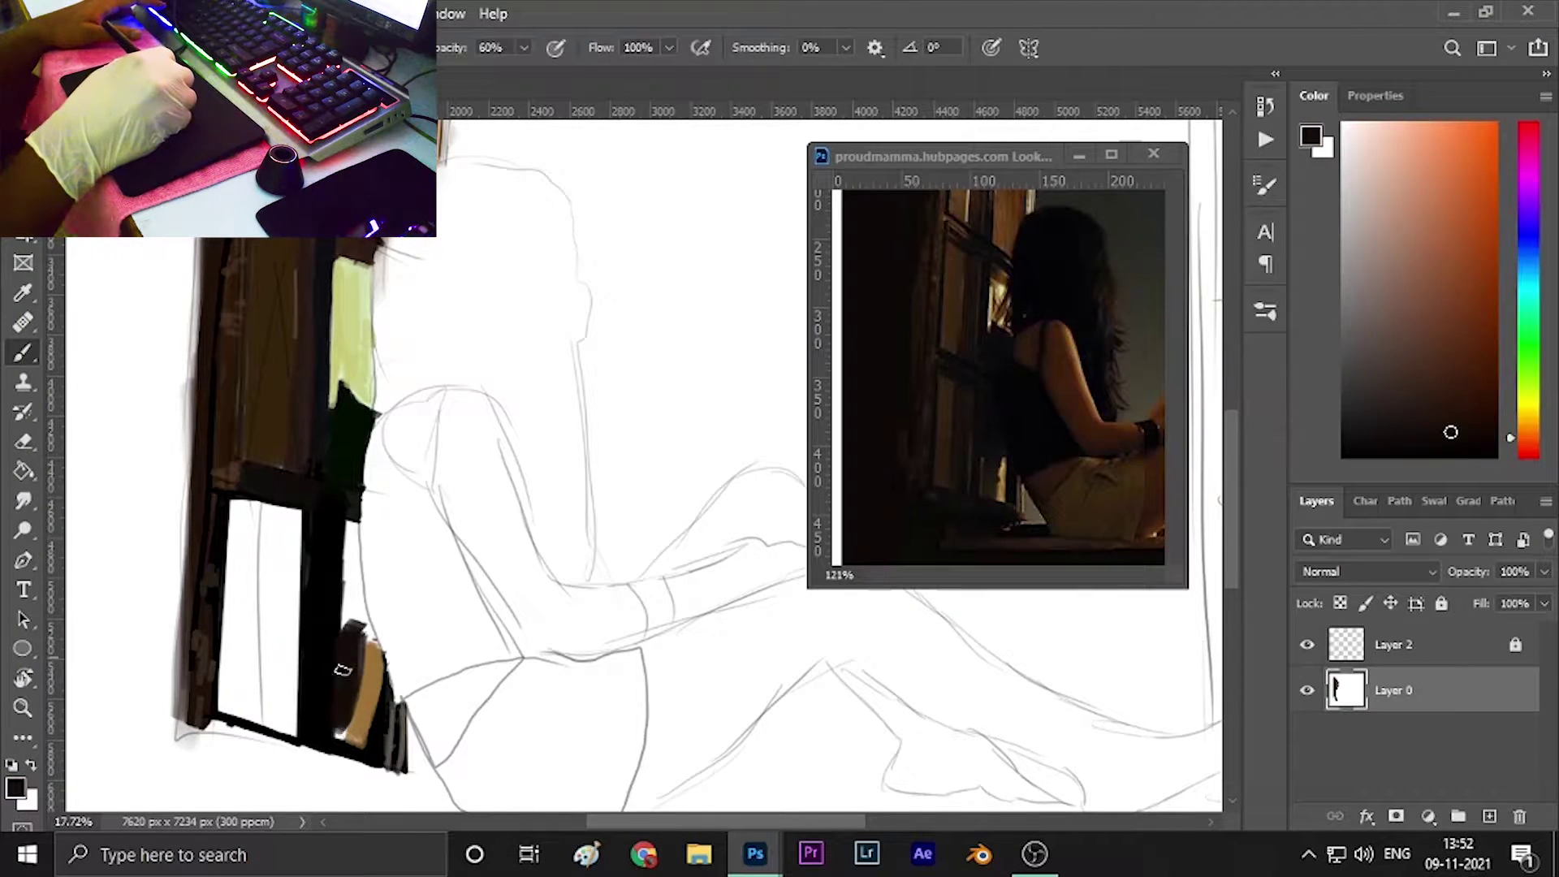
drag(353, 528, 357, 682)
Paint sampled brown and grey vertical strokes over the white lower panes.
key(i)
click(966, 404)
drag(292, 504, 276, 743)
alt+click(954, 396)
drag(236, 500, 236, 731)
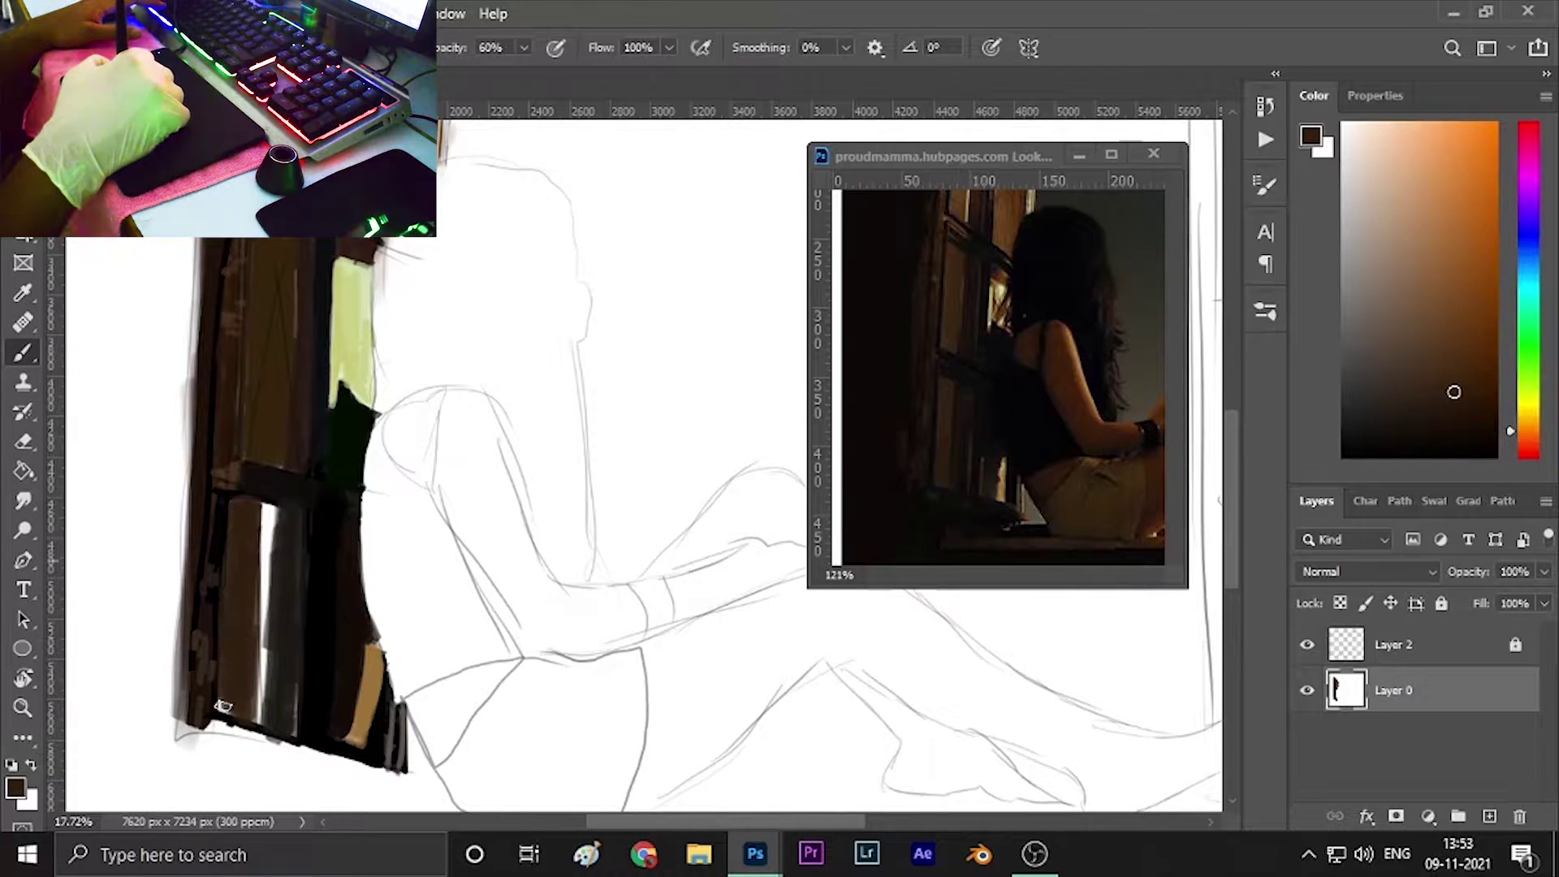
alt+click(280, 573)
drag(268, 504, 270, 630)
scroll(604, 552, down, 5)
On a new layer, paint the left strip and bottom band near-black at full opacity.
scroll(998, 374, down, 3)
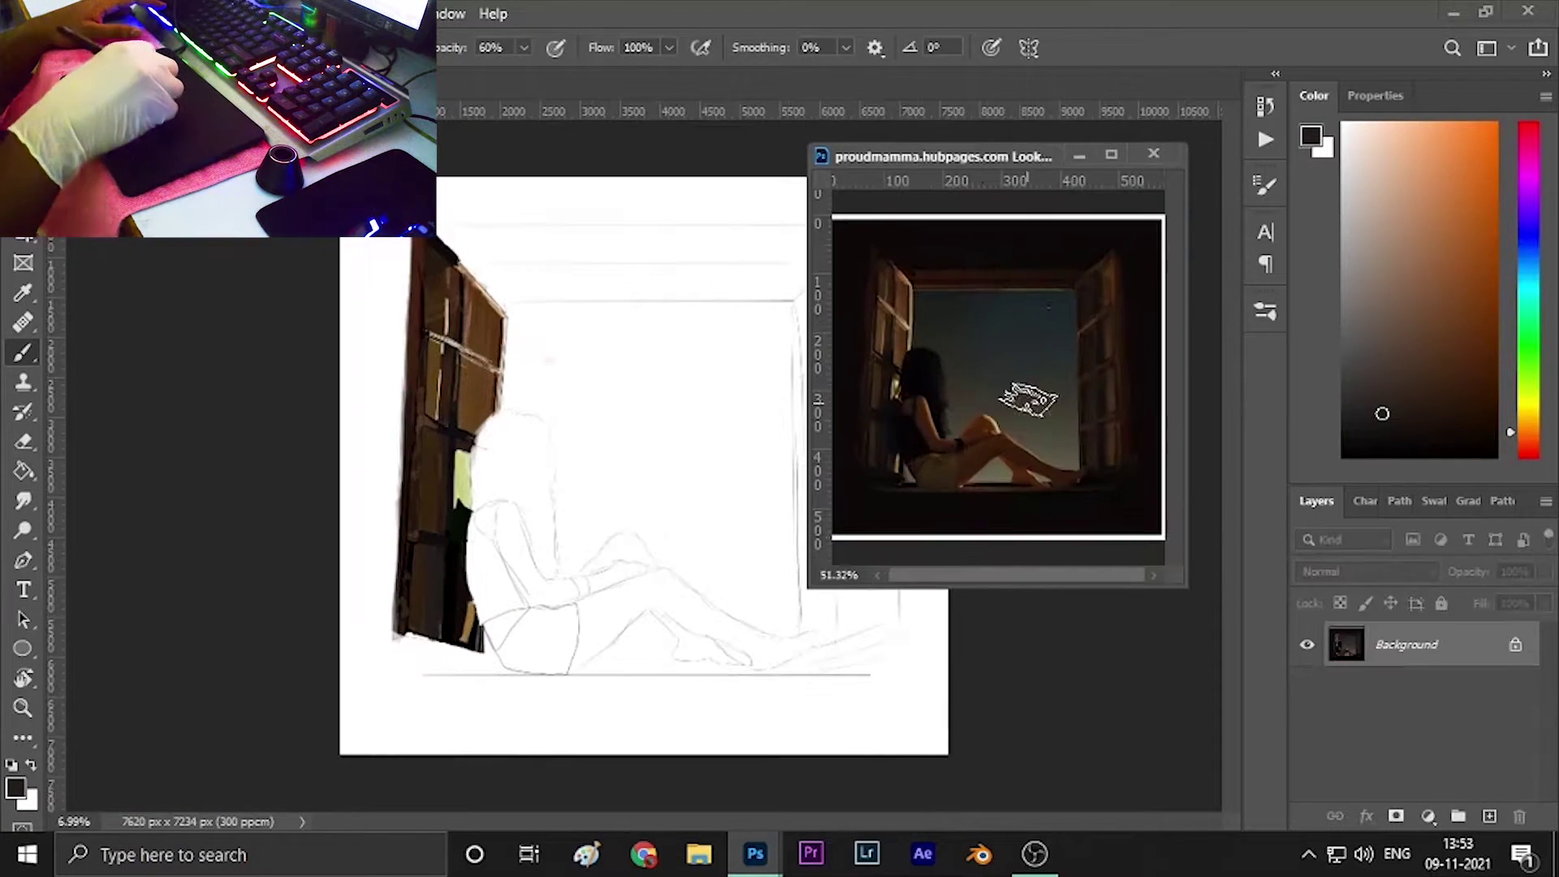
key(ctrl+shift+alt+n)
drag(381, 243, 357, 633)
drag(357, 390, 349, 755)
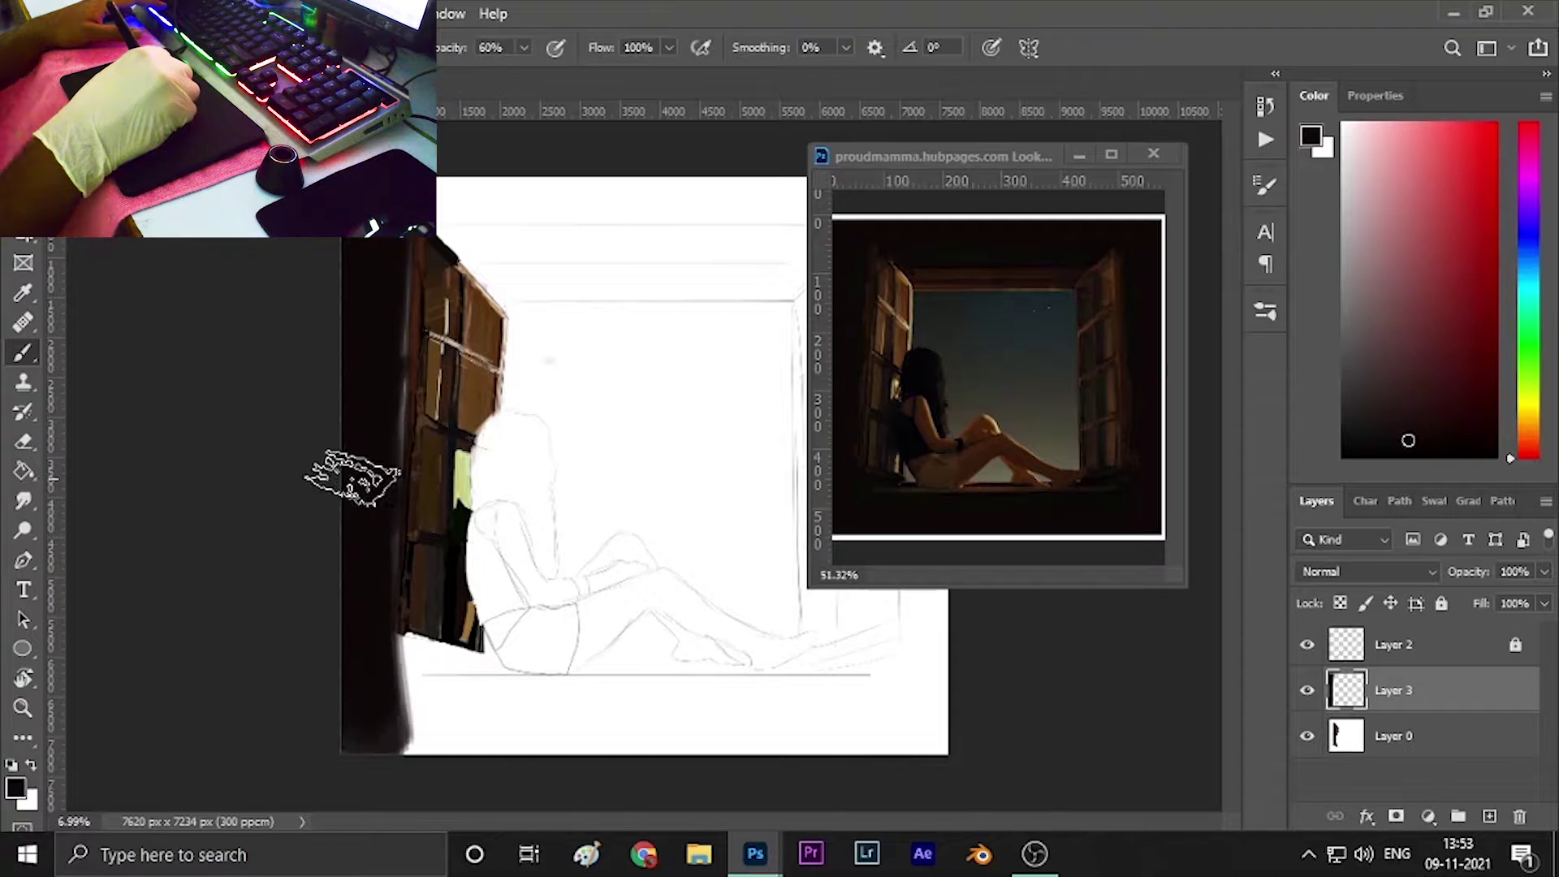
key(0)
mouse_move(349, 698)
mouse_down()
mouse_move(950, 730)
mouse_move(398, 707)
mouse_move(942, 678)
mouse_up()
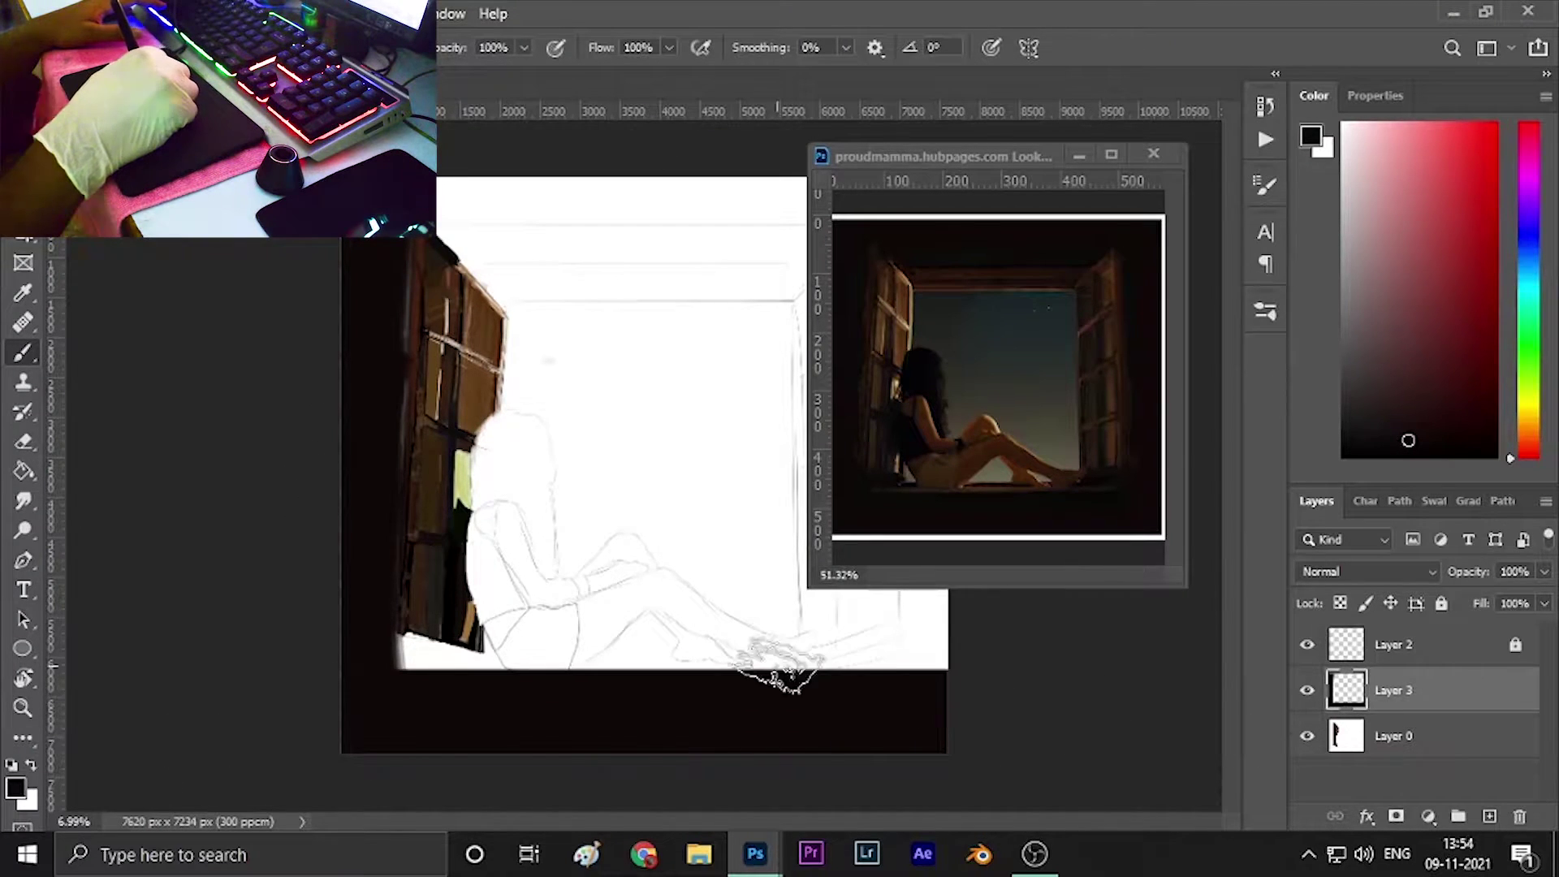
drag(763, 661, 398, 650)
Darken the top and right edges of the canvas around the window.
drag(934, 155, 1135, 132)
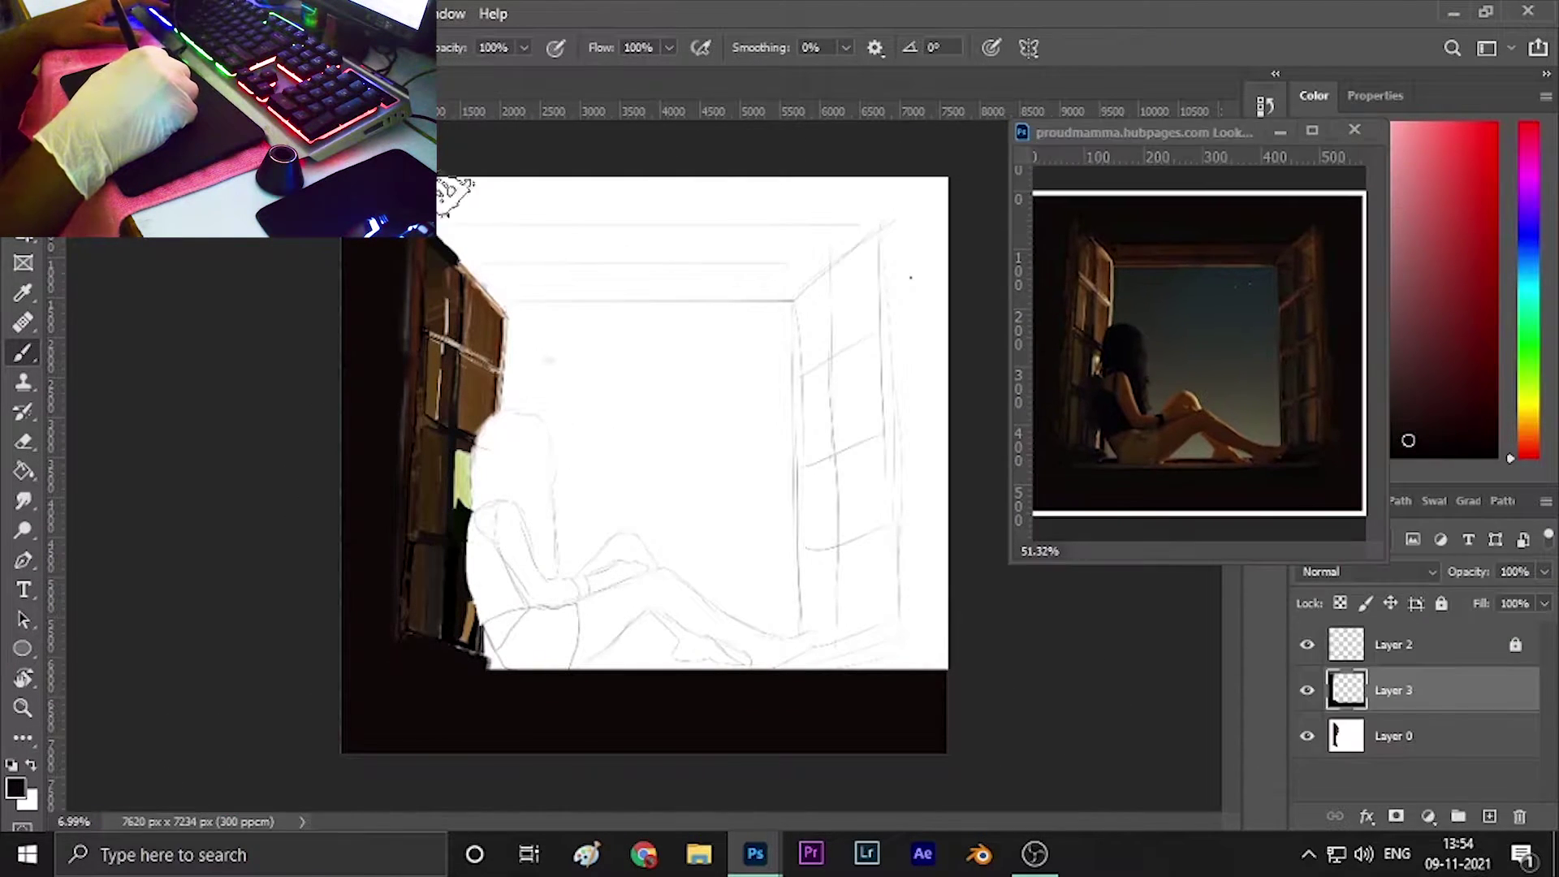
drag(452, 195, 942, 203)
mouse_move(812, 698)
mouse_down()
mouse_move(978, 532)
mouse_move(939, 198)
mouse_move(957, 549)
mouse_up()
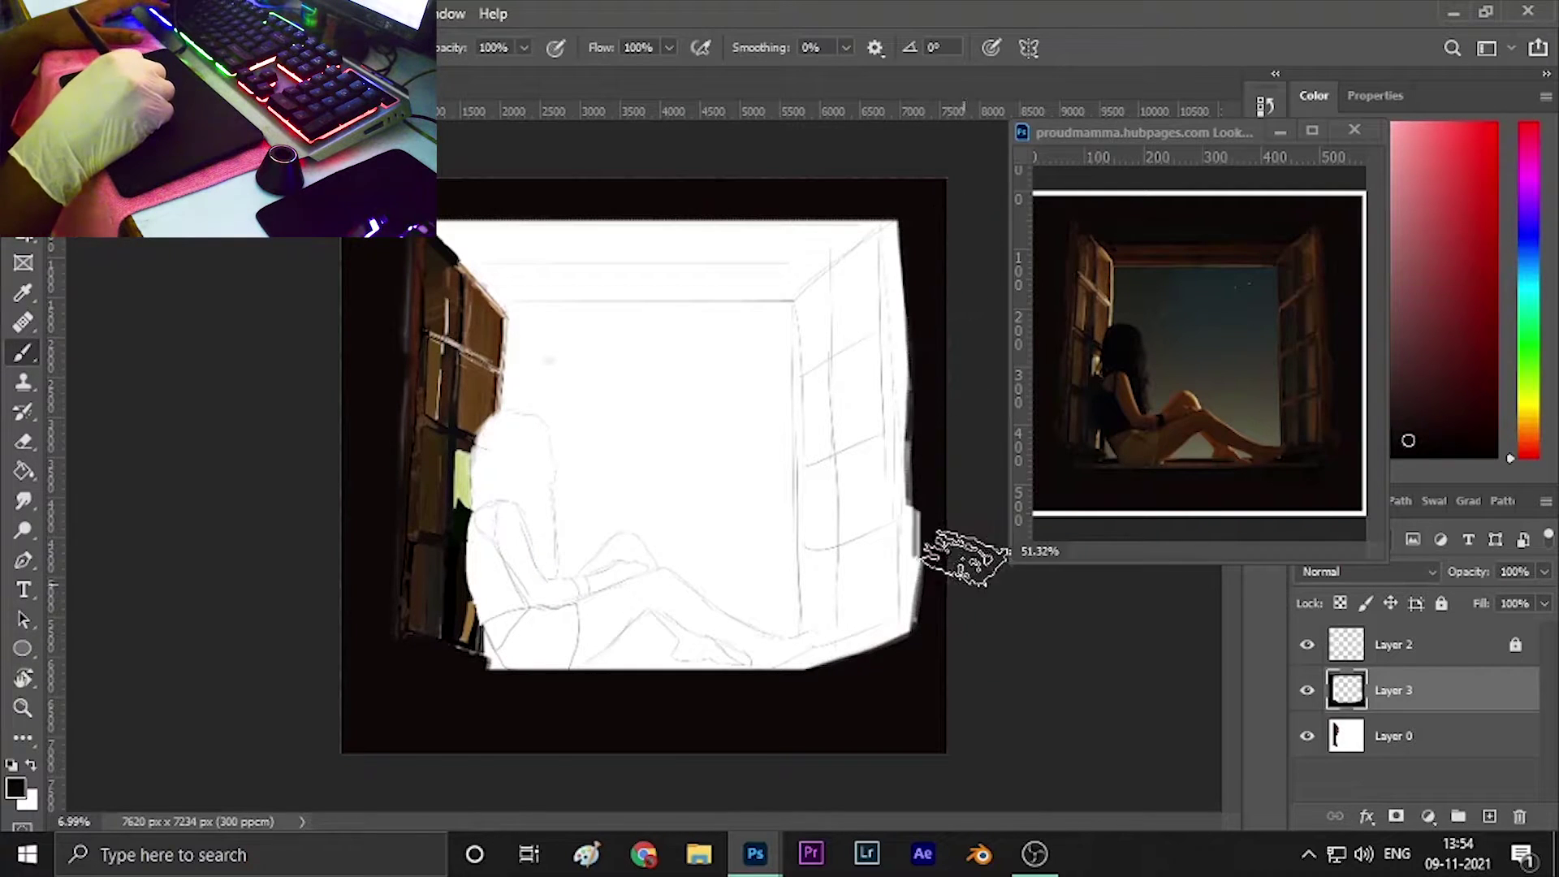
scroll(957, 550, up, 3)
drag(824, 308, 835, 626)
scroll(880, 532, down, 2)
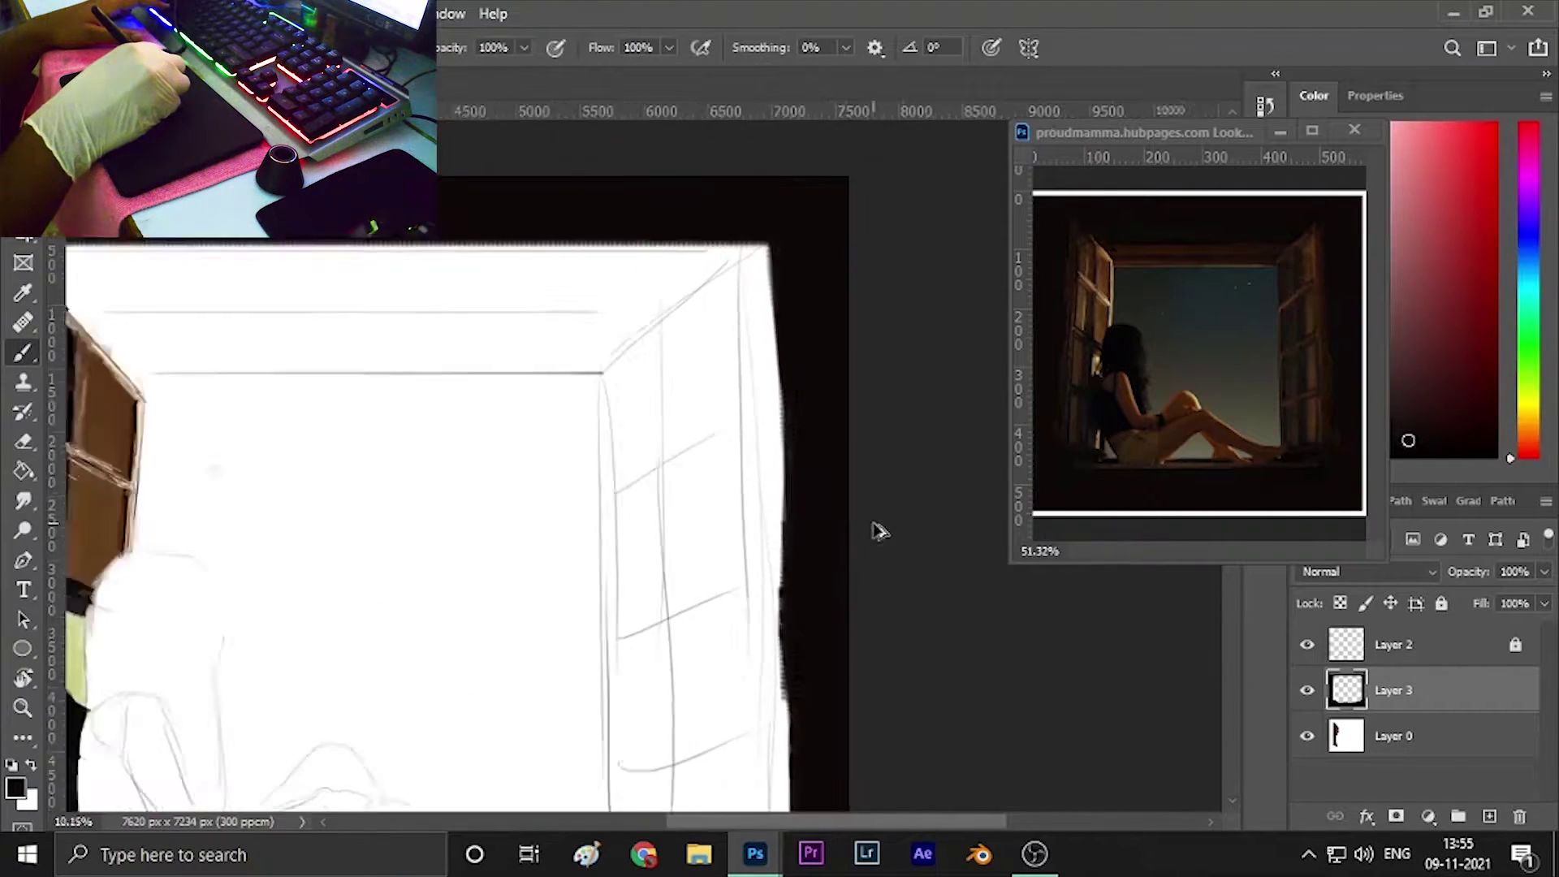
scroll(854, 450, down, 2)
Sample the frame's brown and paint a dark stroke across the canvas top.
key(e)
scroll(487, 617, up, 4)
alt+click(512, 589)
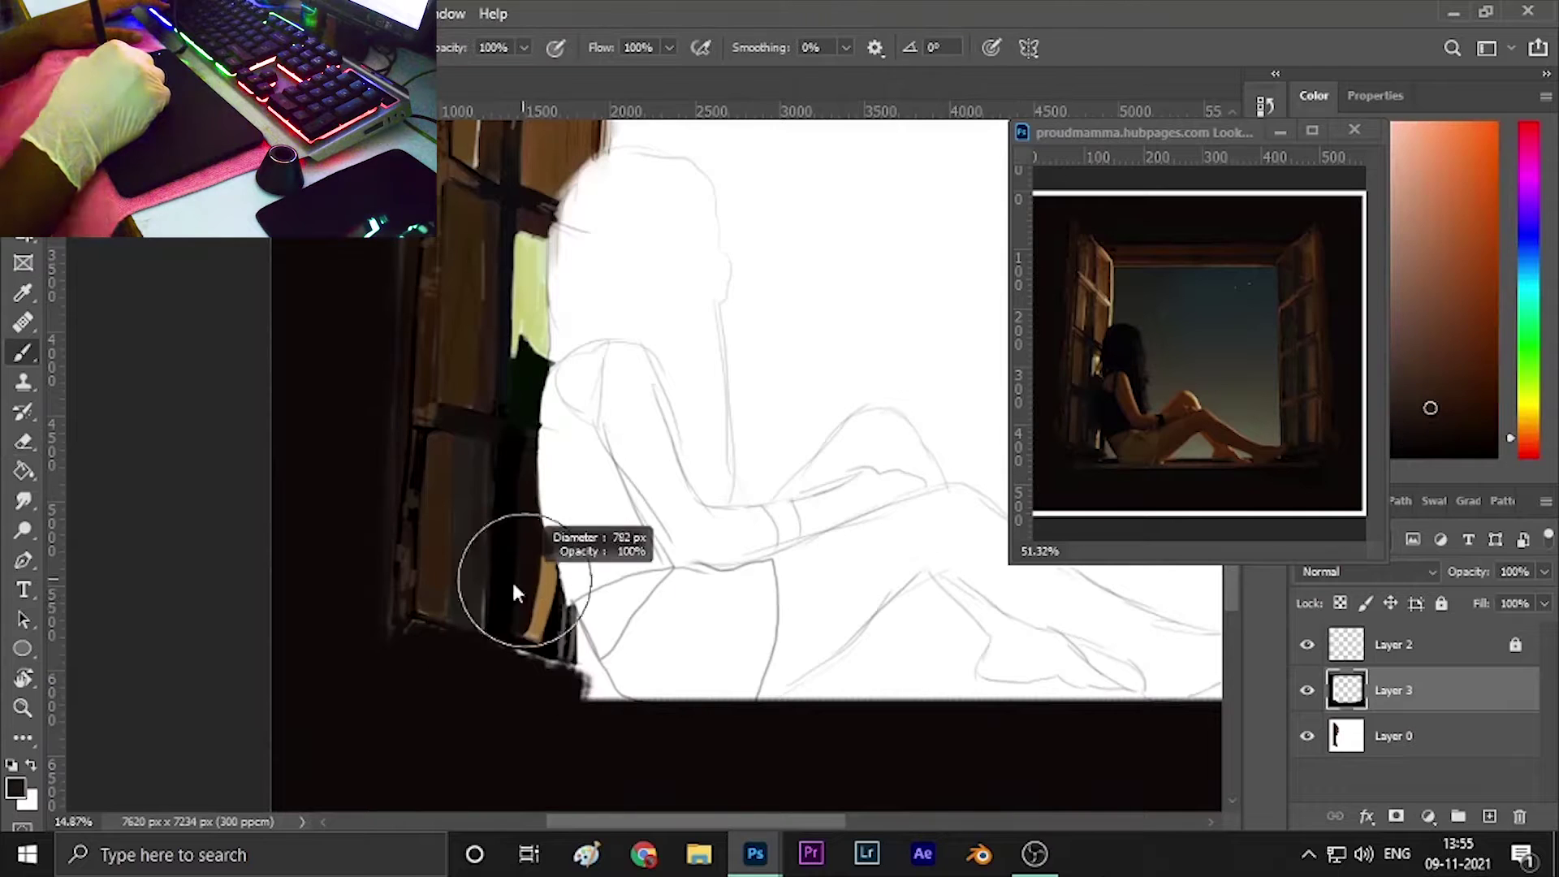
key(b)
scroll(397, 672, down, 4)
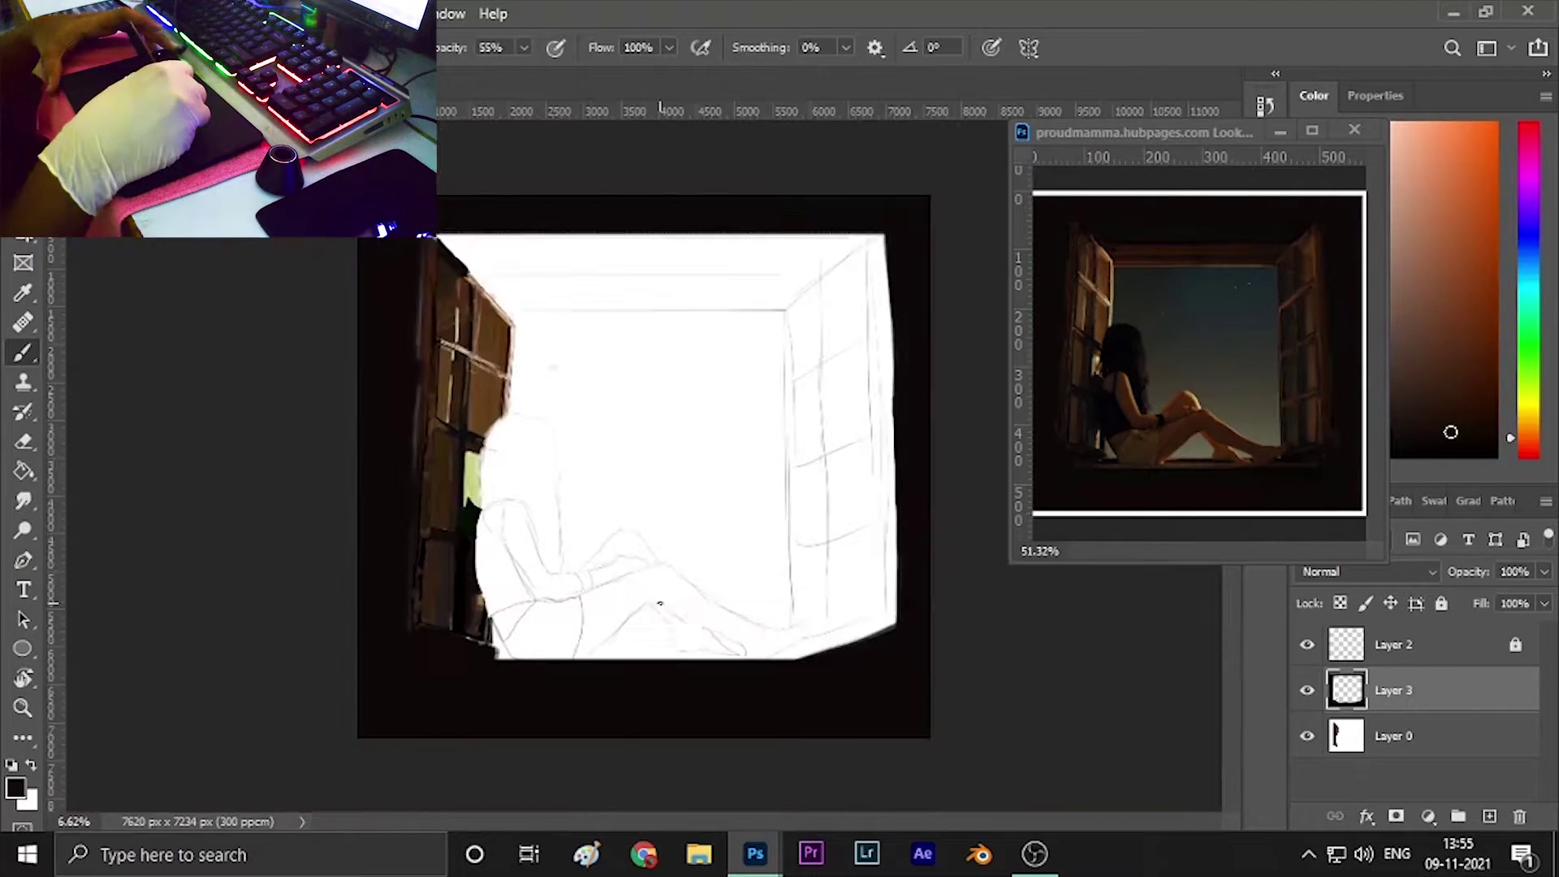
mouse_move(442, 227)
mouse_down()
mouse_move(770, 231)
mouse_move(491, 266)
mouse_up()
scroll(625, 716, up, 1)
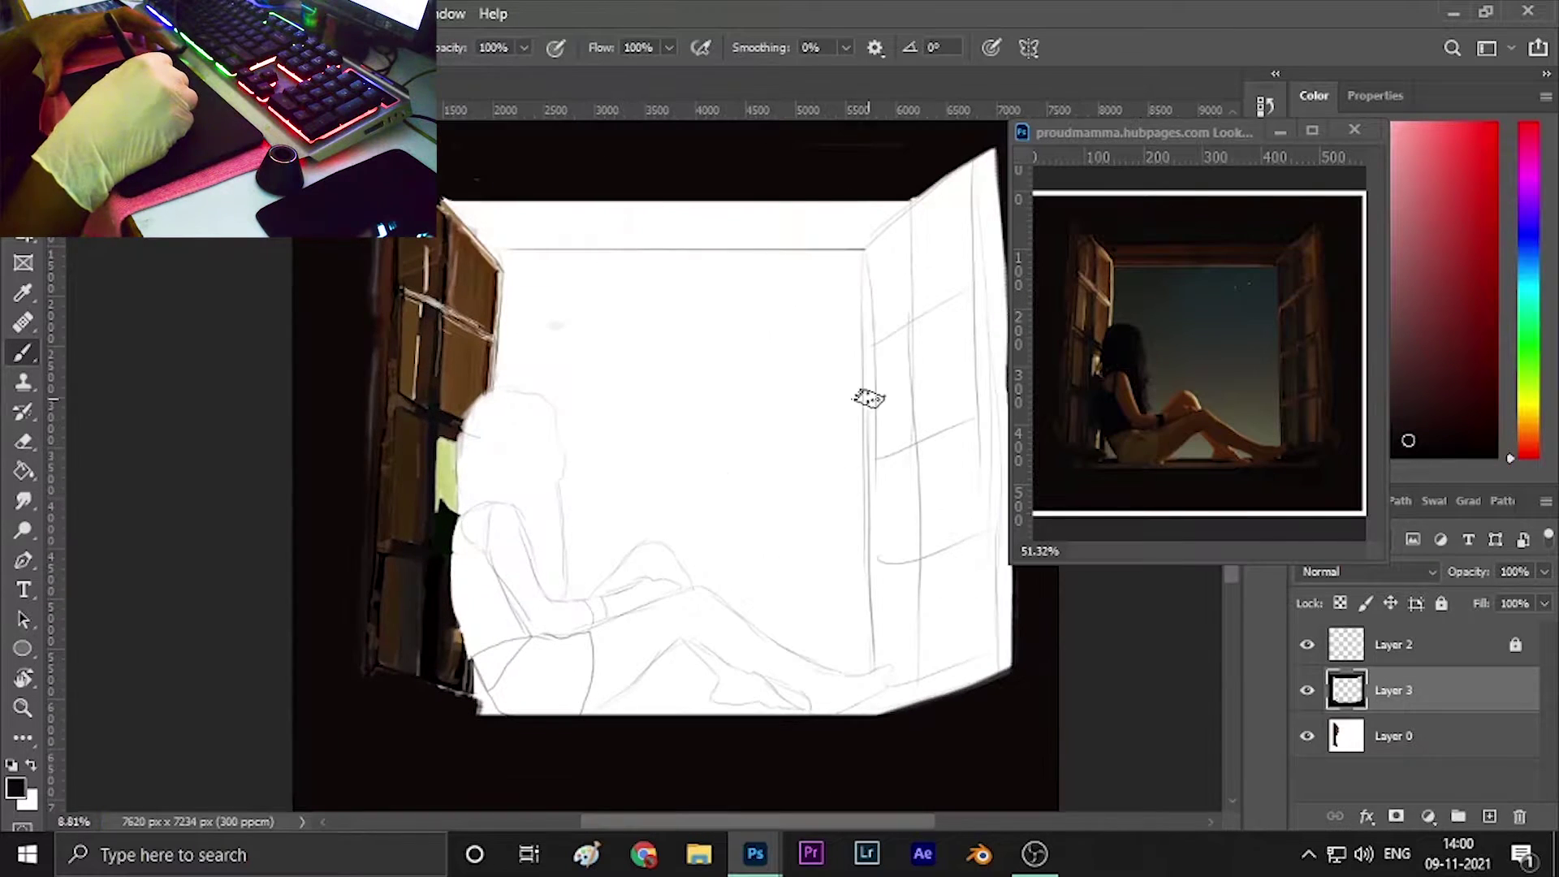
Add a layer below the sketch and test dark teal strokes, undoing both.
ctrl+click(1489, 816)
alt+click(1201, 303)
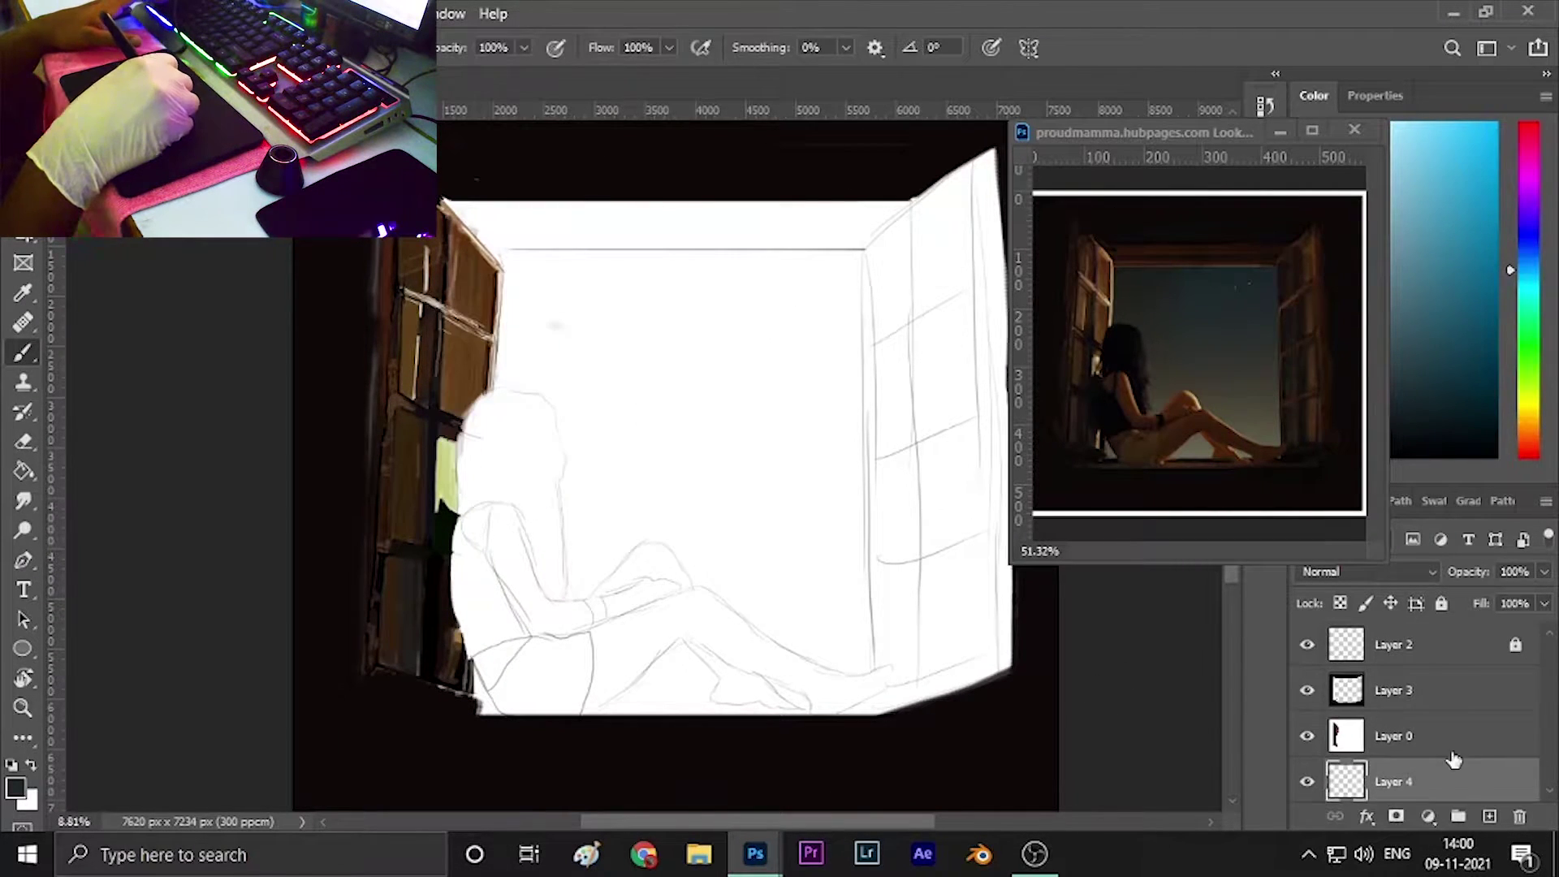
drag(536, 268, 617, 382)
key(ctrl+z)
drag(552, 276, 804, 268)
key(ctrl+z)
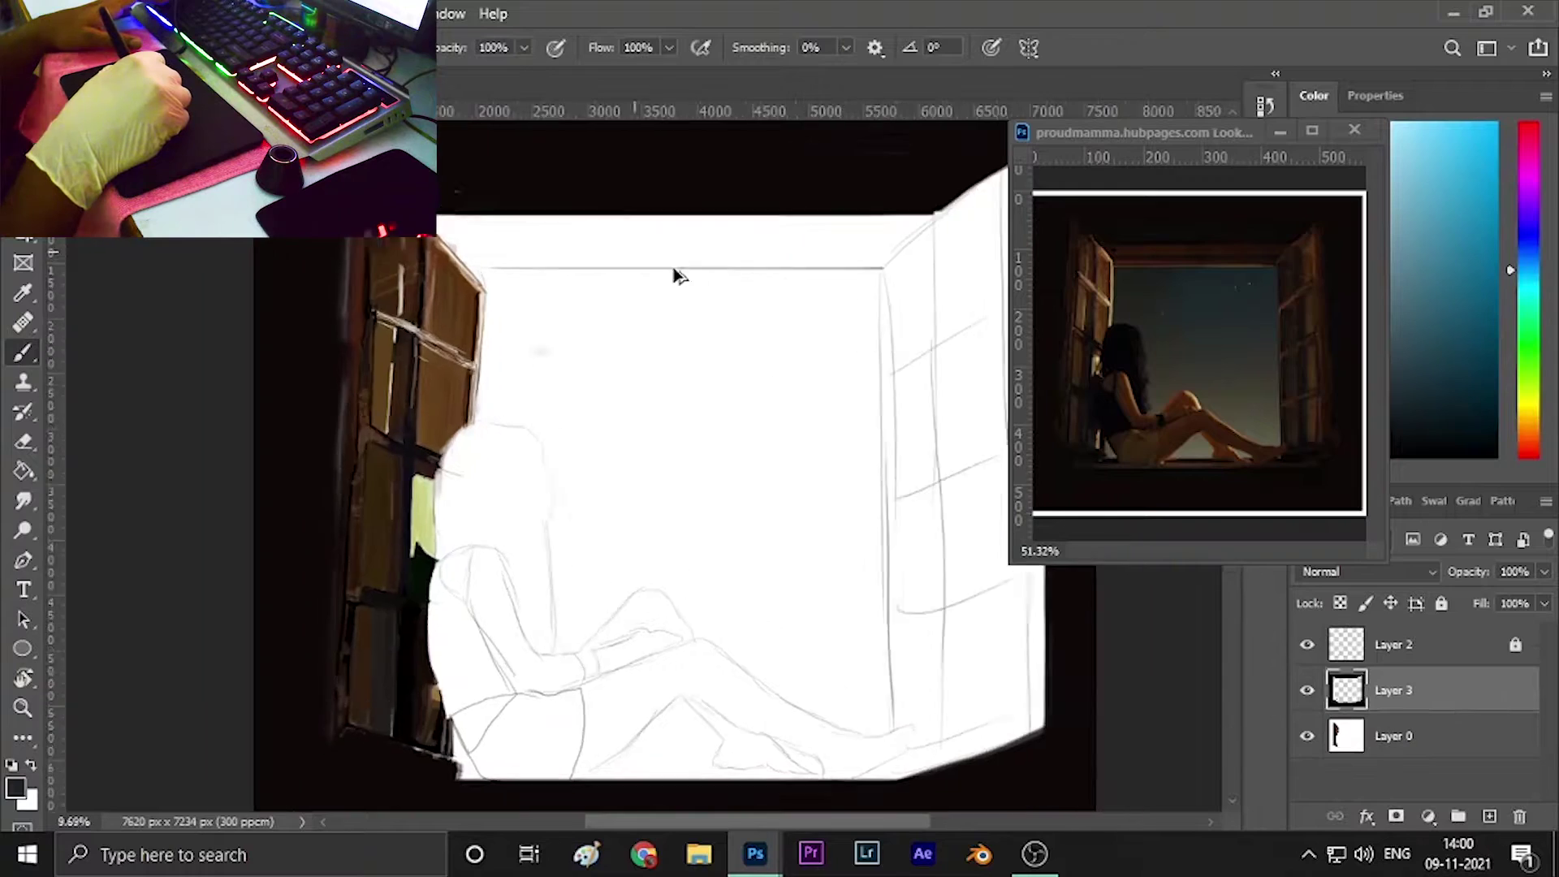
scroll(627, 254, up, 1)
scroll(1324, 261, up, 2)
scroll(706, 324, up, 1)
scroll(706, 284, up, 1)
Paint the right shutter warm brown at 46% opacity and erase its left edge clean.
alt+click(1236, 199)
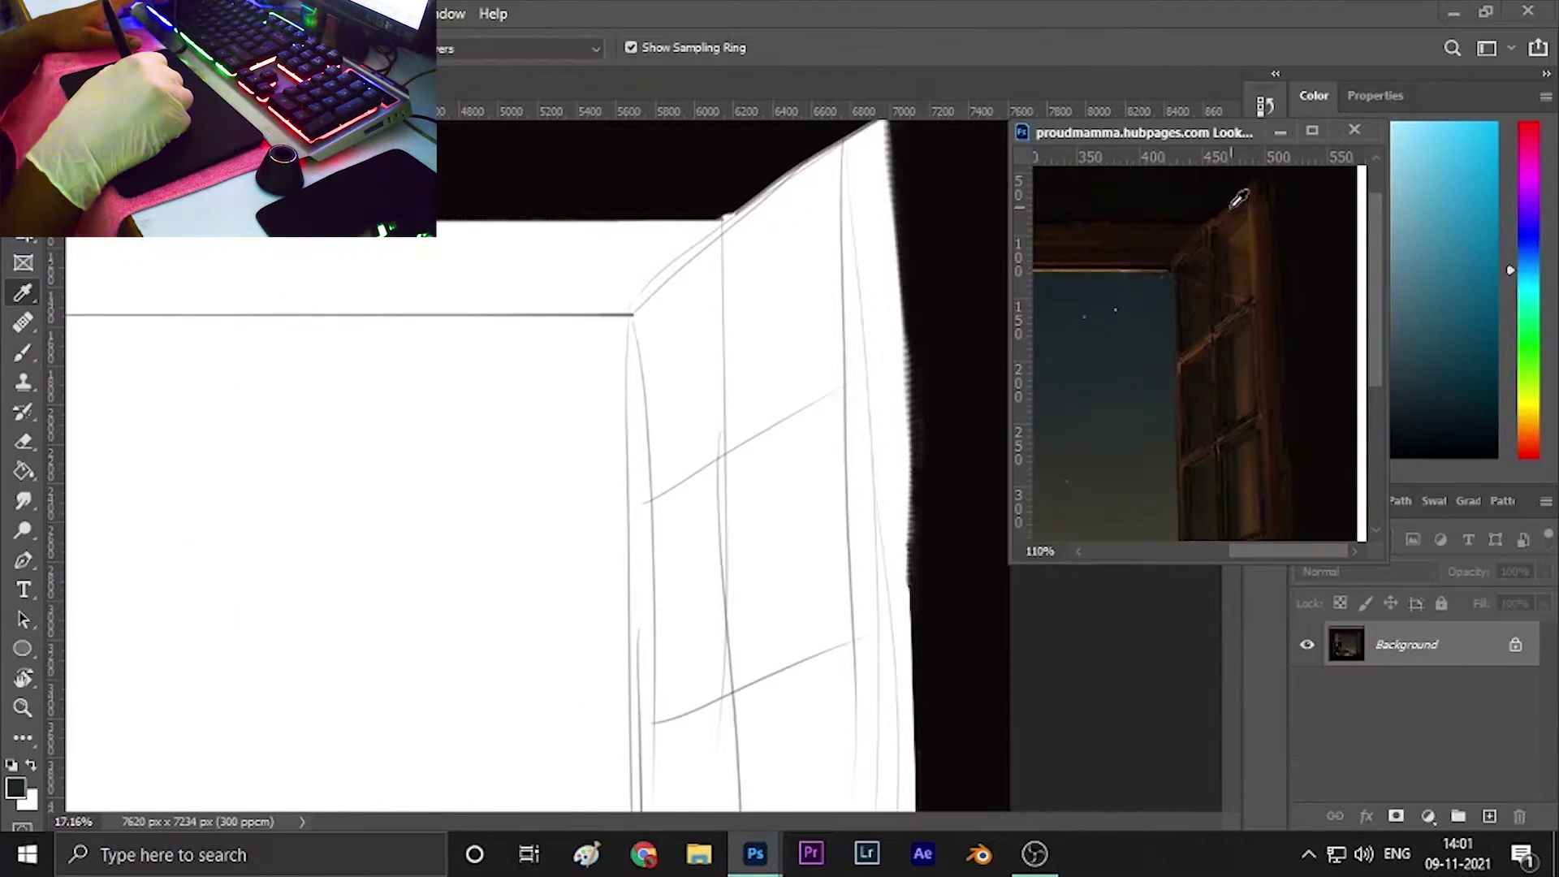
scroll(706, 256, down, 2)
scroll(1186, 349, down, 2)
key(4)
key(6)
mouse_move(808, 338)
mouse_down()
mouse_move(748, 244)
mouse_move(824, 731)
mouse_move(818, 418)
mouse_move(742, 539)
mouse_up()
key(e)
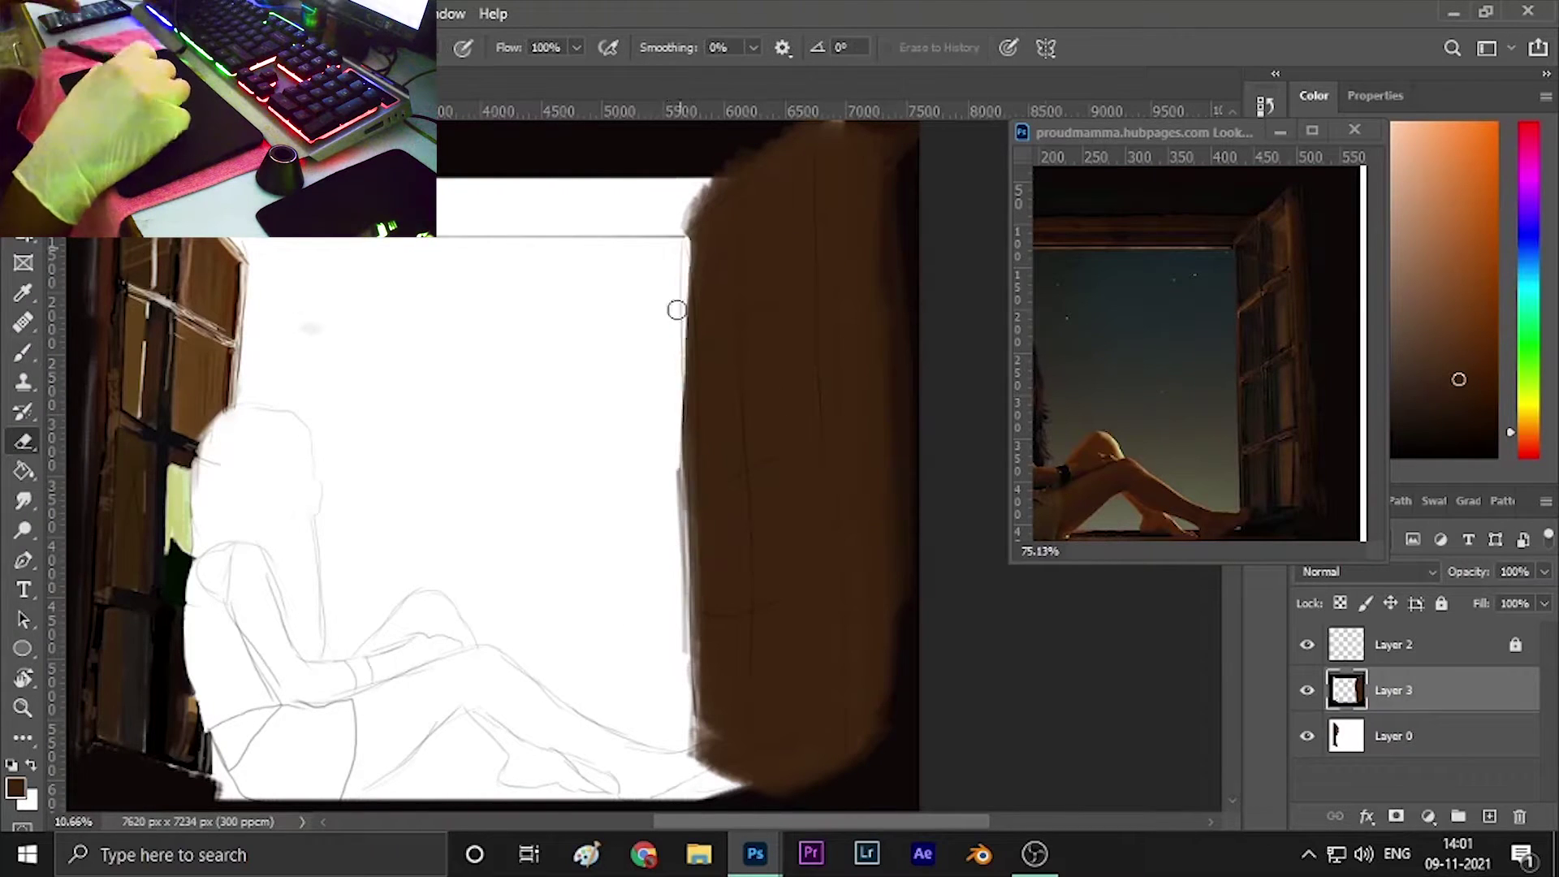
drag(679, 306, 719, 762)
key(b)
key(d)
scroll(897, 747, down, 2)
Paint a brown band above the window opening at 47% opacity.
click(524, 47)
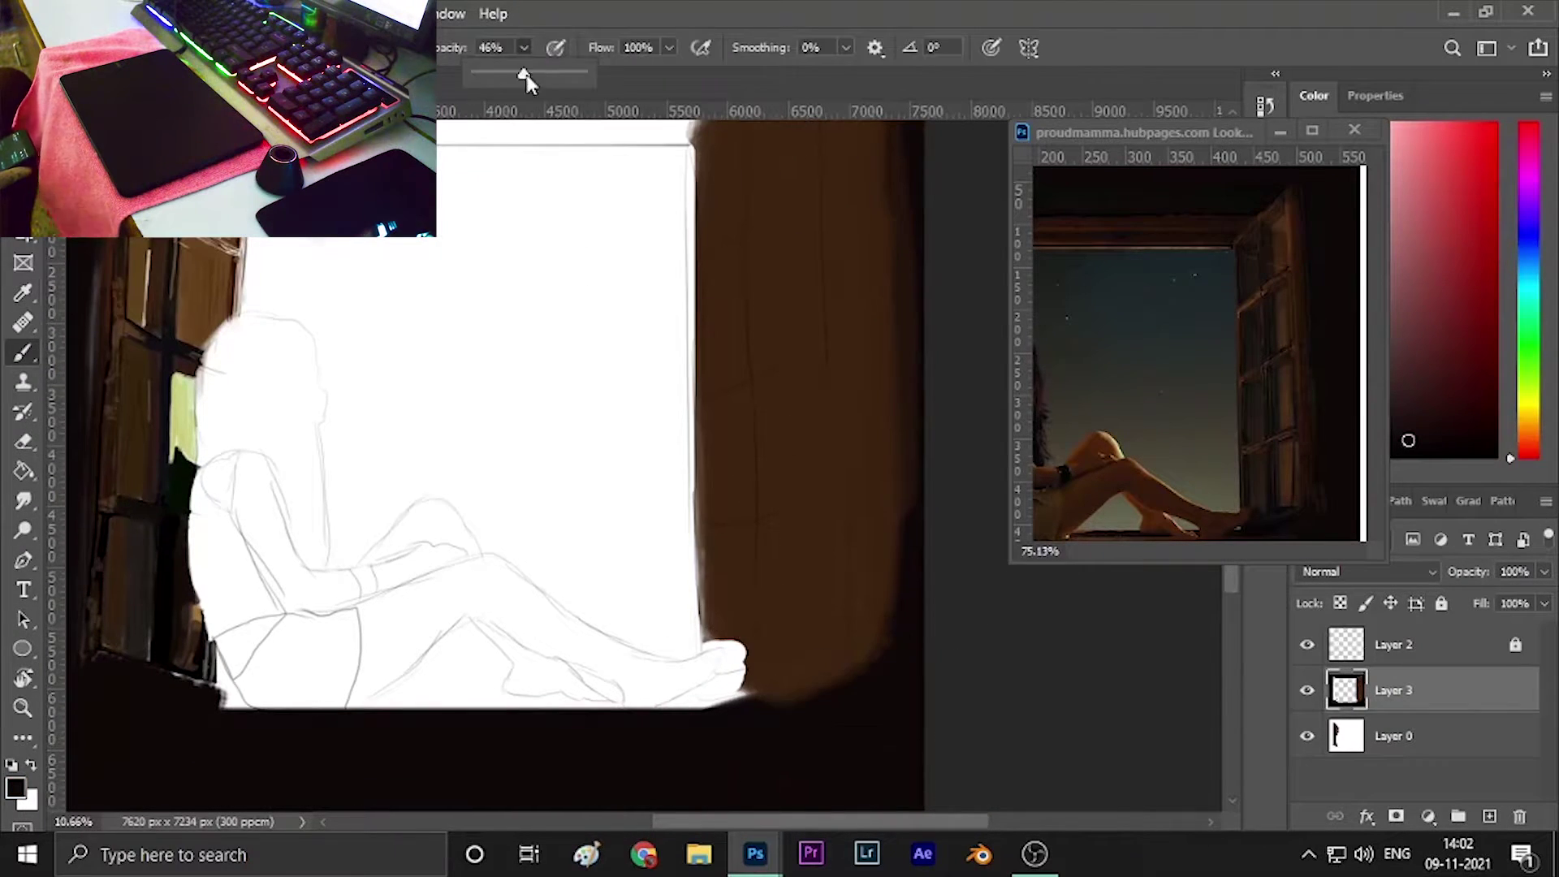
drag(522, 69, 599, 70)
scroll(934, 195, up, 3)
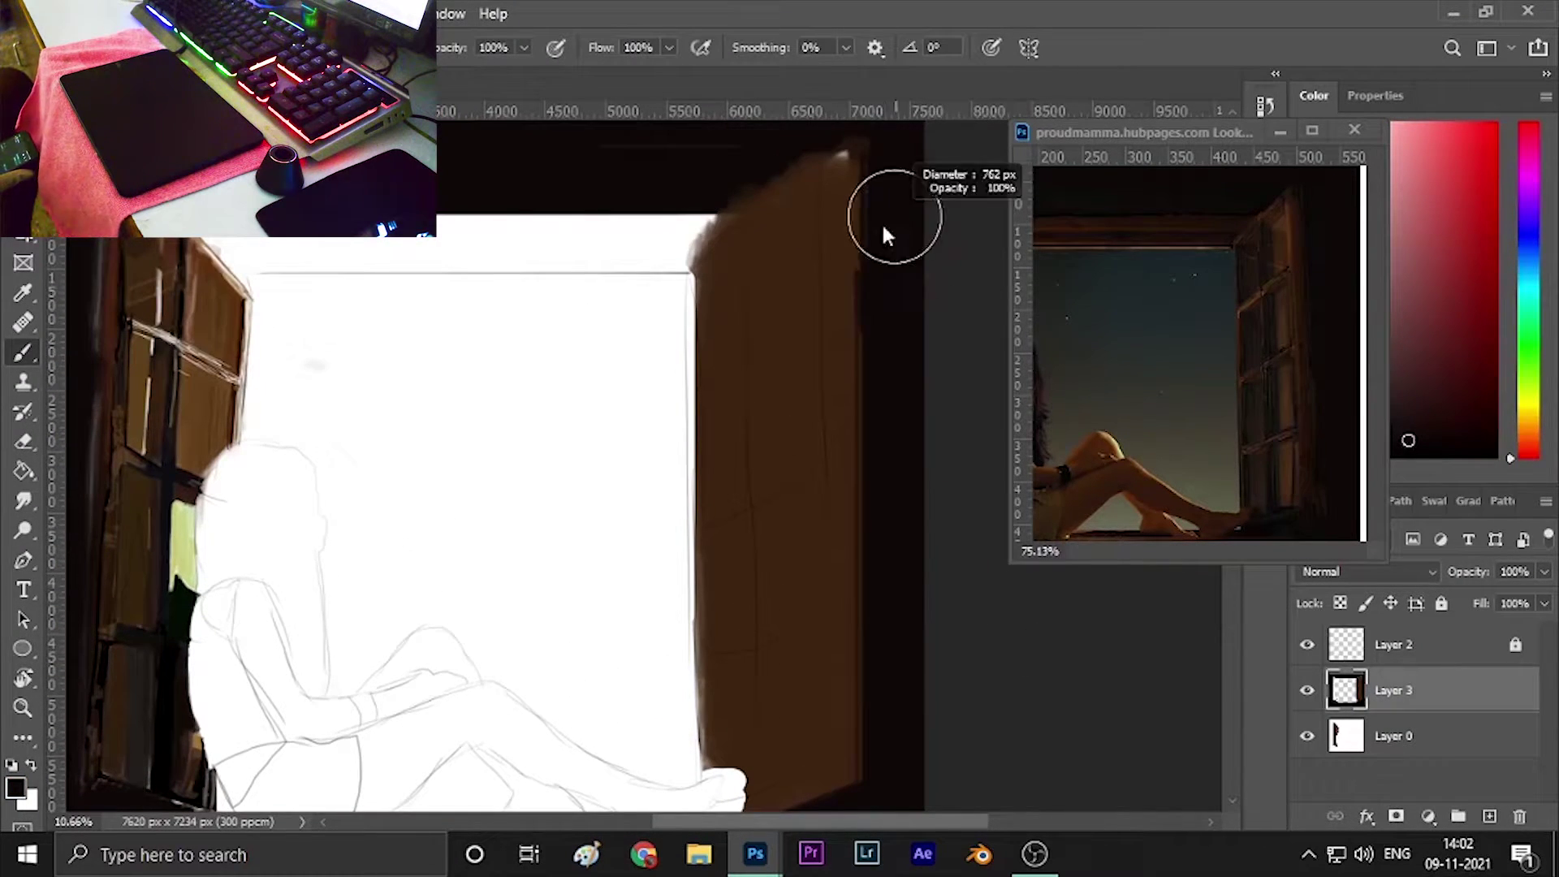
alt+click(713, 330)
key(4)
key(7)
mouse_move(414, 248)
mouse_down()
mouse_move(719, 243)
mouse_move(240, 273)
mouse_move(694, 269)
mouse_up()
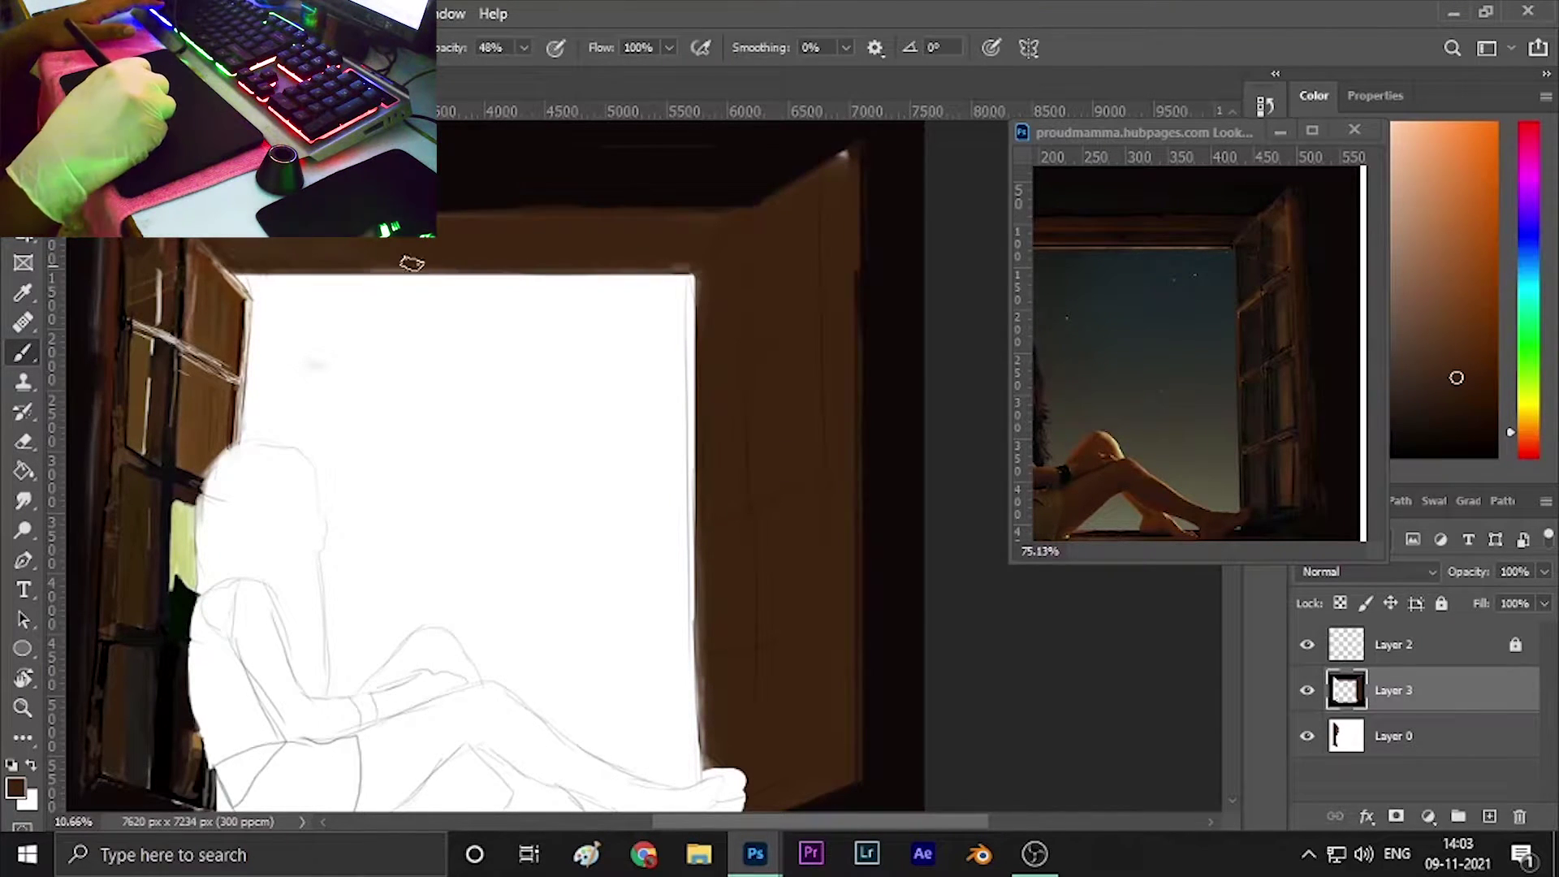
Sample new colours and brush brown along the window opening's top edge.
alt+click(539, 157)
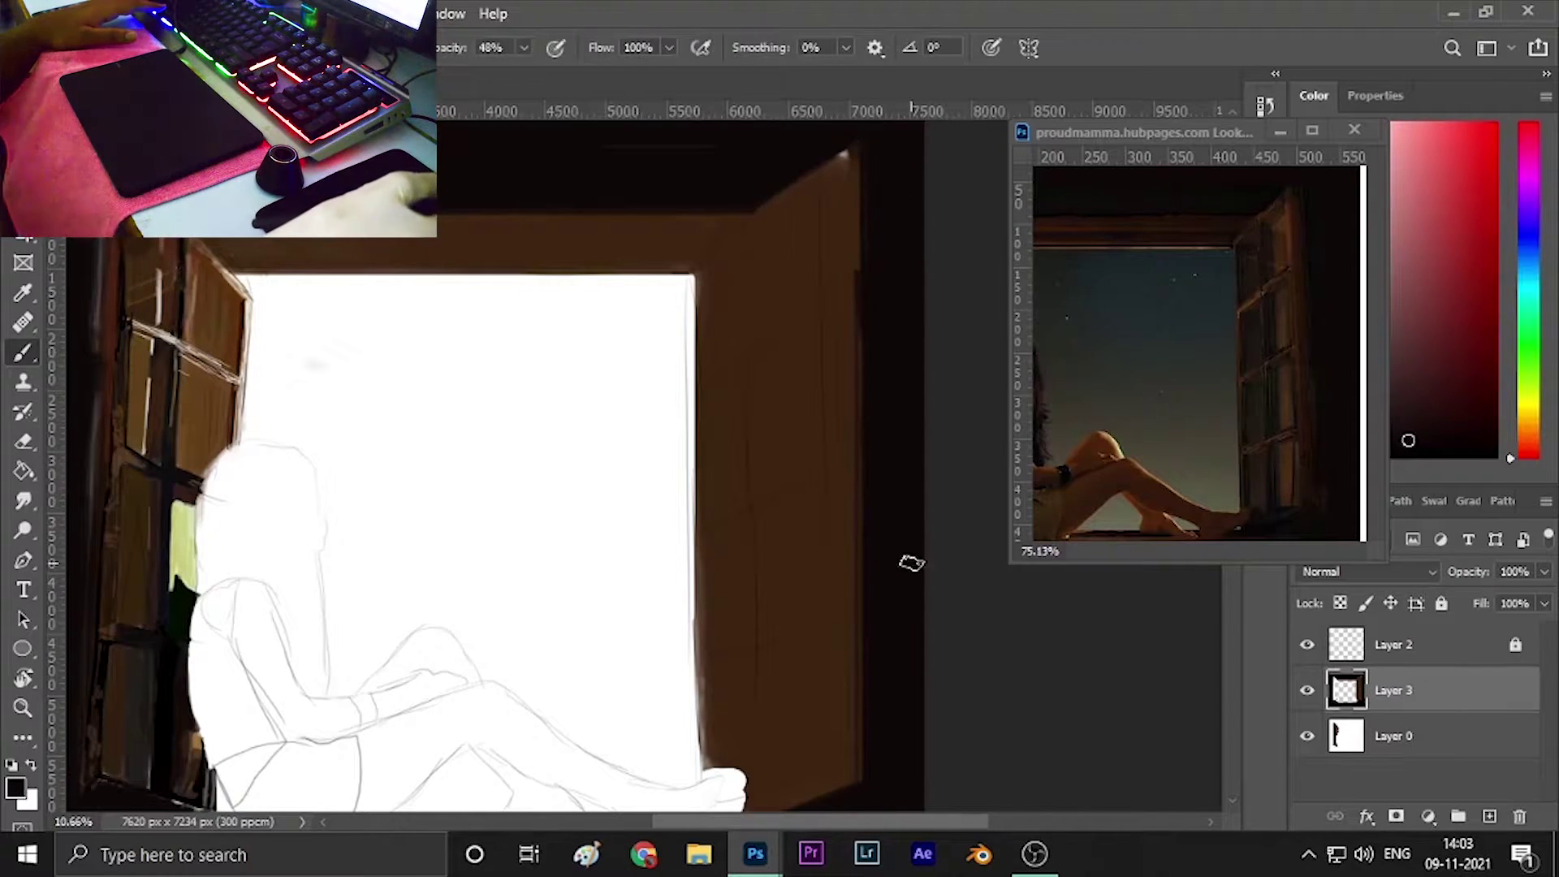
alt+click(832, 177)
scroll(1124, 349, left, 2)
key(i)
key(b)
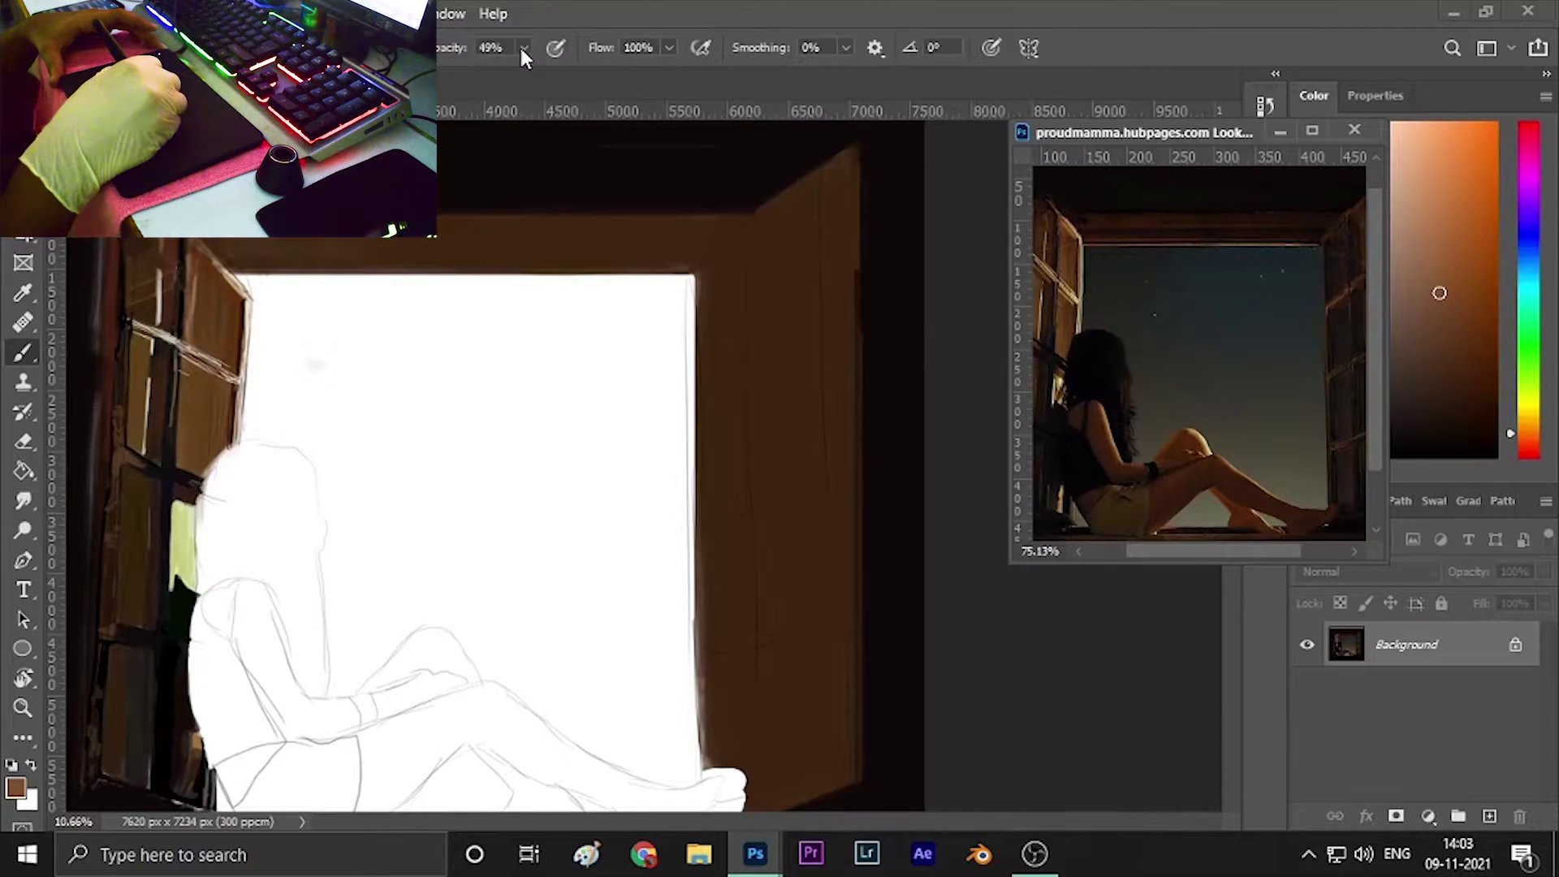
drag(1172, 139, 1091, 146)
alt+click(247, 274)
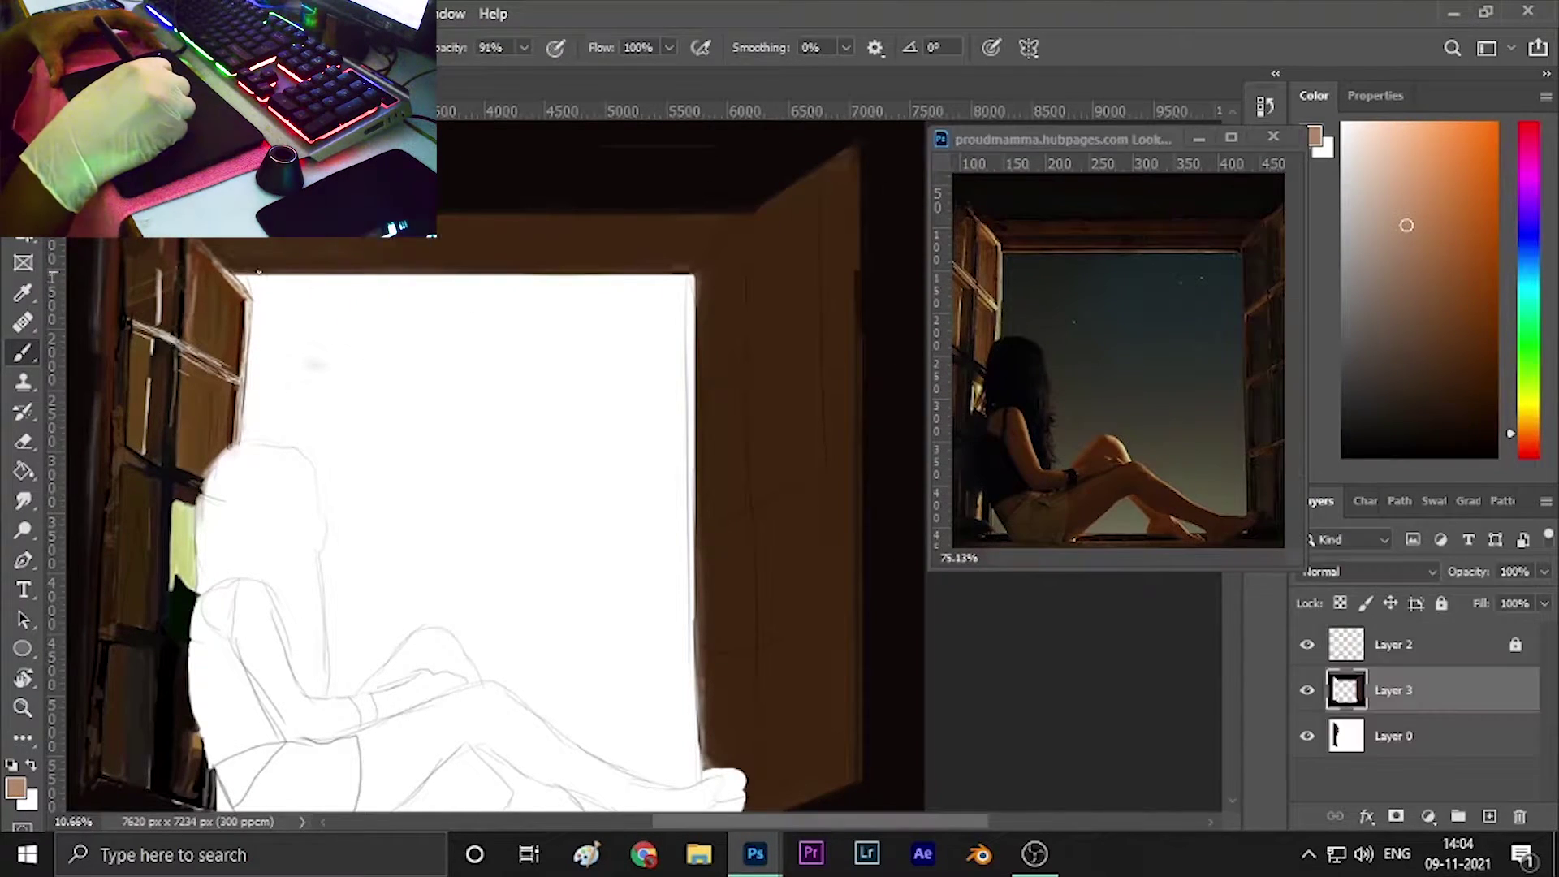
drag(253, 296, 467, 288)
Paint a dark line along the frame top and set stroke smoothing to 0%.
key(d)
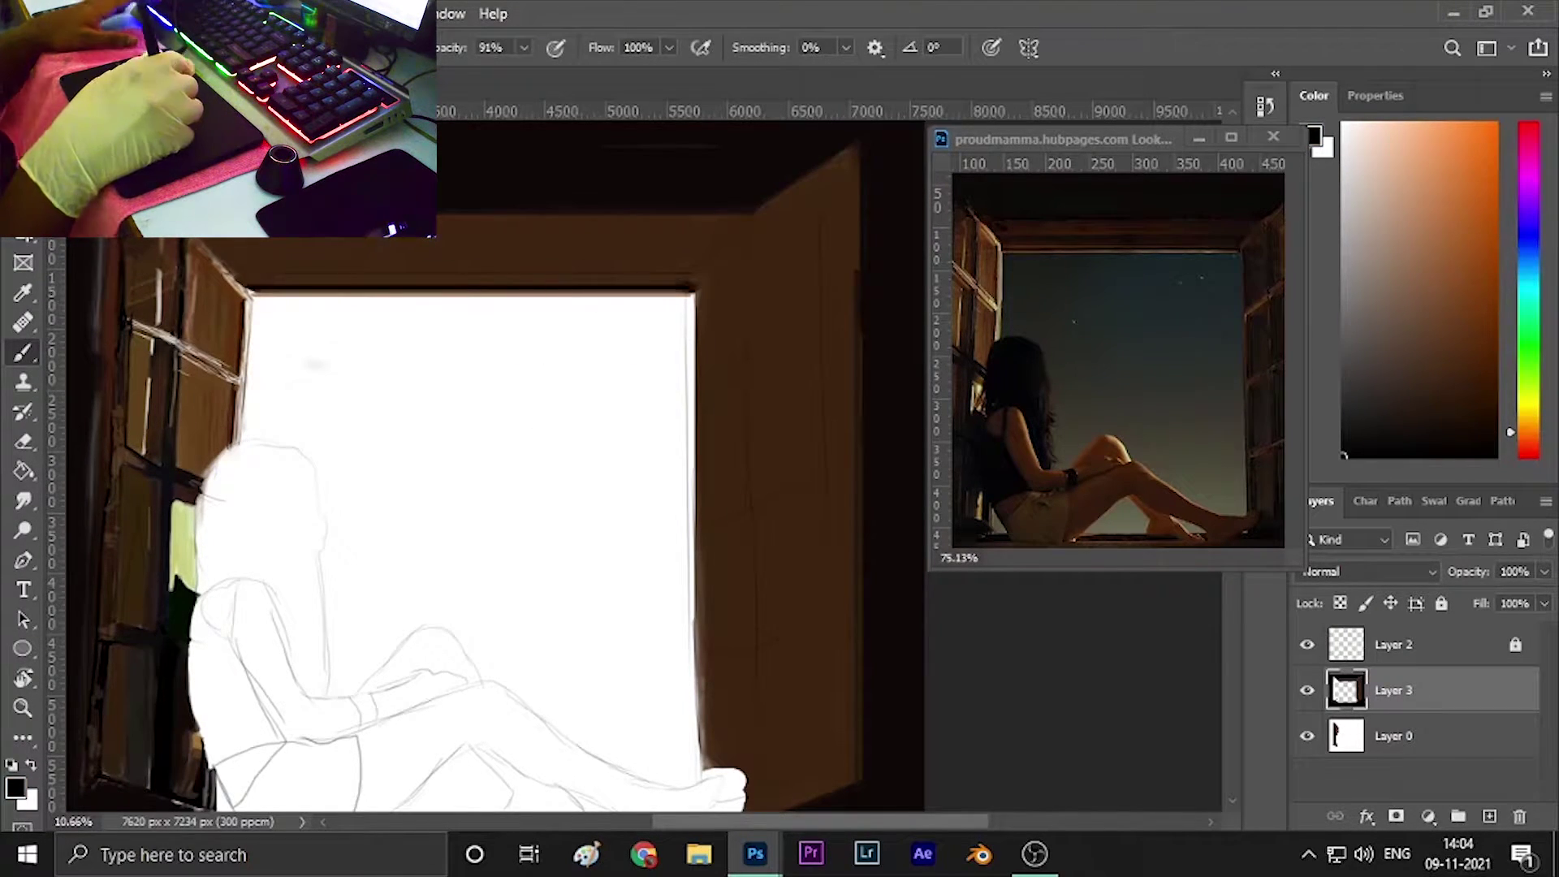
drag(438, 213, 752, 213)
key(5)
key(2)
mouse_move(243, 272)
mouse_down()
mouse_move(694, 272)
mouse_move(459, 244)
mouse_up()
click(874, 47)
Pick dark brown, light beige and near-black colours, adjusting opacity between 50% and 100%.
alt+click(1051, 208)
key(5)
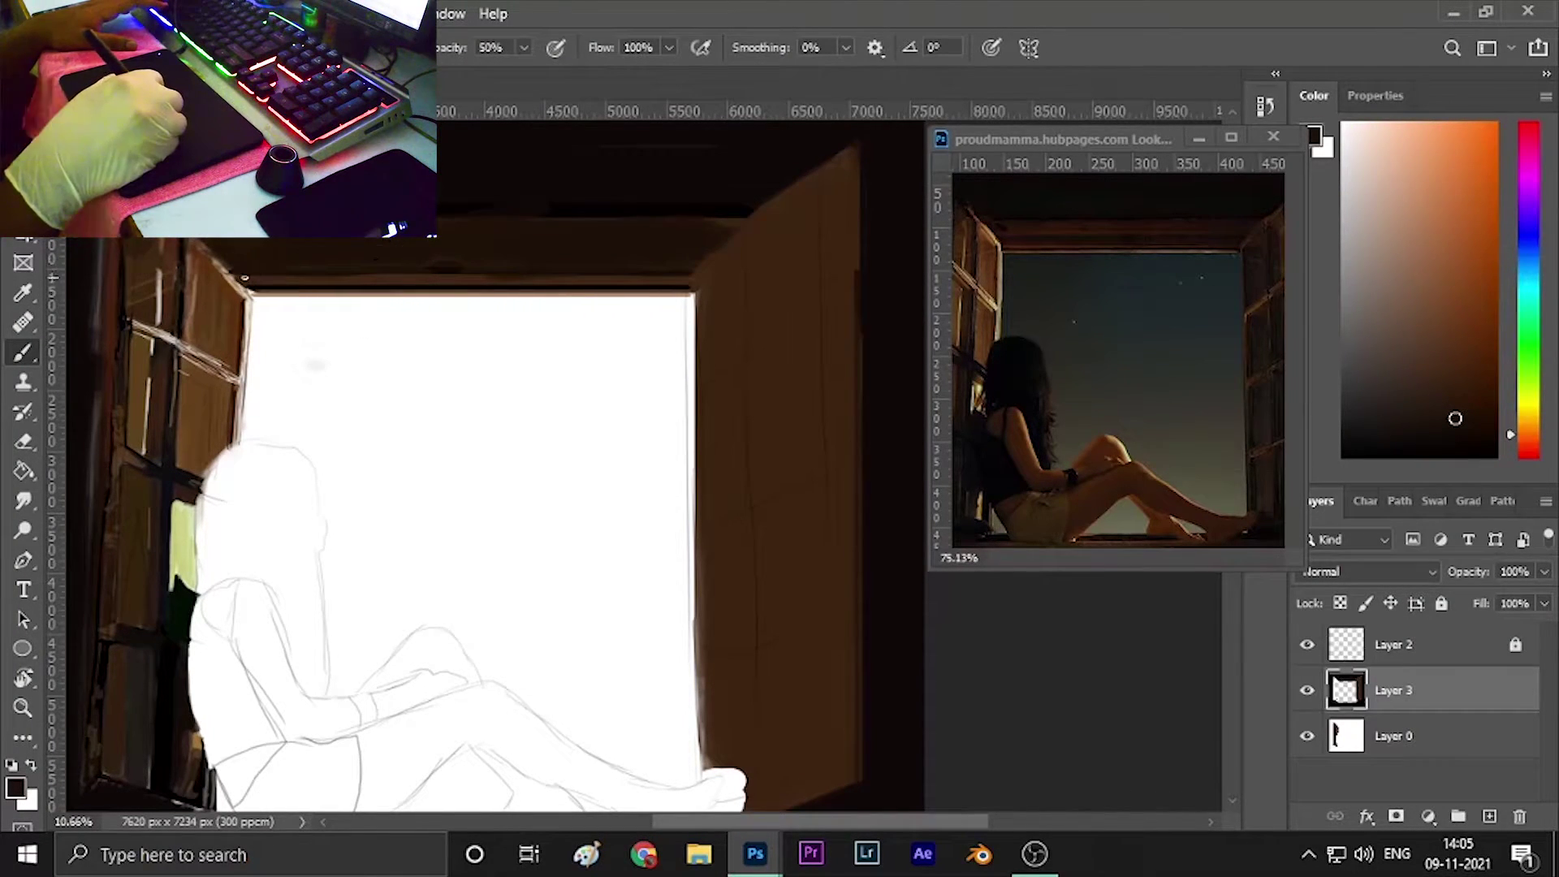
key(0)
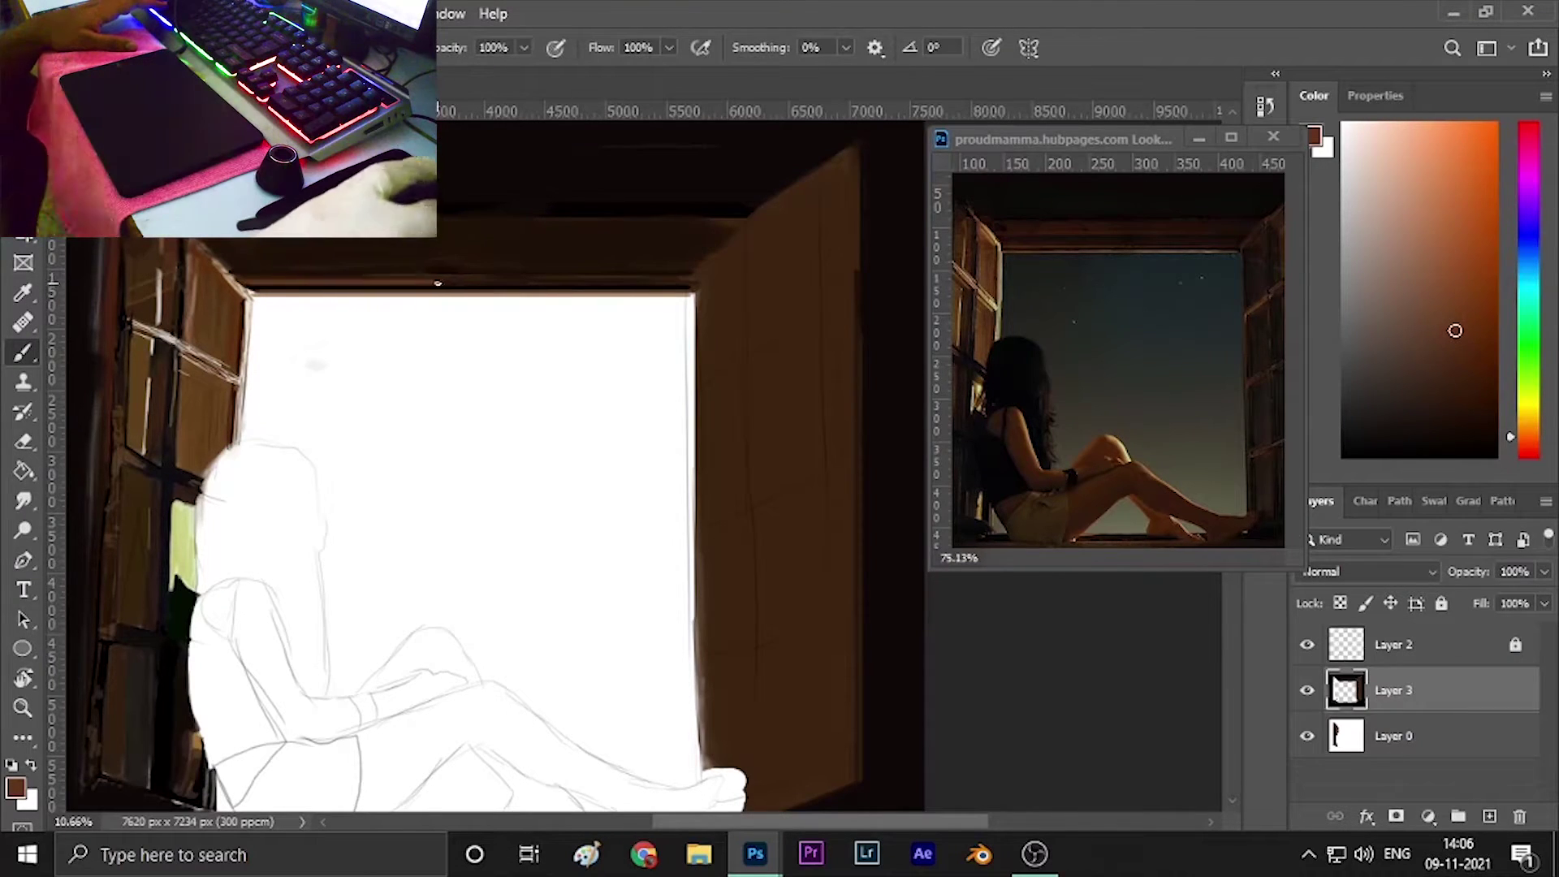
click(1354, 195)
click(1396, 445)
Paint a dark brown stroke down the right window edge at full brush opacity.
key(3)
key(1)
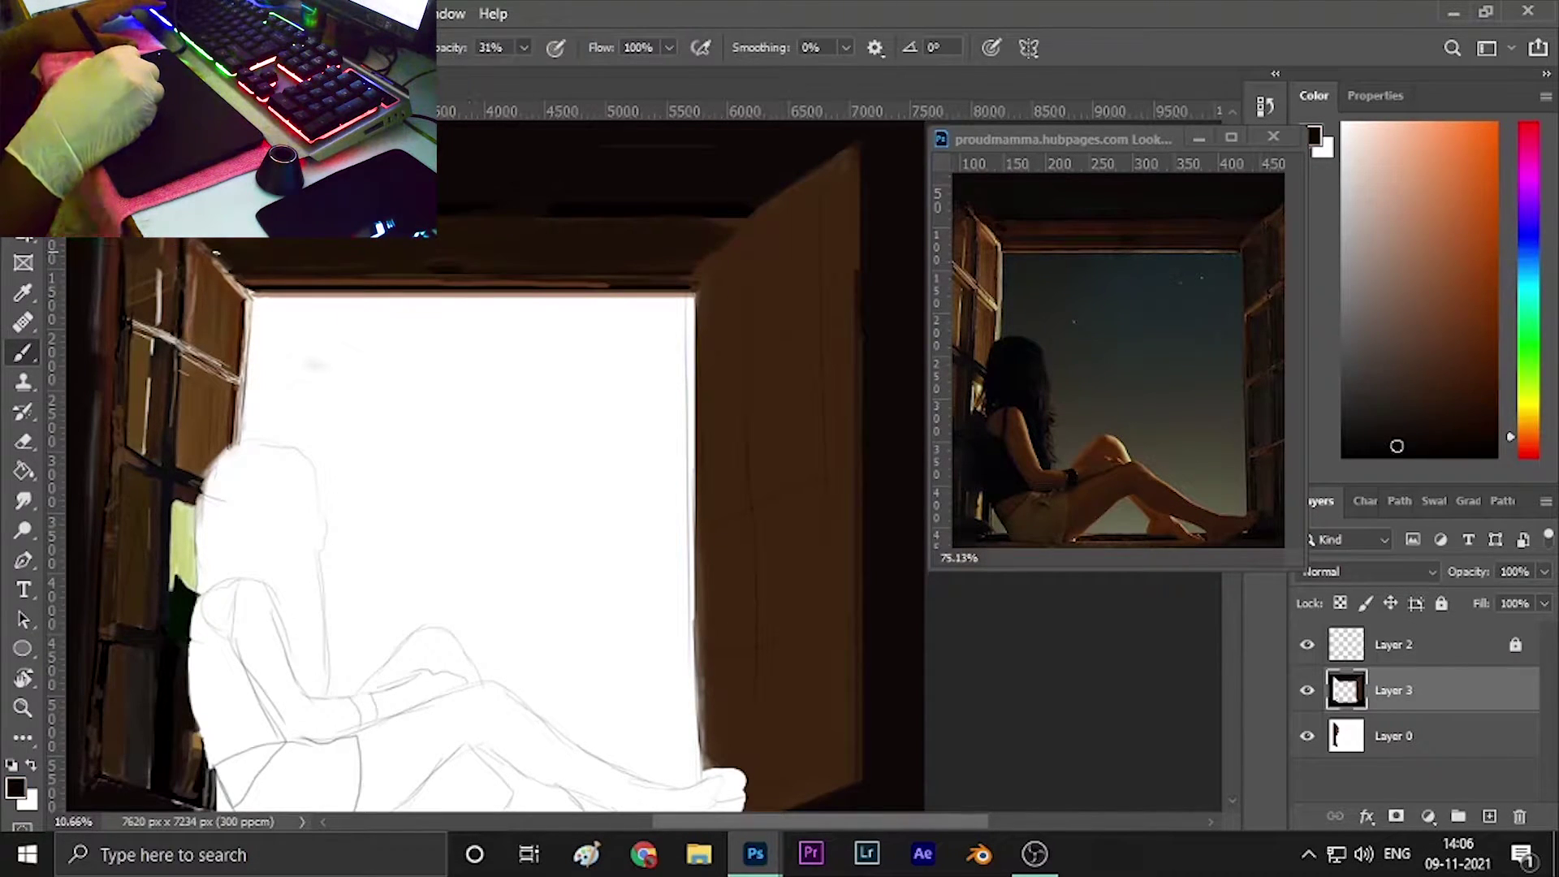
alt+click(1075, 229)
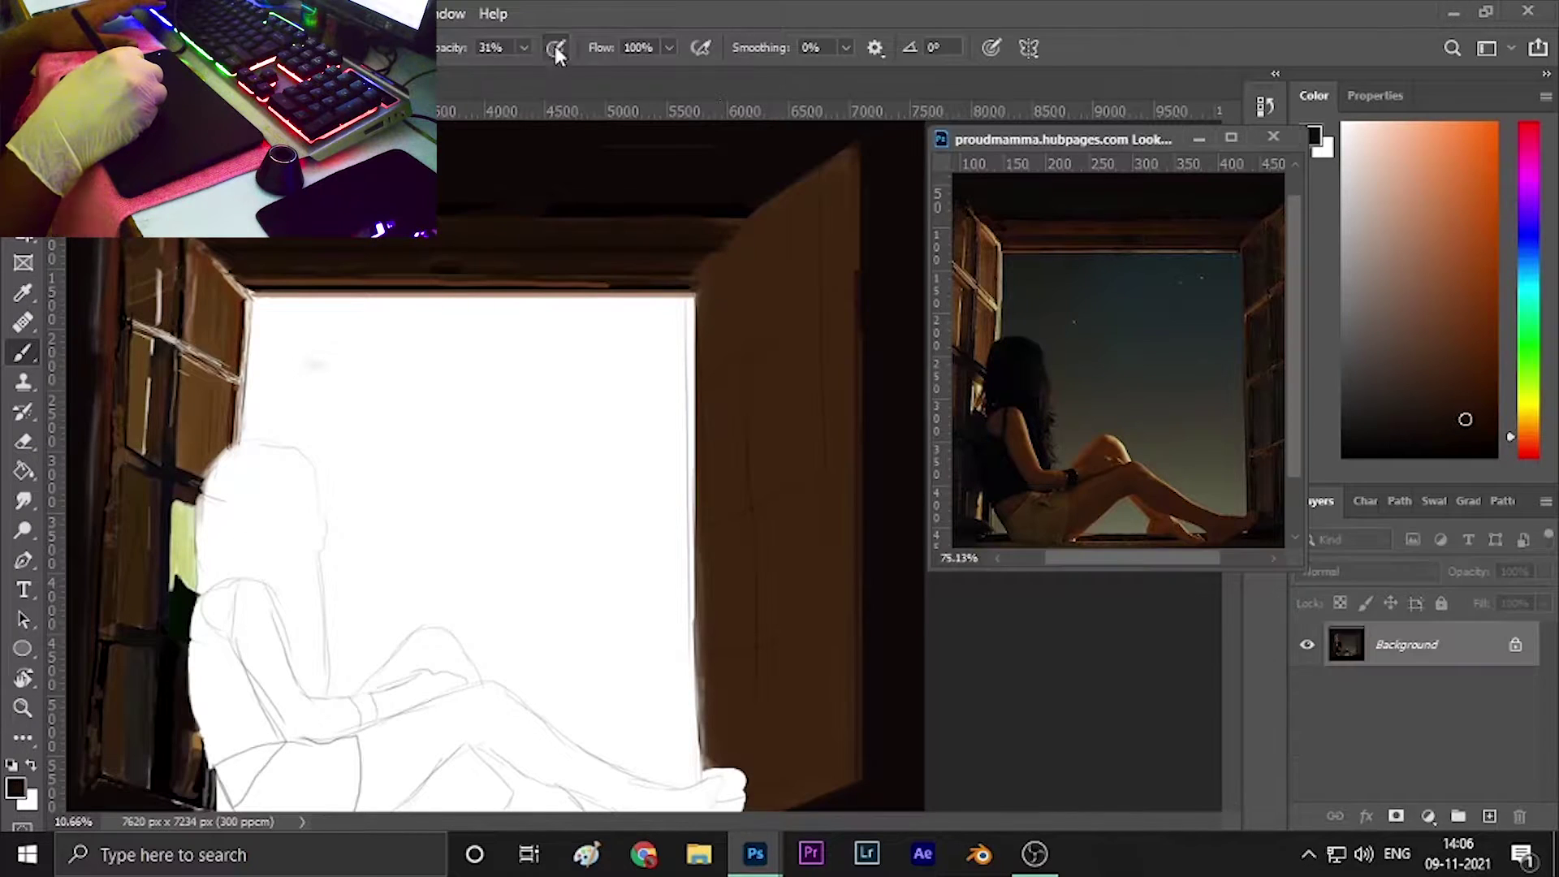
key(7)
key(5)
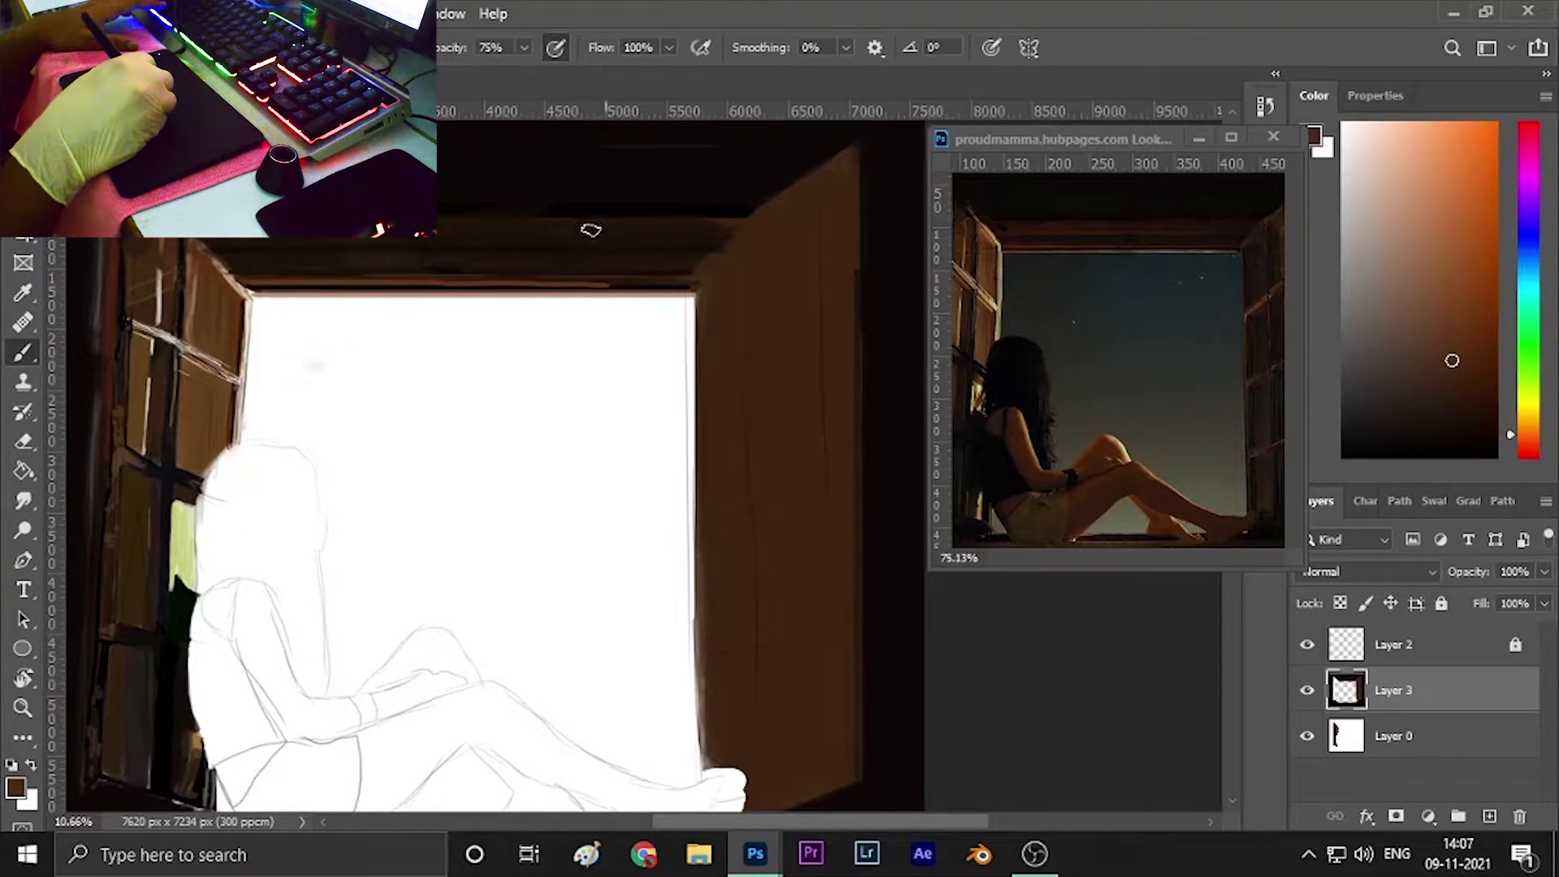
drag(618, 438, 577, 442)
drag(1178, 455, 1218, 455)
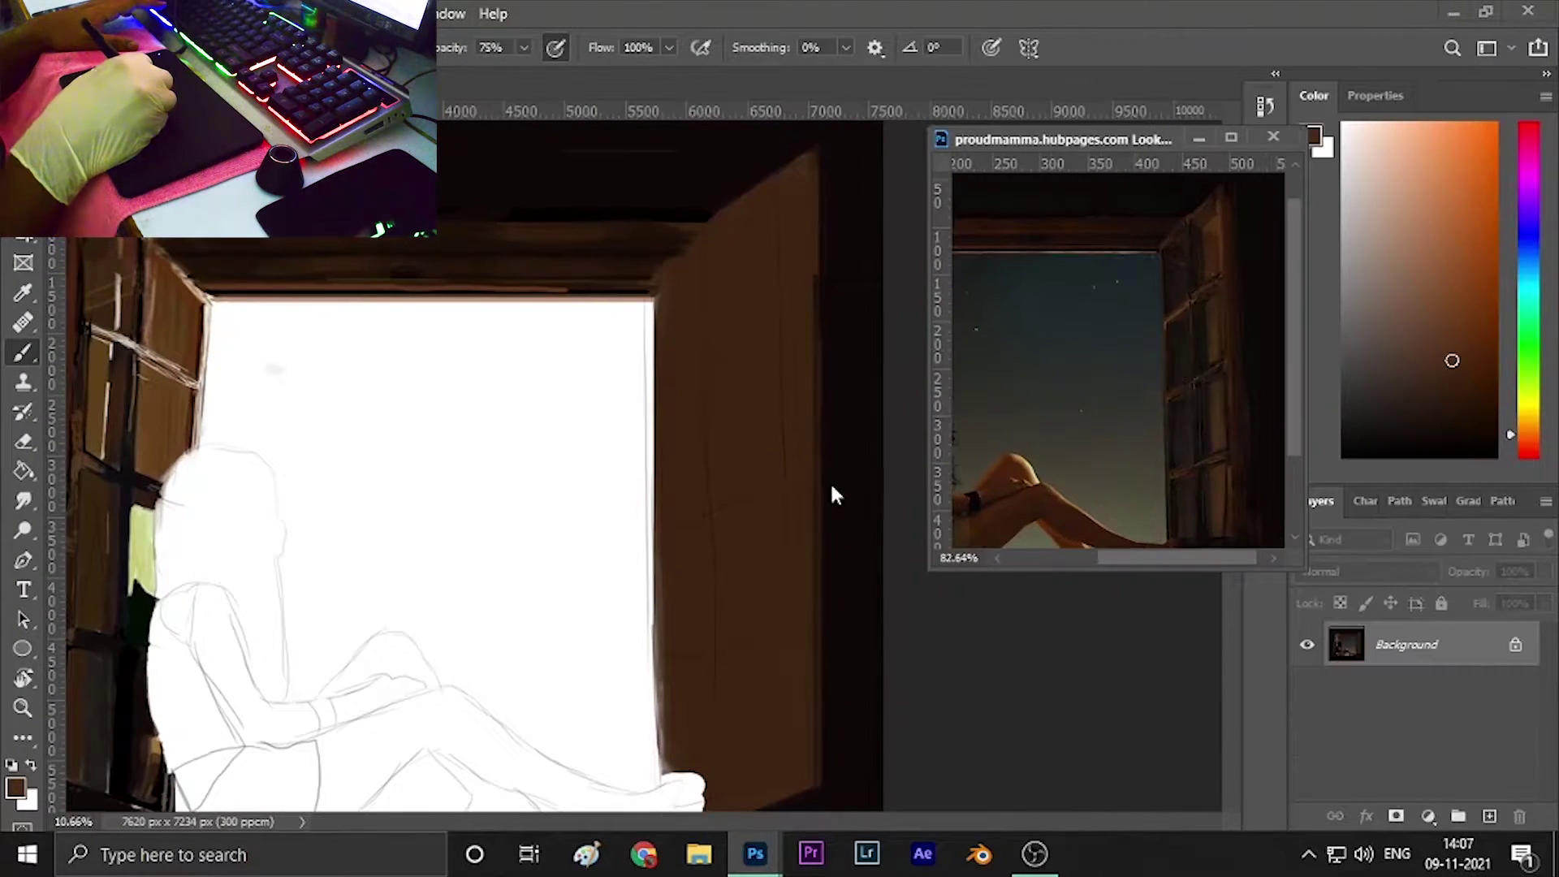
key(0)
drag(649, 297, 668, 738)
Extend the window-edge stroke, then paint black panel lines on the open right shutter.
key(e)
drag(649, 515, 636, 649)
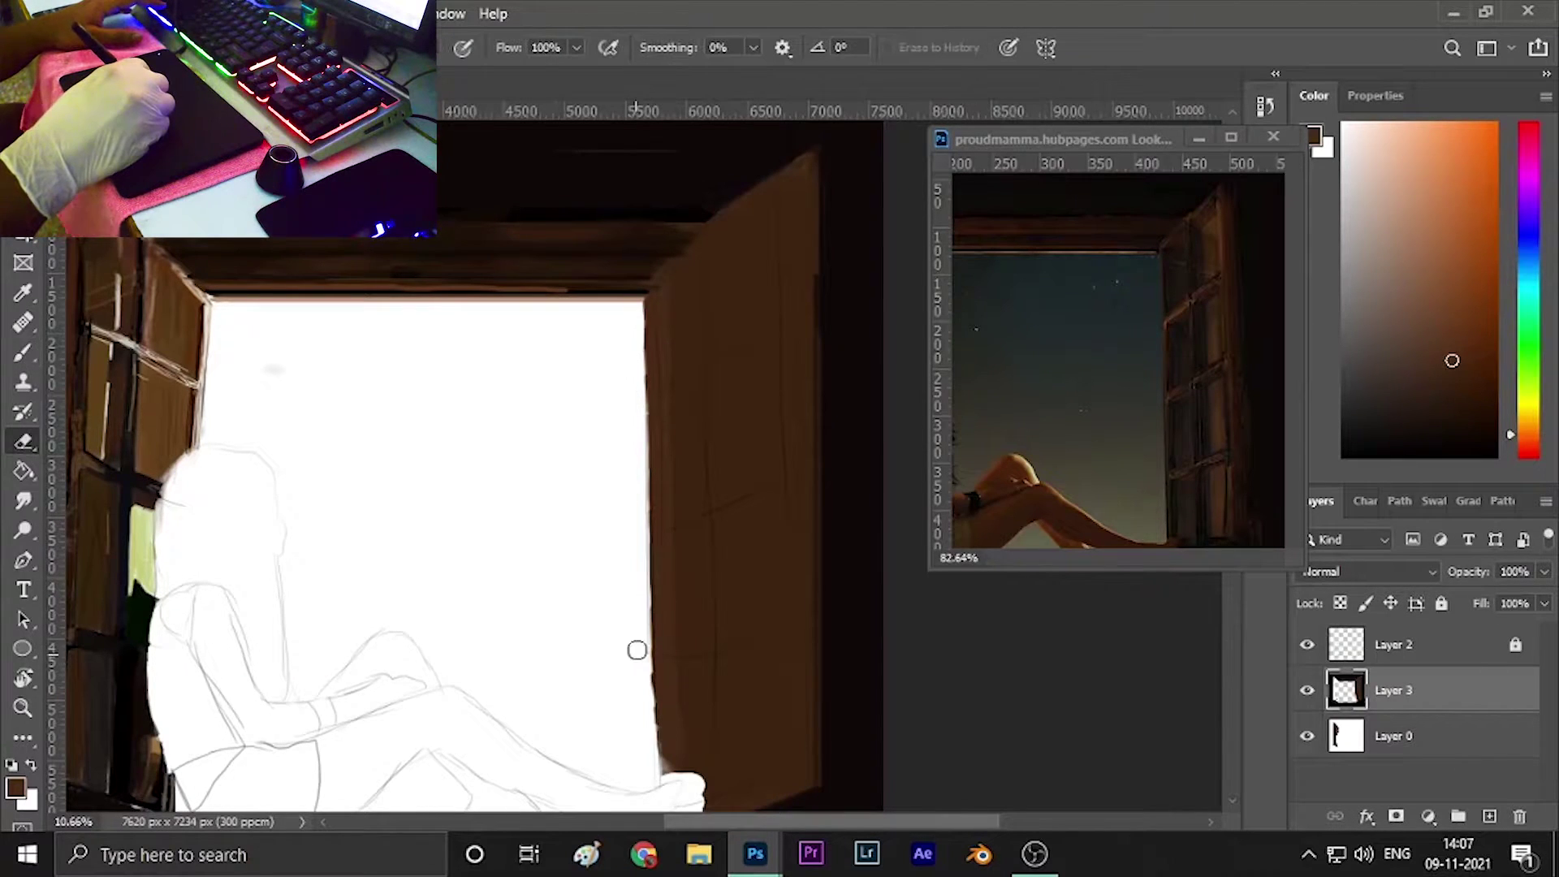
key(d)
key(b)
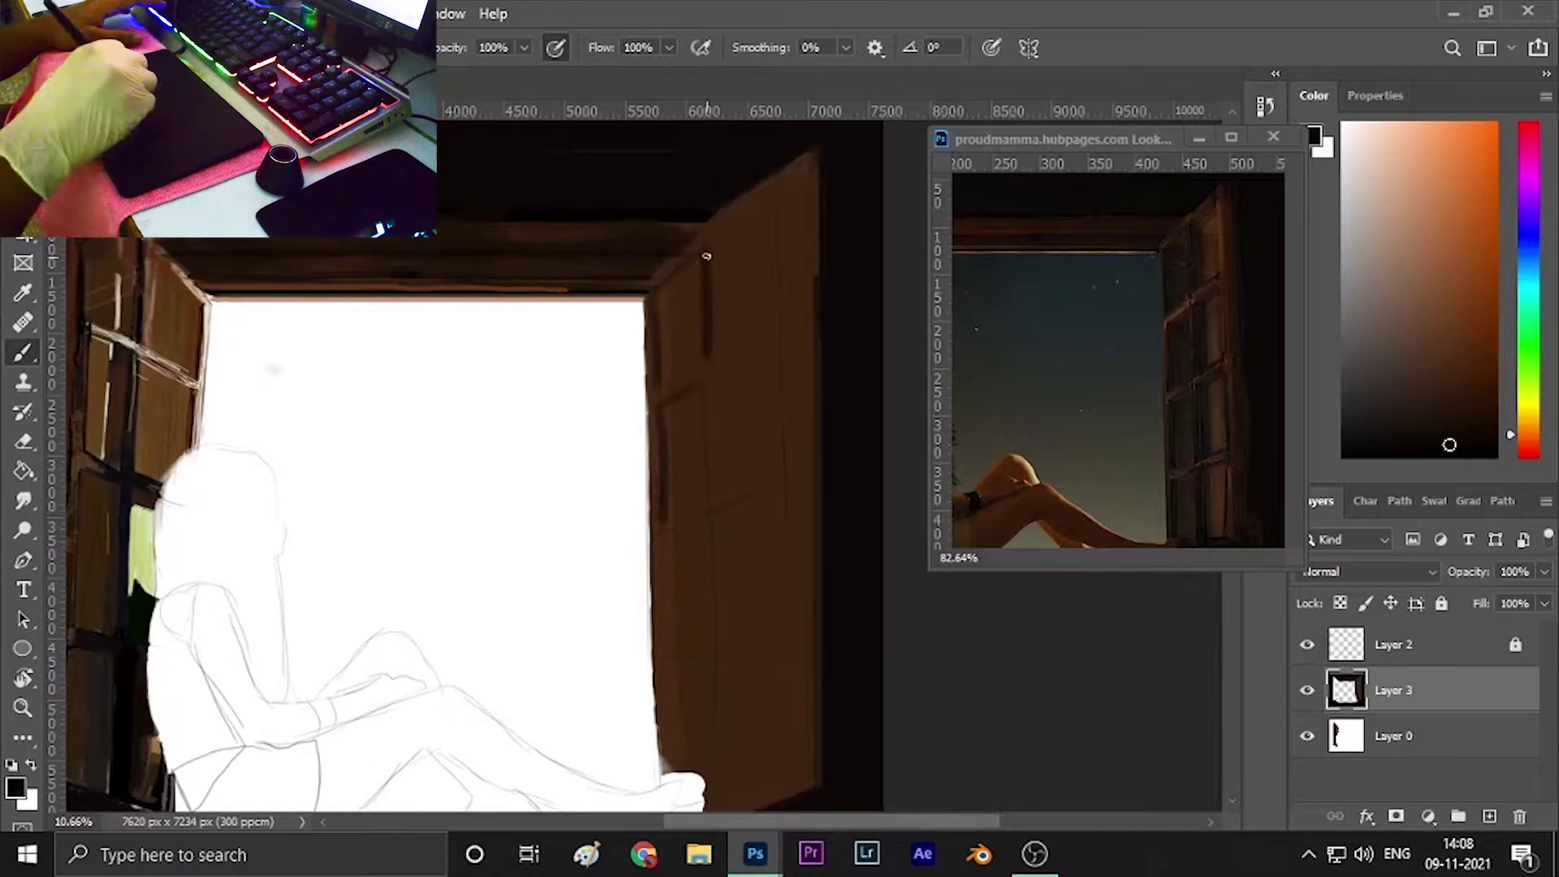
mouse_move(706, 256)
mouse_down()
mouse_move(713, 347)
mouse_move(773, 185)
mouse_move(693, 245)
mouse_up()
Sample browns from the reference shutter and shade the shutter deeper brown at 62% opacity.
alt+click(1201, 406)
click(772, 211)
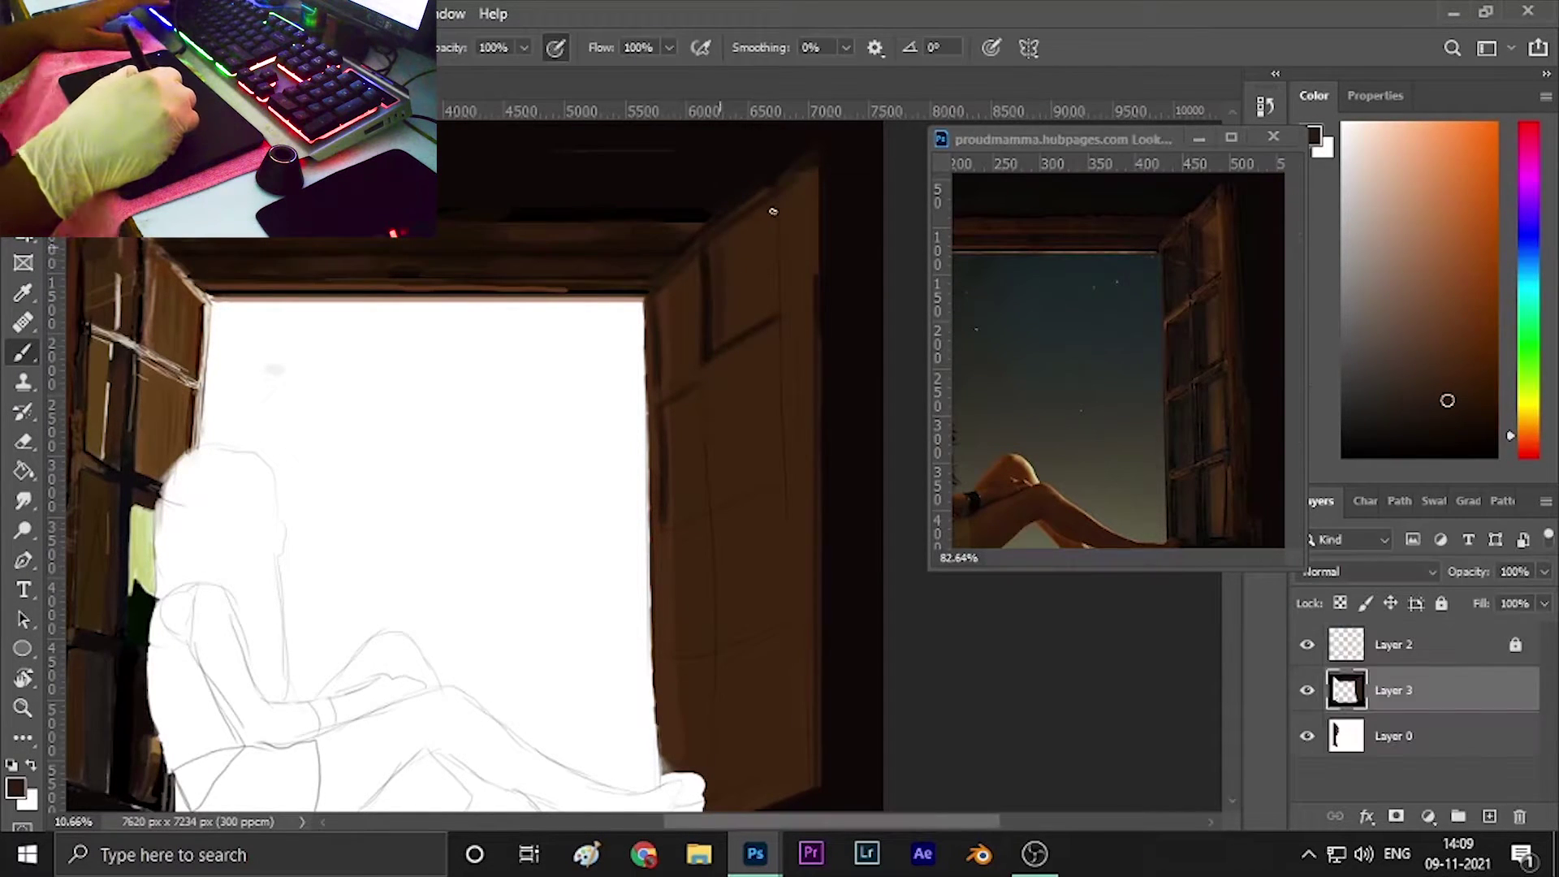
alt+click(1186, 272)
click(770, 229)
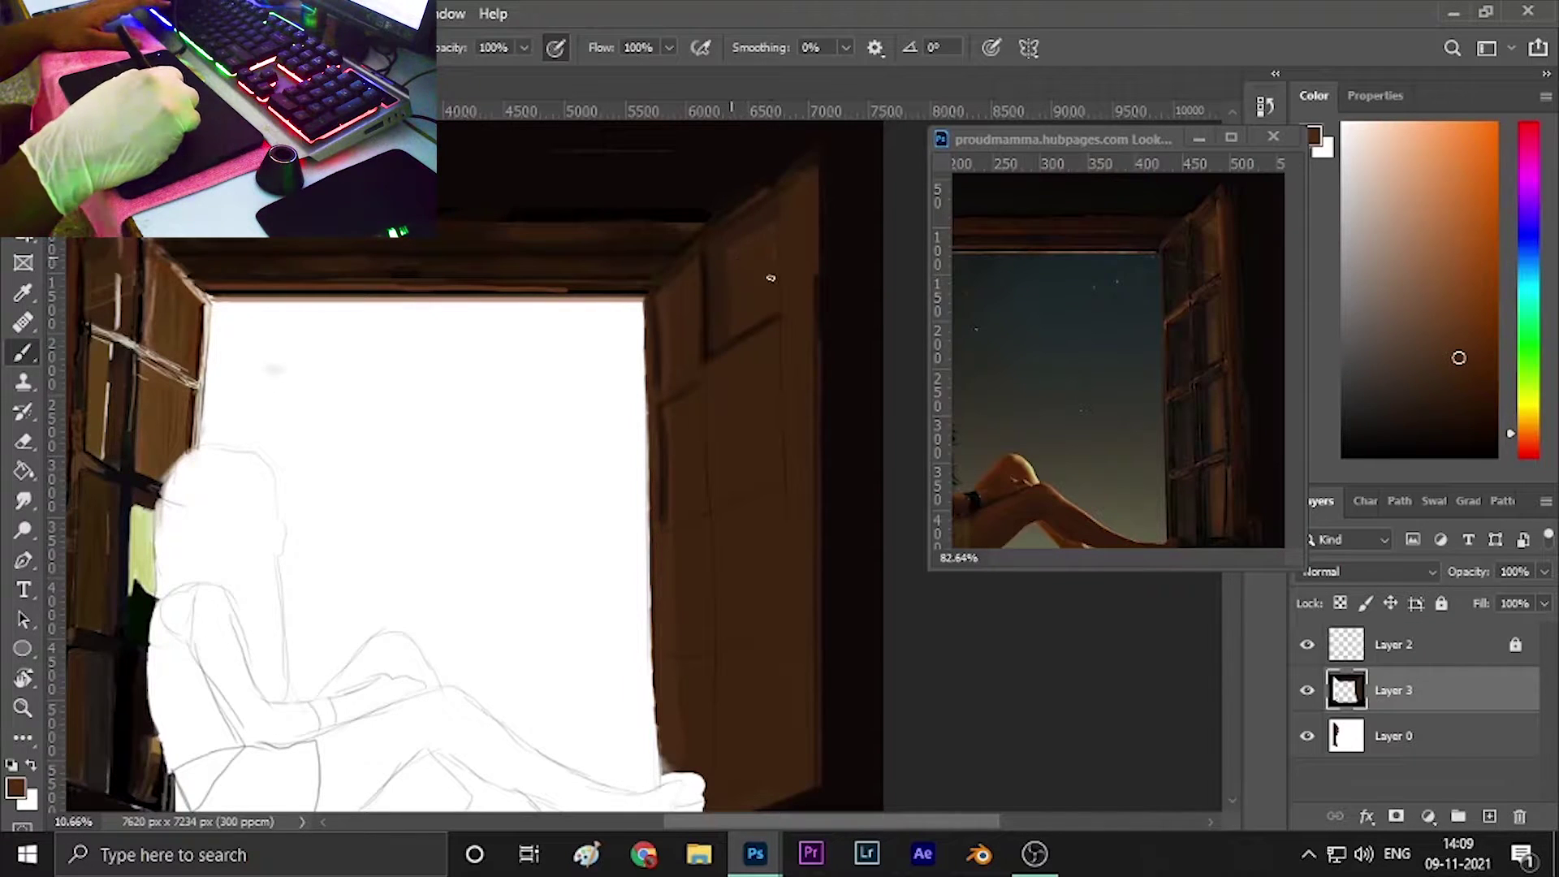
alt+click(1158, 283)
click(739, 214)
key(6)
key(2)
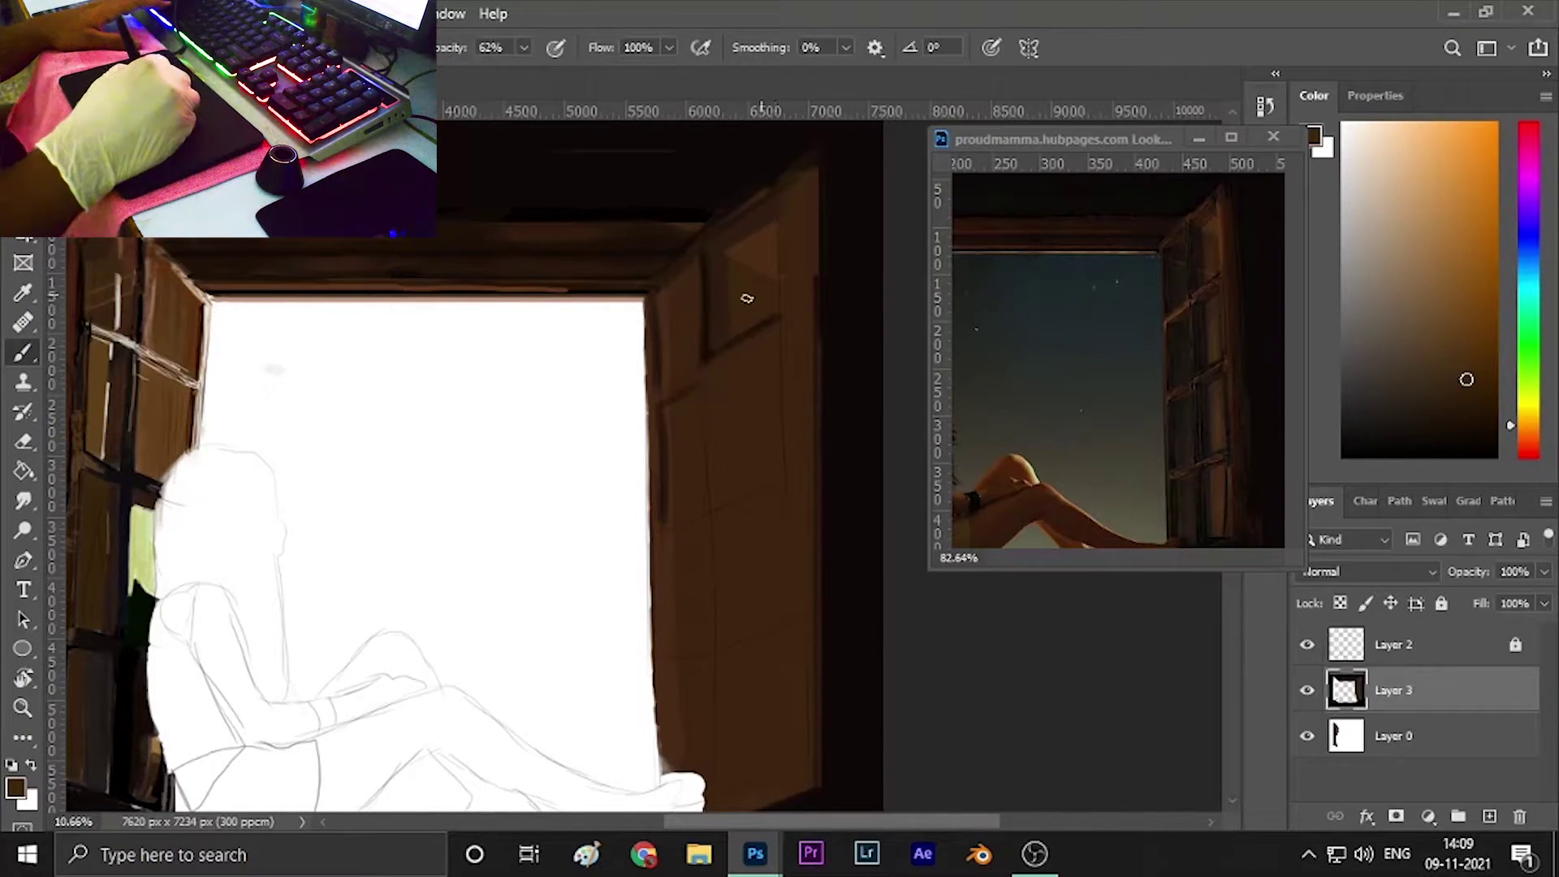
alt+click(747, 299)
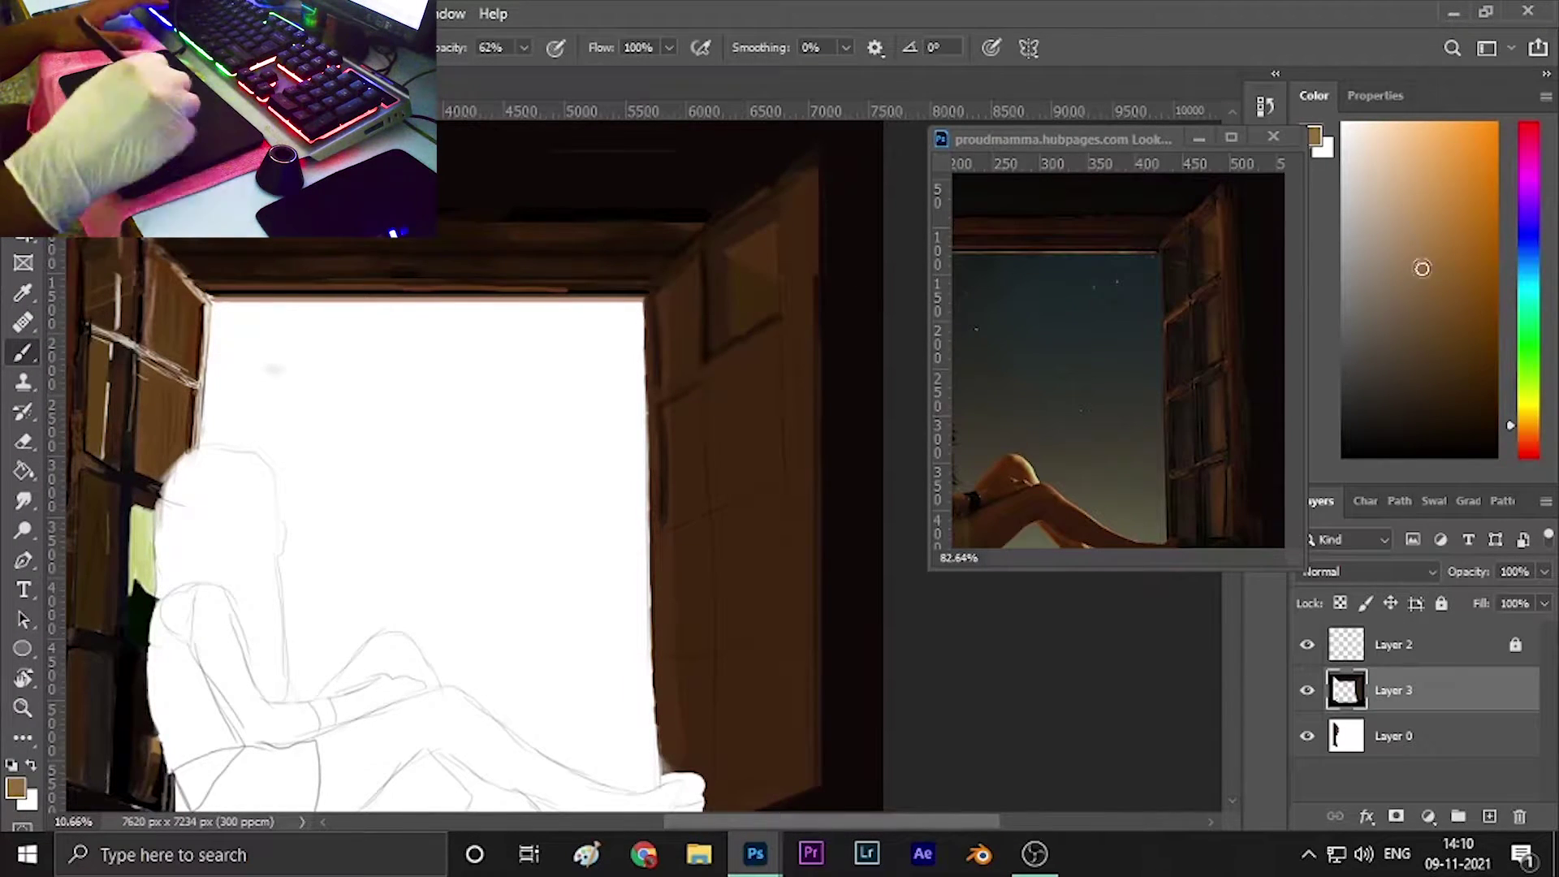
alt+click(750, 272)
drag(524, 48, 569, 73)
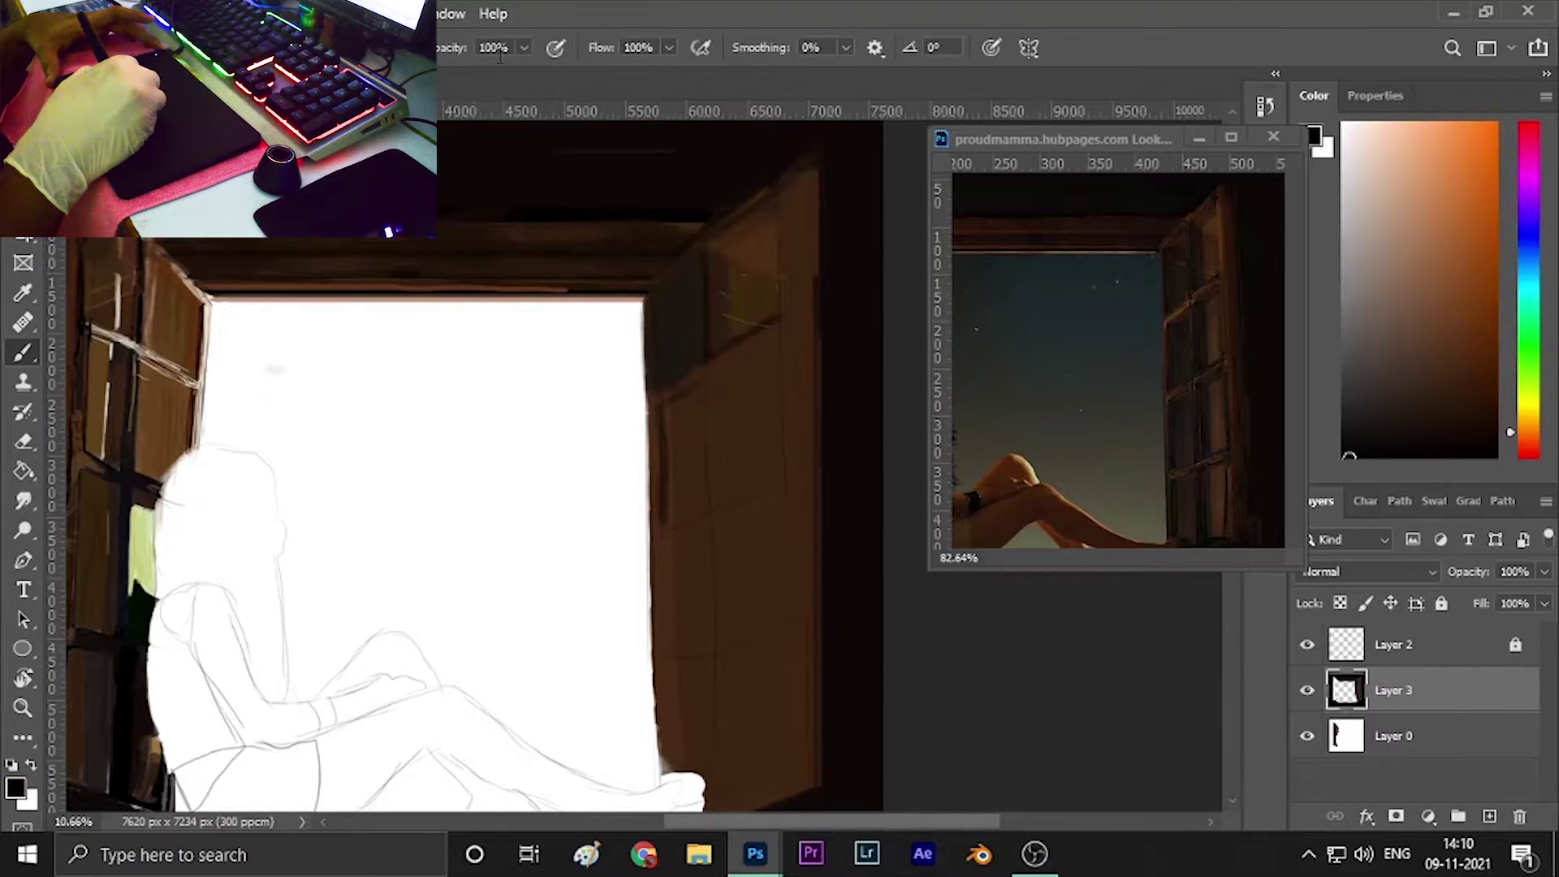
Darken the right door frame's edge at 52% opacity, then pick light brown at full opacity.
key(5)
key(2)
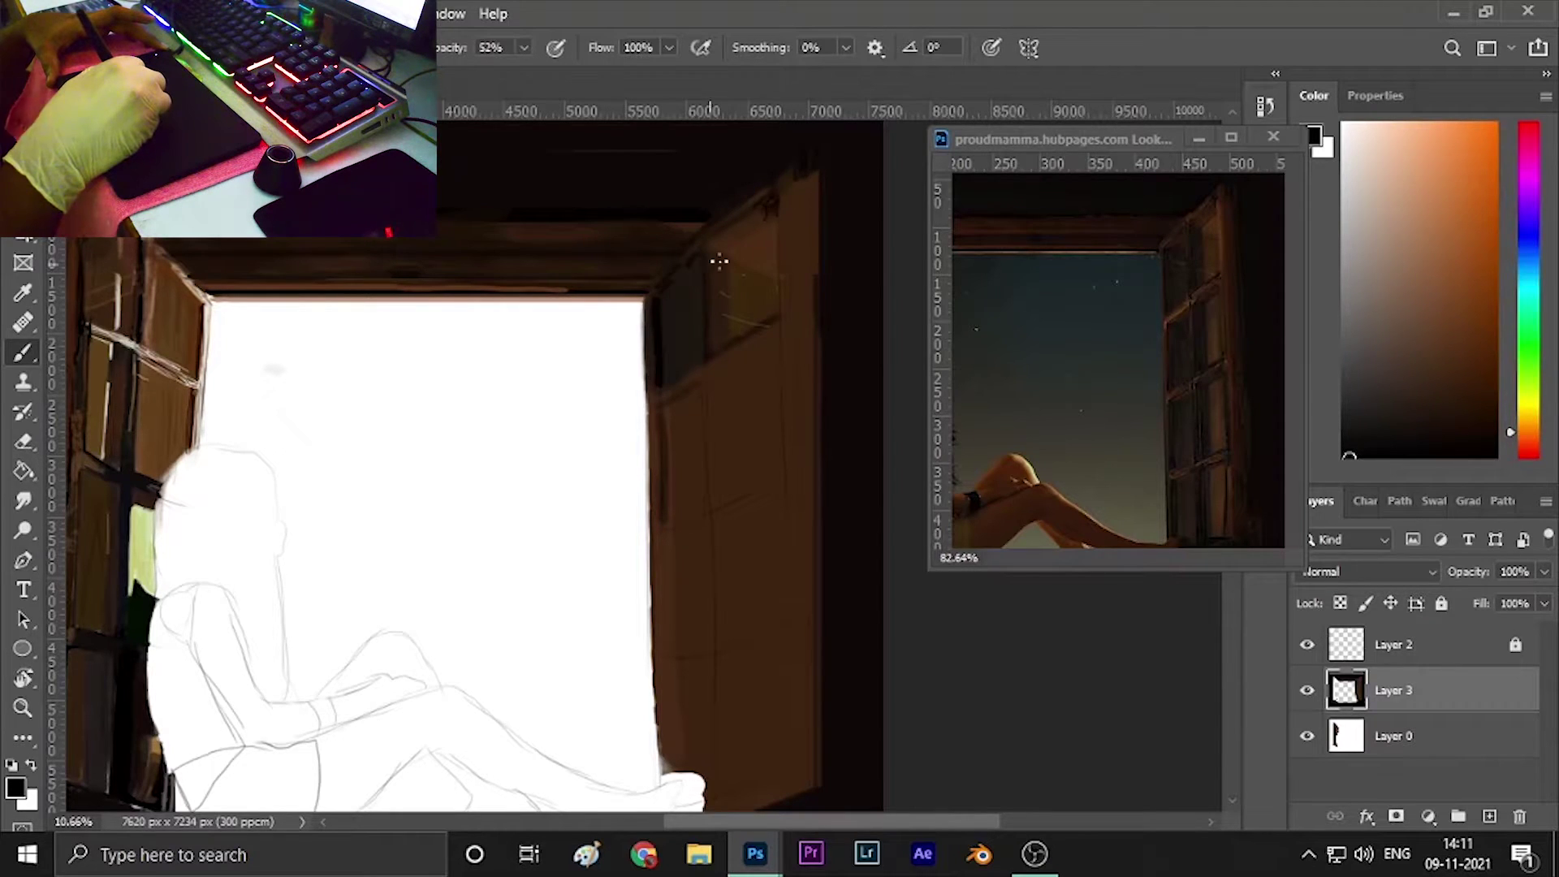
drag(708, 330, 709, 362)
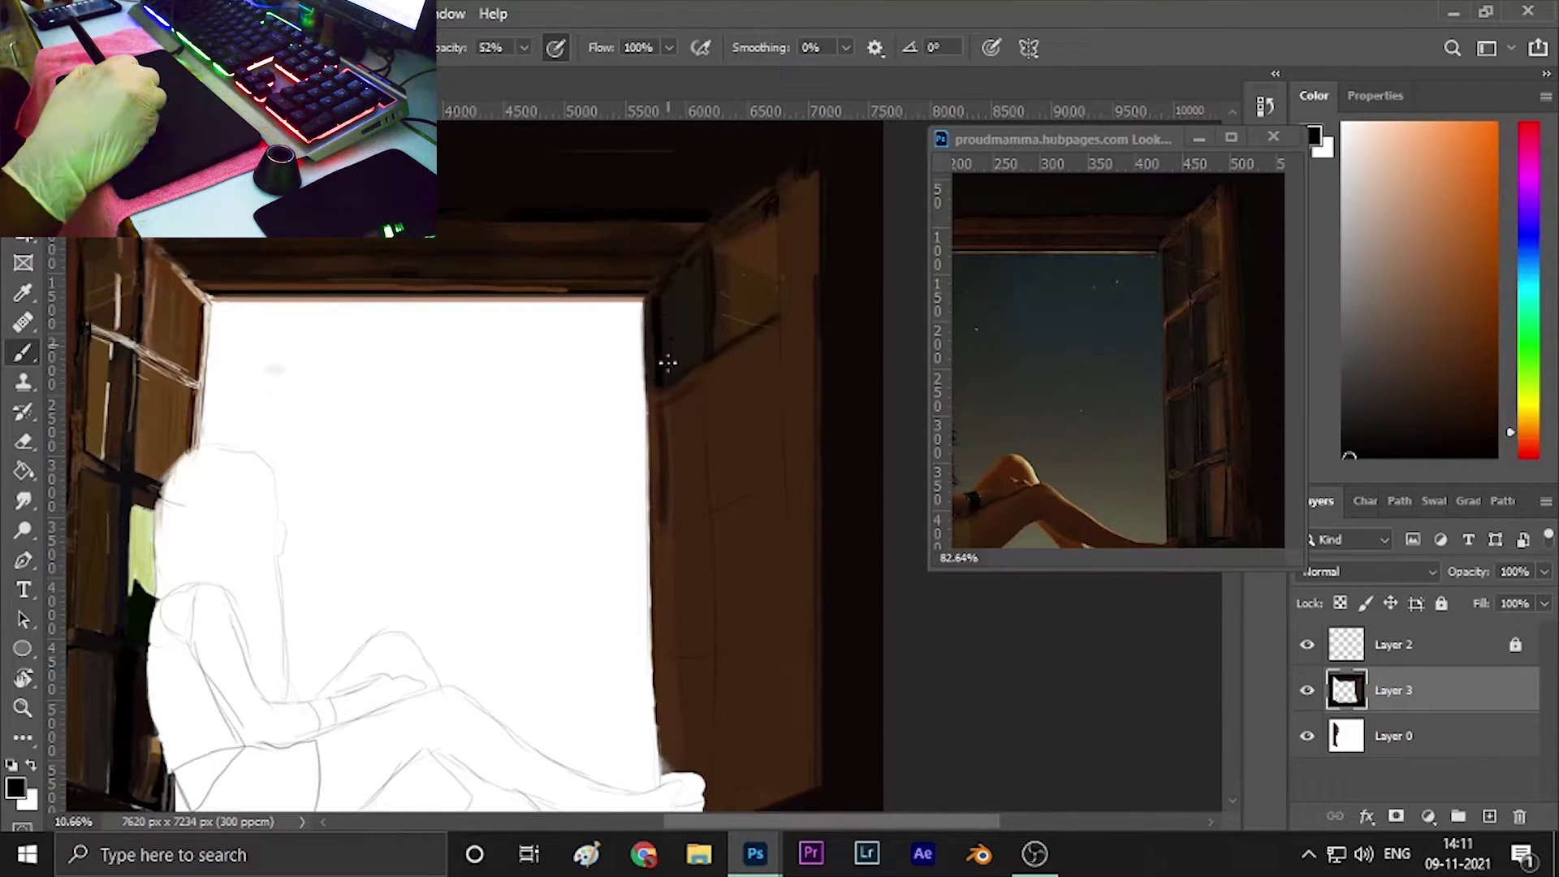
click(1390, 265)
key(0)
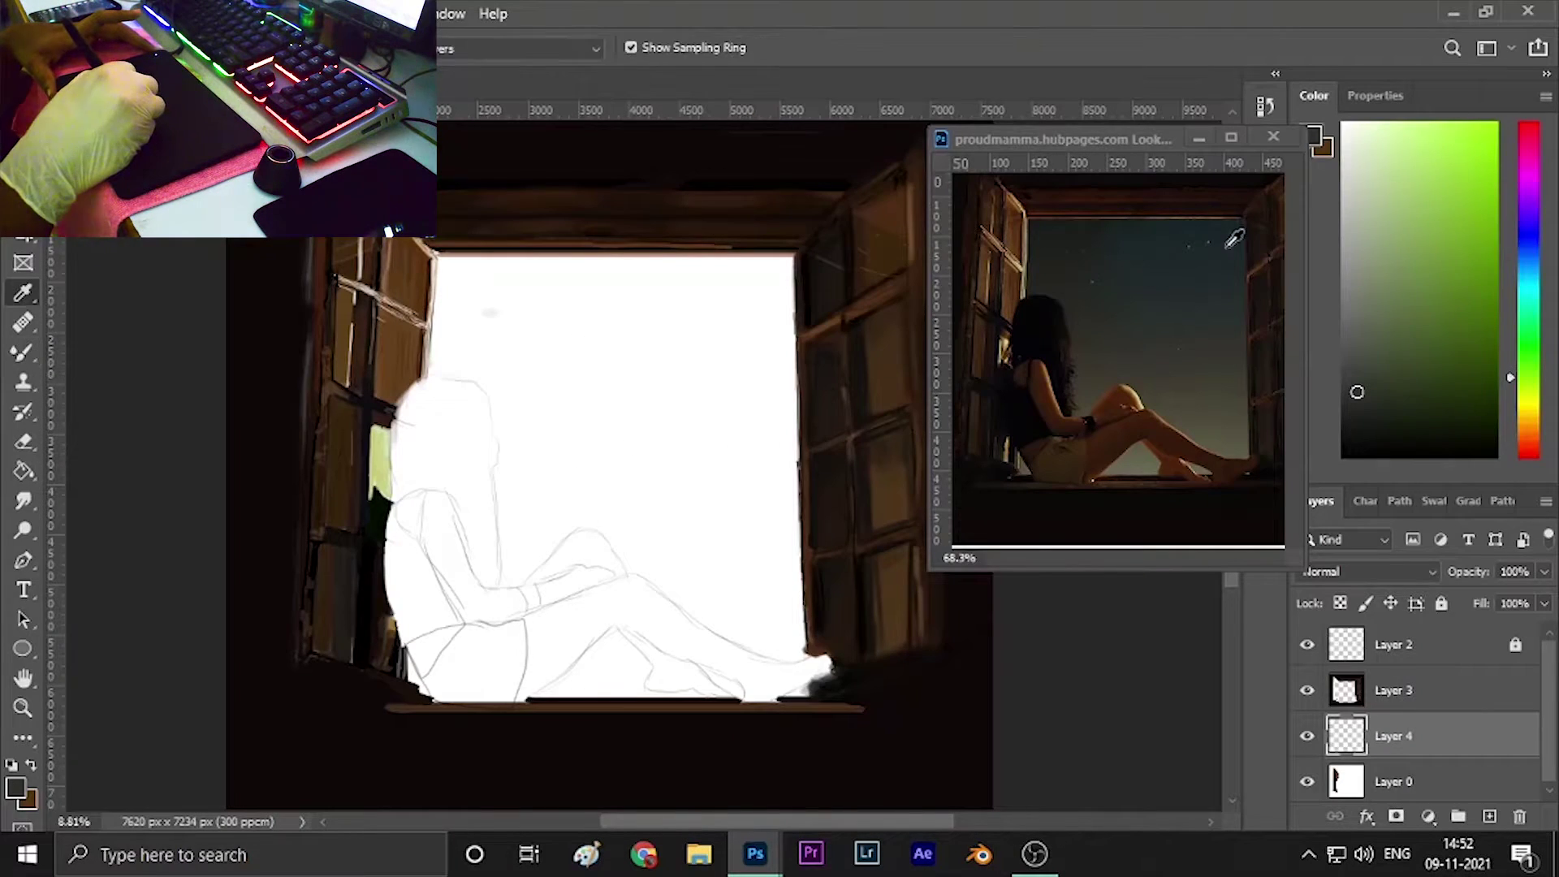
Trace the window opening around the girl and make it a selection with 2 px feather.
click(439, 258)
click(796, 258)
click(806, 652)
click(772, 661)
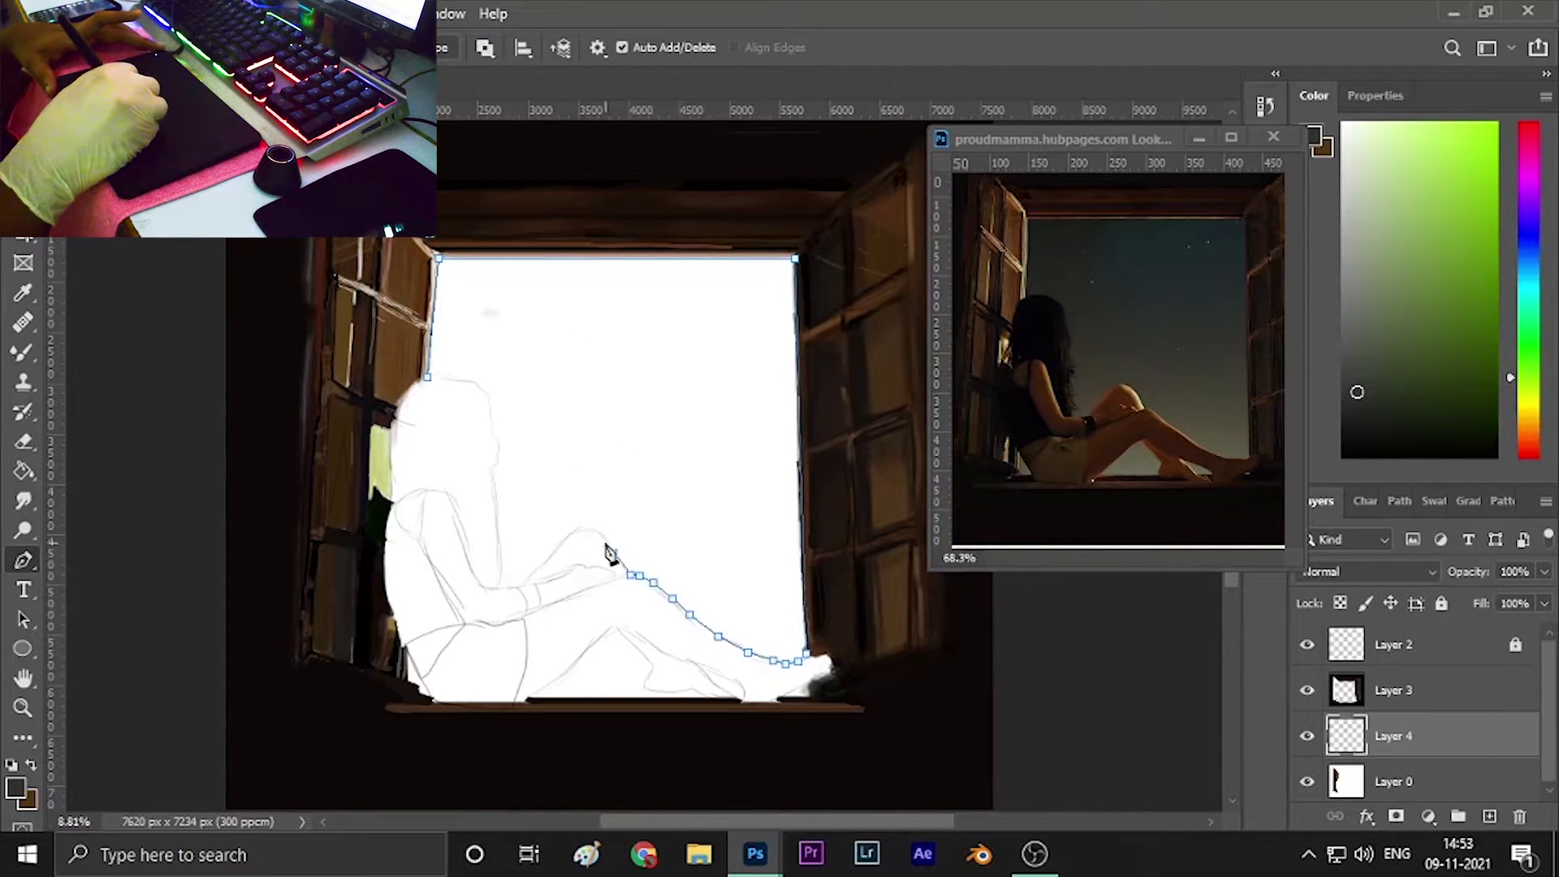
click(496, 445)
click(425, 376)
right_click(686, 319)
click(763, 414)
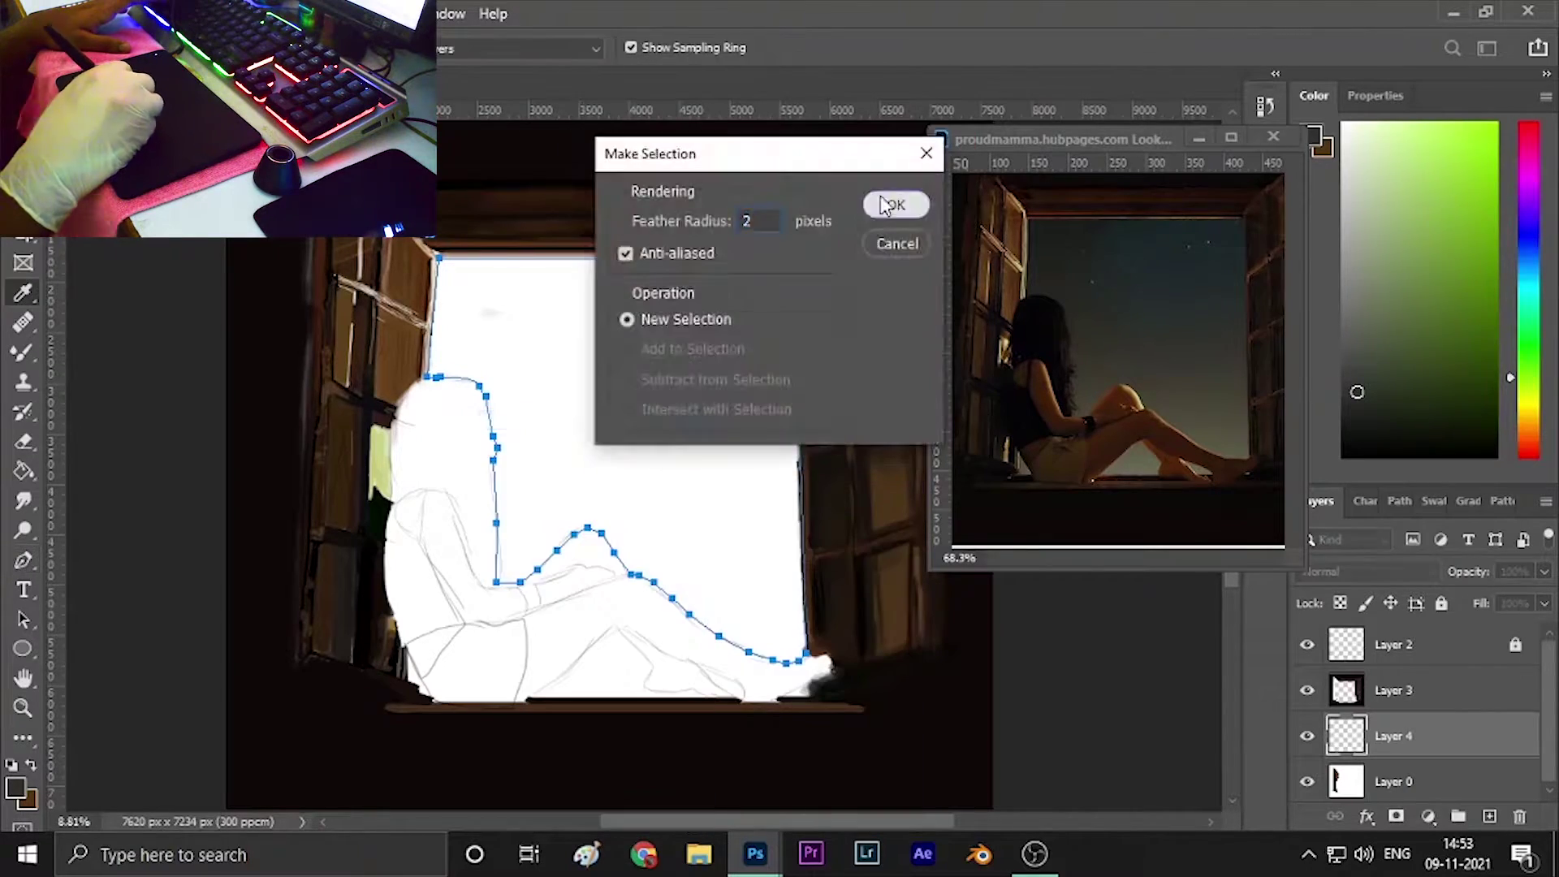
click(888, 202)
Add a Gradient Fill layer to the selection and set both colour stops.
click(1428, 816)
click(1475, 440)
mouse_move(1177, 160)
mouse_down()
mouse_move(1178, 355)
mouse_move(1316, 358)
mouse_up()
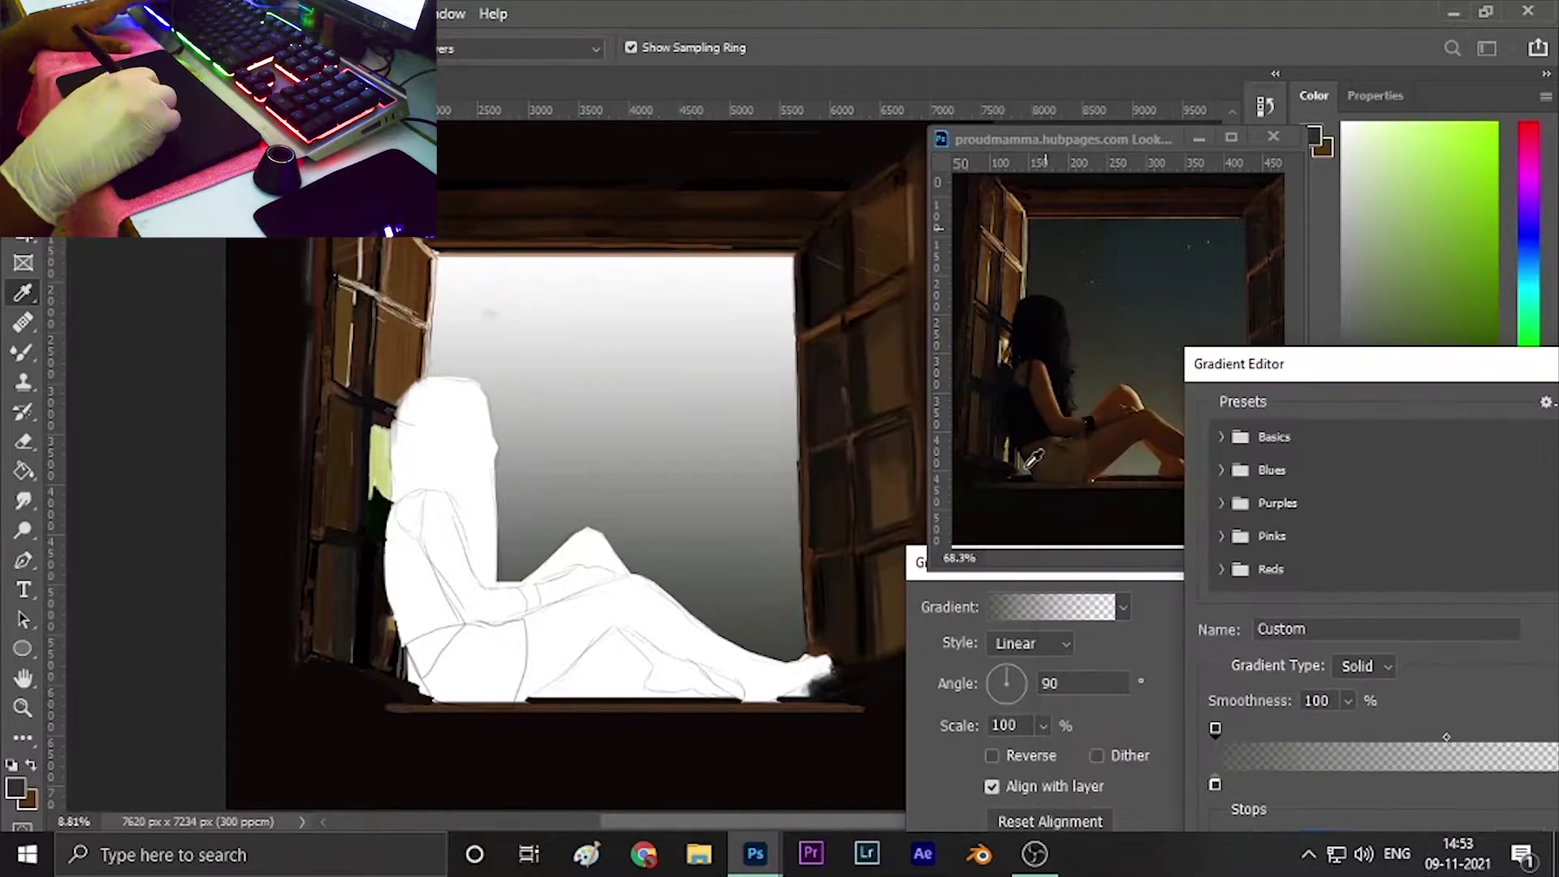
double_click(1214, 782)
key(Escape)
key(Return)
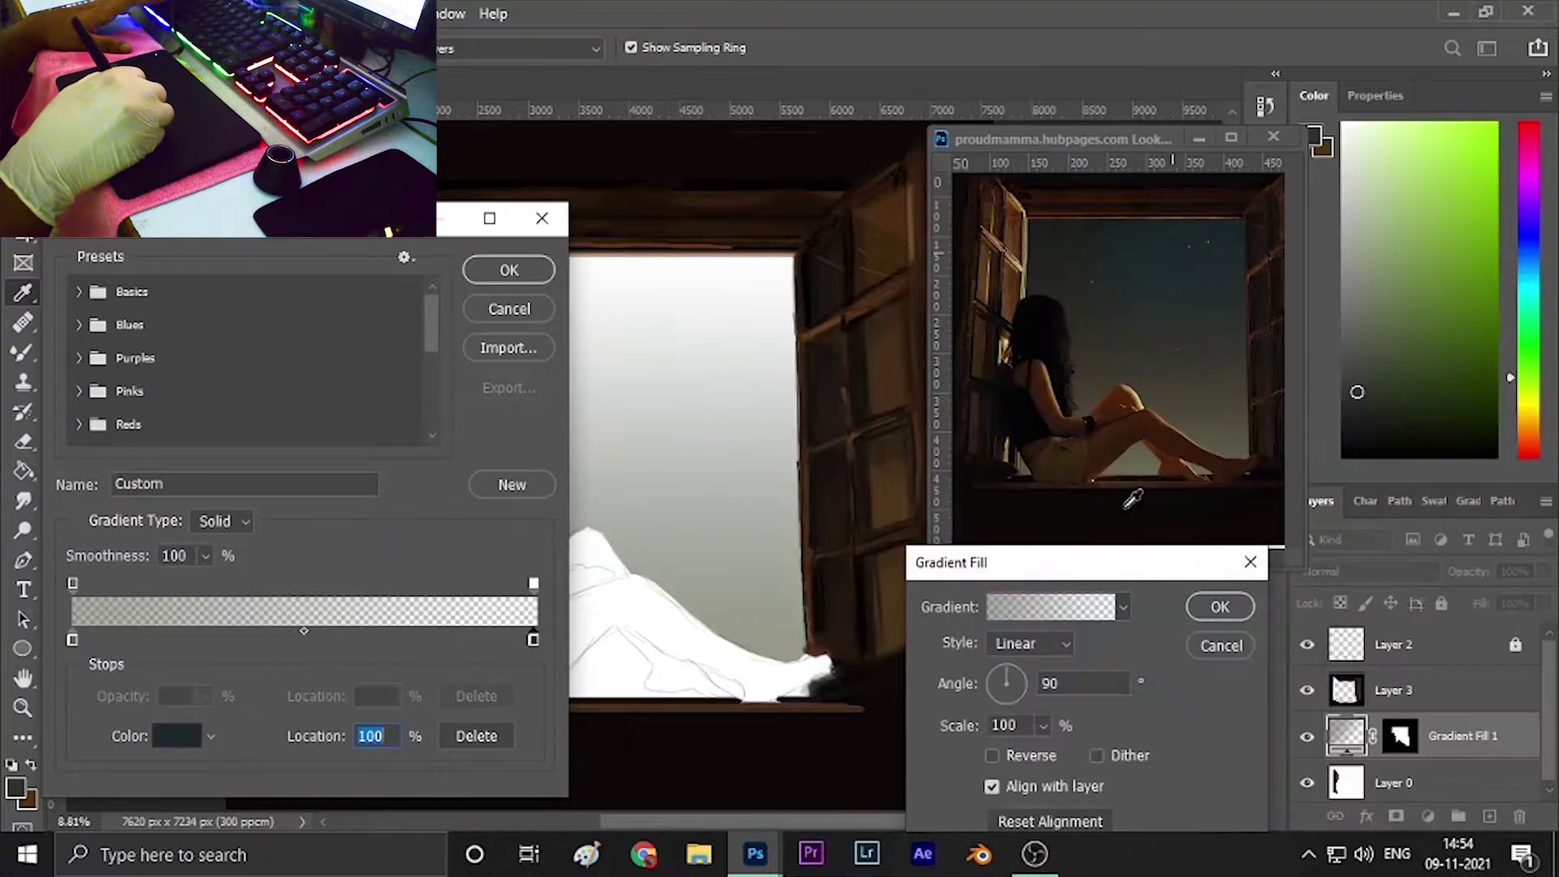
double_click(72, 640)
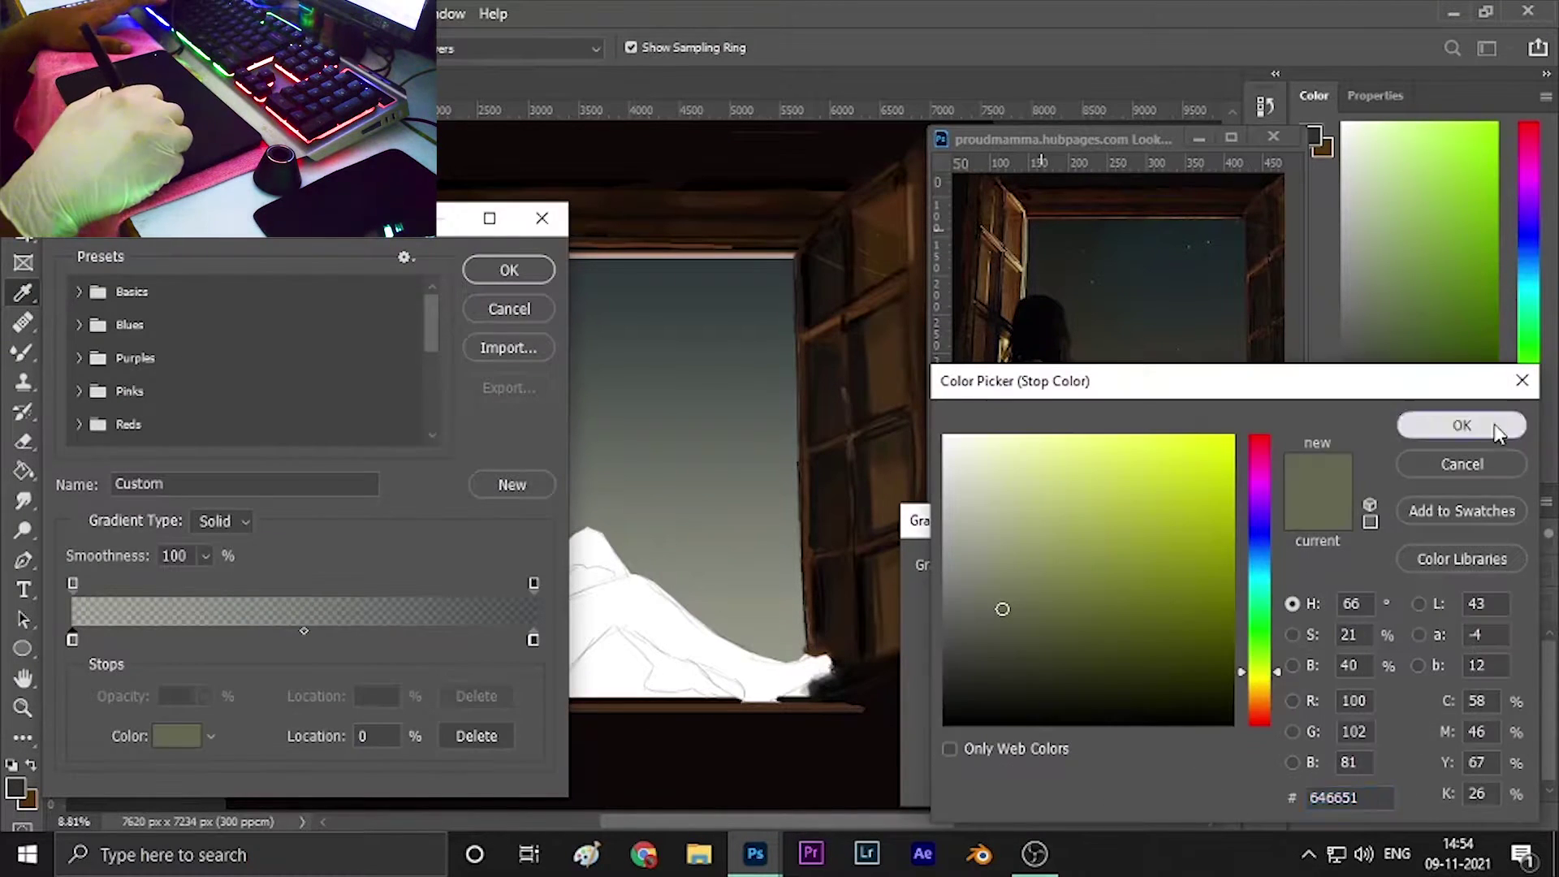
key(Return)
key(Return)
Raise the left opacity stop of the gradient and apply the Gradient Fill 1 sky.
click(1048, 564)
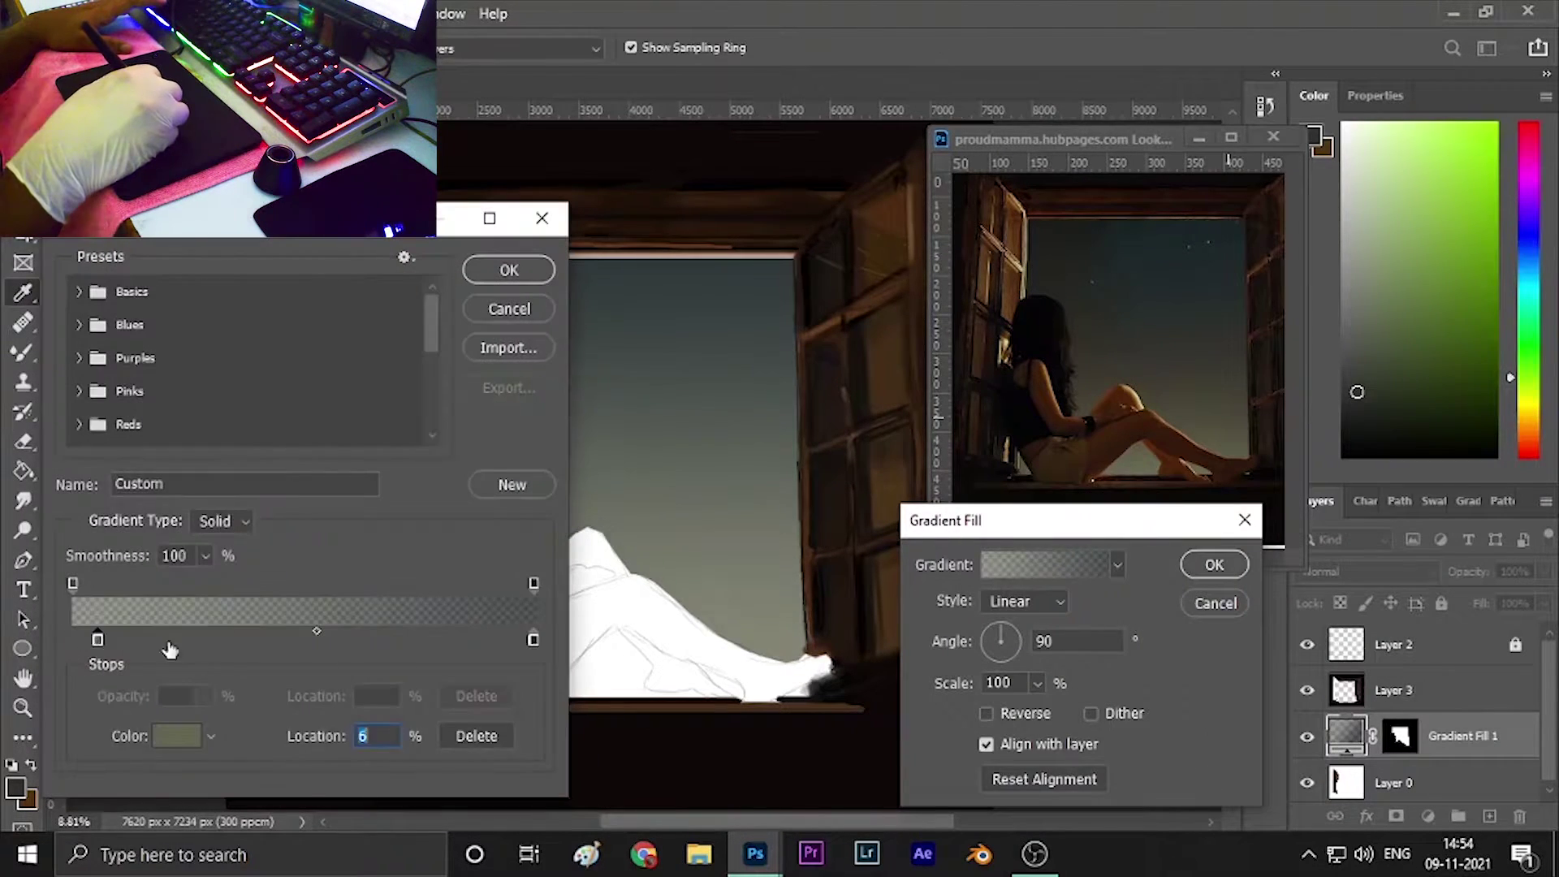
click(72, 583)
click(206, 696)
drag(198, 725, 225, 725)
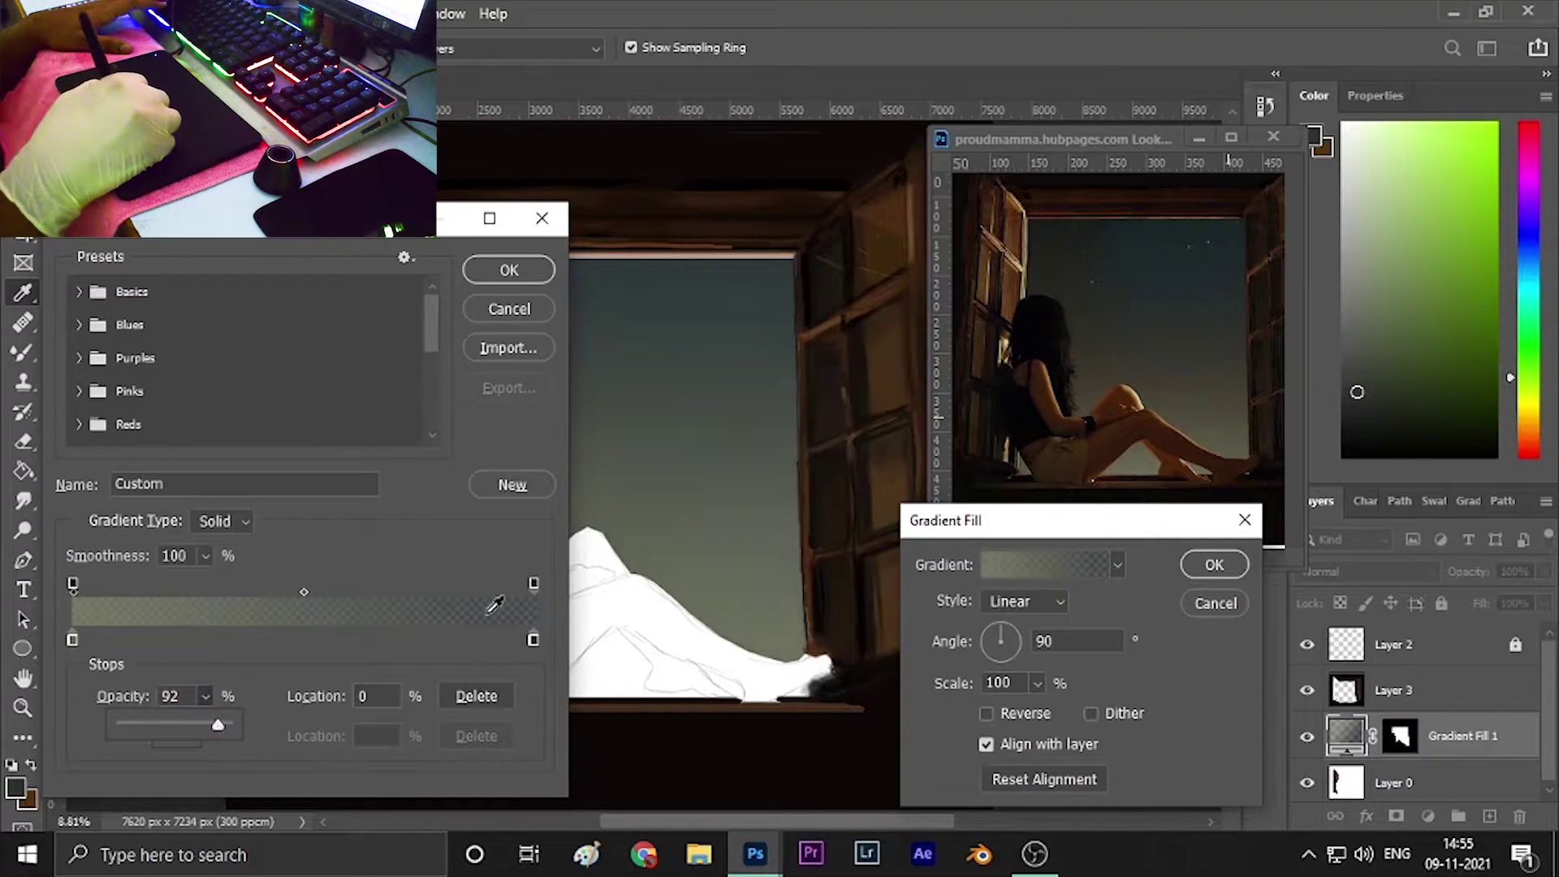
click(533, 640)
click(533, 583)
Reset painting colours to black and white, swap them, and bring up the brush tool group.
key(Return)
key(Return)
key(p)
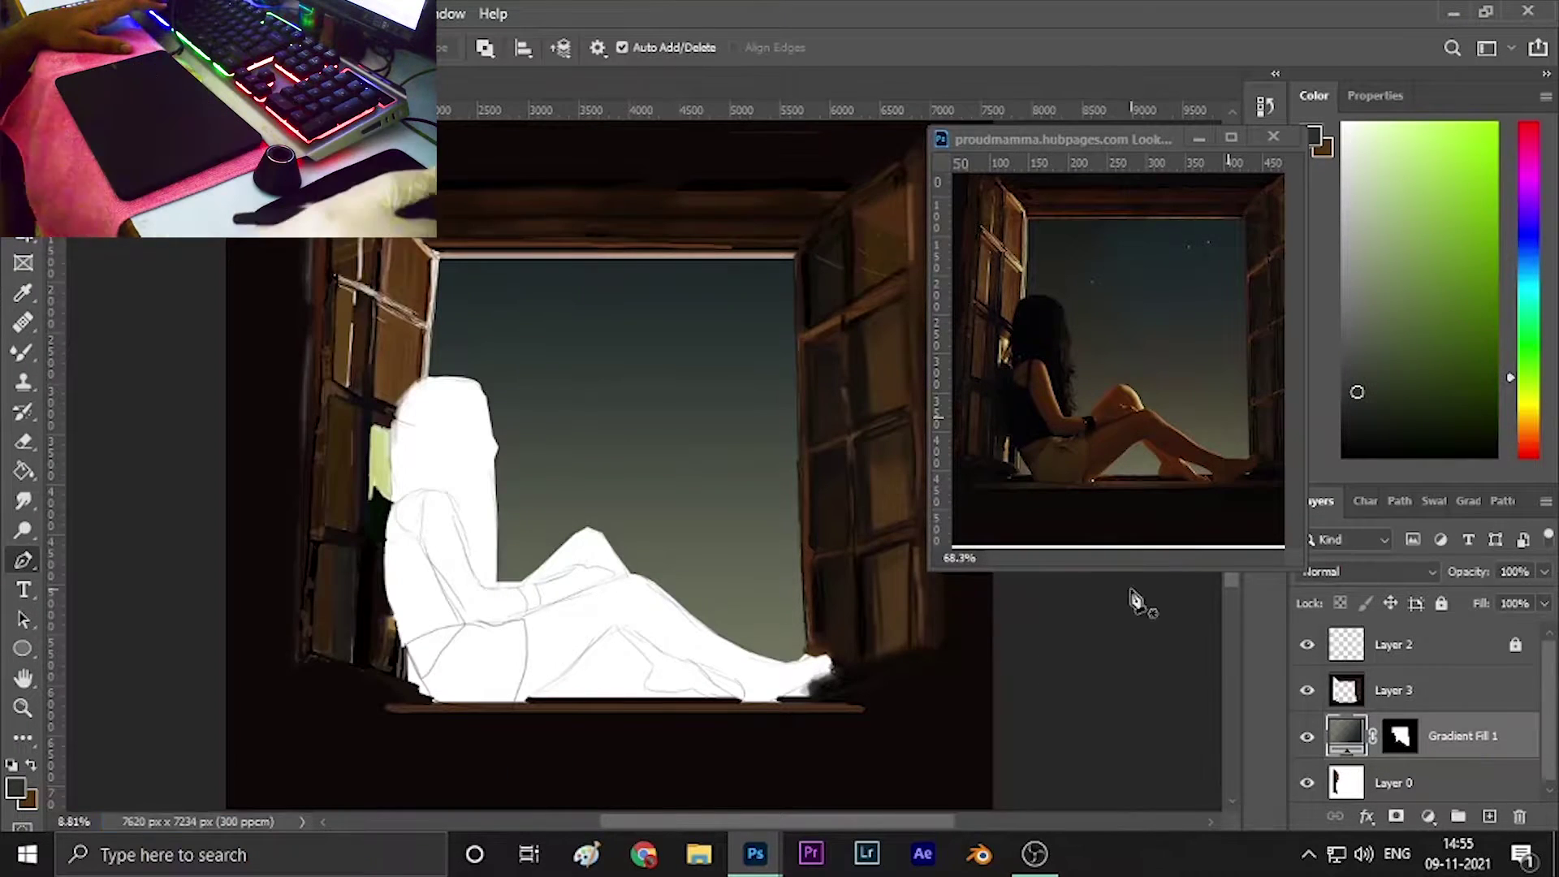
scroll(510, 218, up, 5)
key(d)
key(x)
key(b)
right_click(23, 357)
Choose the ordinary Brush and paint a darker shadow around the girl's foot.
click(116, 350)
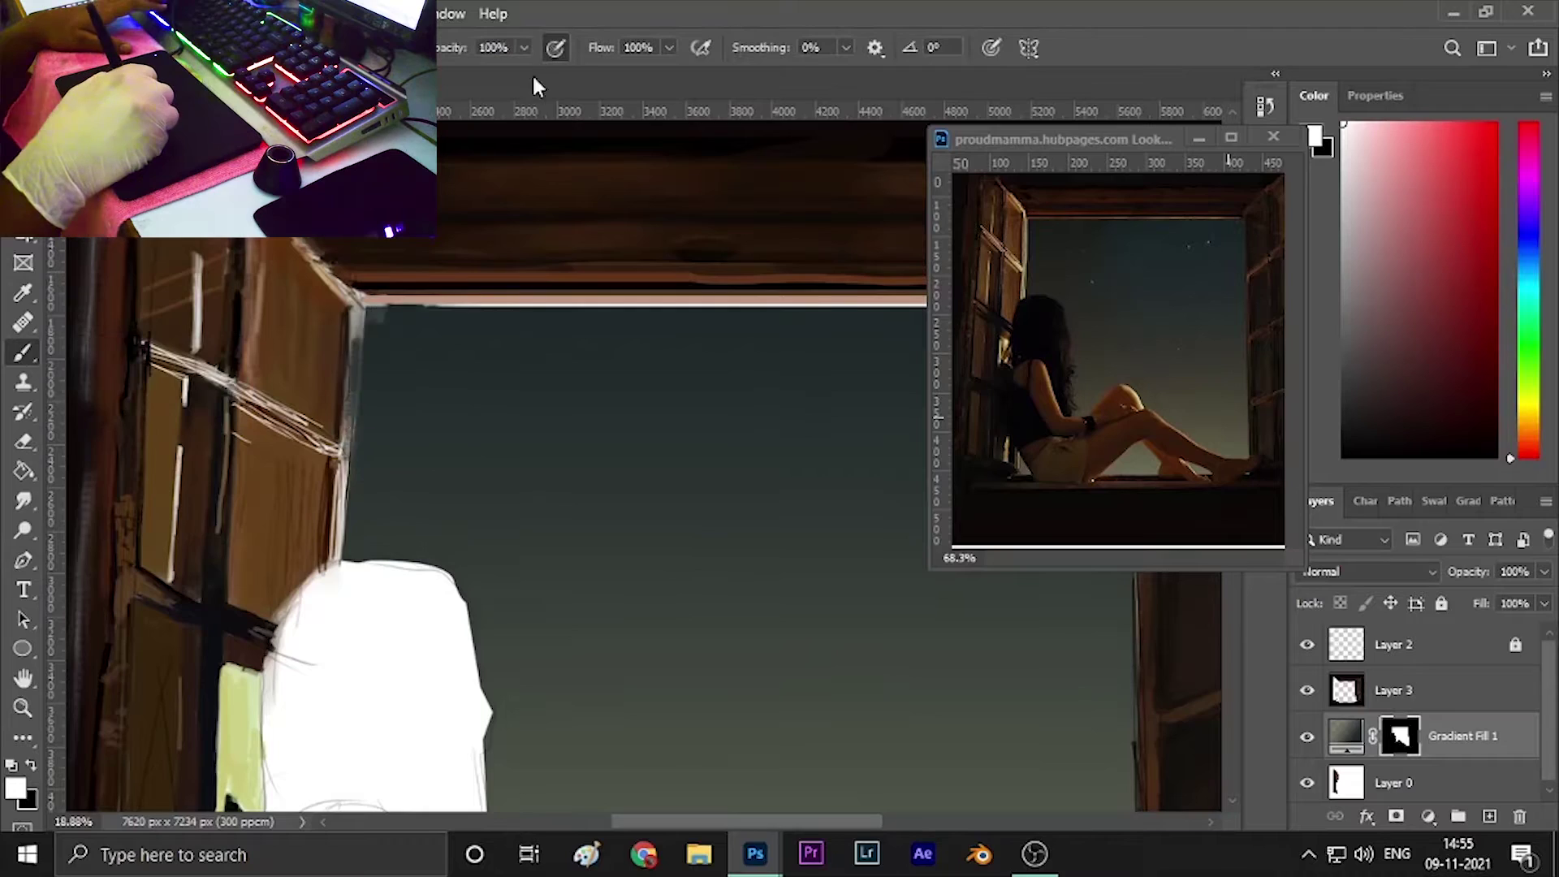
scroll(660, 515, down, 3)
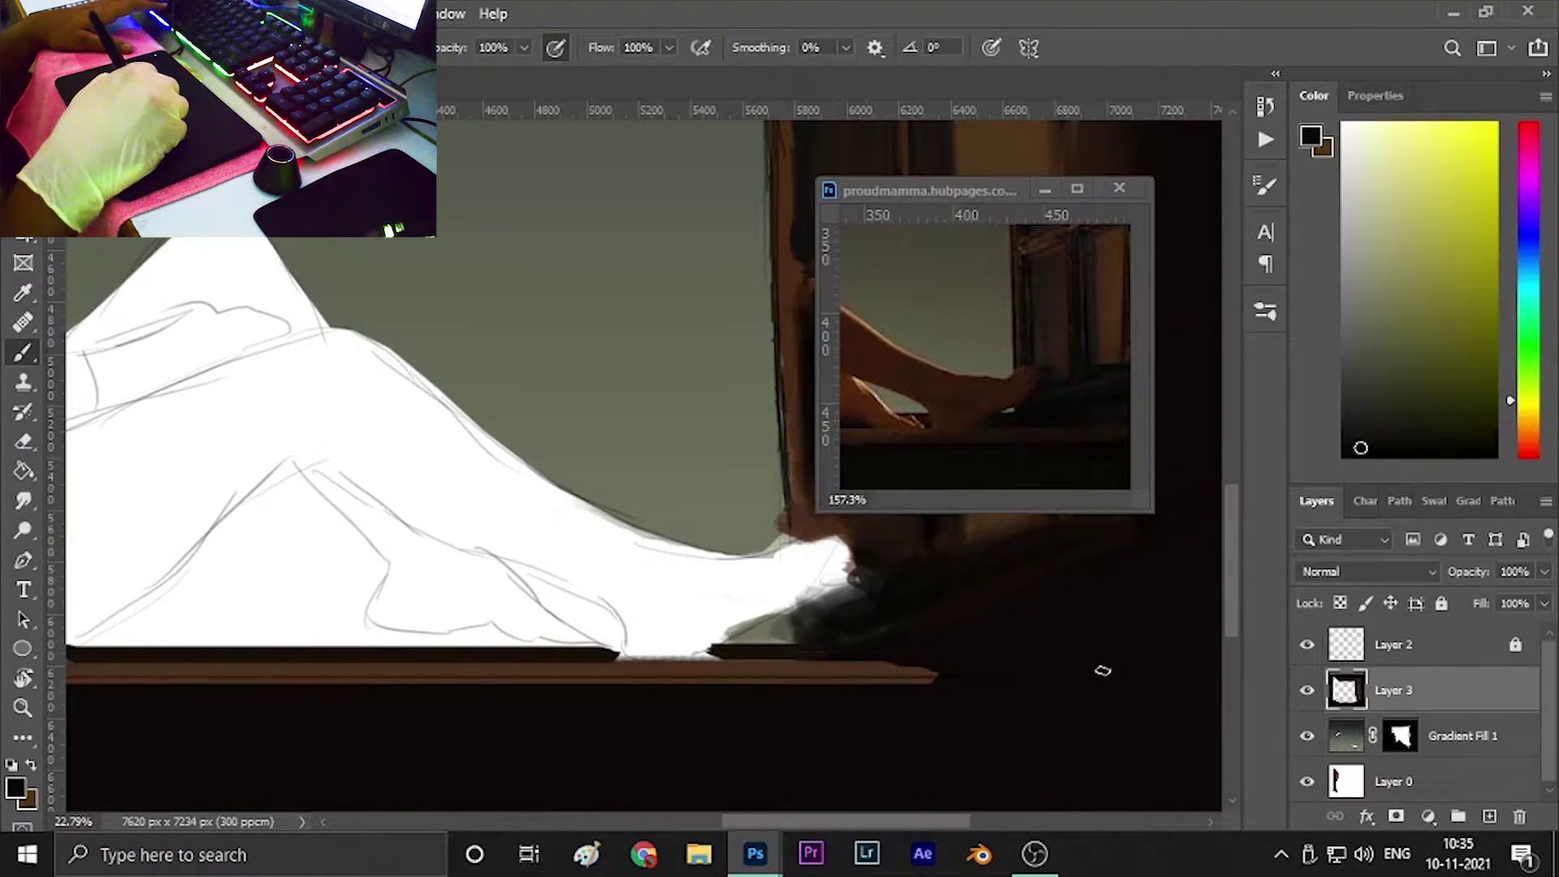
drag(804, 624, 827, 643)
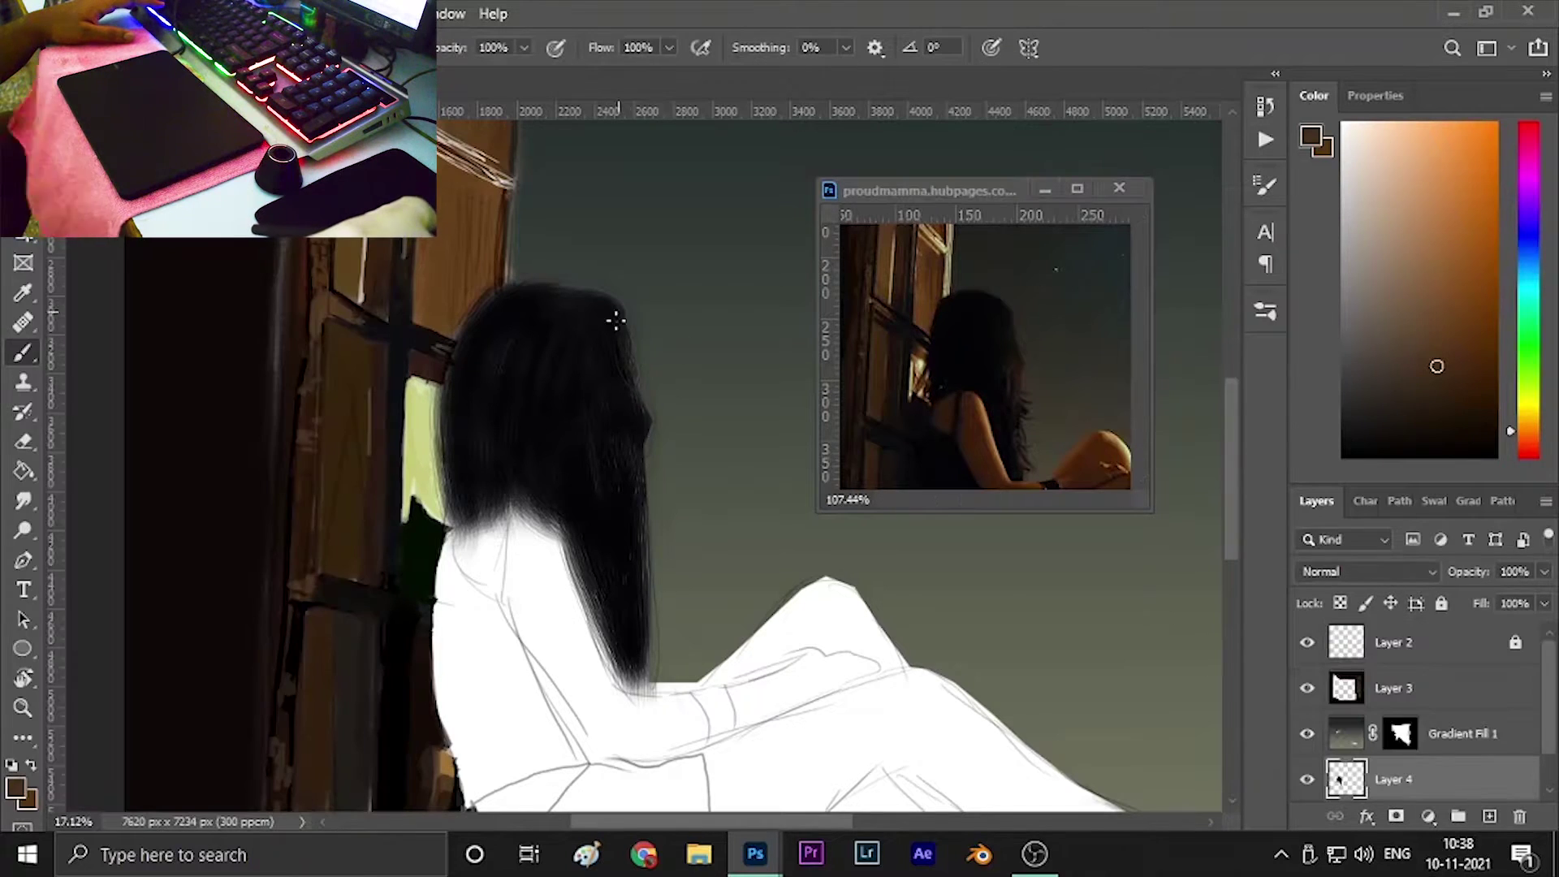
Paint brown strands along both hair edges and a stray near-black strand on Layer 3.
drag(641, 404, 638, 499)
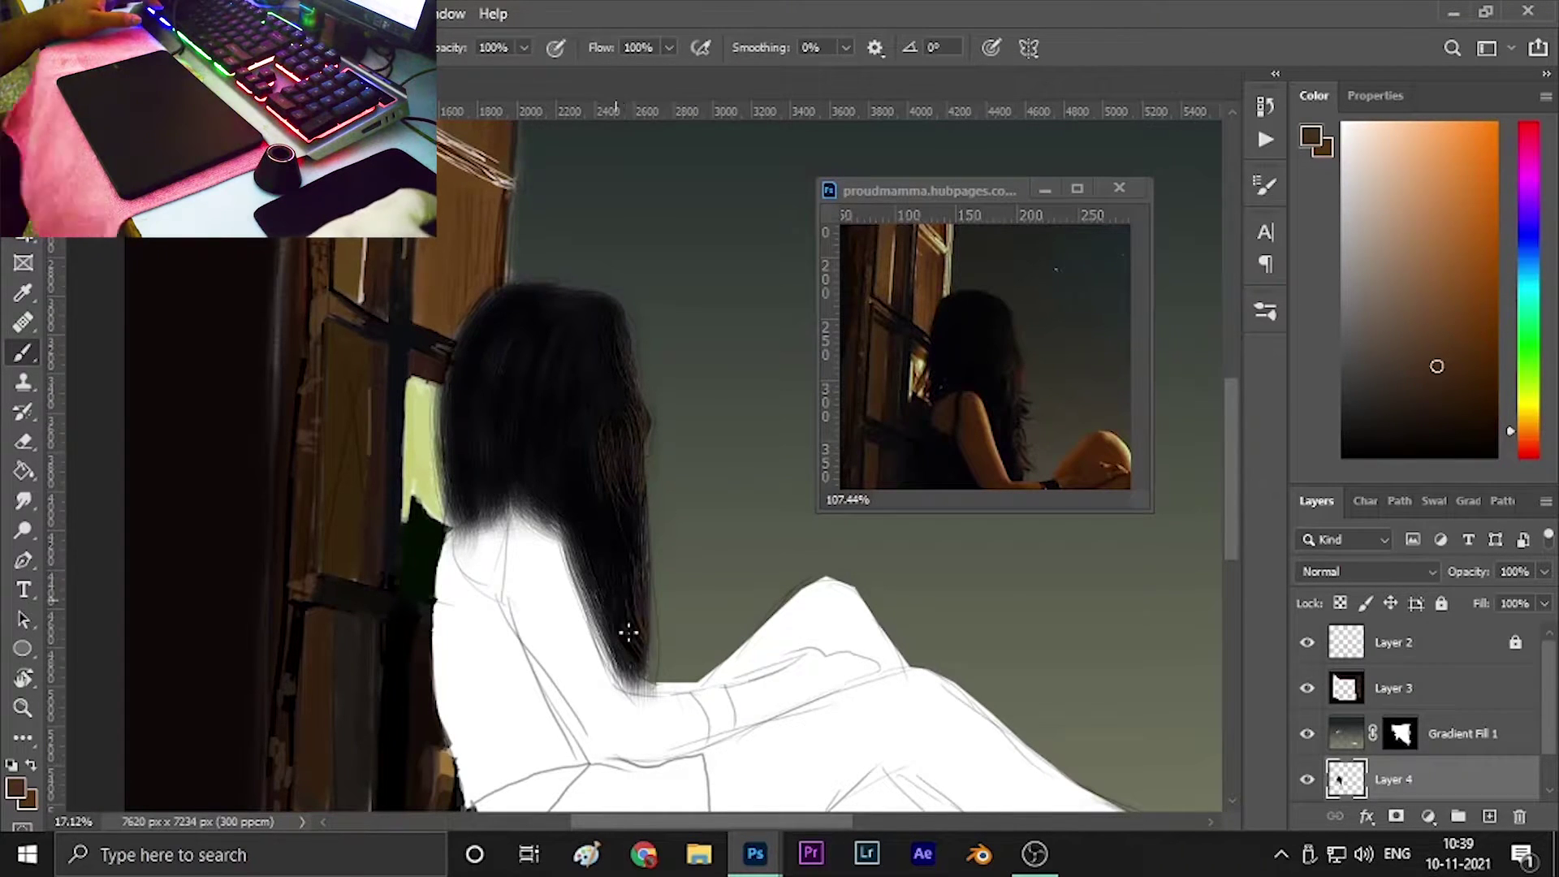
drag(414, 520, 449, 451)
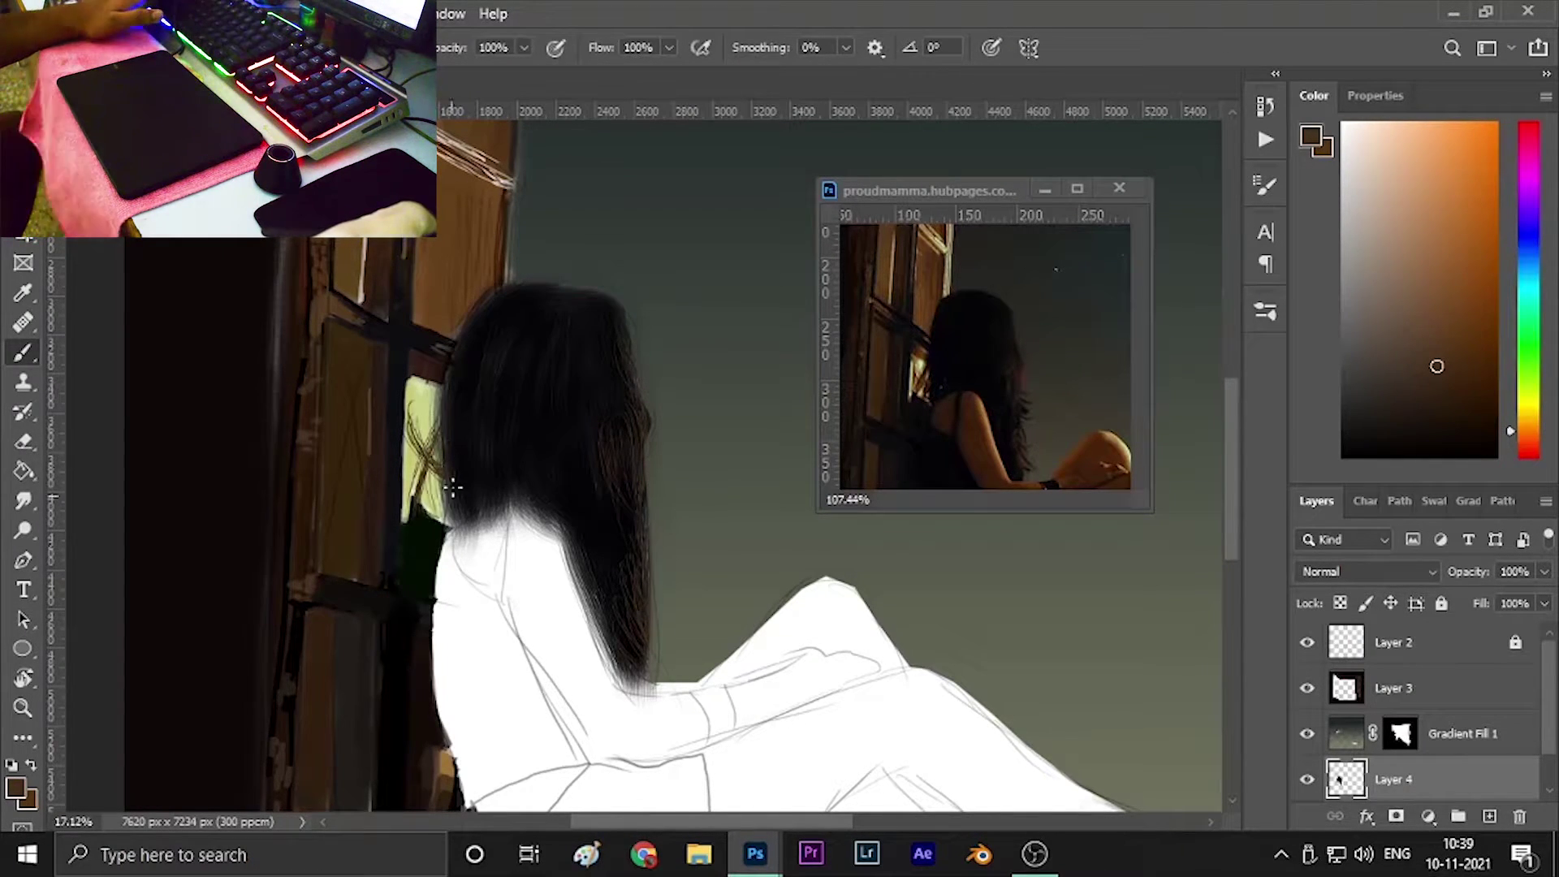
alt+click(452, 485)
ctrl+click(855, 660)
drag(674, 537, 651, 548)
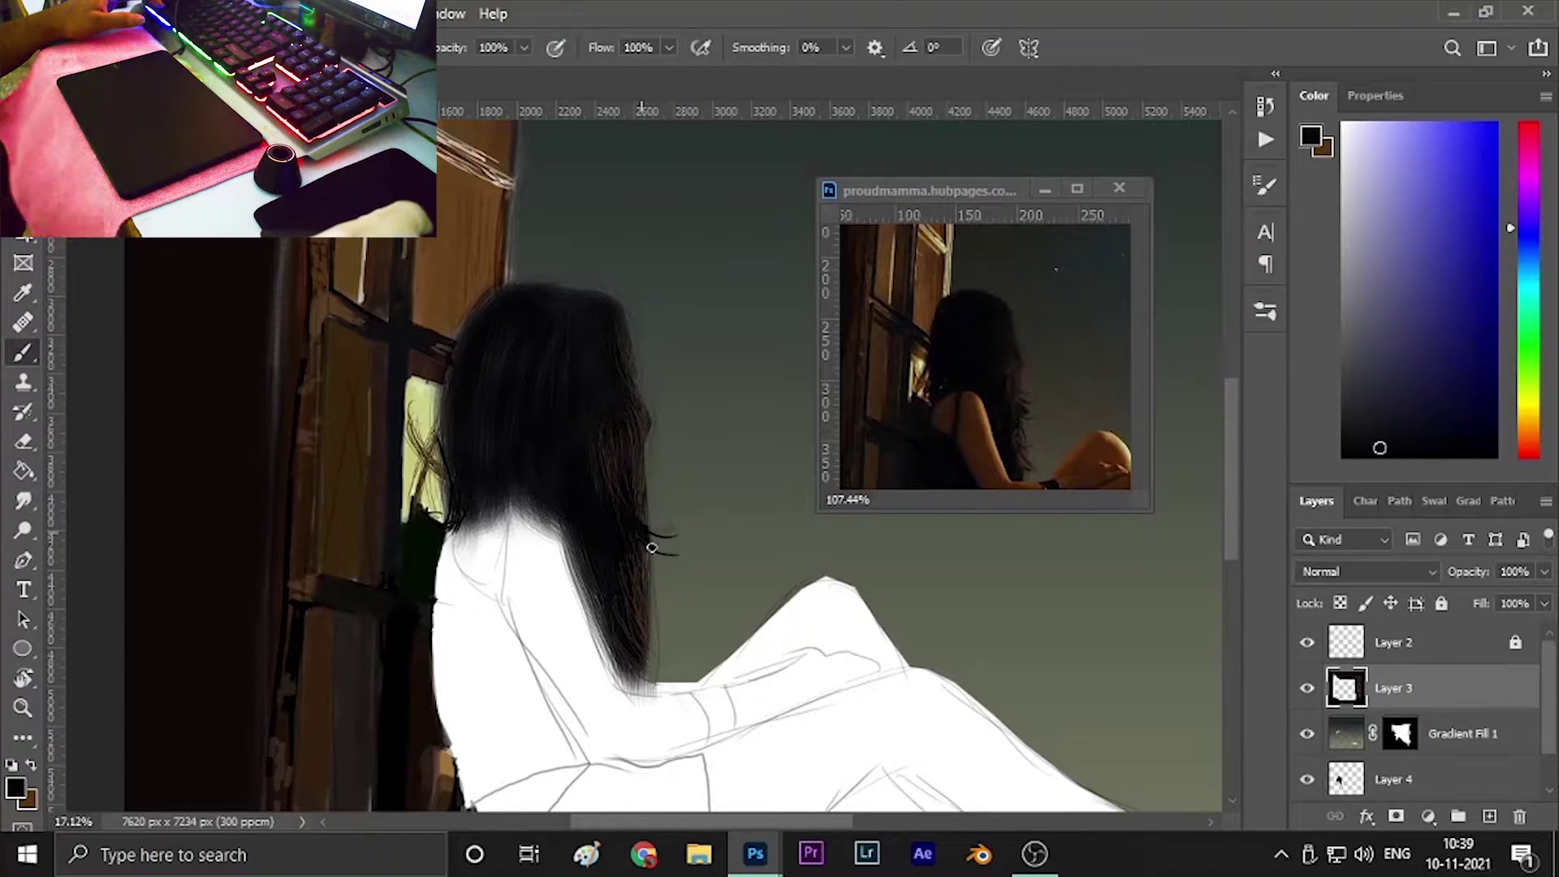
Transform the hair shape on Layer 4 and commit it.
ctrl+click(631, 548)
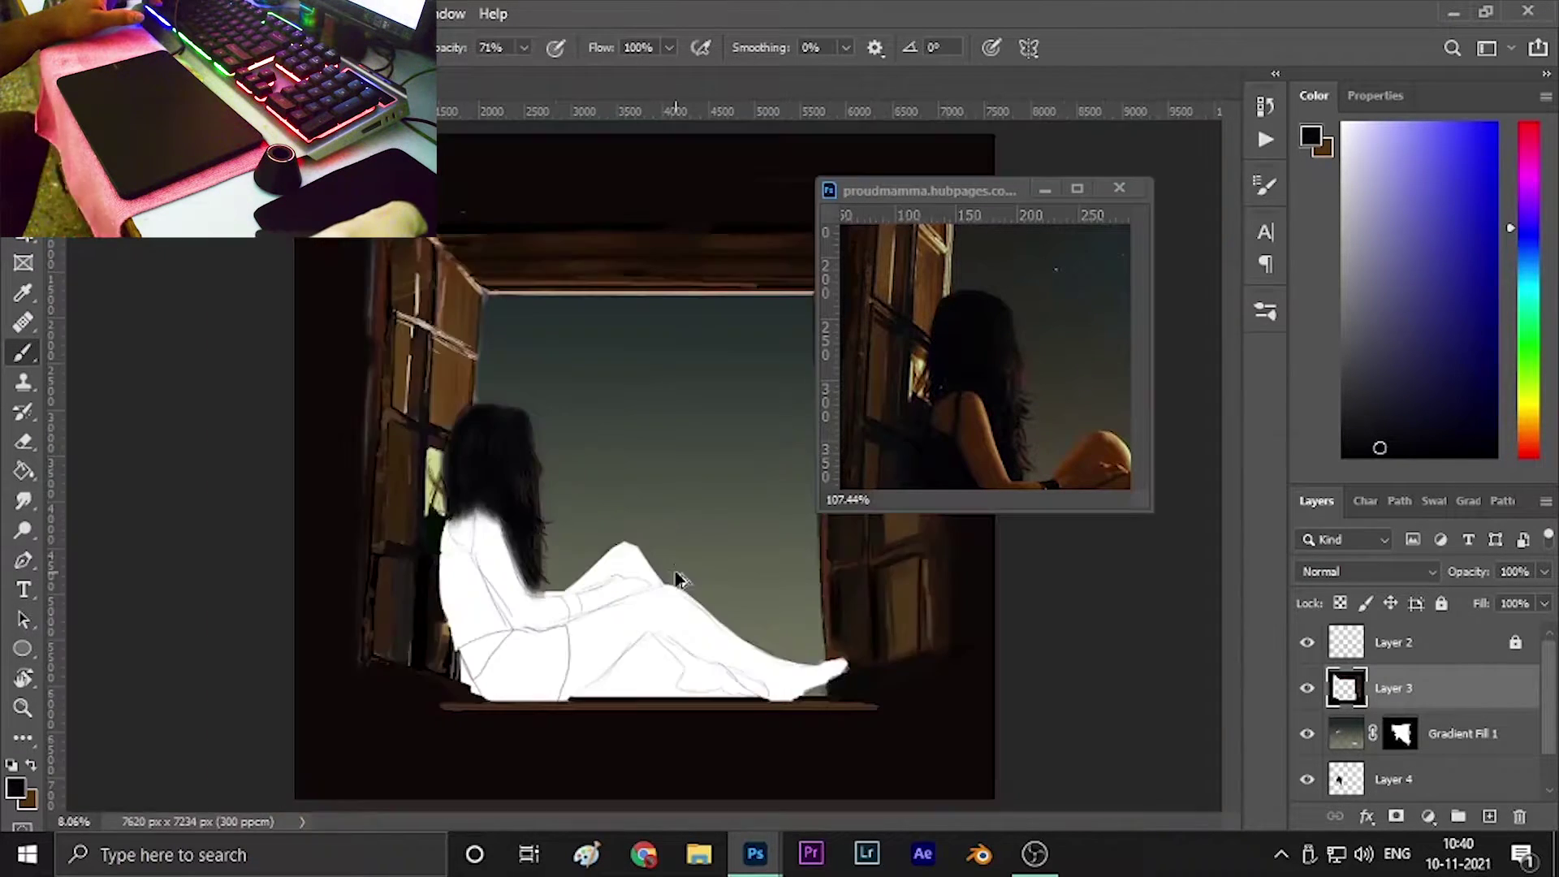
key(ctrl+t)
key(Return)
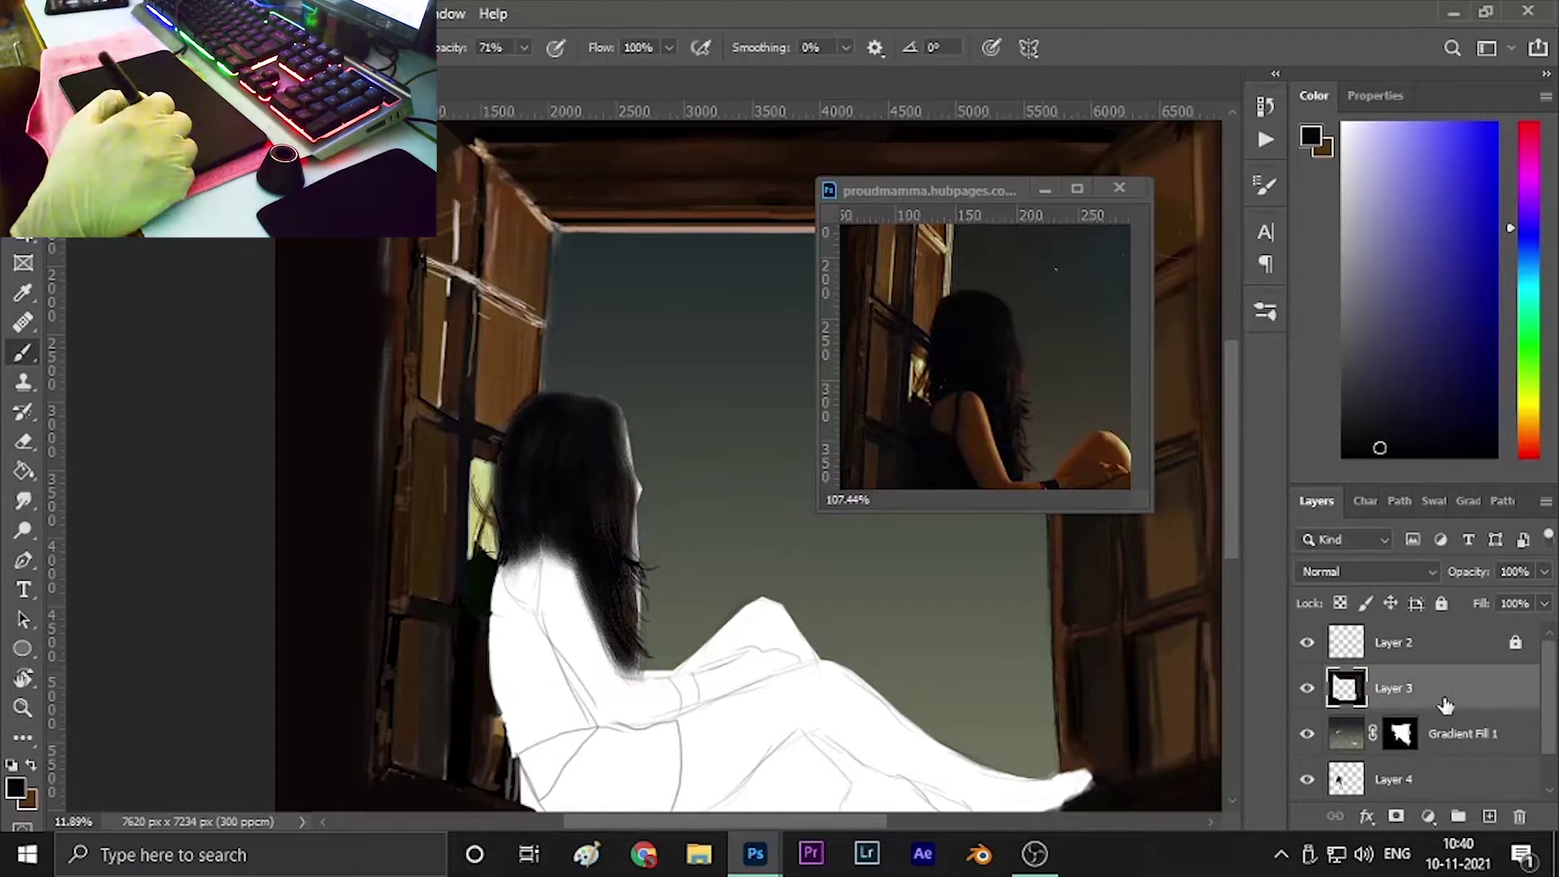
key(b)
Pick a darker green-grey at full brush opacity and fit the whole image on screen.
scroll(778, 363, up, 3)
key(0)
alt+click(612, 449)
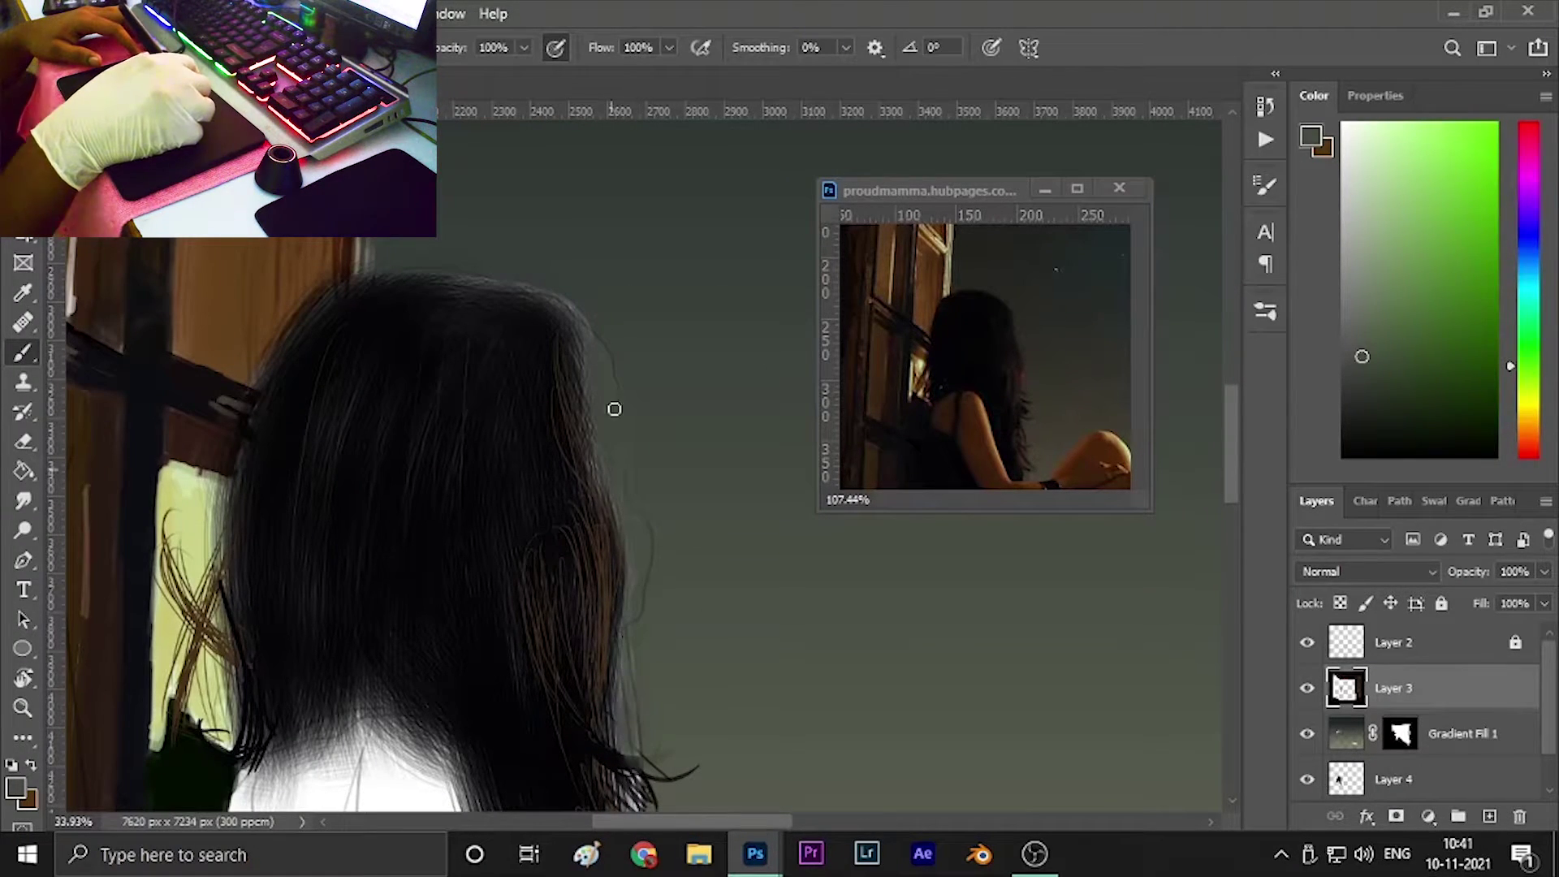
scroll(614, 409, down, 3)
scroll(477, 662, up, 3)
alt+click(605, 504)
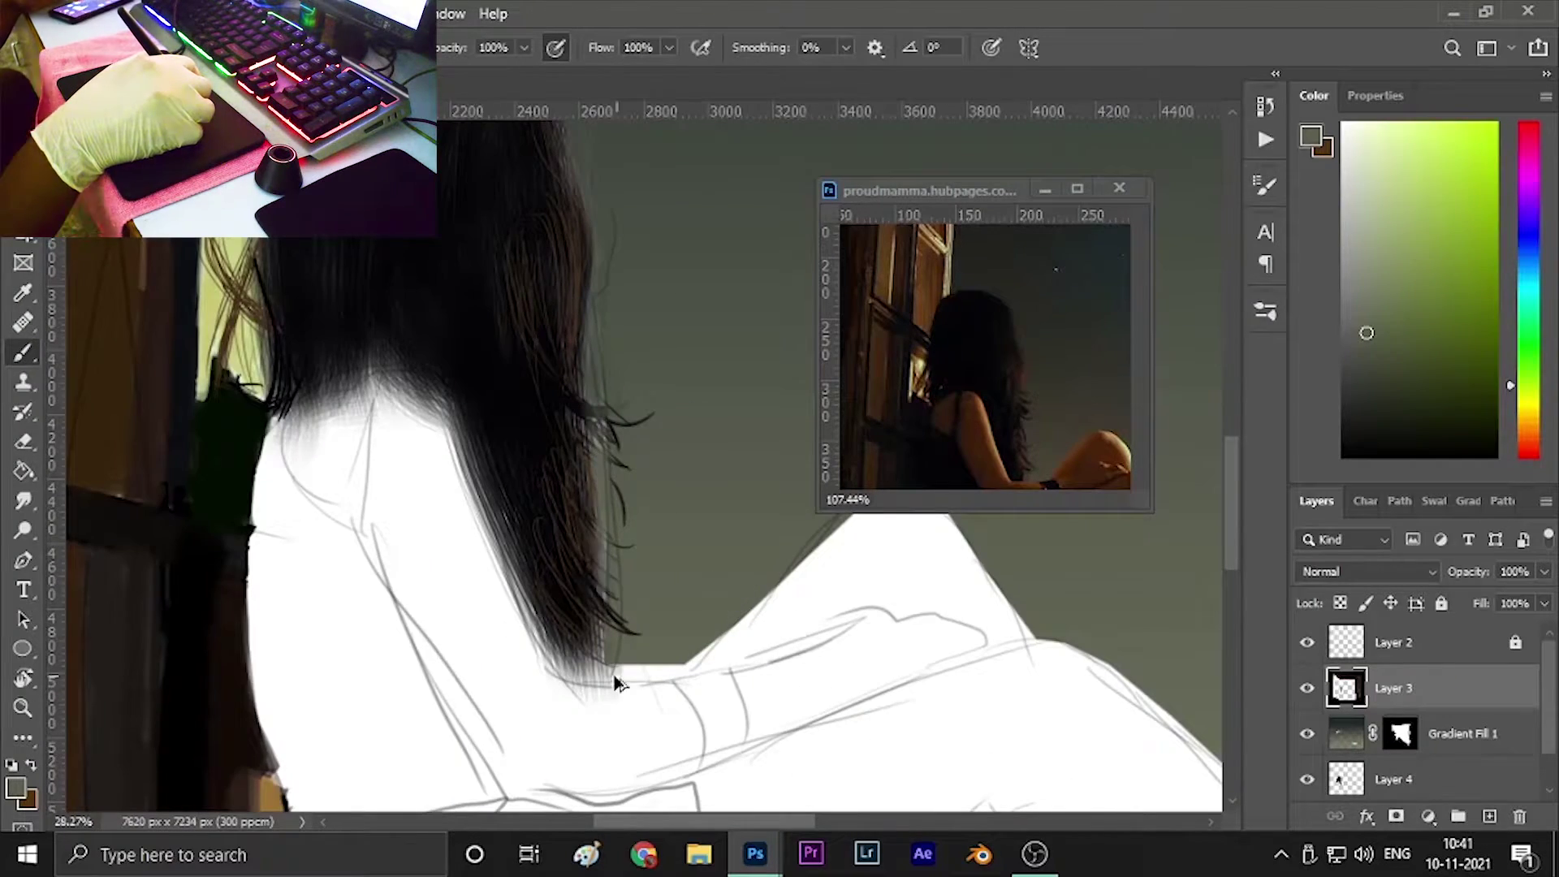
key(ctrl+0)
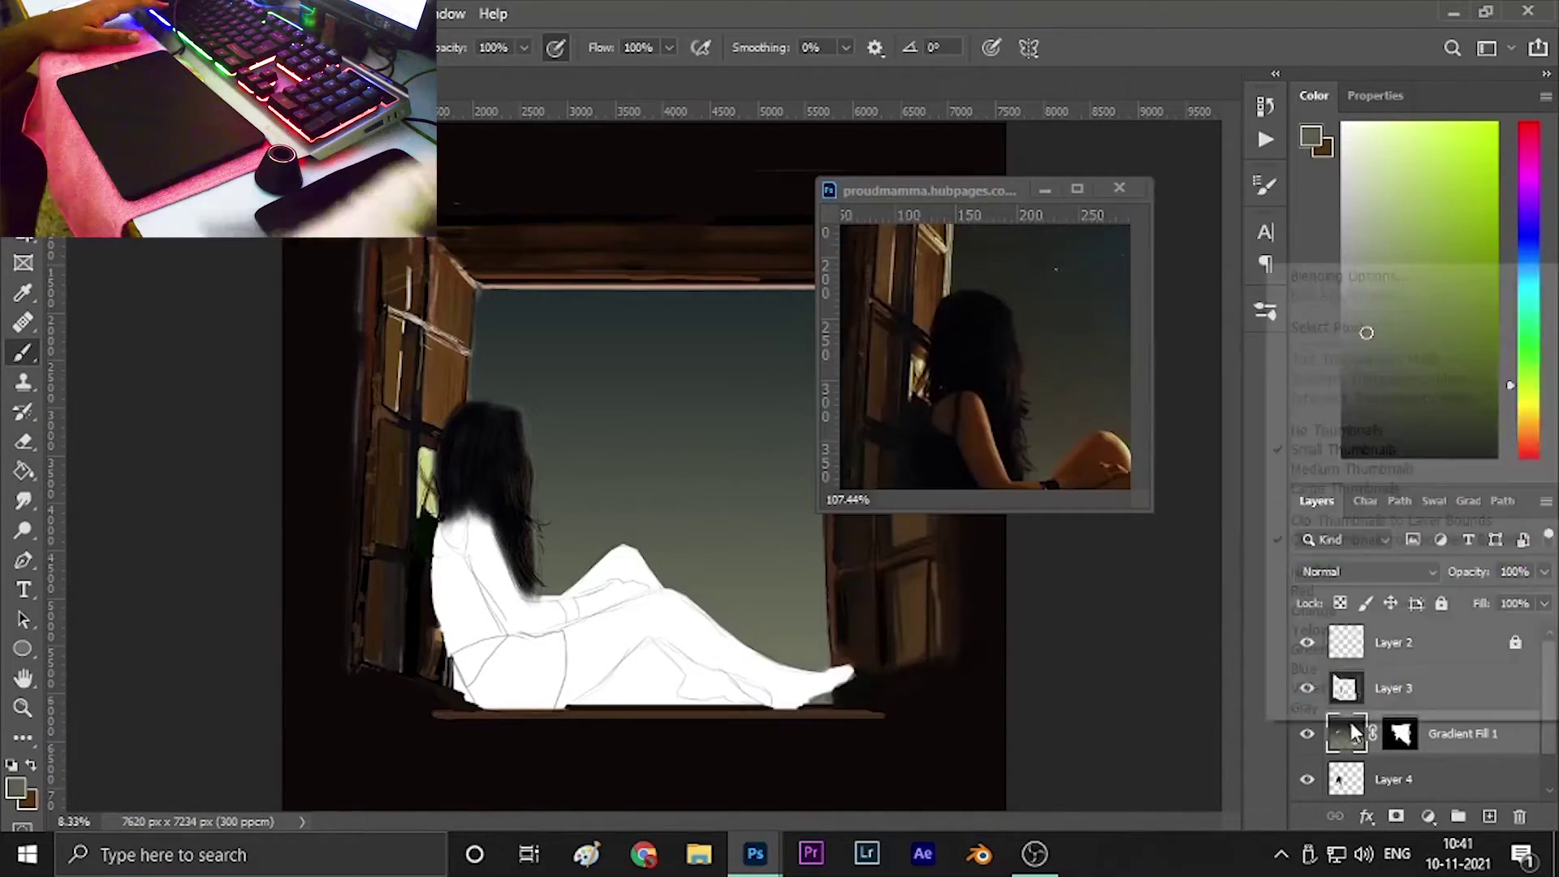
Try a Bevel and Emboss style on Gradient Fill 1, then discard it and reset colours.
click(1354, 735)
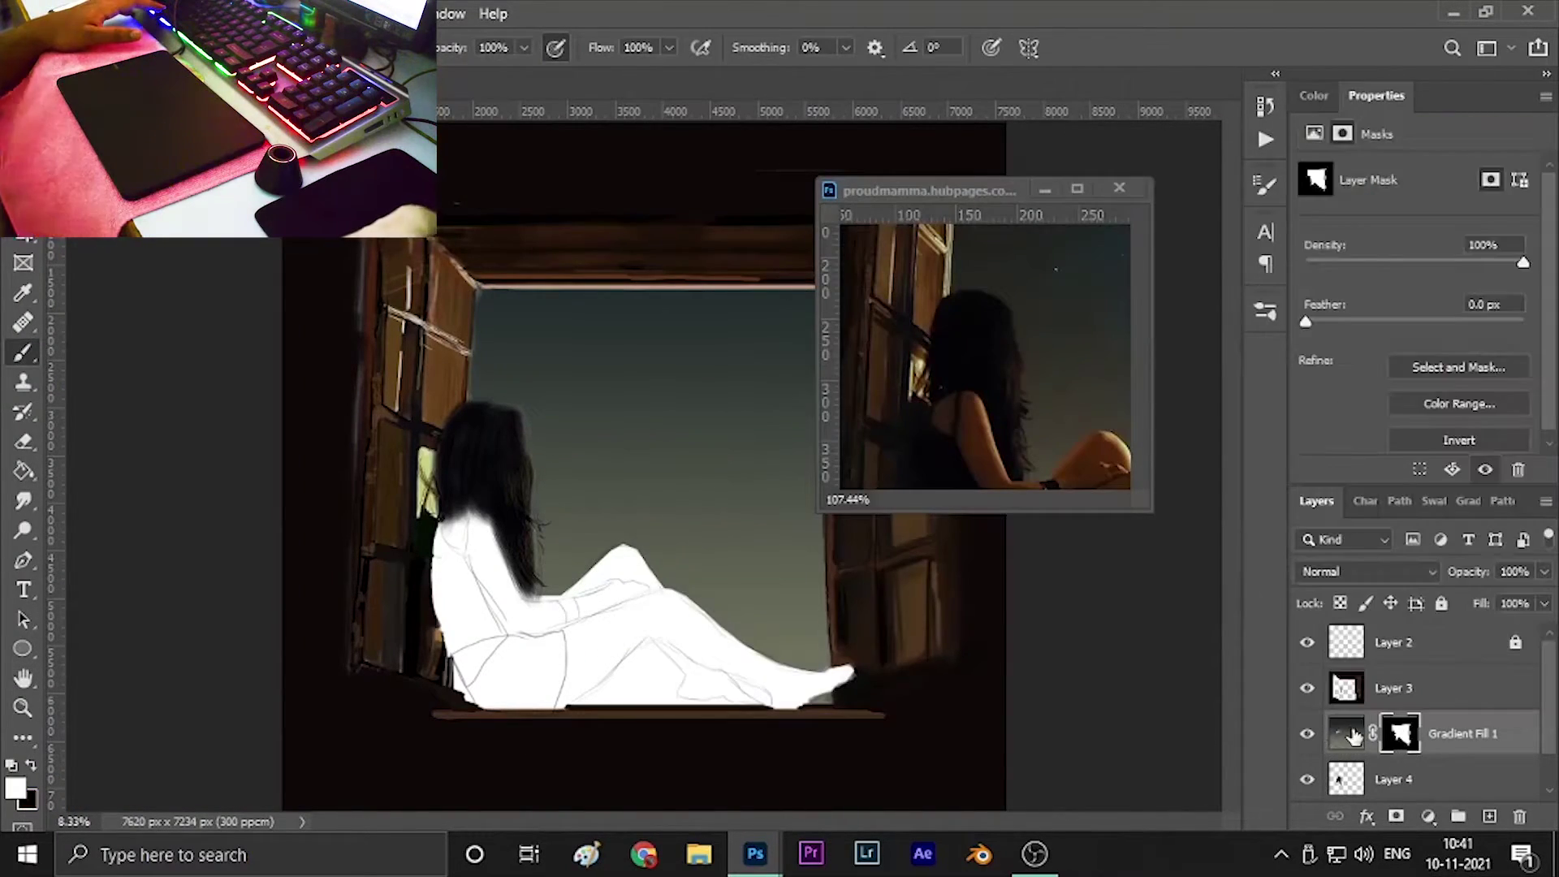
right_click(1353, 735)
click(1356, 296)
click(1088, 282)
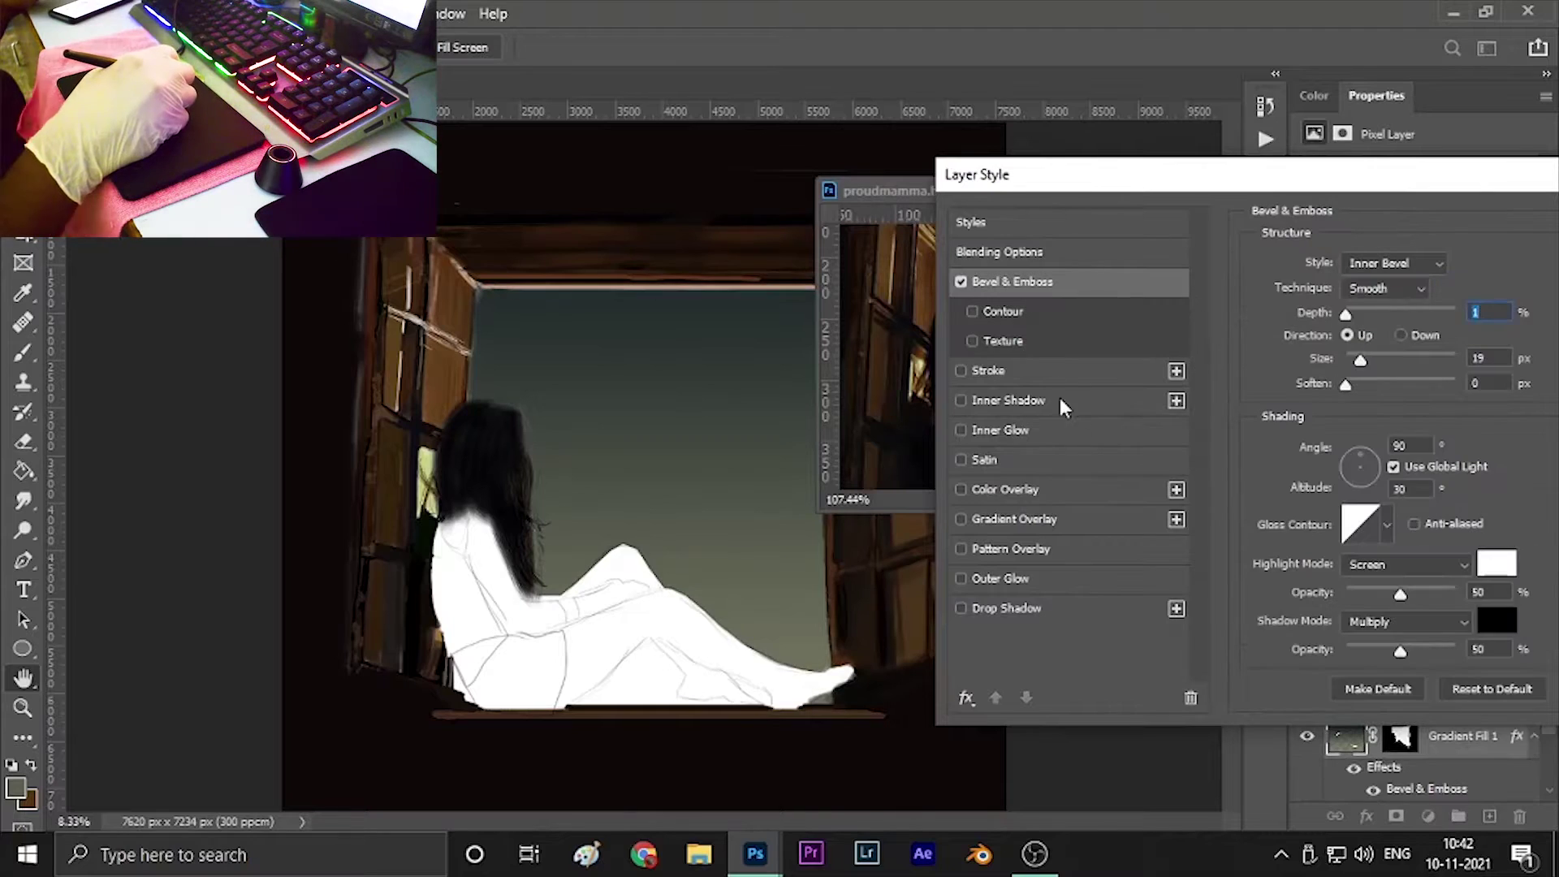
key(Escape)
key(b)
key(d)
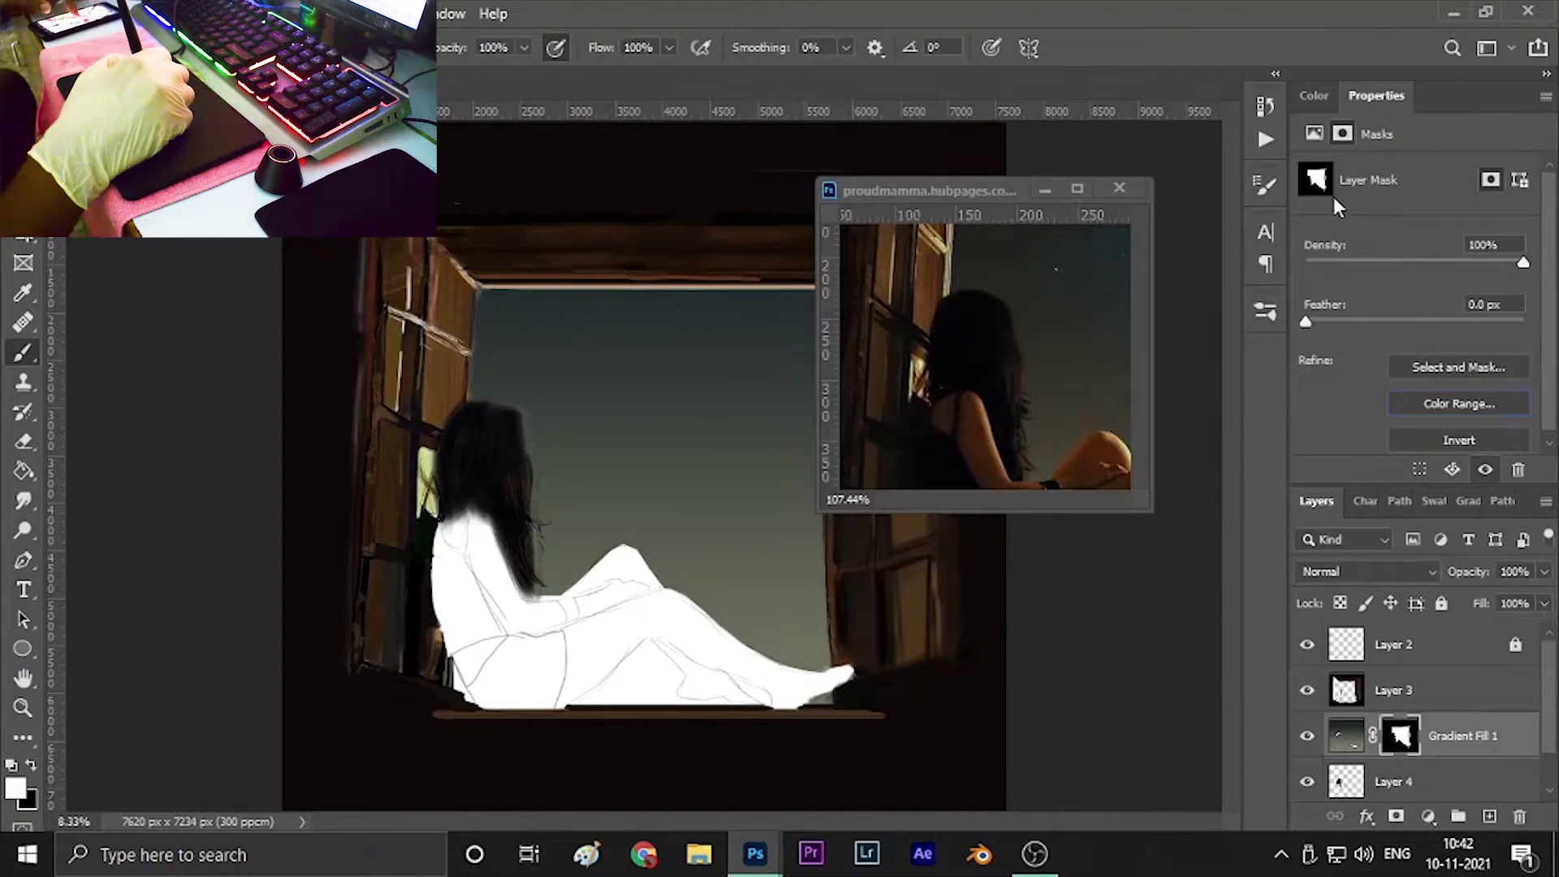
Duplicate the Gradient Fill layer and check its blending options without changes.
click(1380, 781)
key(ctrl+])
double_click(1345, 739)
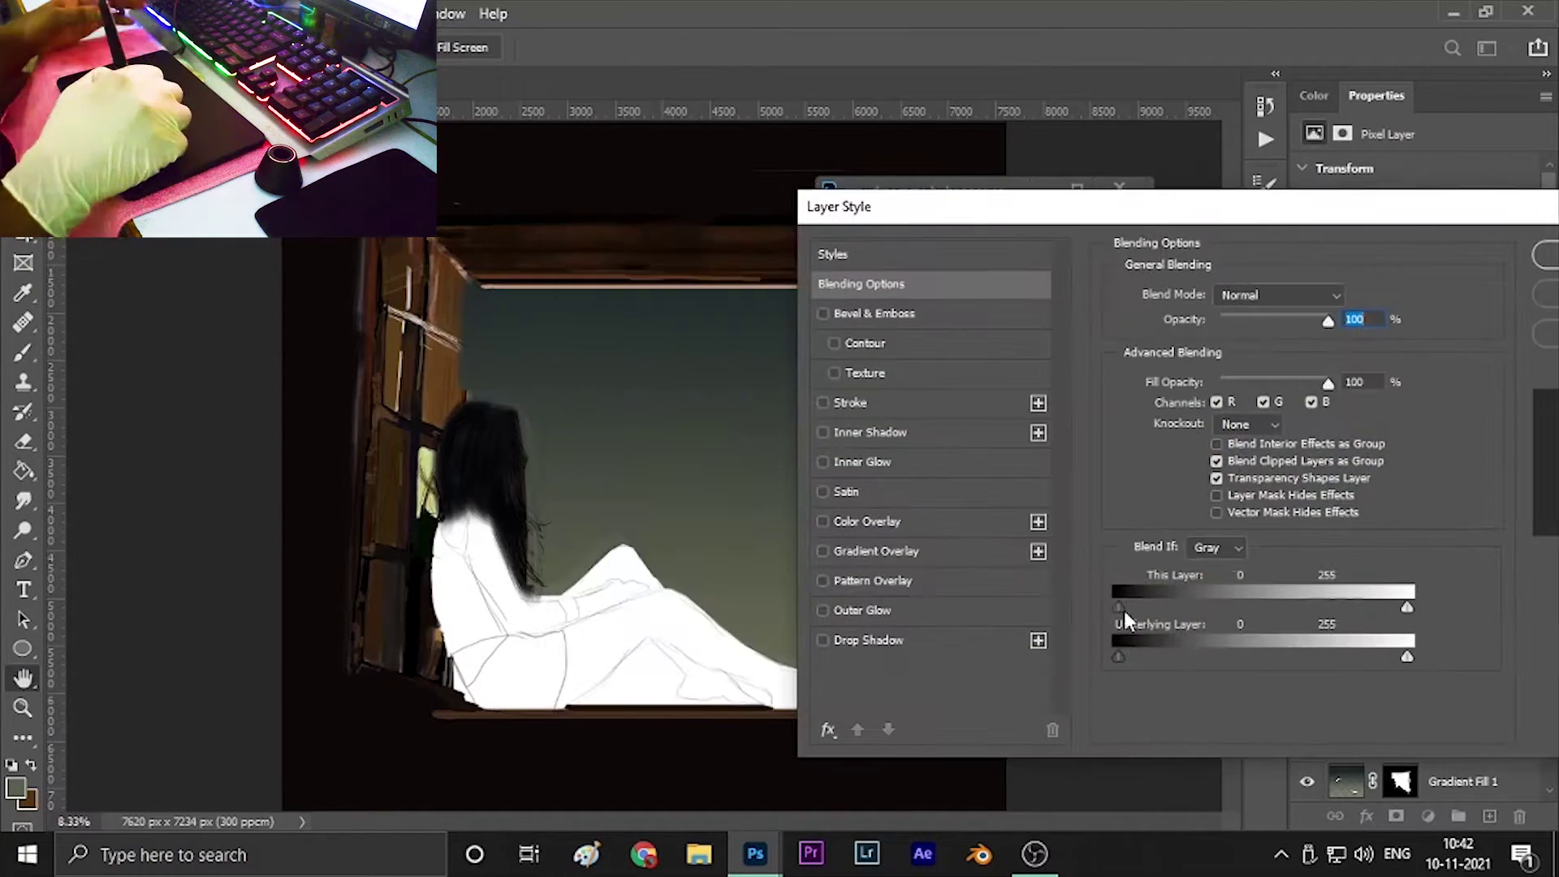
key(Return)
click(1364, 572)
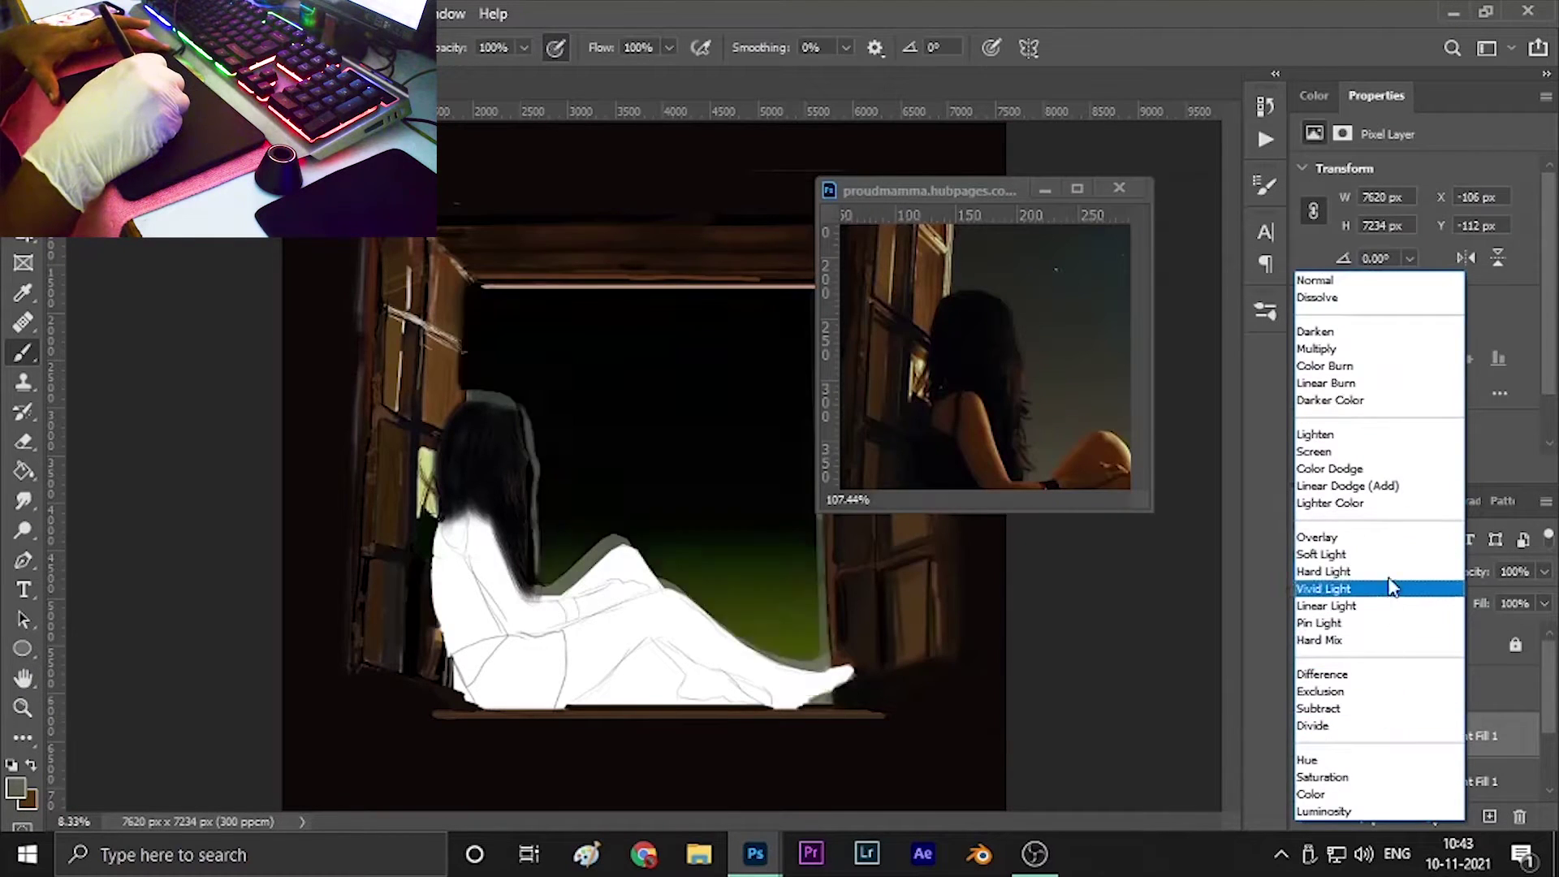
key(Escape)
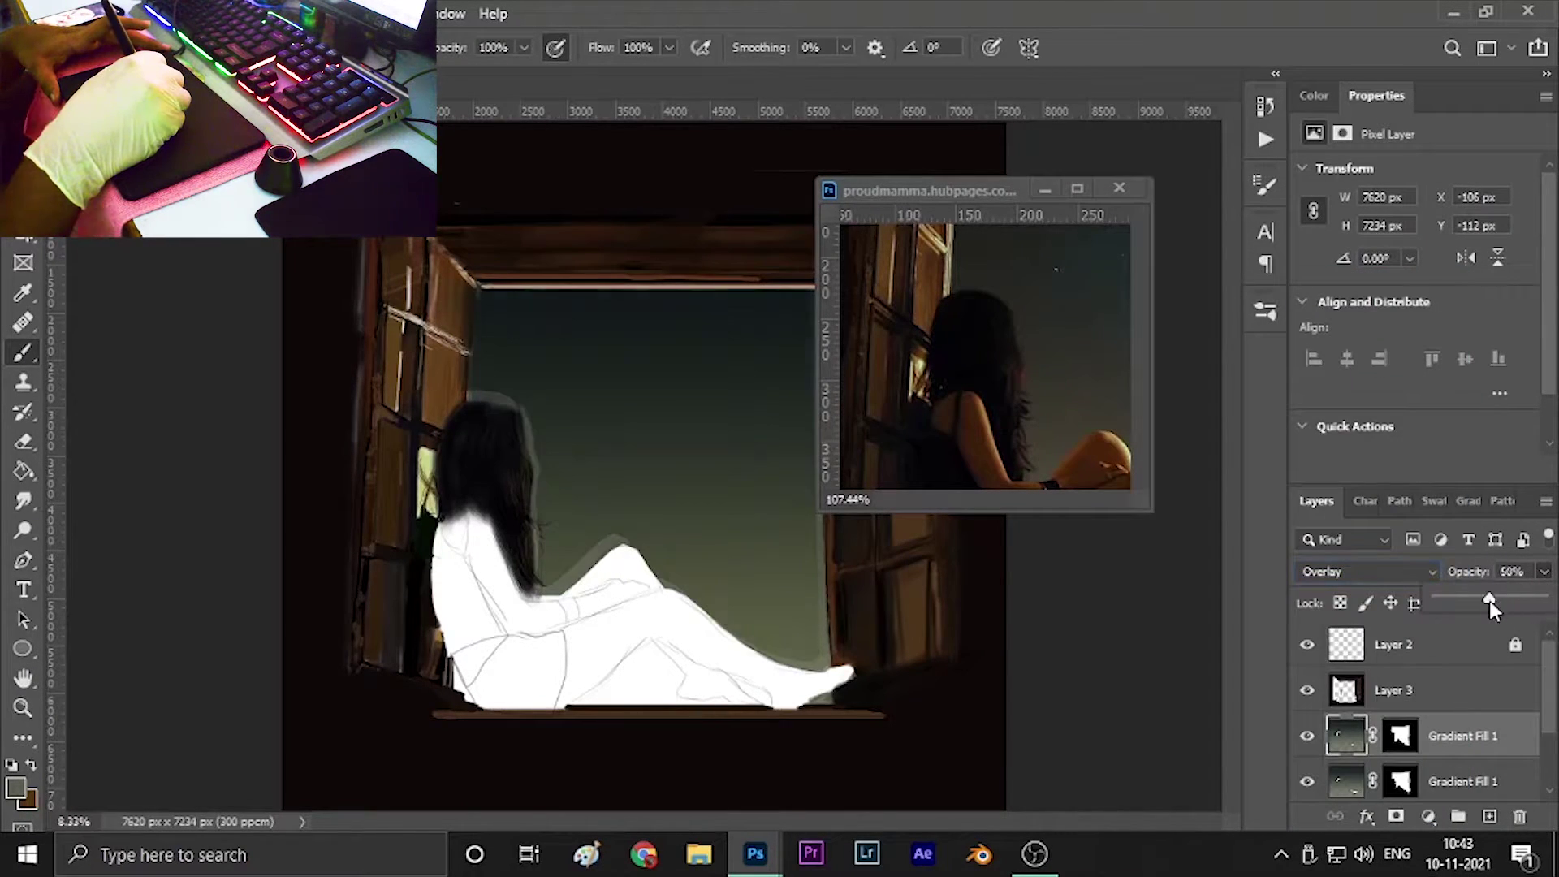
Hide and re-show the copied sky gradient while inspecting the hair on Layer 3.
click(1429, 690)
key(e)
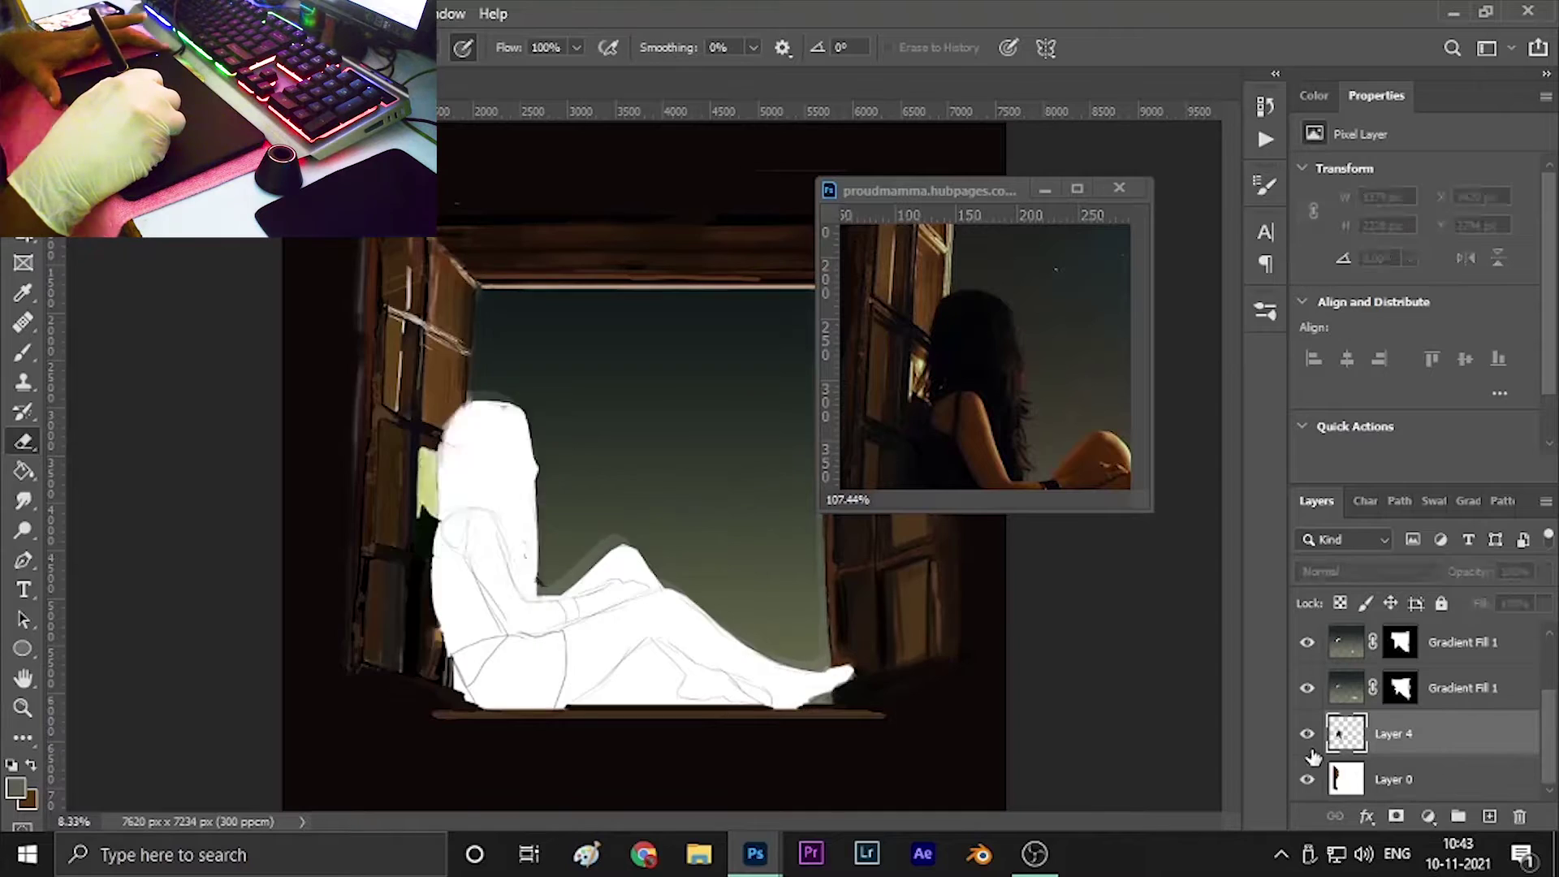
click(1307, 687)
scroll(467, 443, up, 3)
key(z)
key(b)
scroll(540, 462, up, 1)
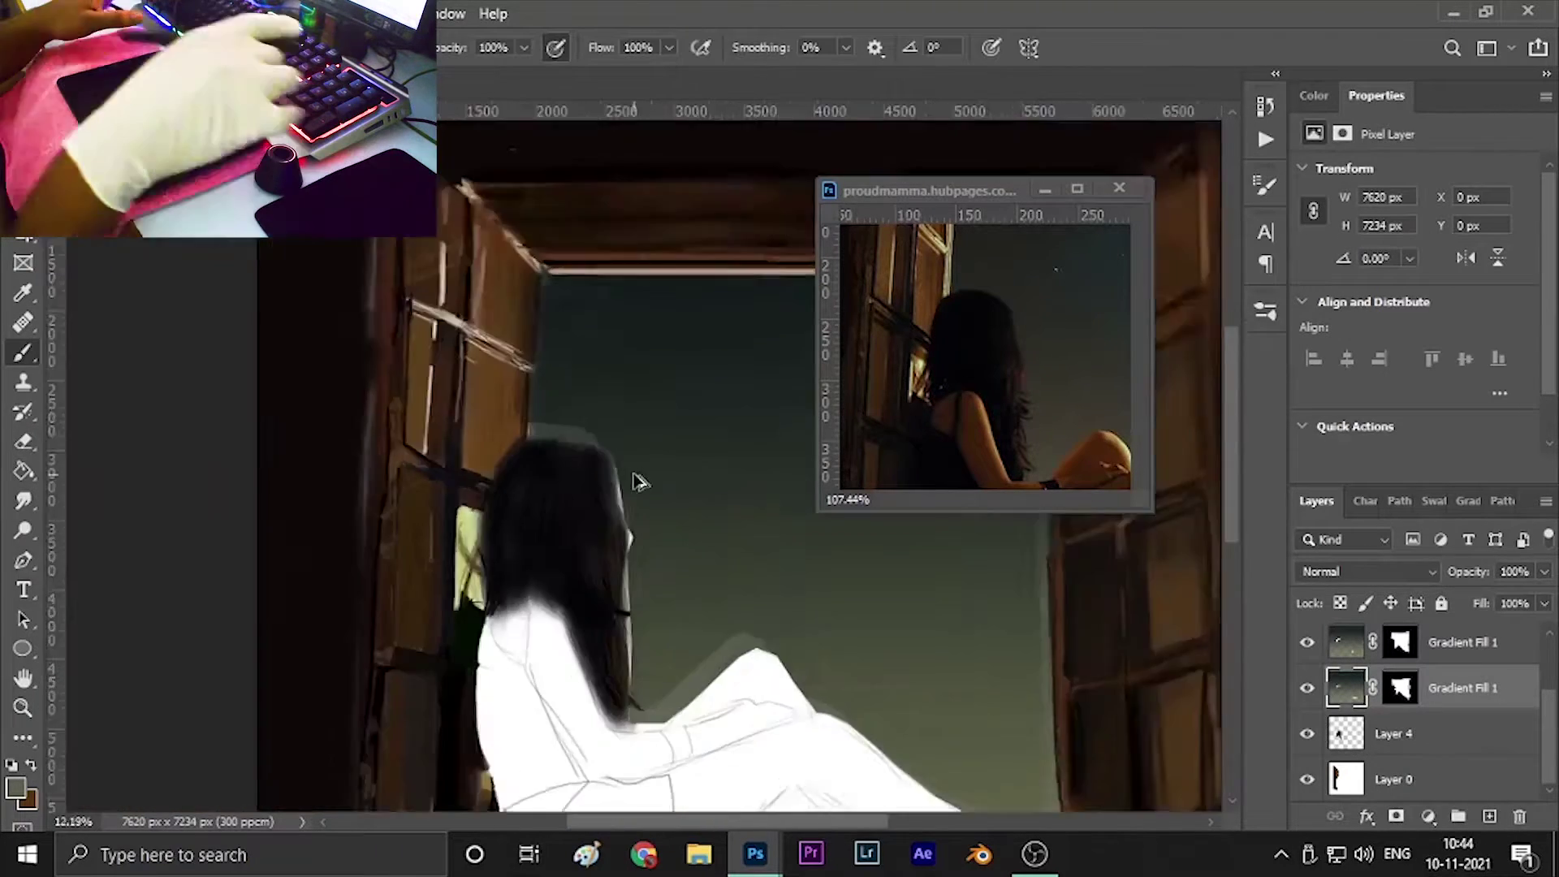
click(1307, 688)
key(ctrl+0)
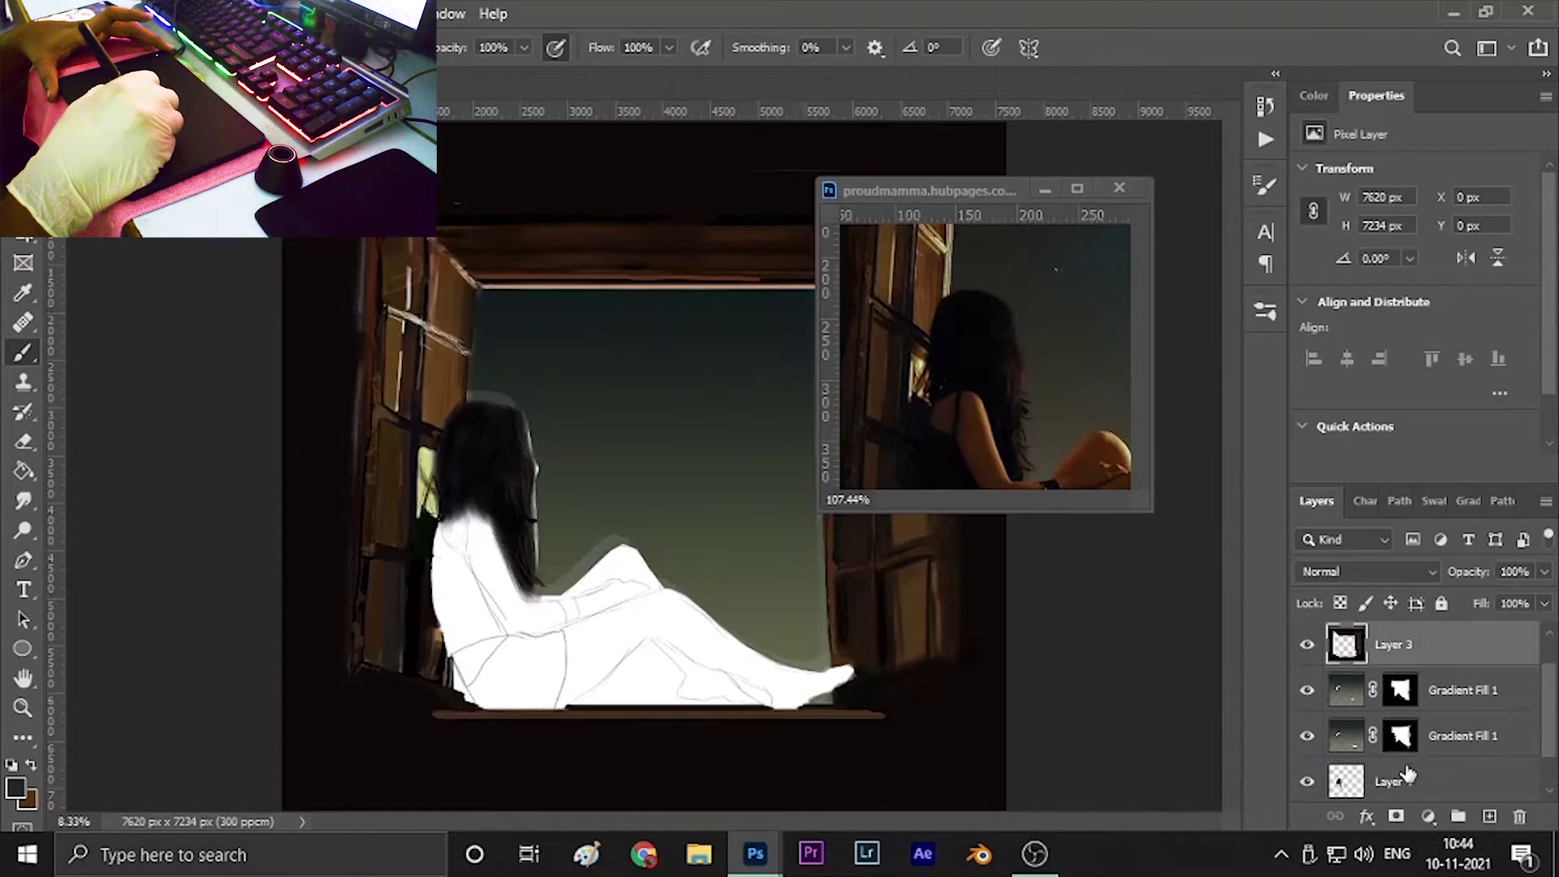
Refit the hair layer with a free transform and commit it.
click(1510, 735)
key(ctrl+t)
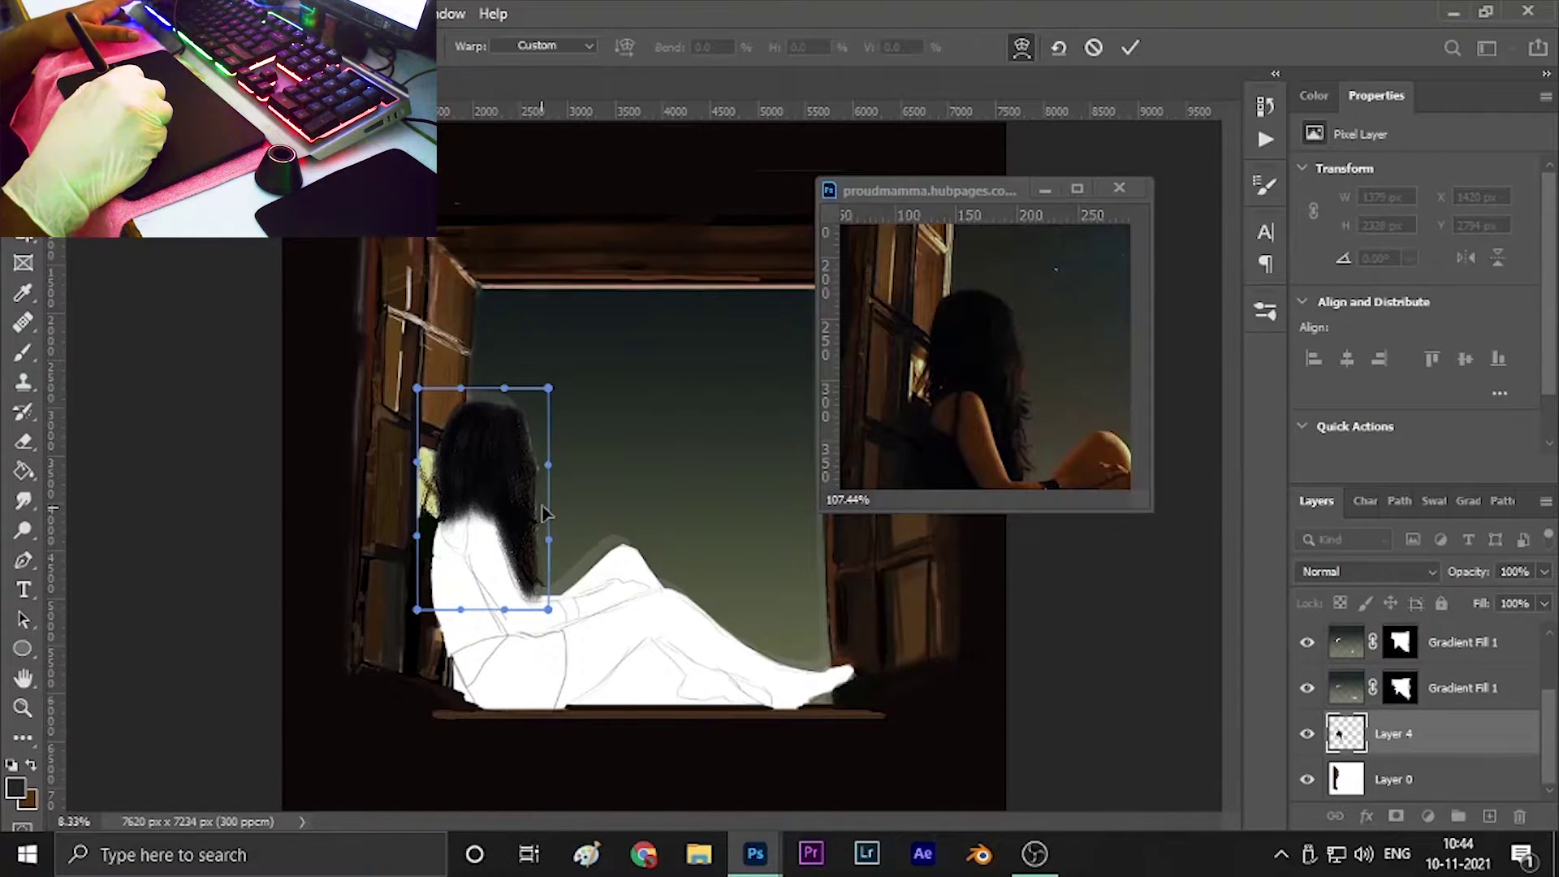
key(Return)
scroll(454, 422, up, 3)
key(ctrl+0)
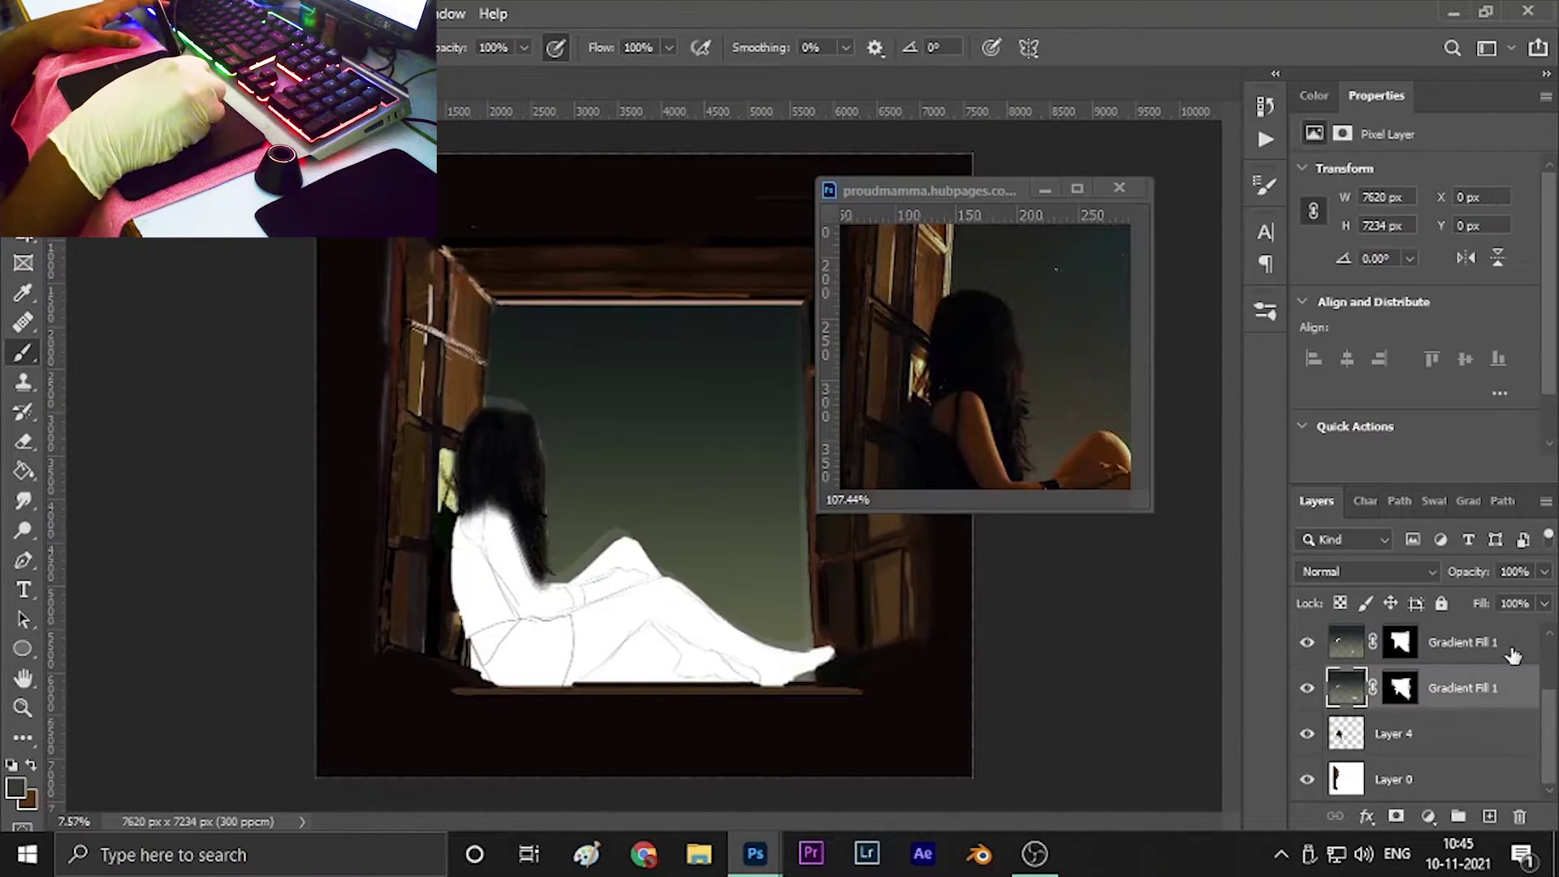
Warp the top Gradient Fill 1 sky layer to fit the window scene.
click(1477, 644)
key(ctrl+t)
right_click(460, 485)
click(485, 544)
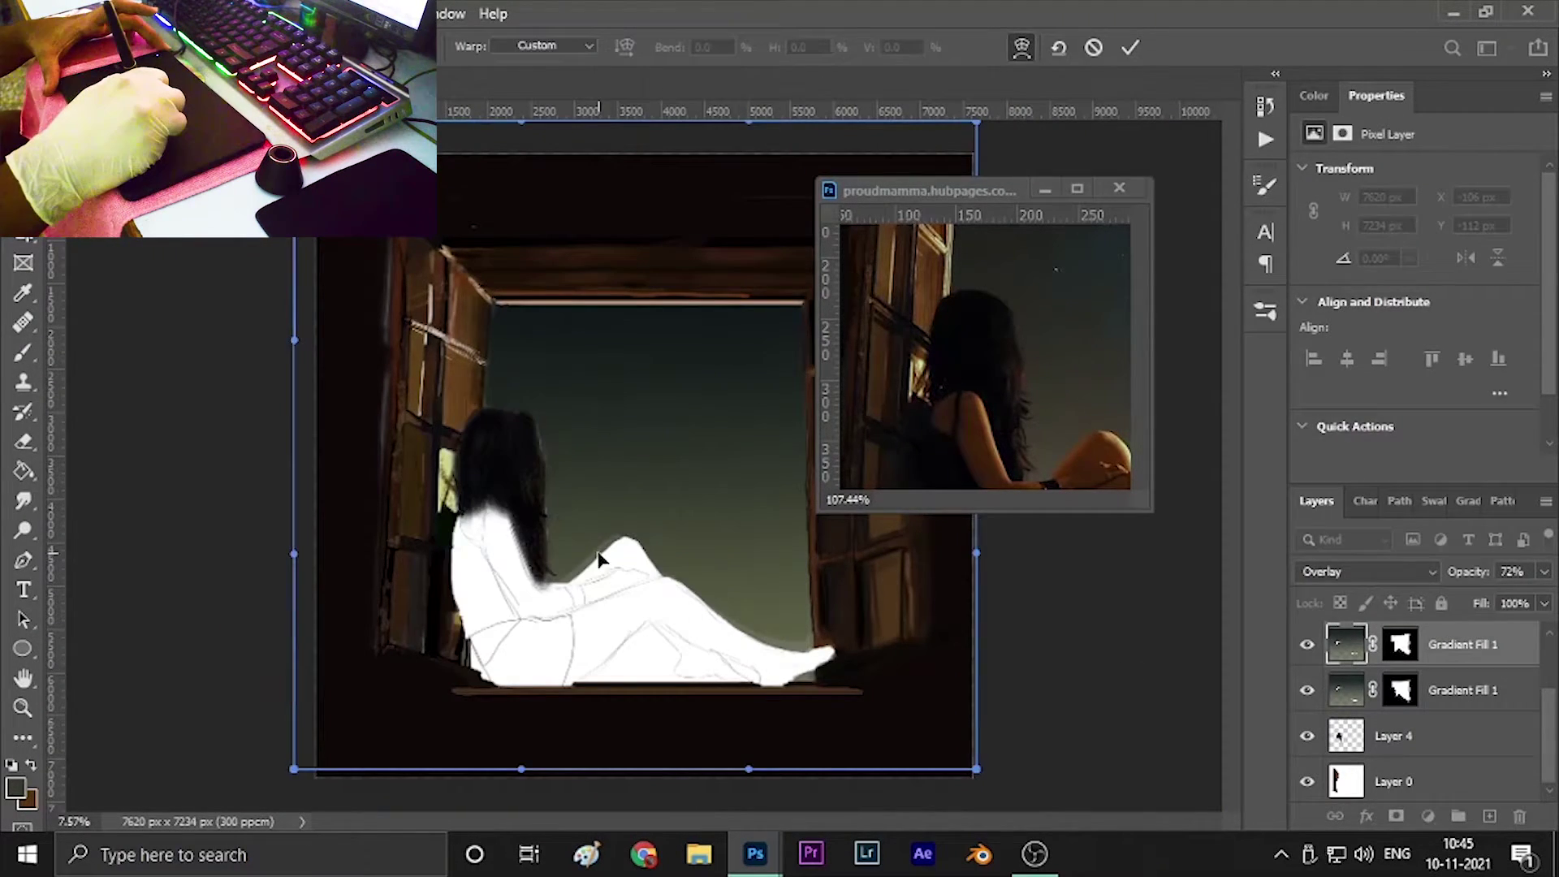
click(1453, 720)
scroll(406, 471, up, 3)
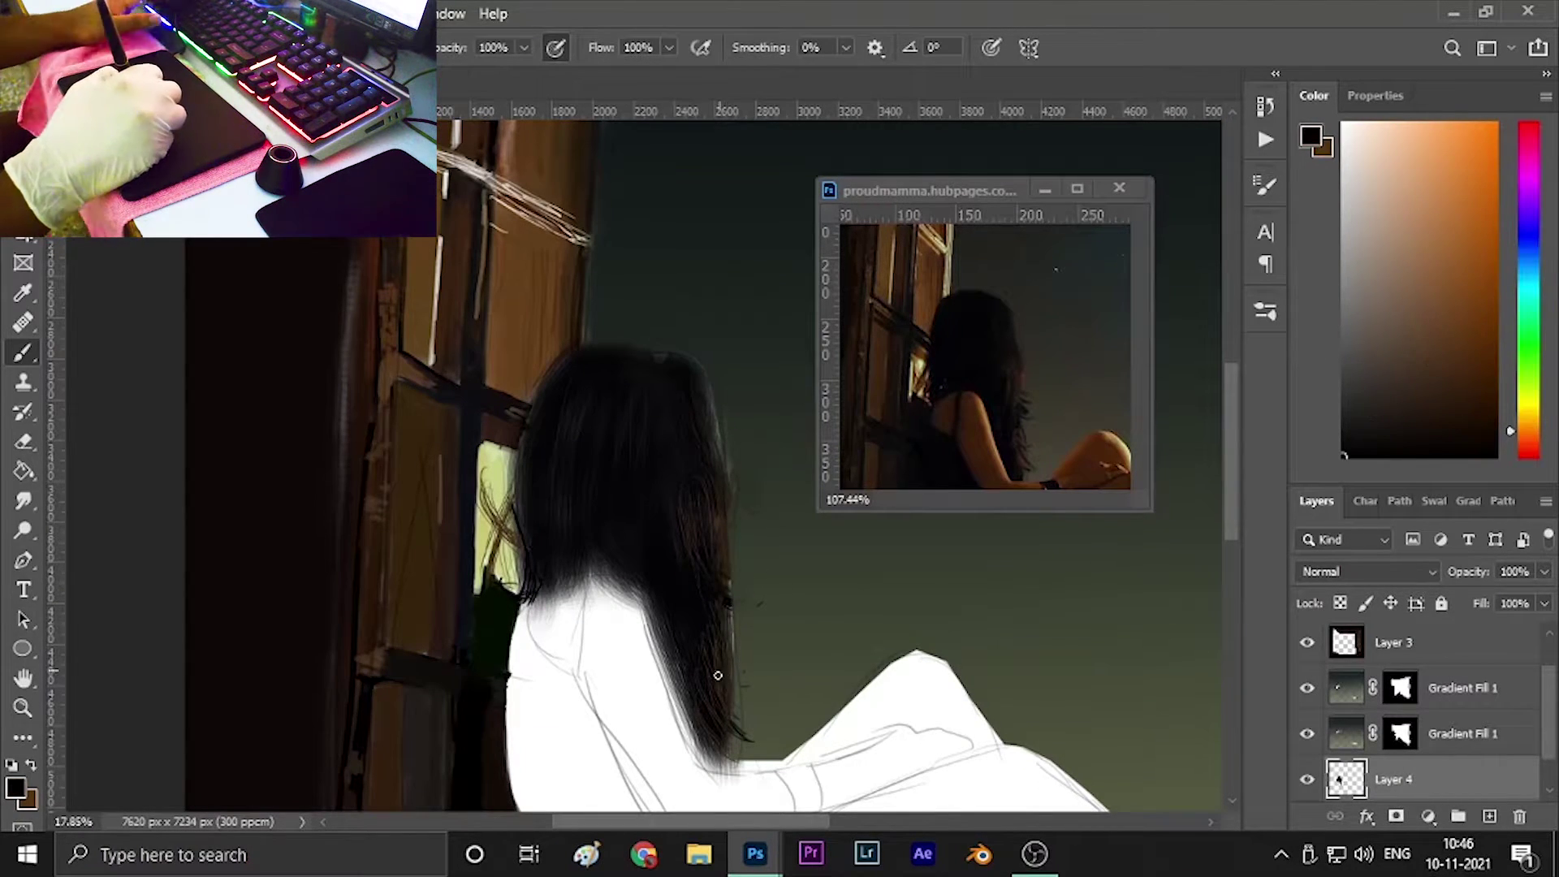
Sample a brown from the reference photo and dark colours from the hair.
key(alt+bracketright)
alt+click(1063, 442)
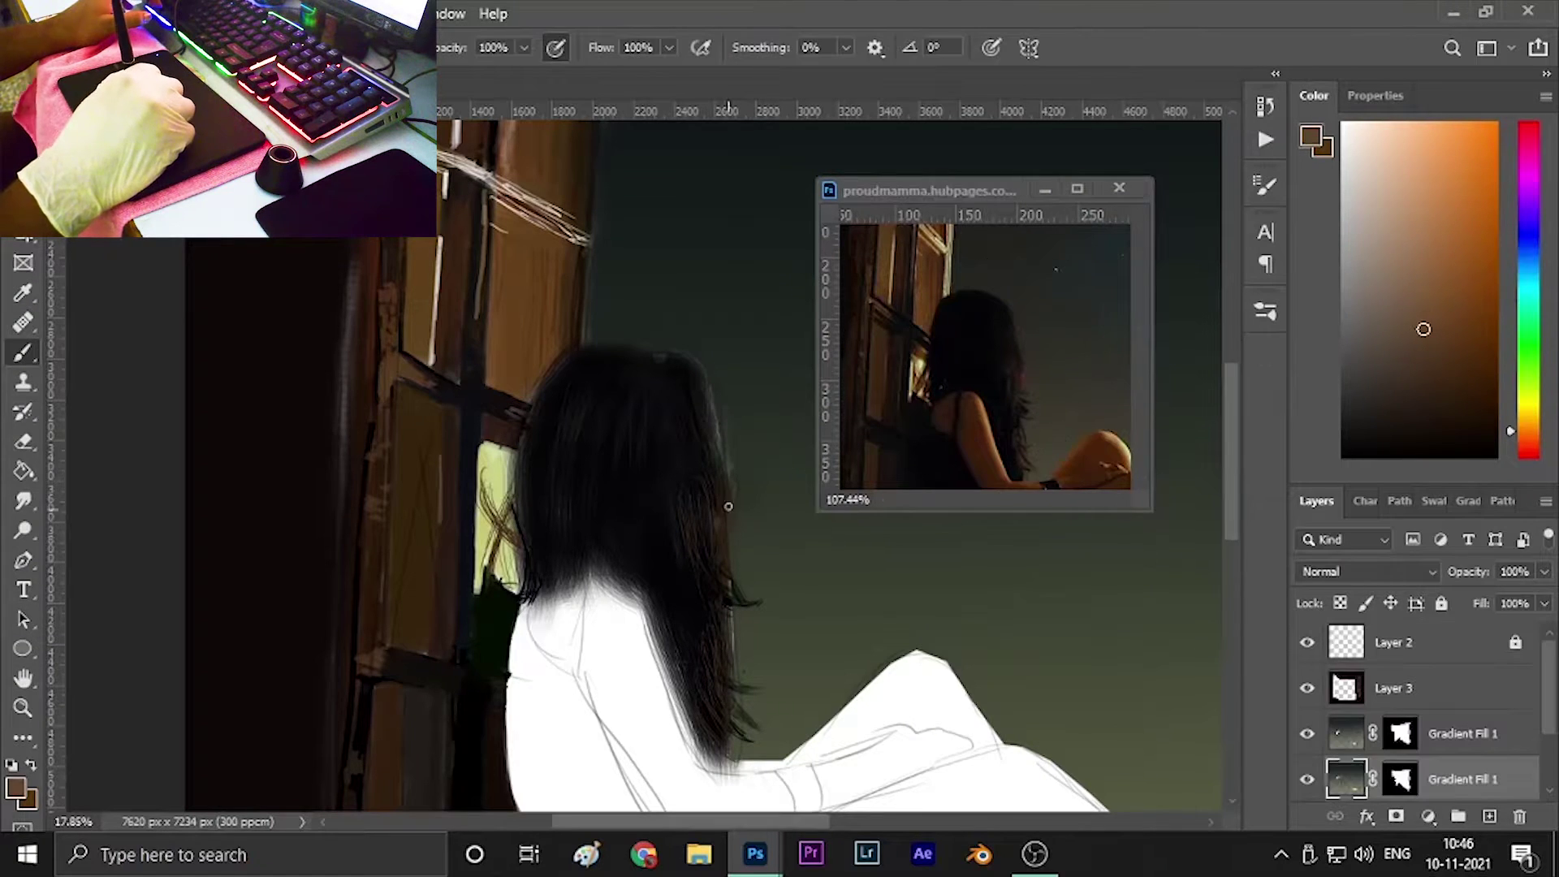
key(alt+bracketleft)
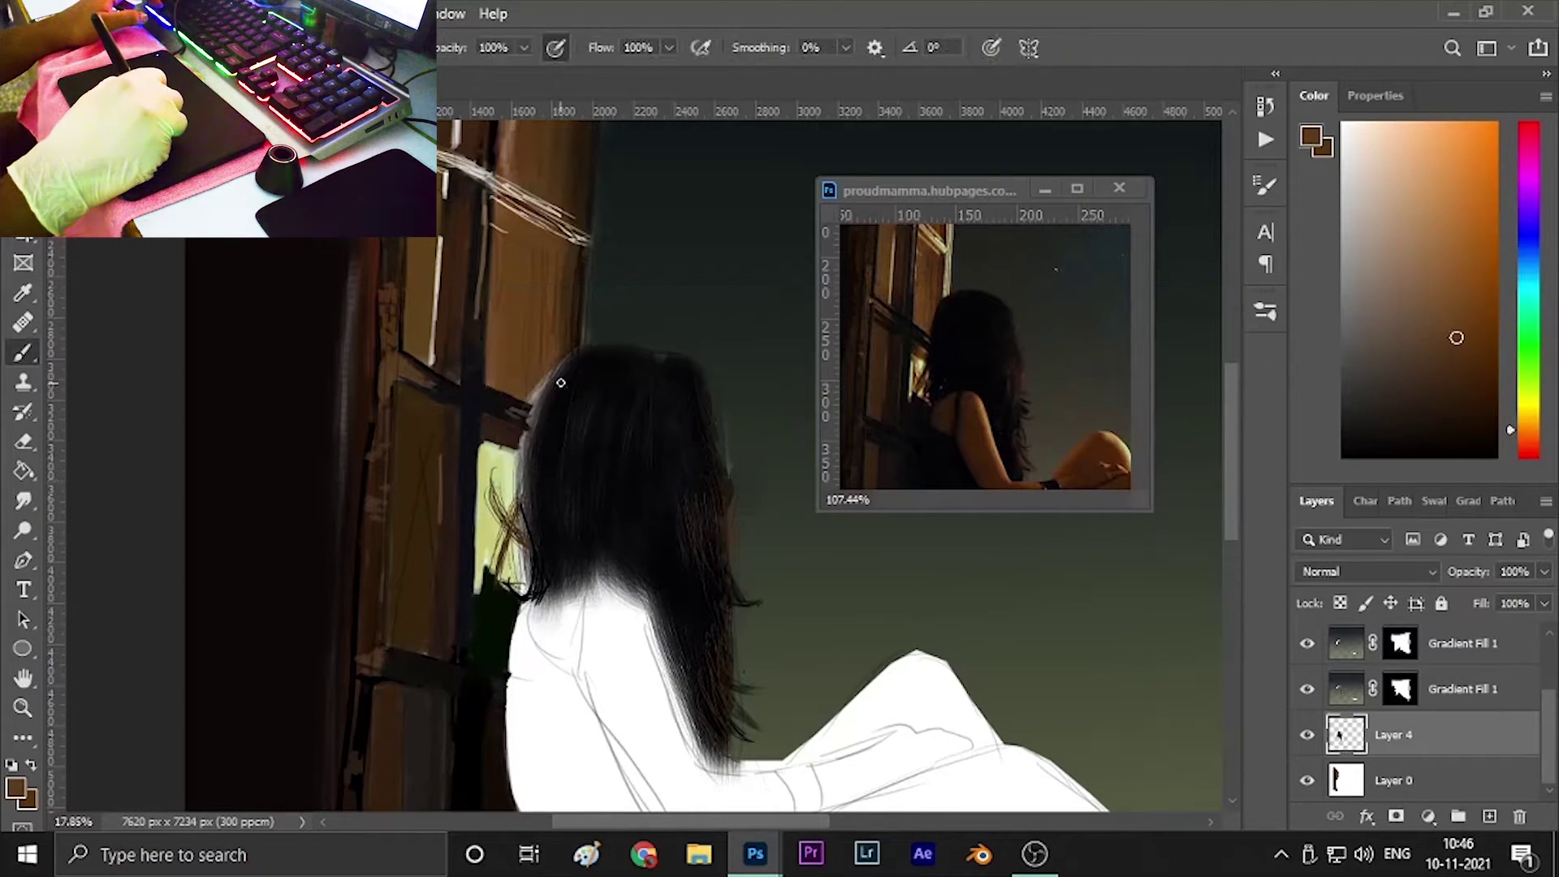
alt+click(529, 419)
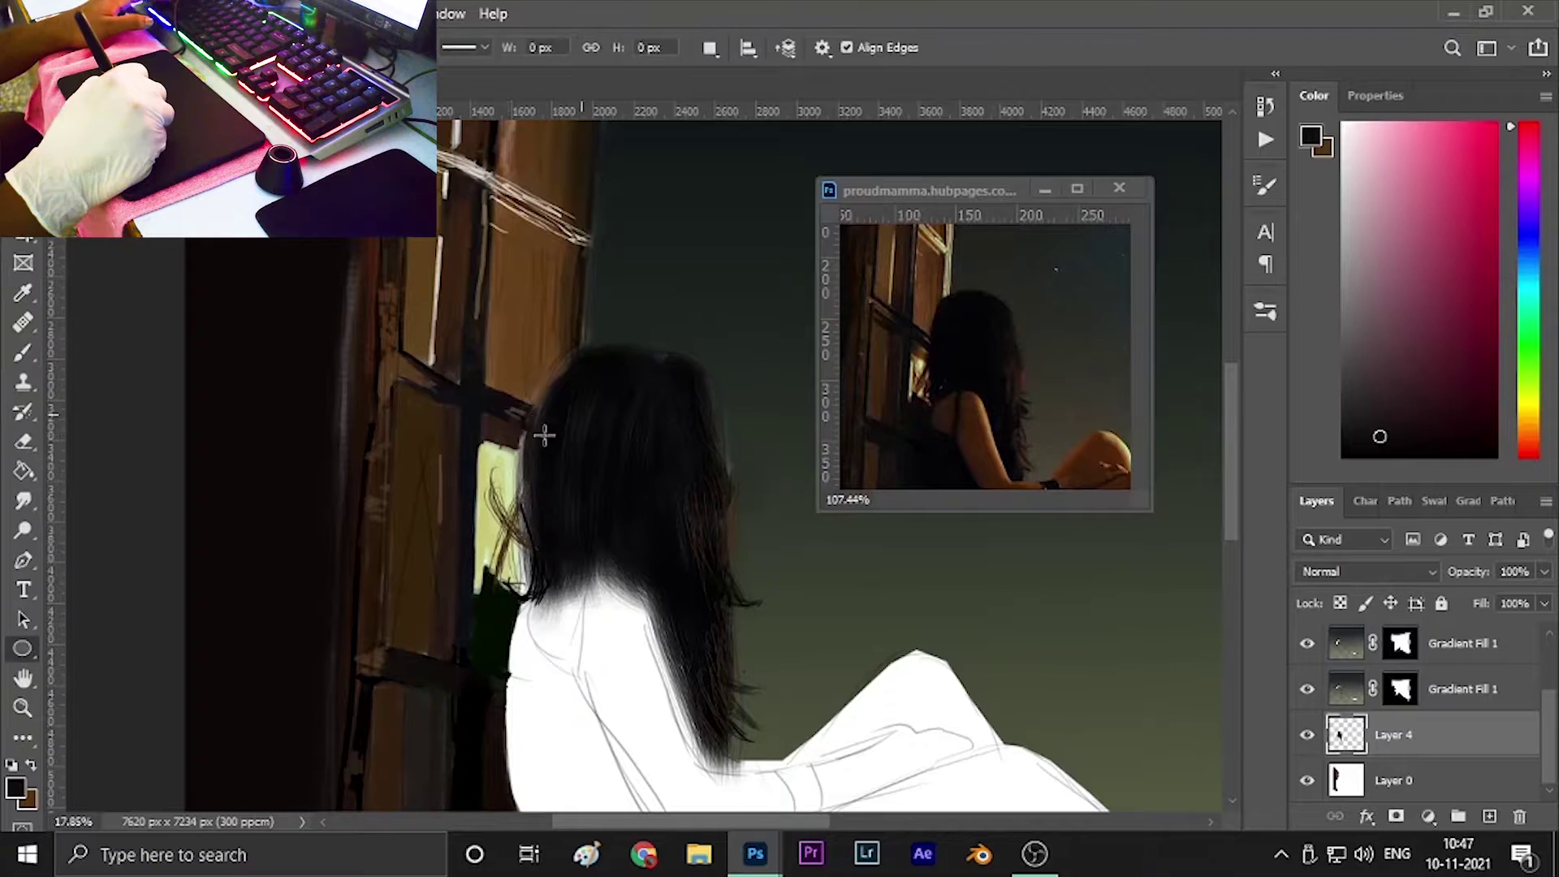
alt+click(538, 432)
alt+click(520, 560)
Erase the hair spilling over the girl's shoulder and back.
key(e)
scroll(560, 455, up, 2)
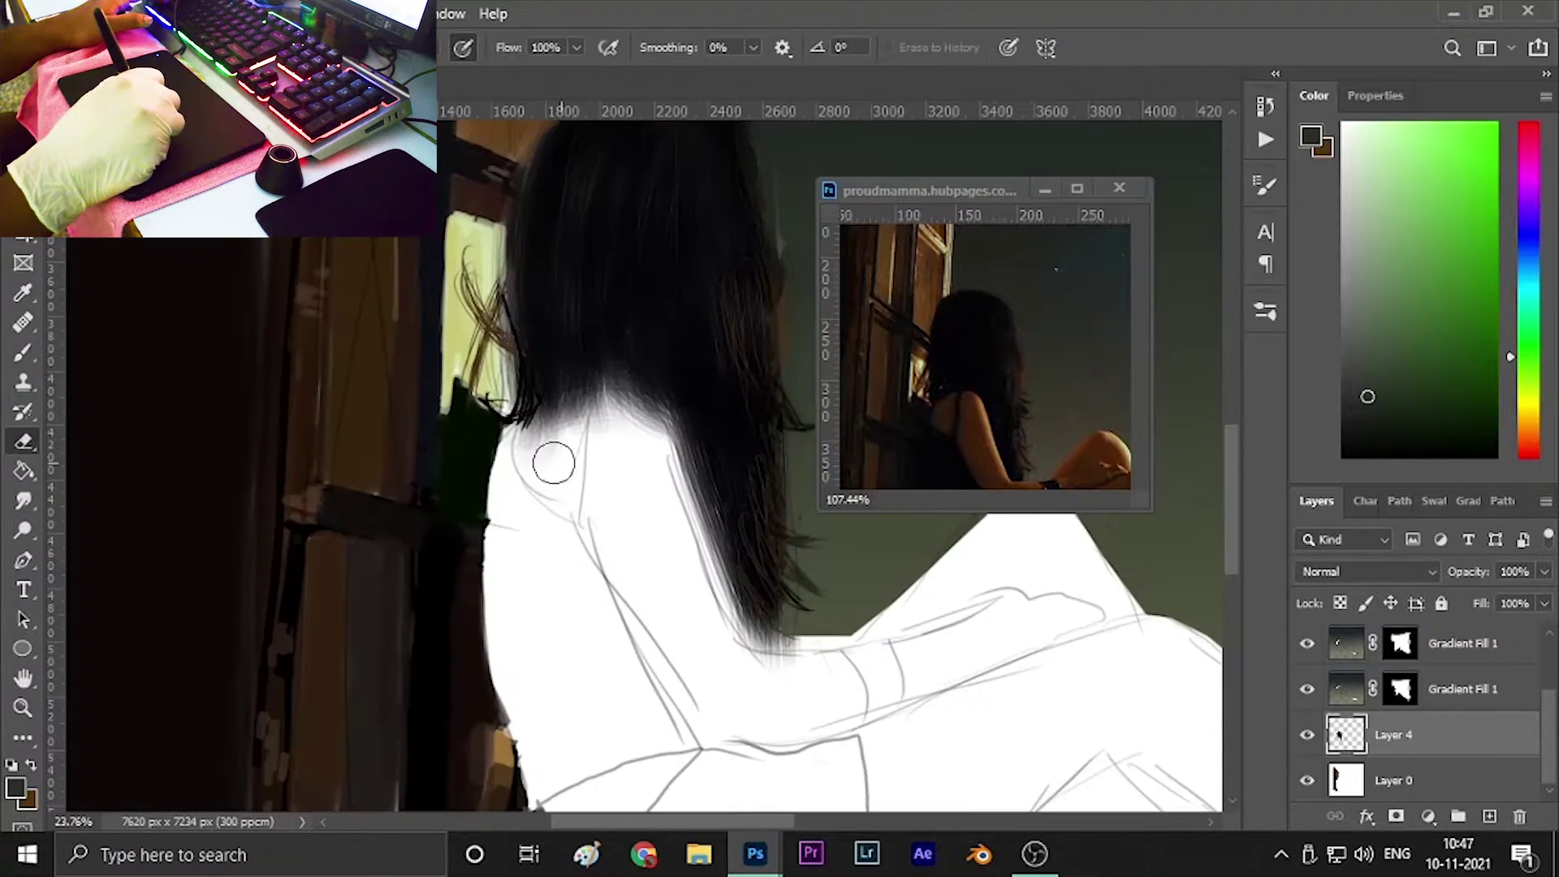
drag(550, 455, 617, 452)
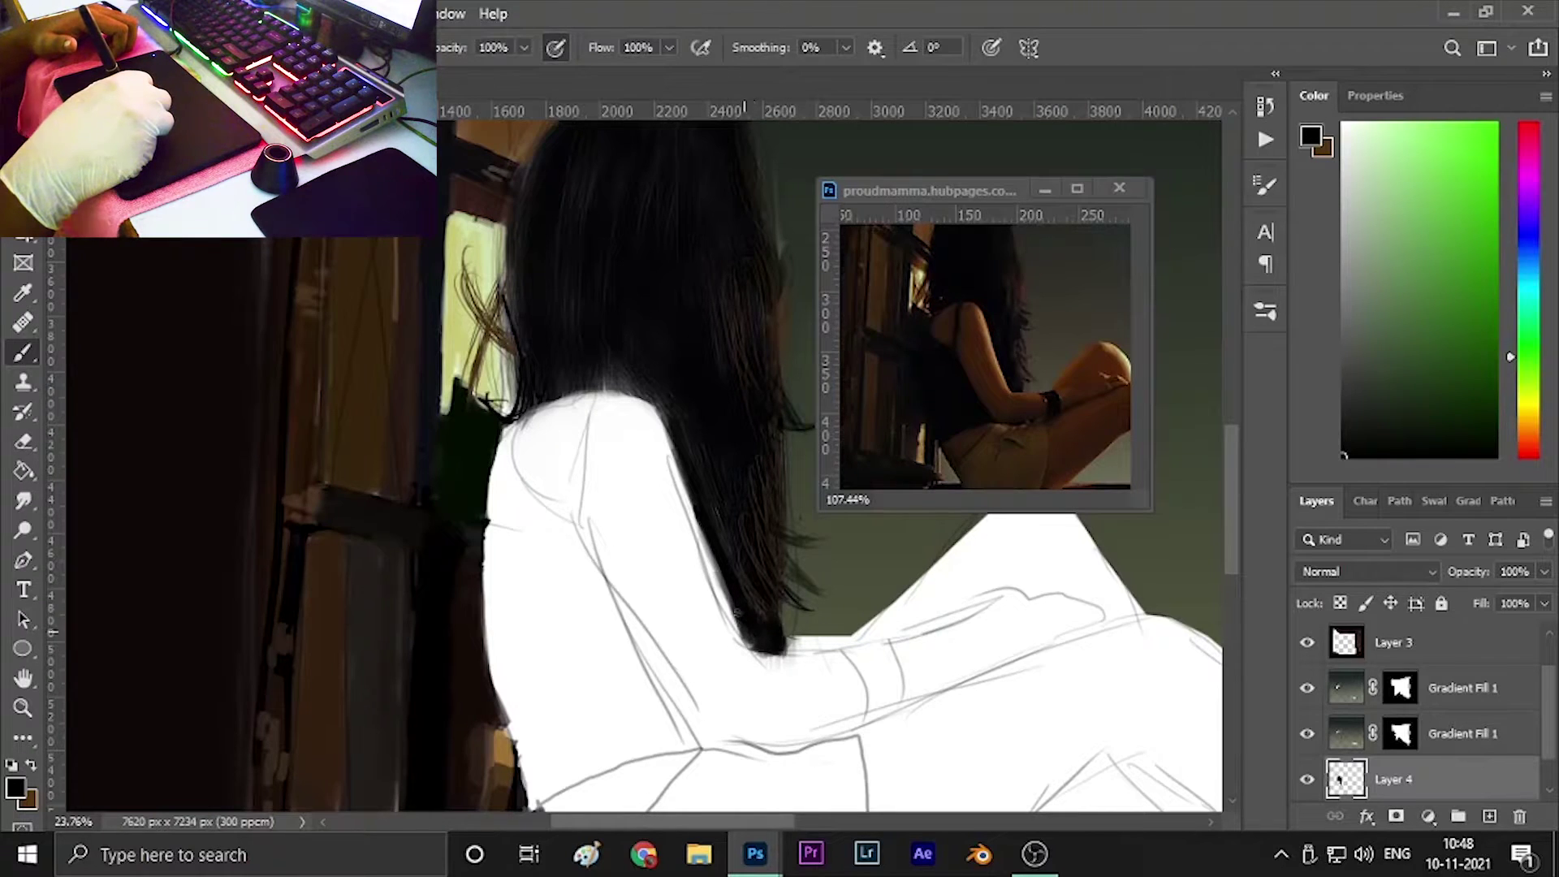
drag(520, 507, 531, 641)
scroll(527, 487, down, 3)
mouse_move(511, 374)
mouse_down()
mouse_move(568, 584)
mouse_move(560, 617)
mouse_up()
drag(487, 325, 528, 430)
key(e)
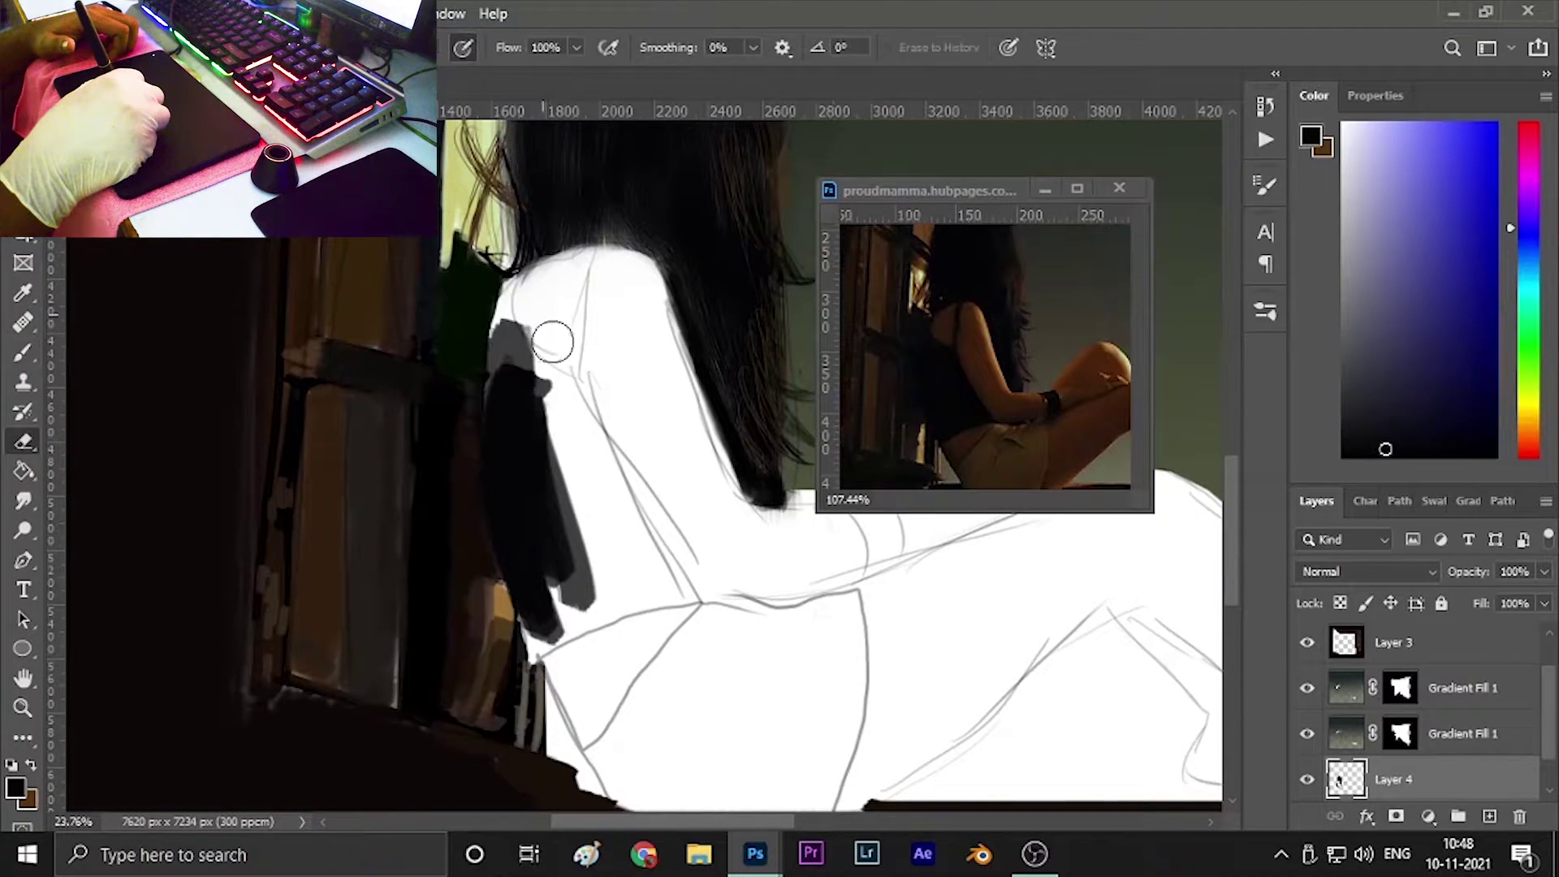
key(b)
Paint a dark top over the back and shade the shoulder brown at 84% opacity.
drag(524, 298, 613, 464)
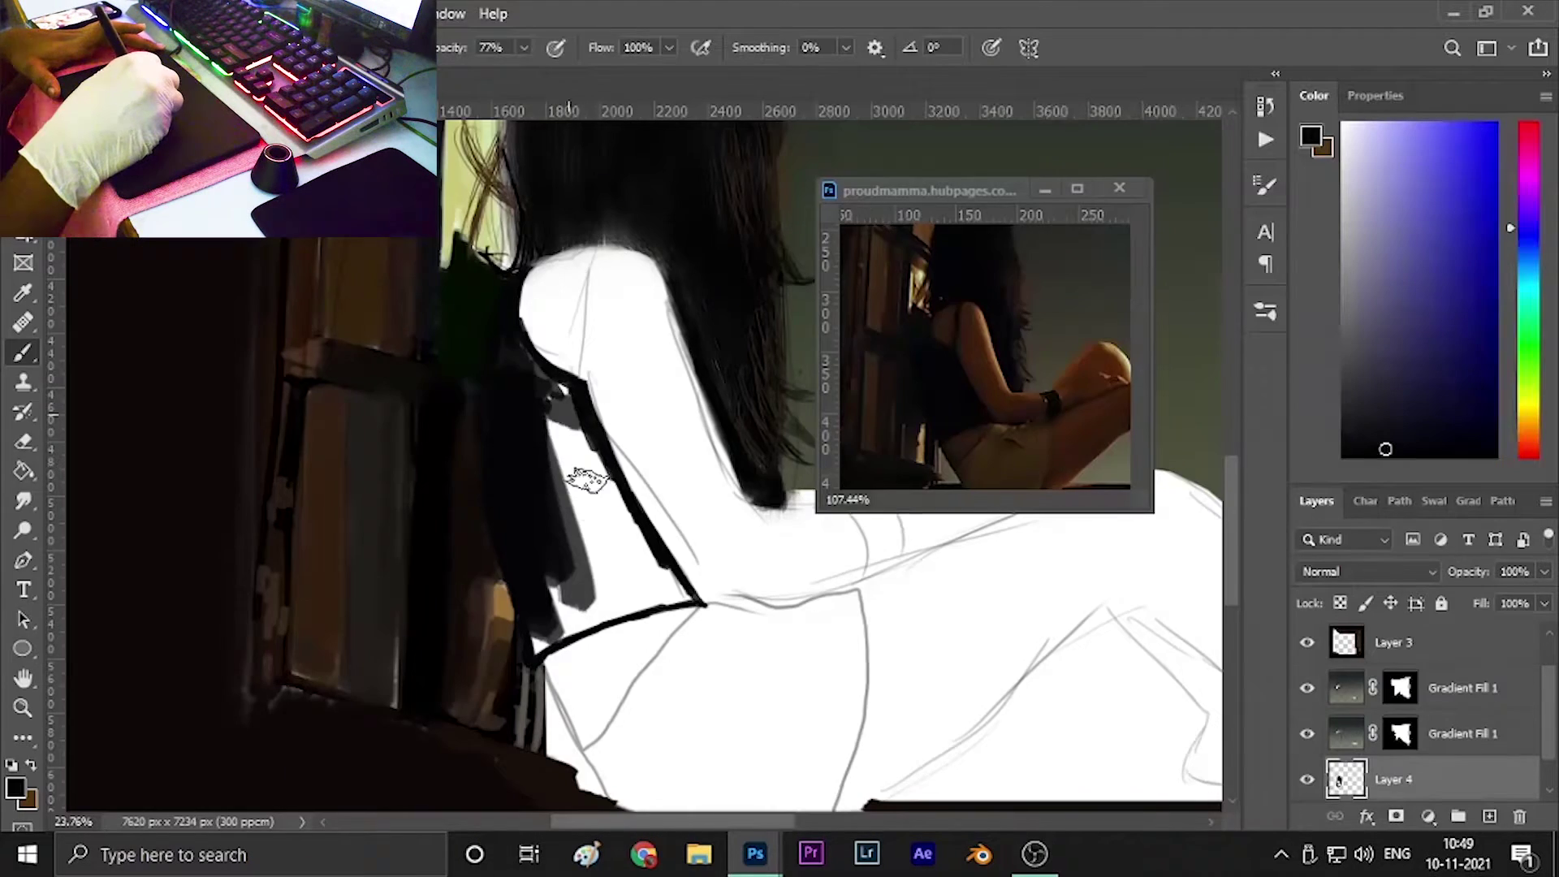
mouse_move(582, 480)
mouse_down()
mouse_move(601, 568)
mouse_move(650, 601)
mouse_move(559, 595)
mouse_up()
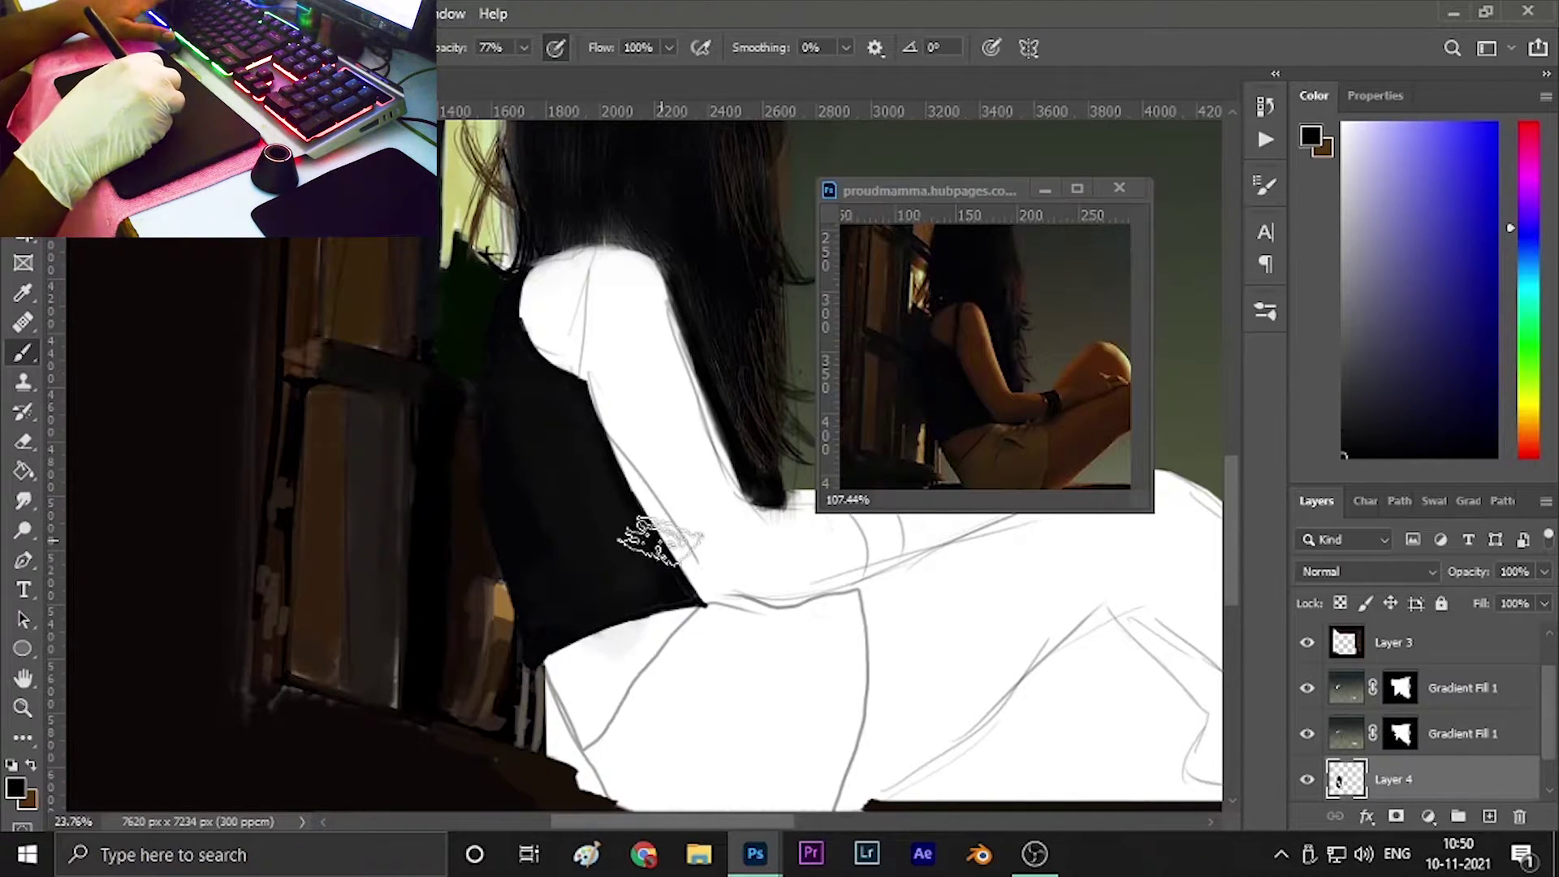
alt+click(601, 491)
key(8)
key(4)
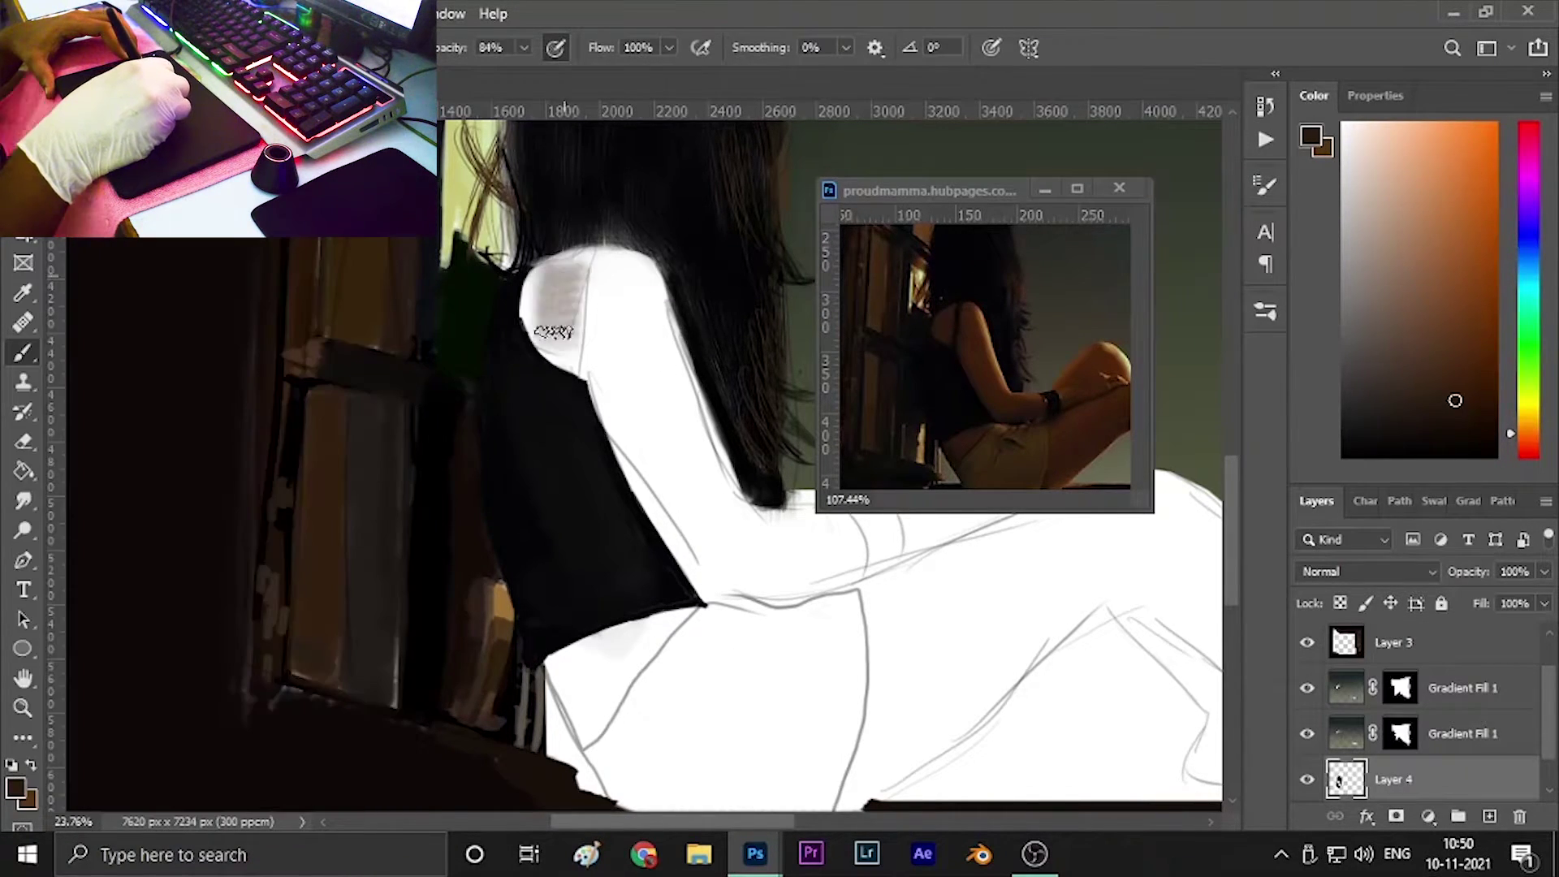
drag(571, 272, 556, 267)
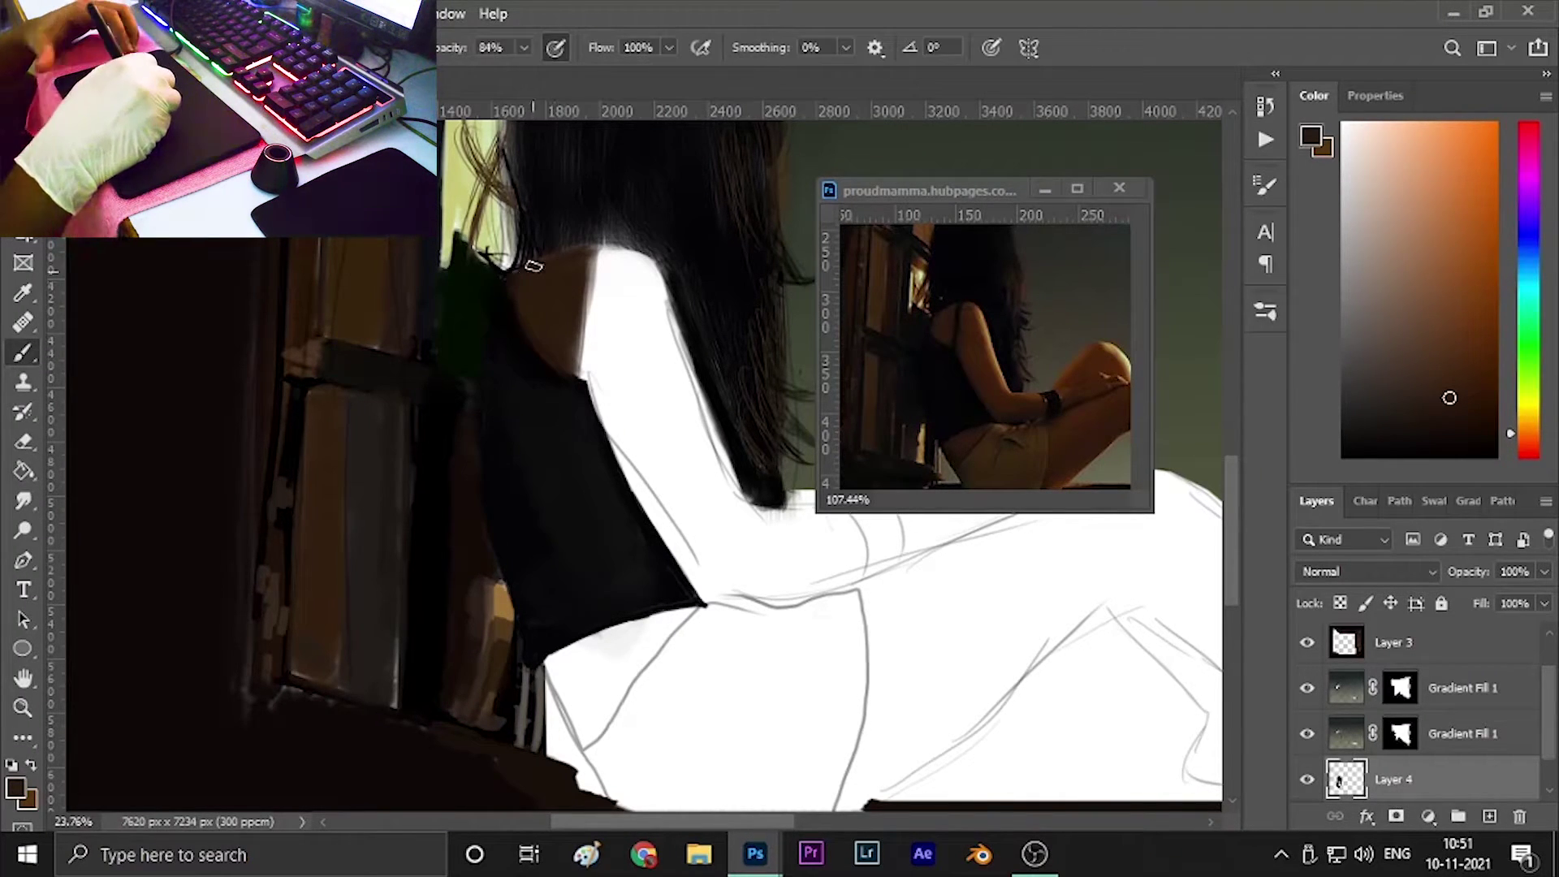
Paint the white arm dark brown, sampling the arm's brown and a light tan.
mouse_move(609, 395)
mouse_down()
mouse_move(626, 313)
mouse_move(755, 568)
mouse_up()
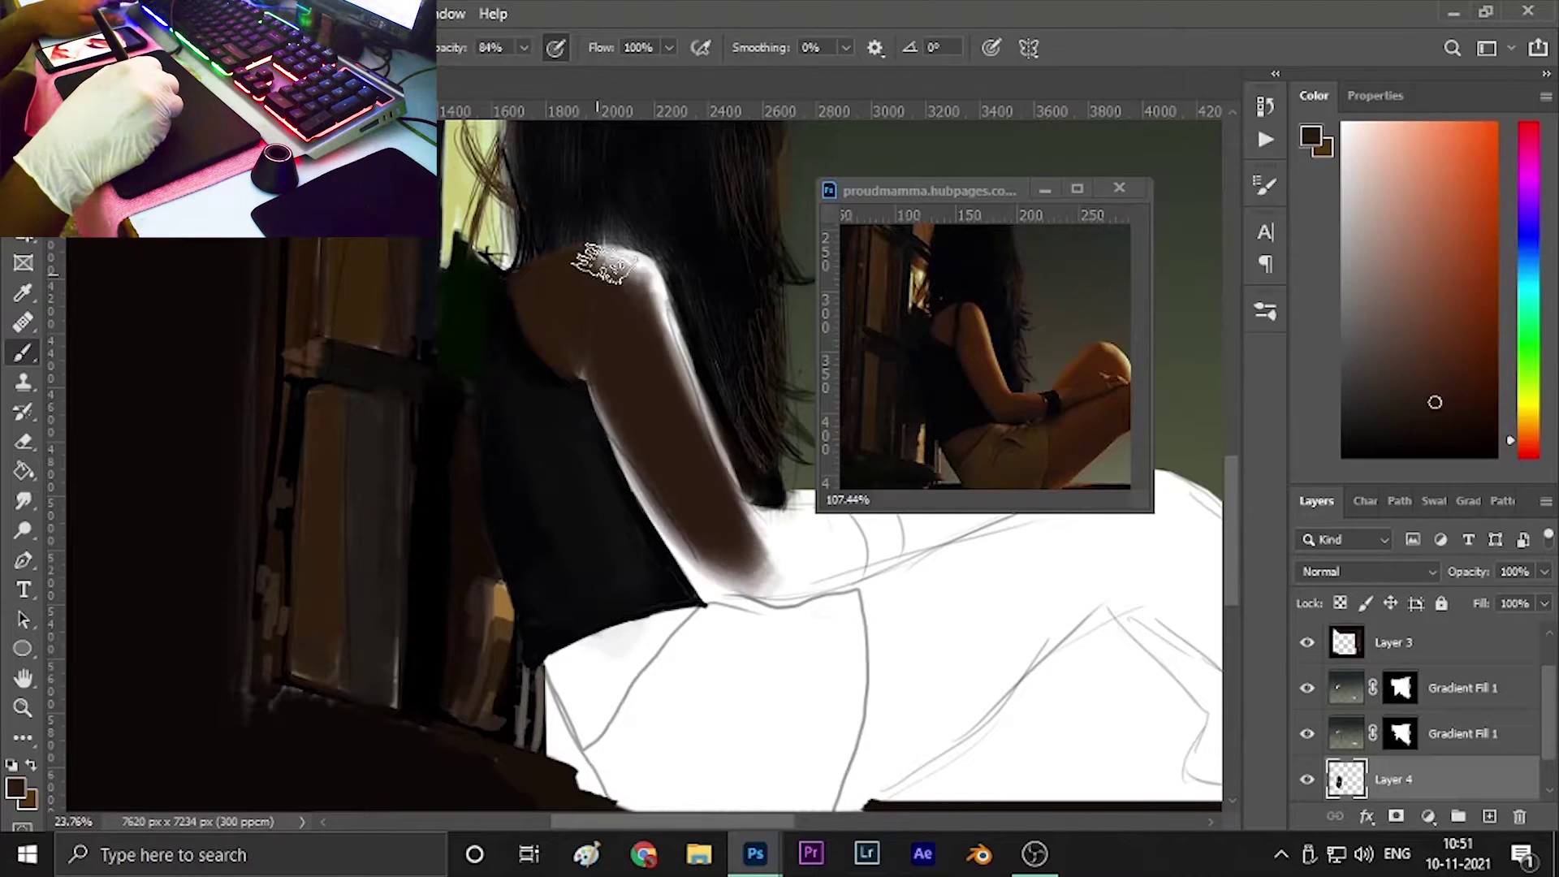
drag(601, 268, 576, 367)
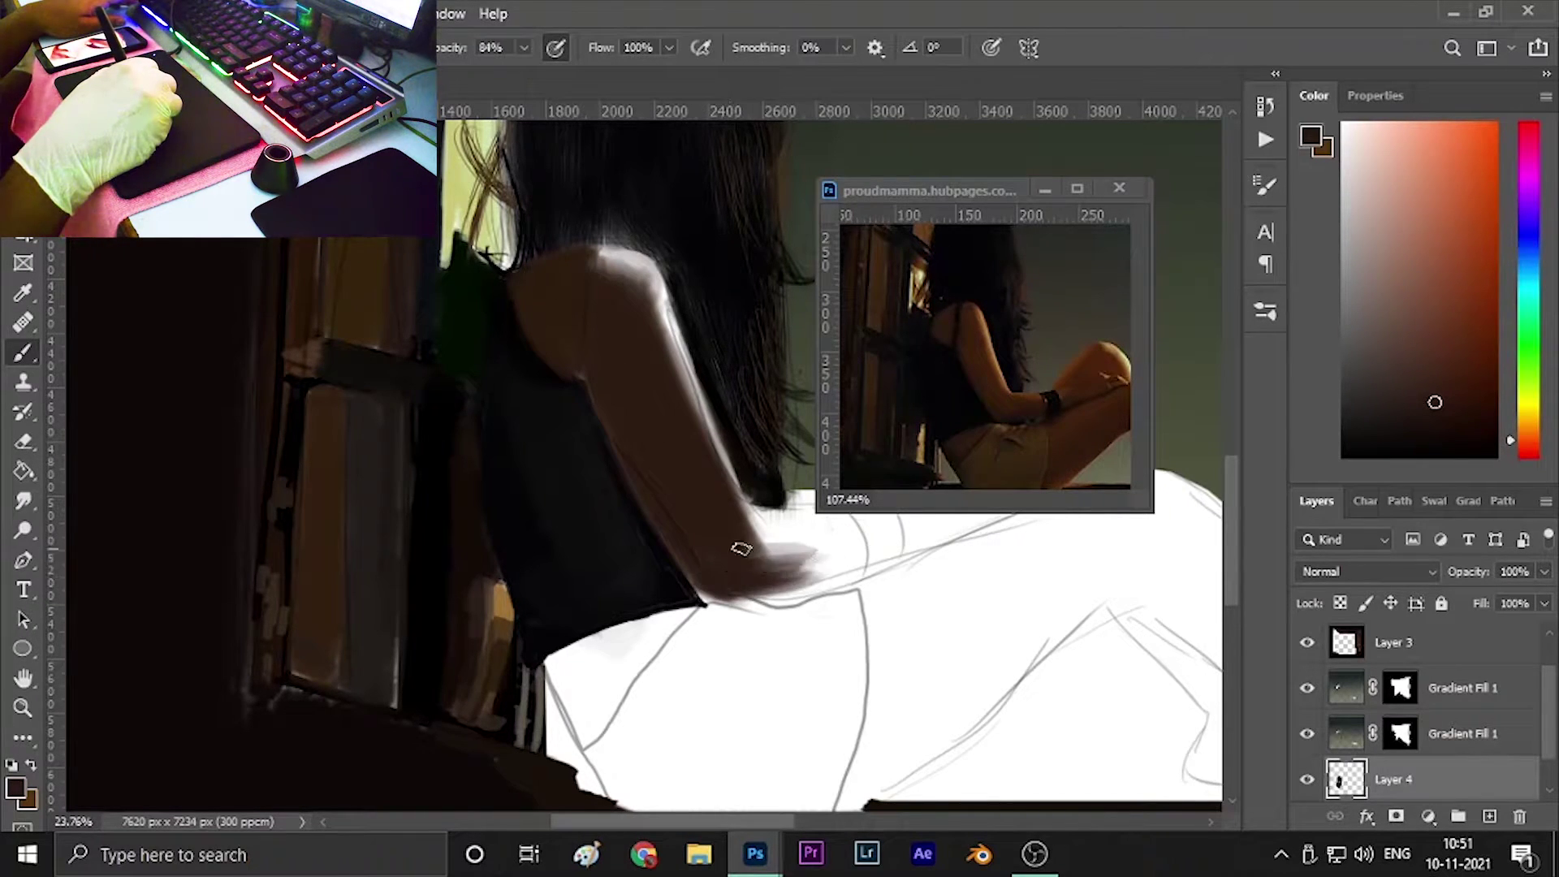
drag(741, 549, 691, 674)
alt+click(593, 421)
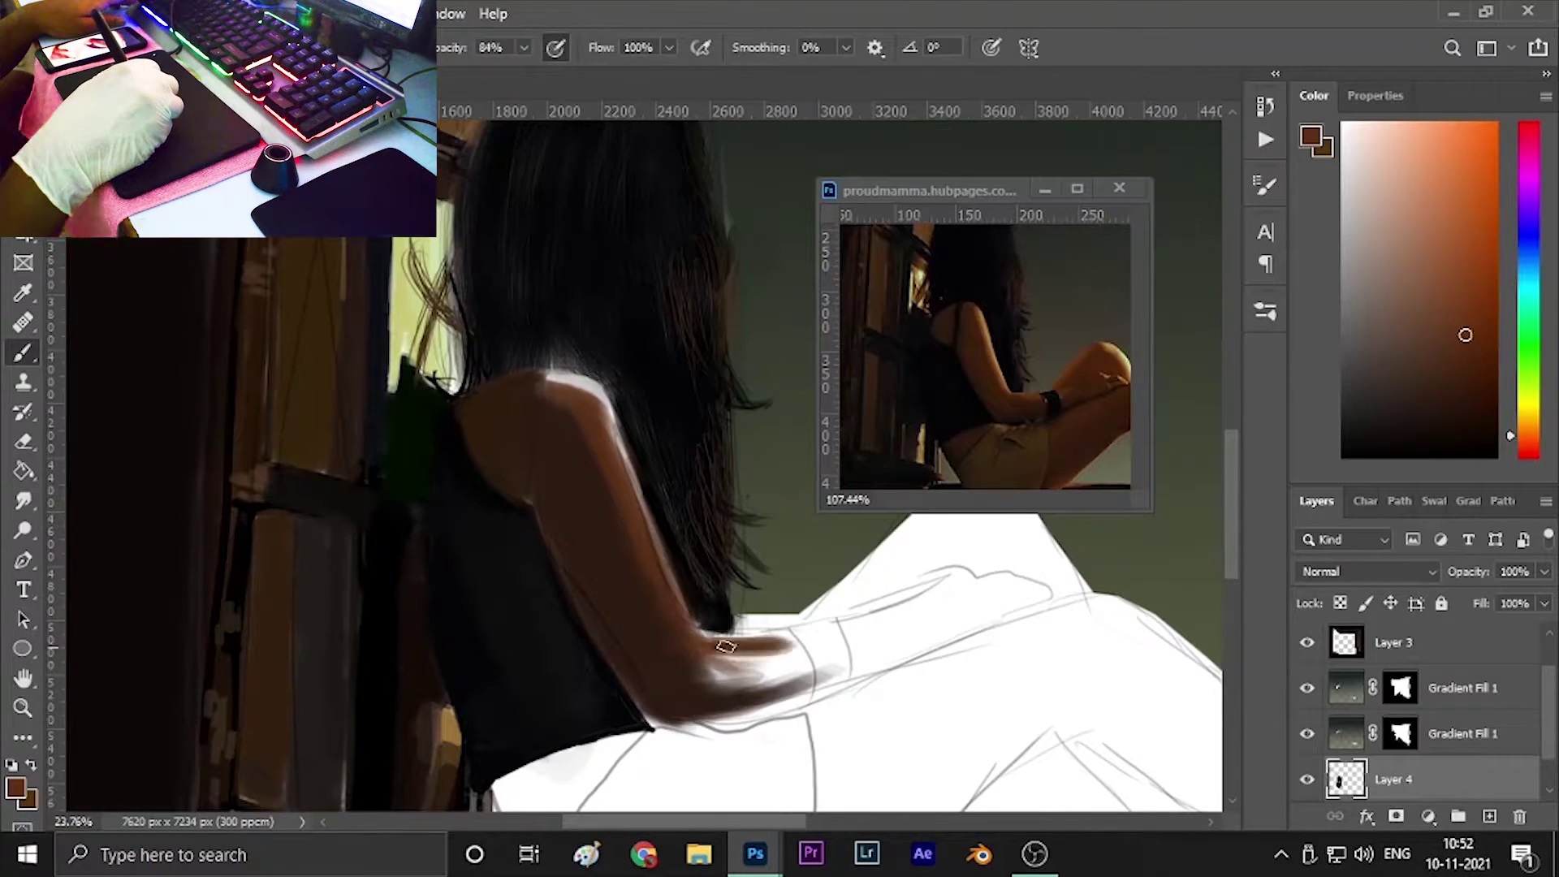
alt+click(594, 380)
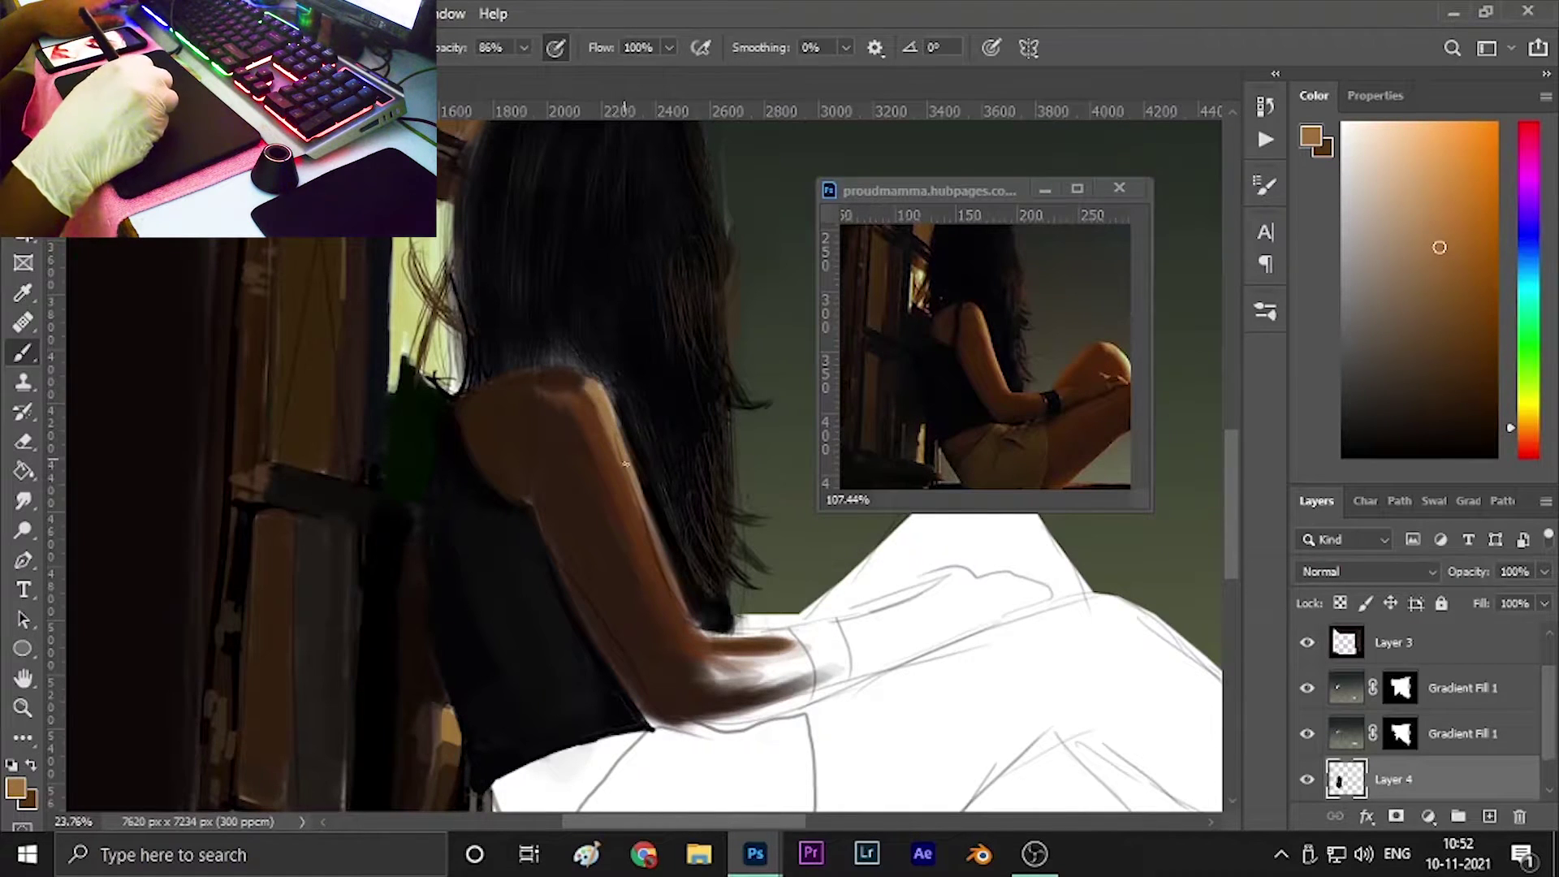
alt+click(686, 620)
alt+click(616, 619)
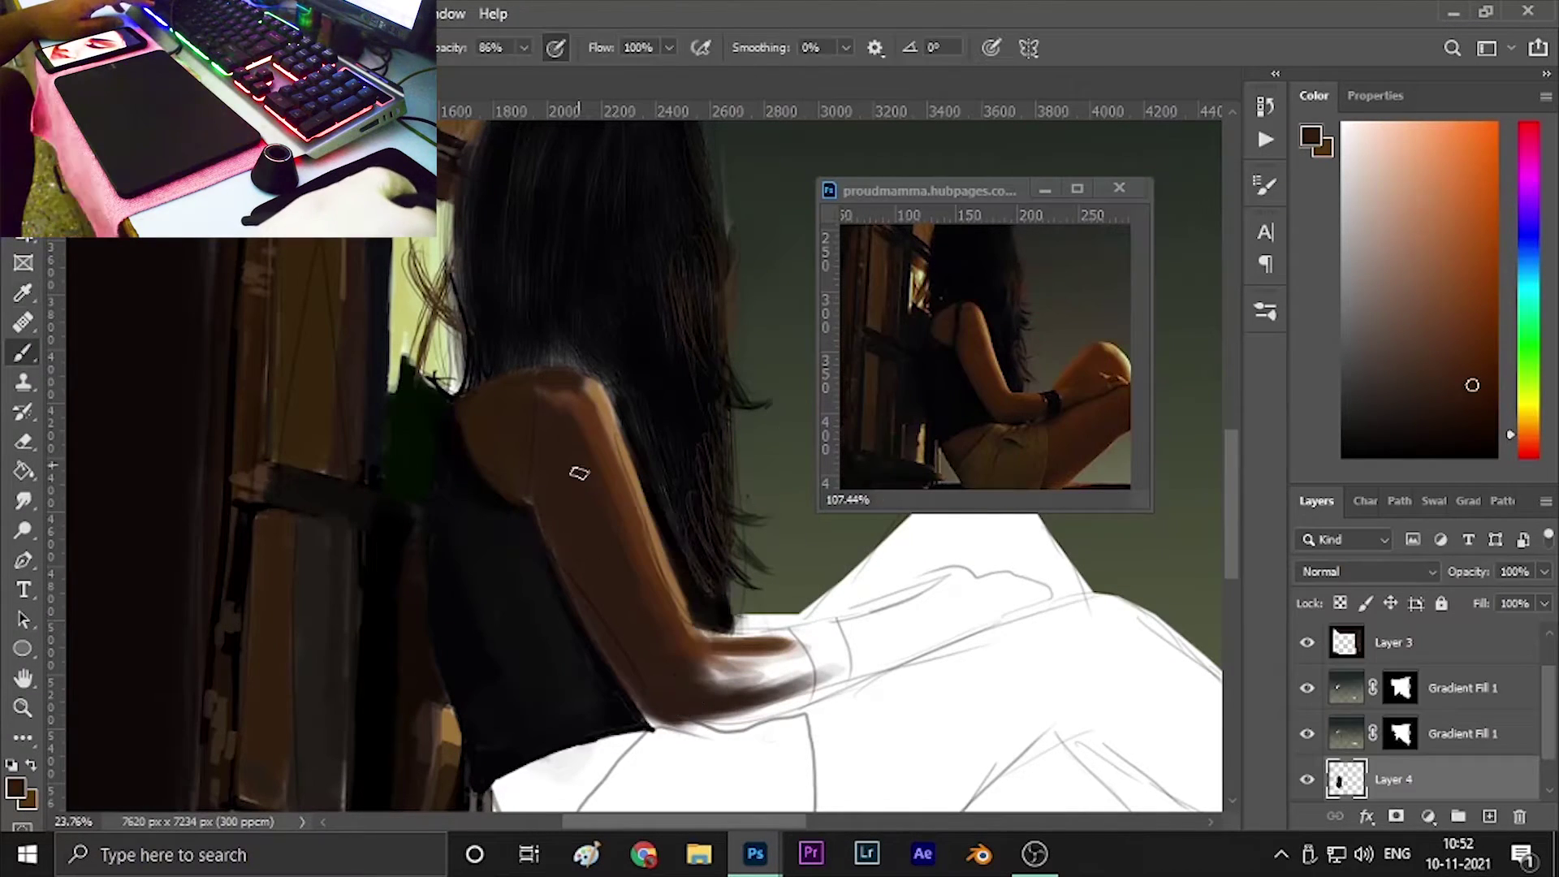
Extend the forearm toward the knee, sampling tan, near-black, dark olive and dark brown.
mouse_move(706, 666)
mouse_down()
mouse_move(860, 682)
mouse_move(1039, 593)
mouse_move(785, 644)
mouse_up()
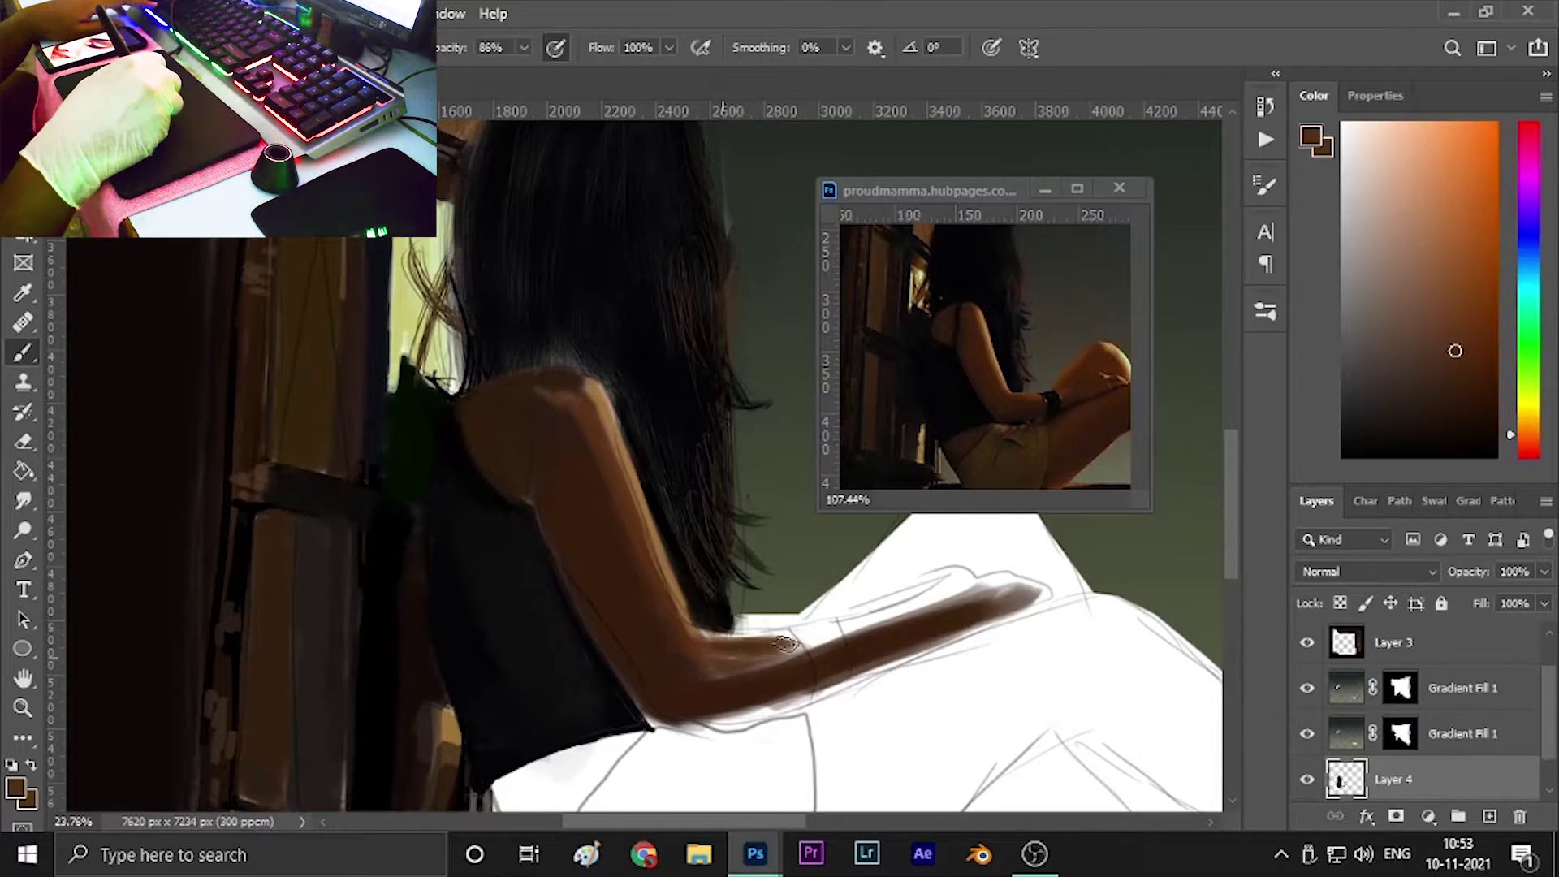
alt+click(720, 641)
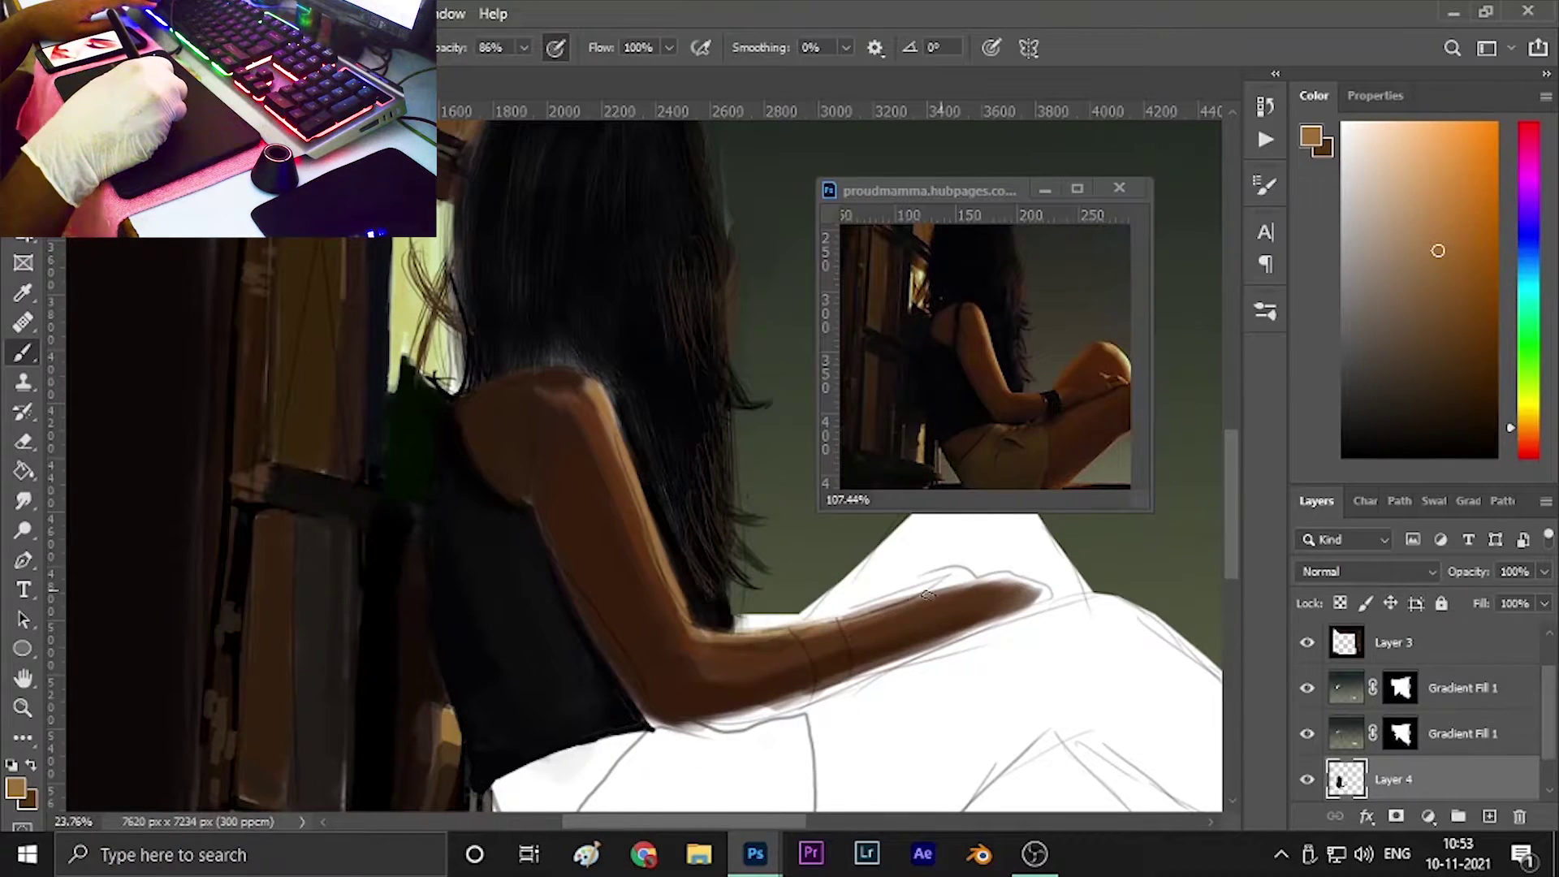
alt+click(1002, 400)
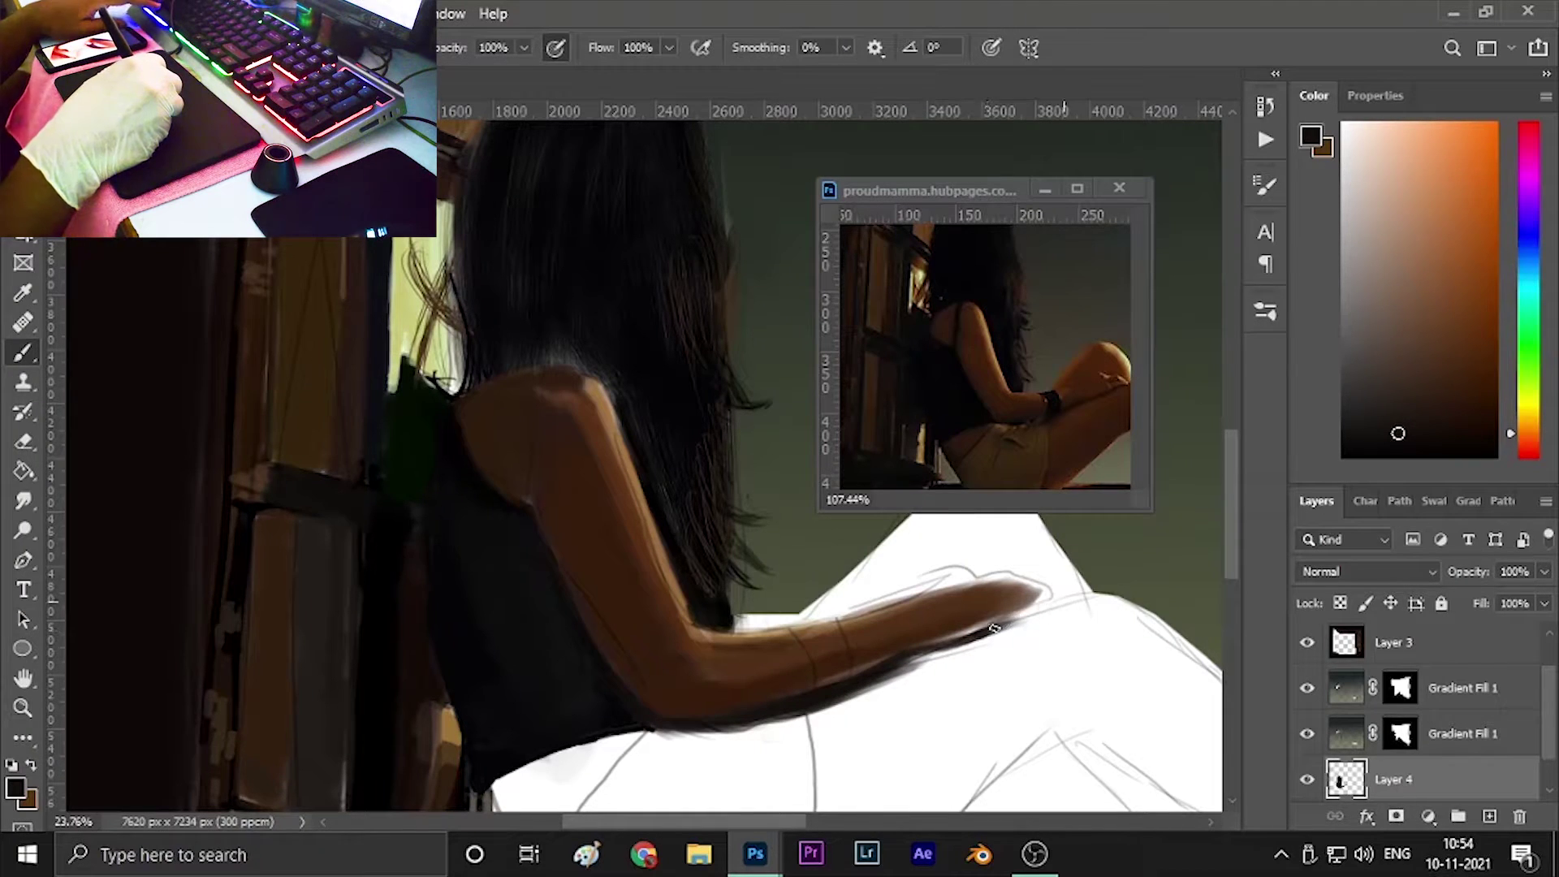
drag(846, 691, 666, 666)
alt+click(566, 597)
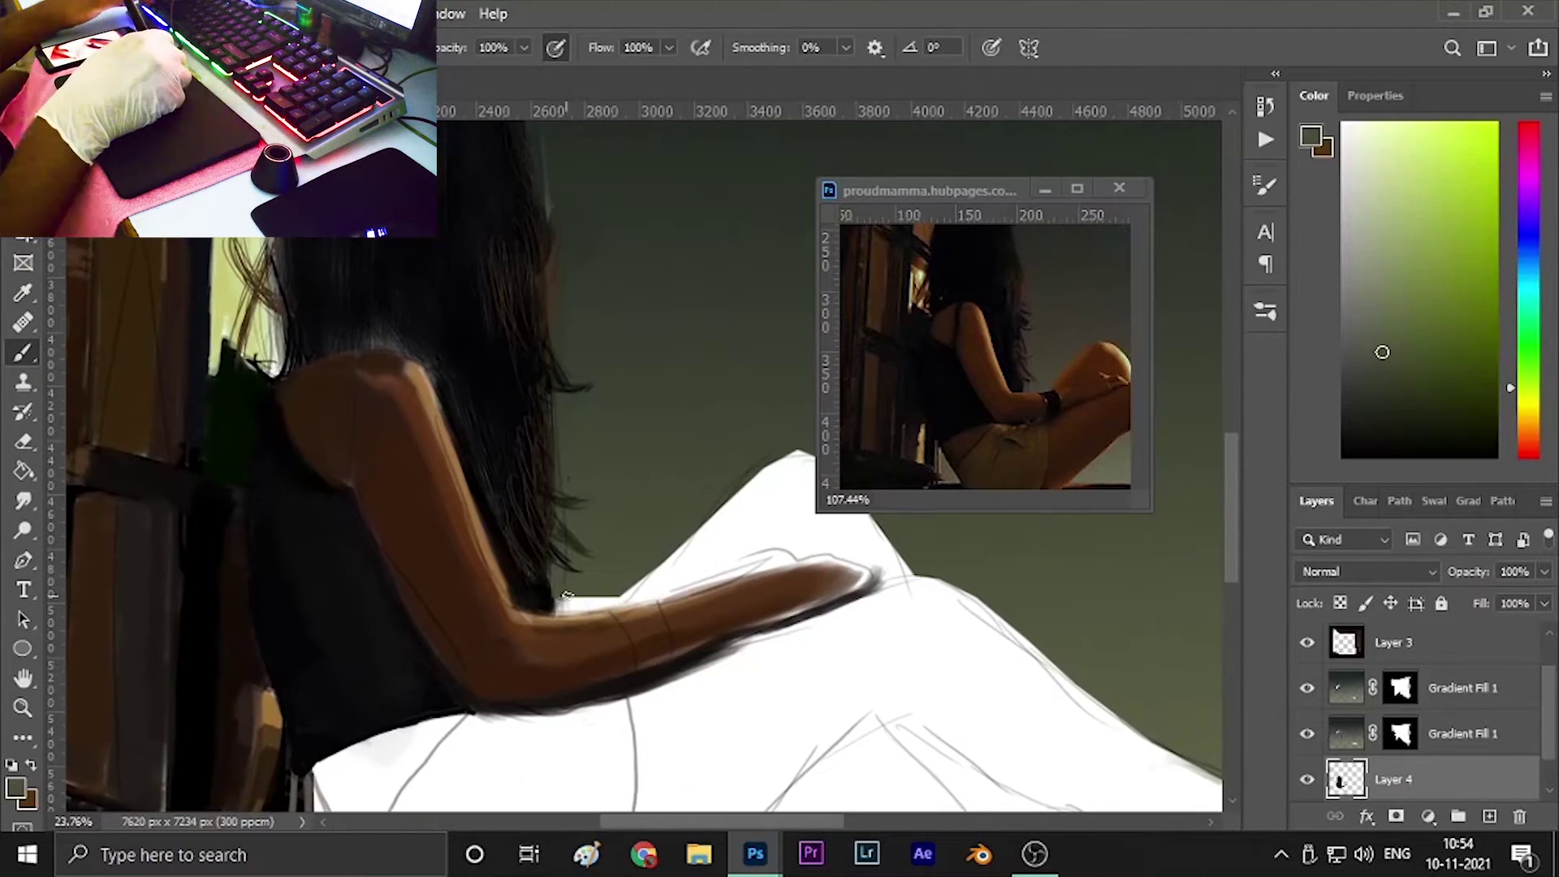
drag(603, 603, 475, 596)
alt+click(632, 559)
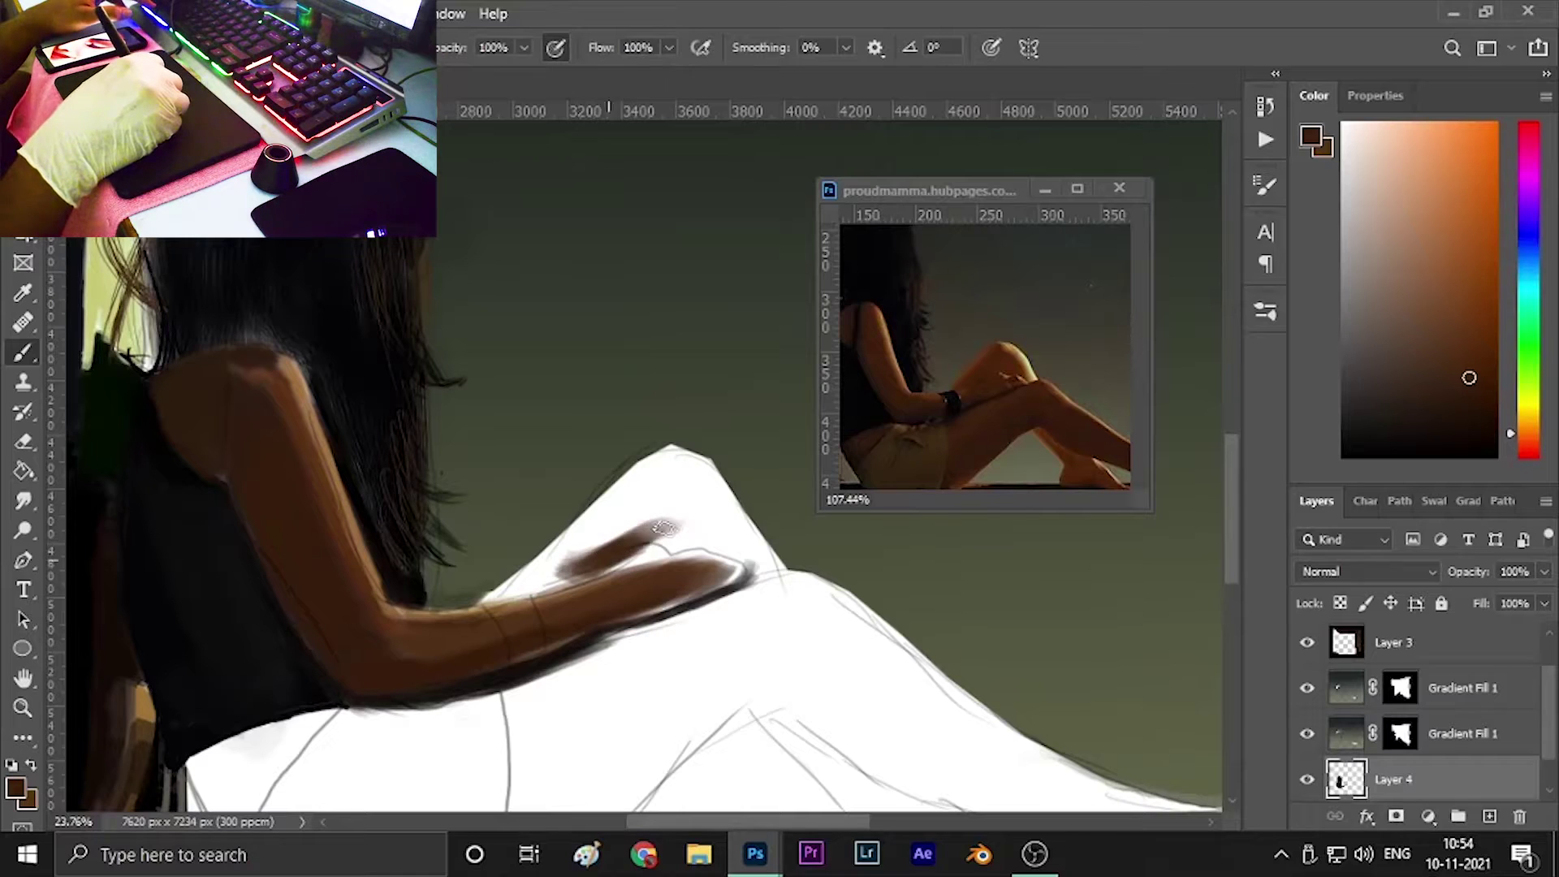
Paint the raised knee and thigh in skin brown and darken the forearm's underside.
drag(664, 528, 747, 519)
mouse_move(552, 577)
mouse_down()
mouse_move(696, 529)
mouse_move(689, 464)
mouse_up()
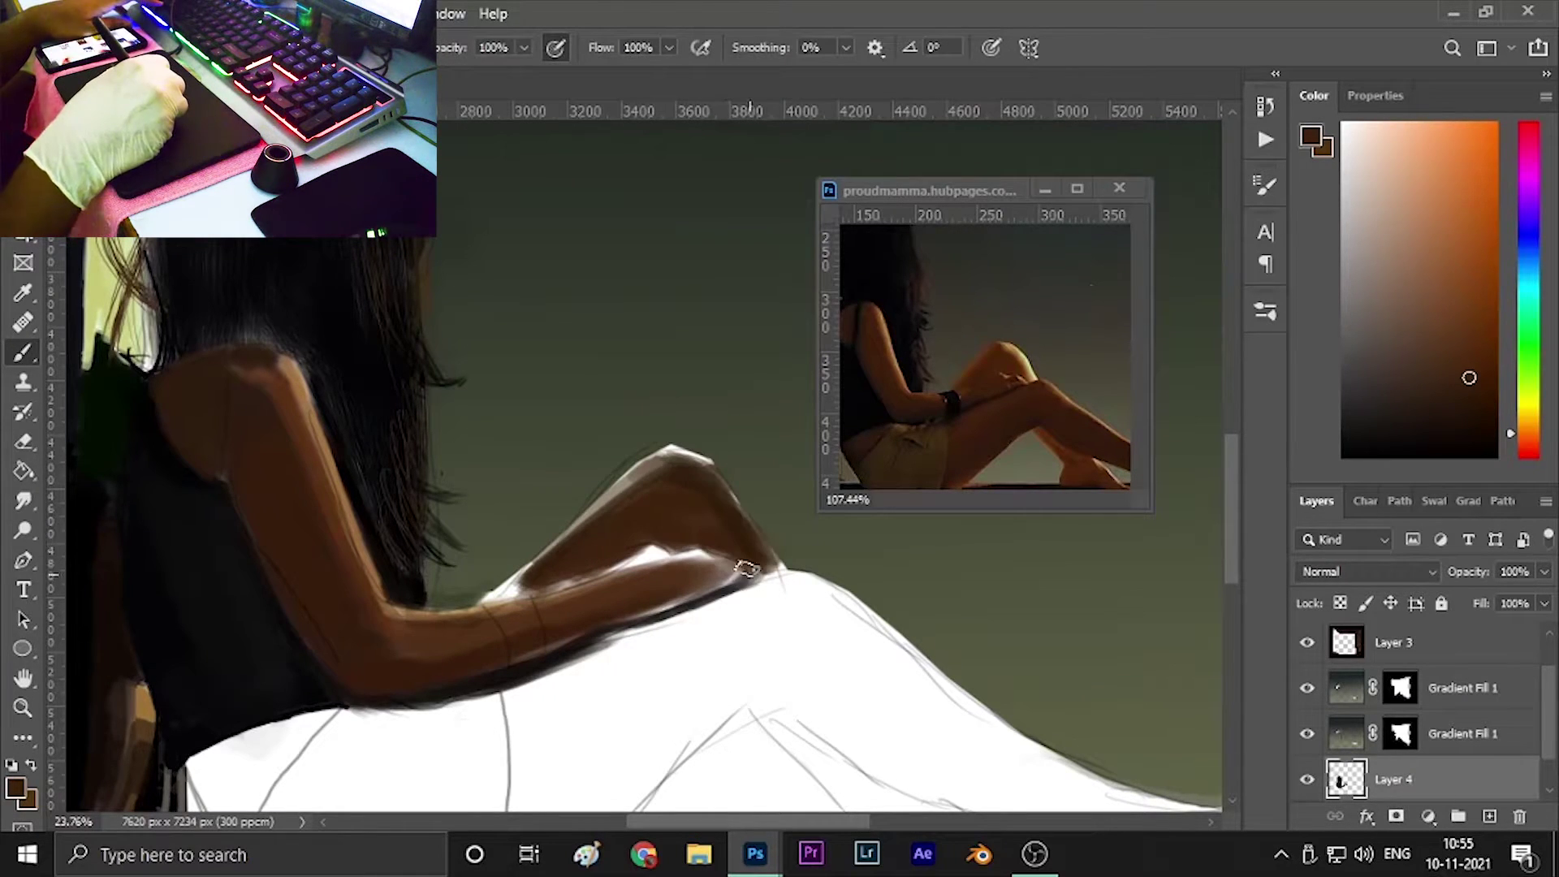
mouse_move(747, 569)
mouse_down()
mouse_move(539, 598)
mouse_move(577, 579)
mouse_up()
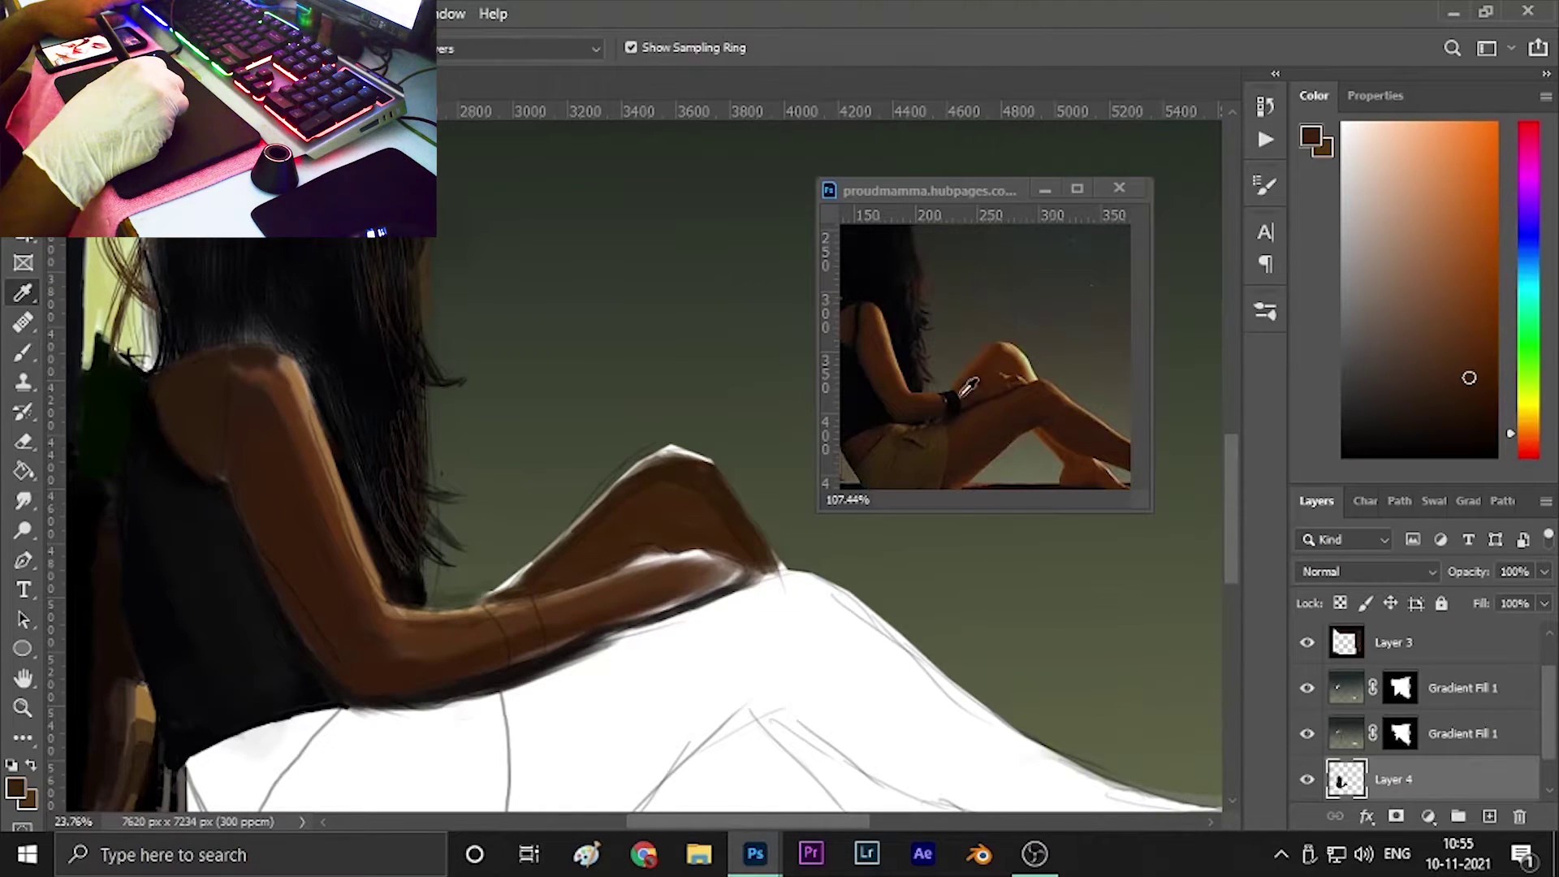
alt+click(656, 482)
alt+click(600, 506)
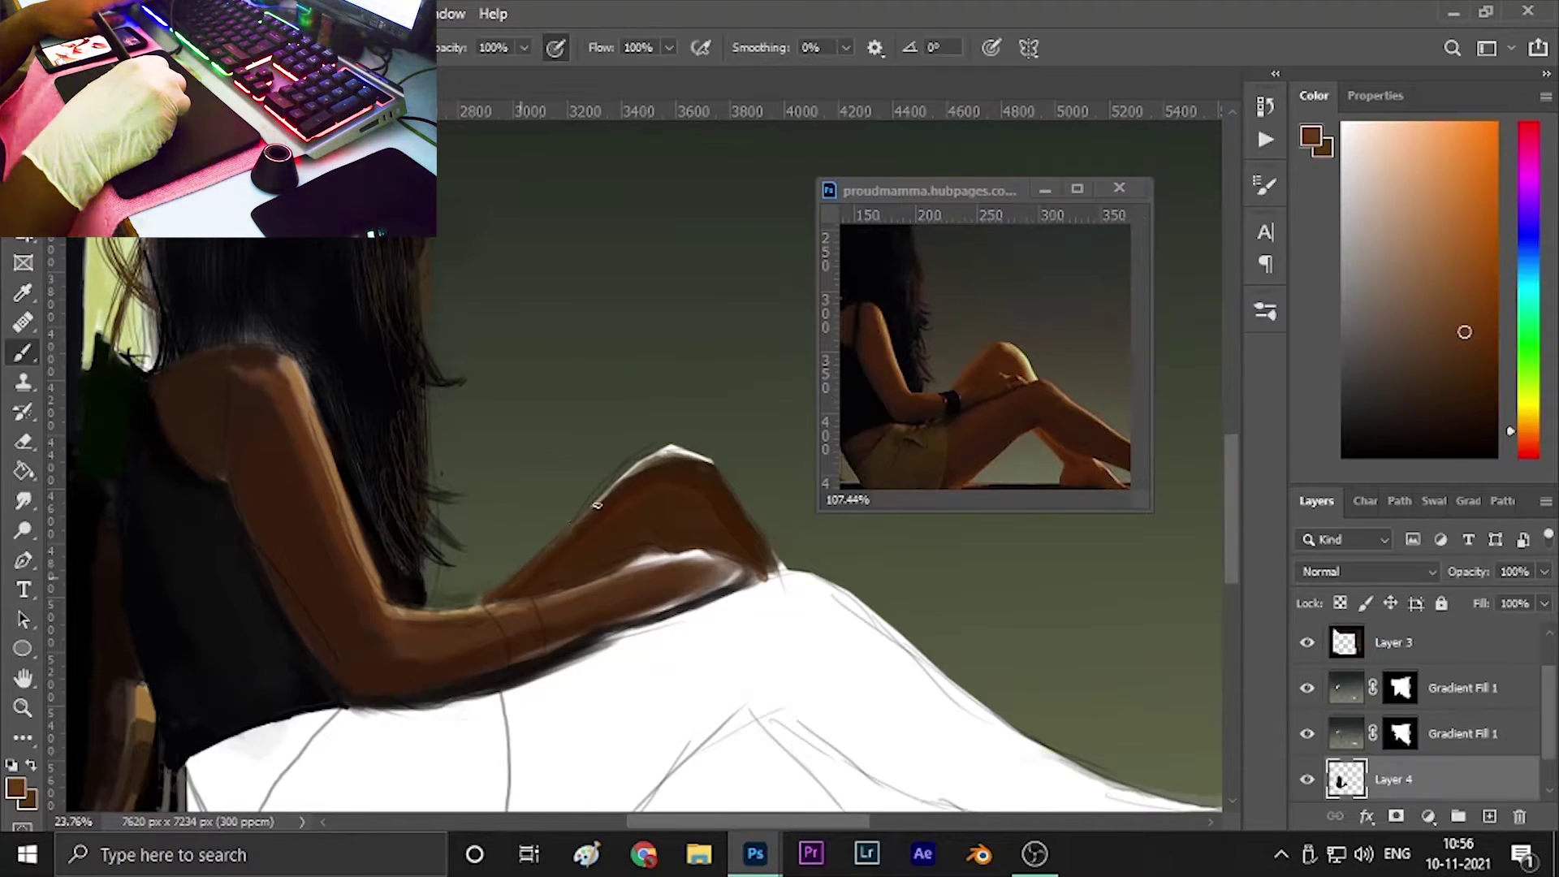
alt+click(1015, 361)
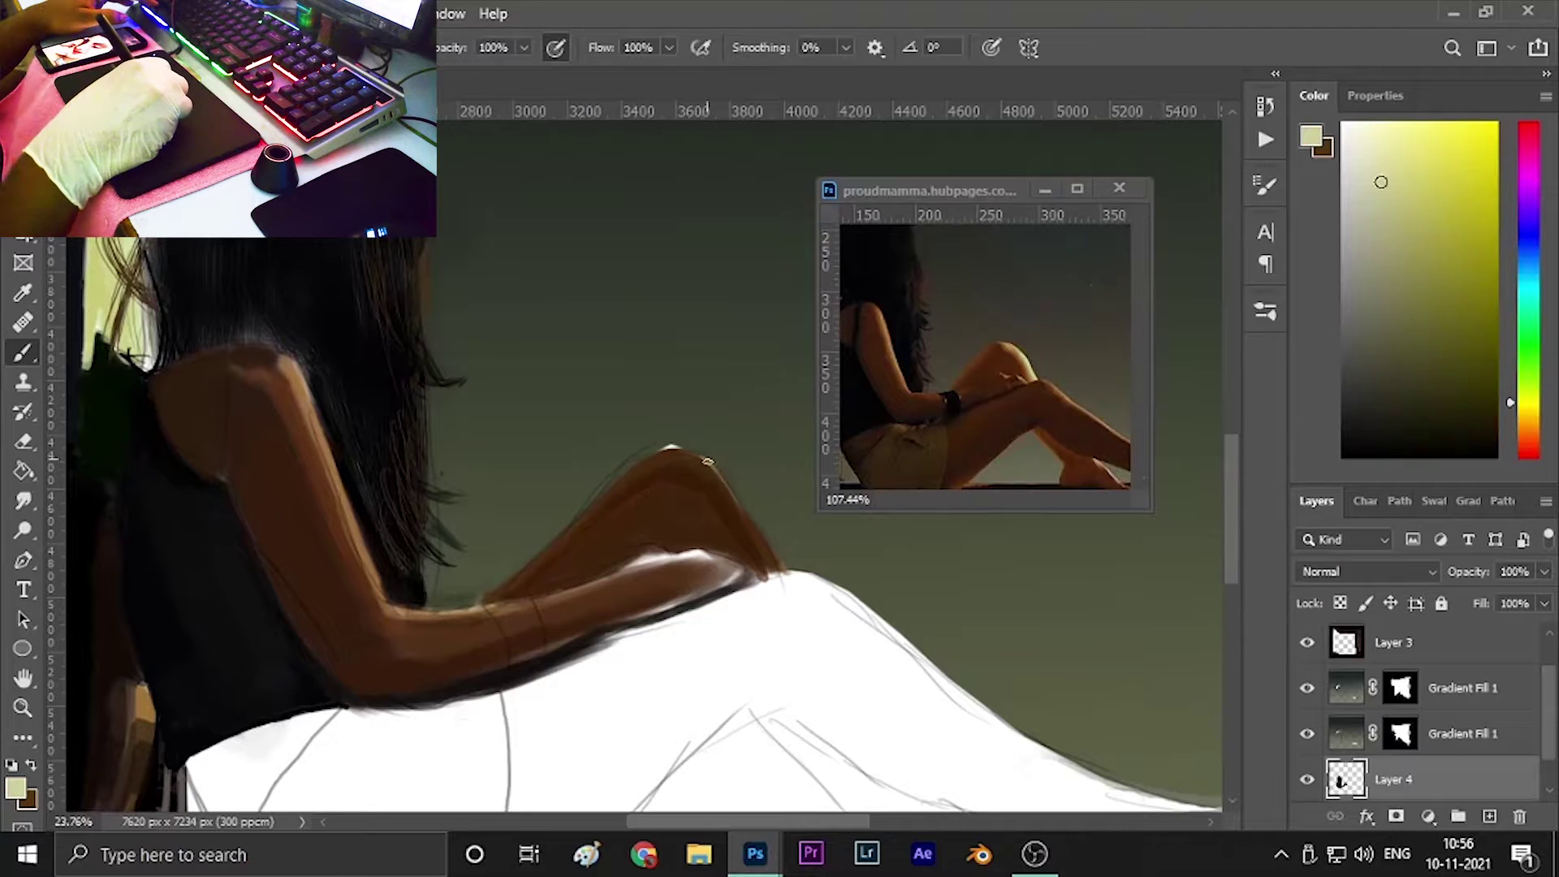
alt+click(736, 519)
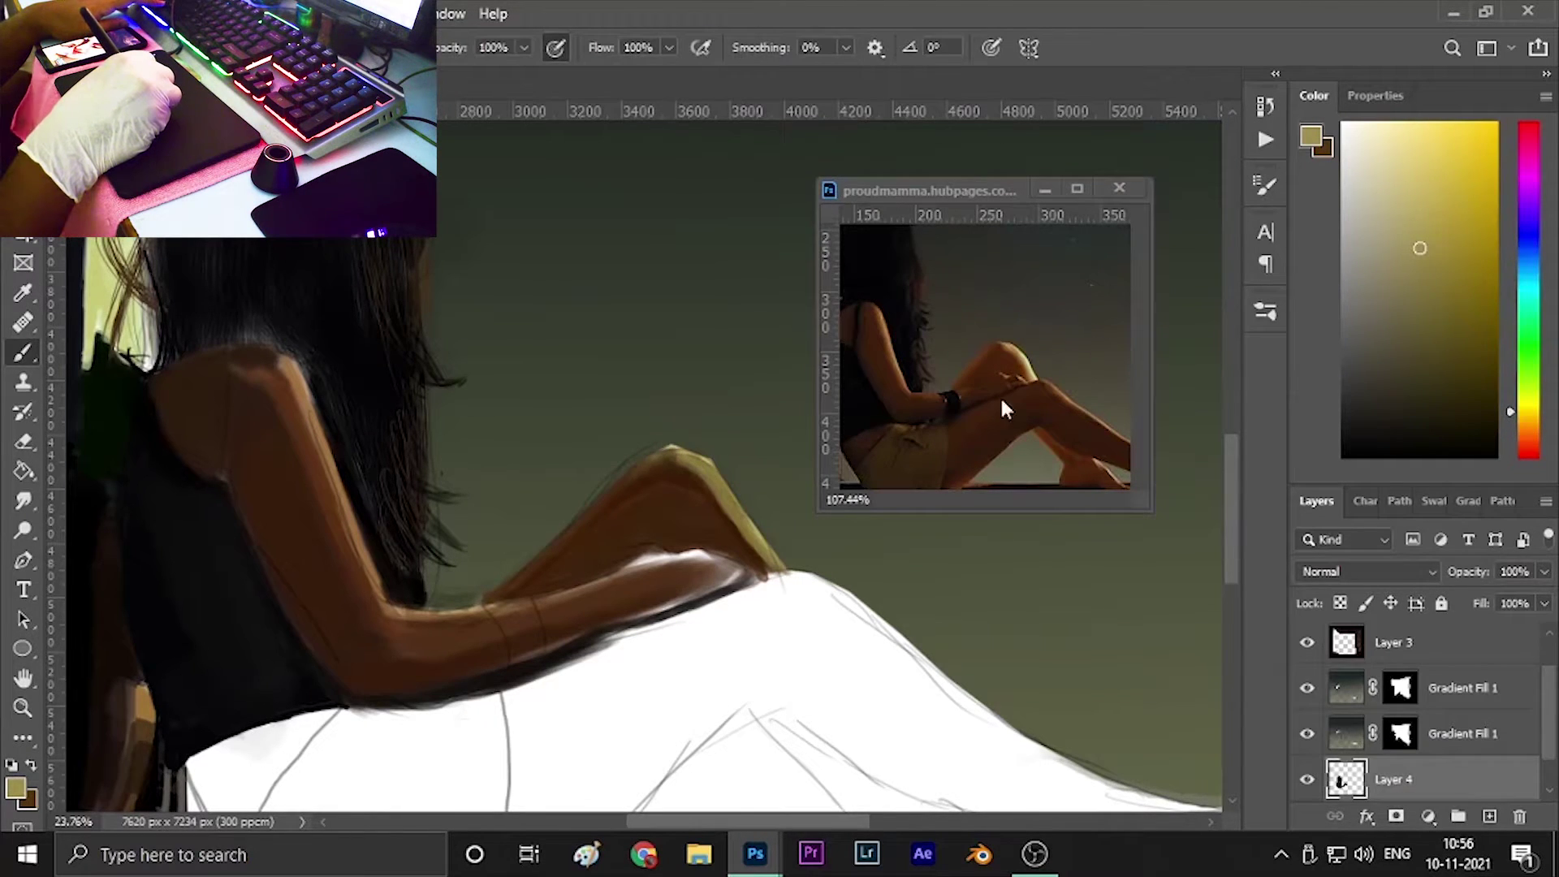
alt+click(491, 593)
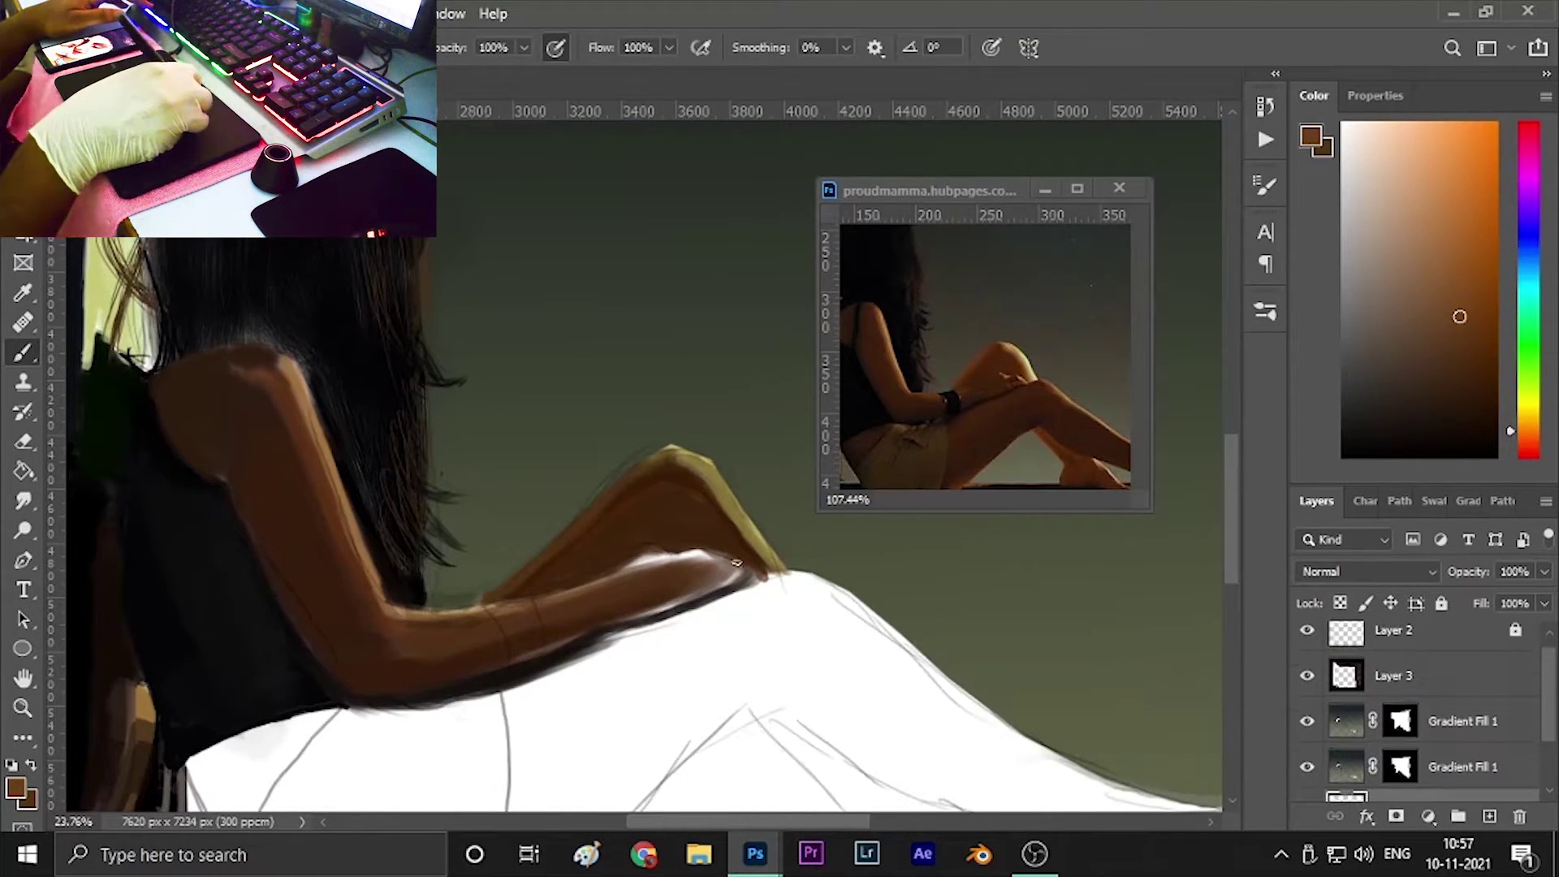
Paint dark brown shading along the forearm's top and two bracelet lines across it.
alt+click(570, 604)
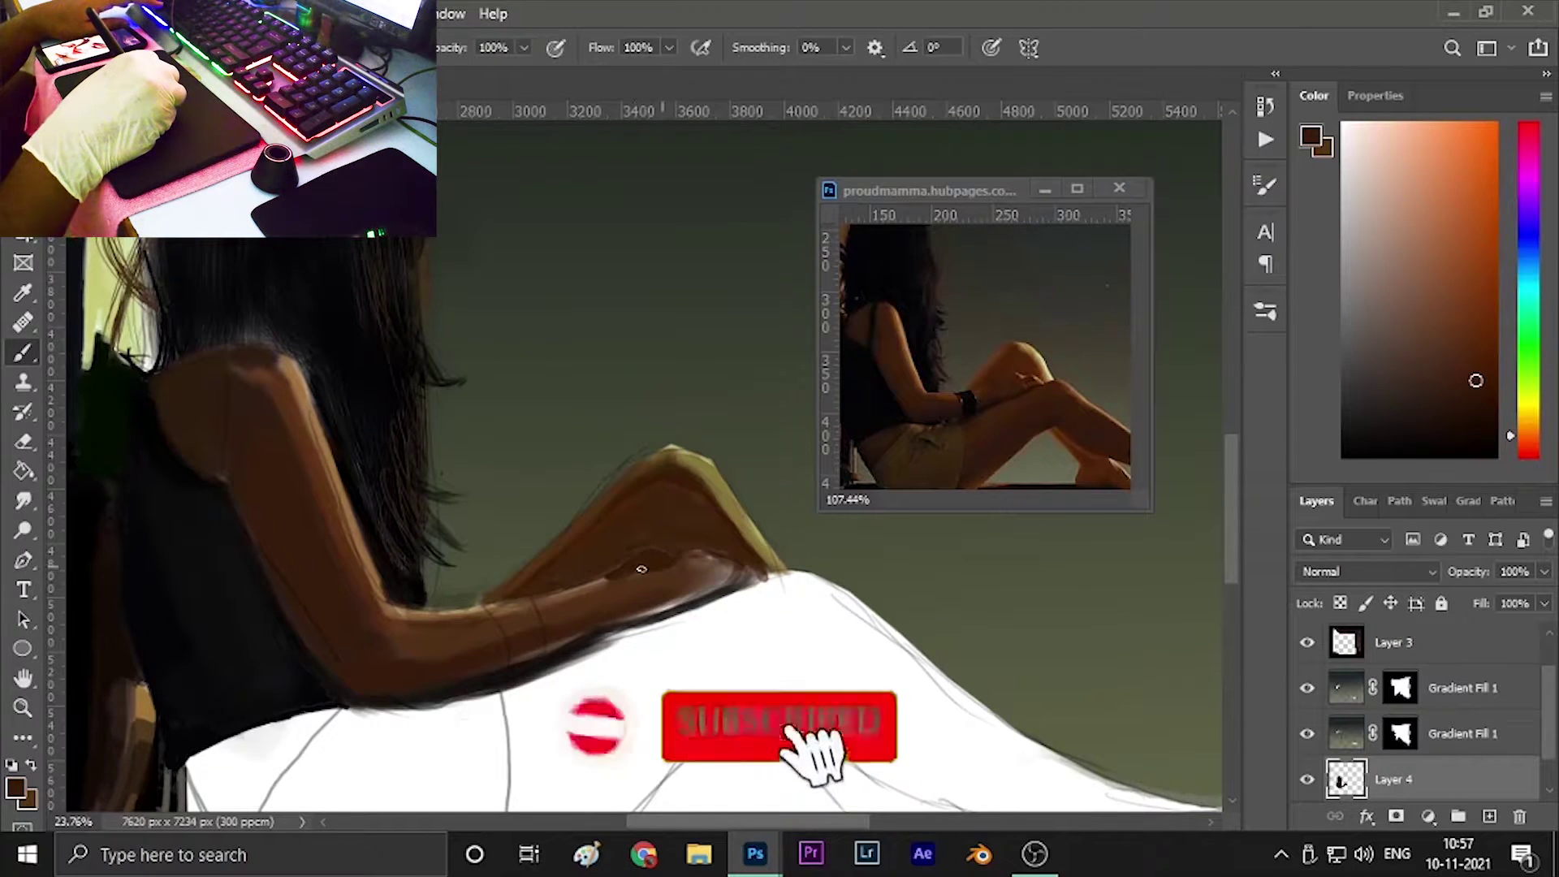
drag(727, 572, 590, 587)
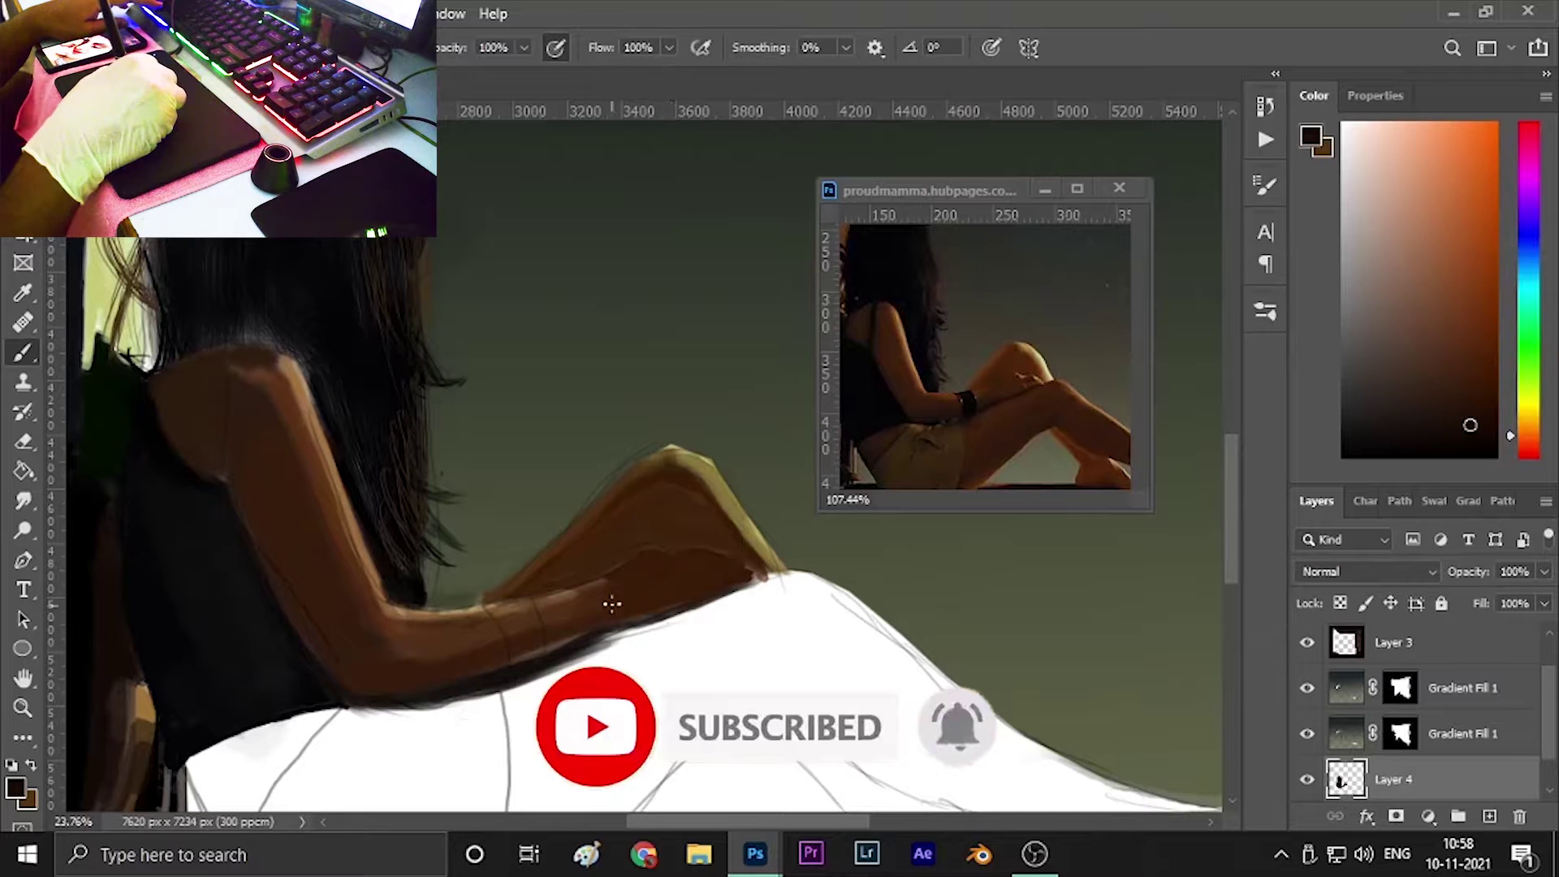
scroll(714, 577, up, 3)
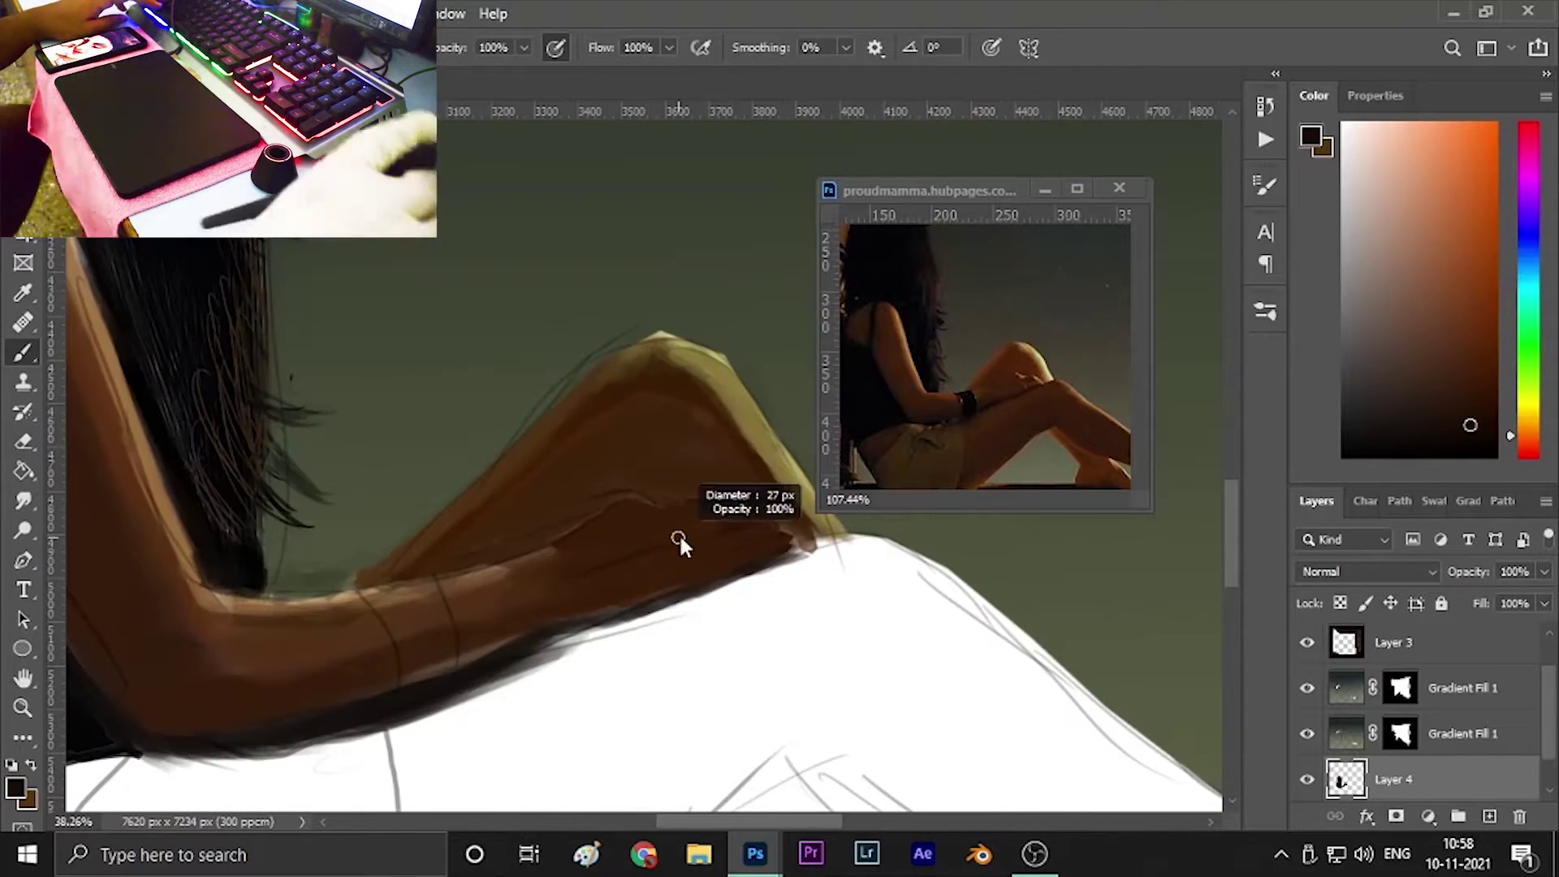
drag(428, 576, 459, 662)
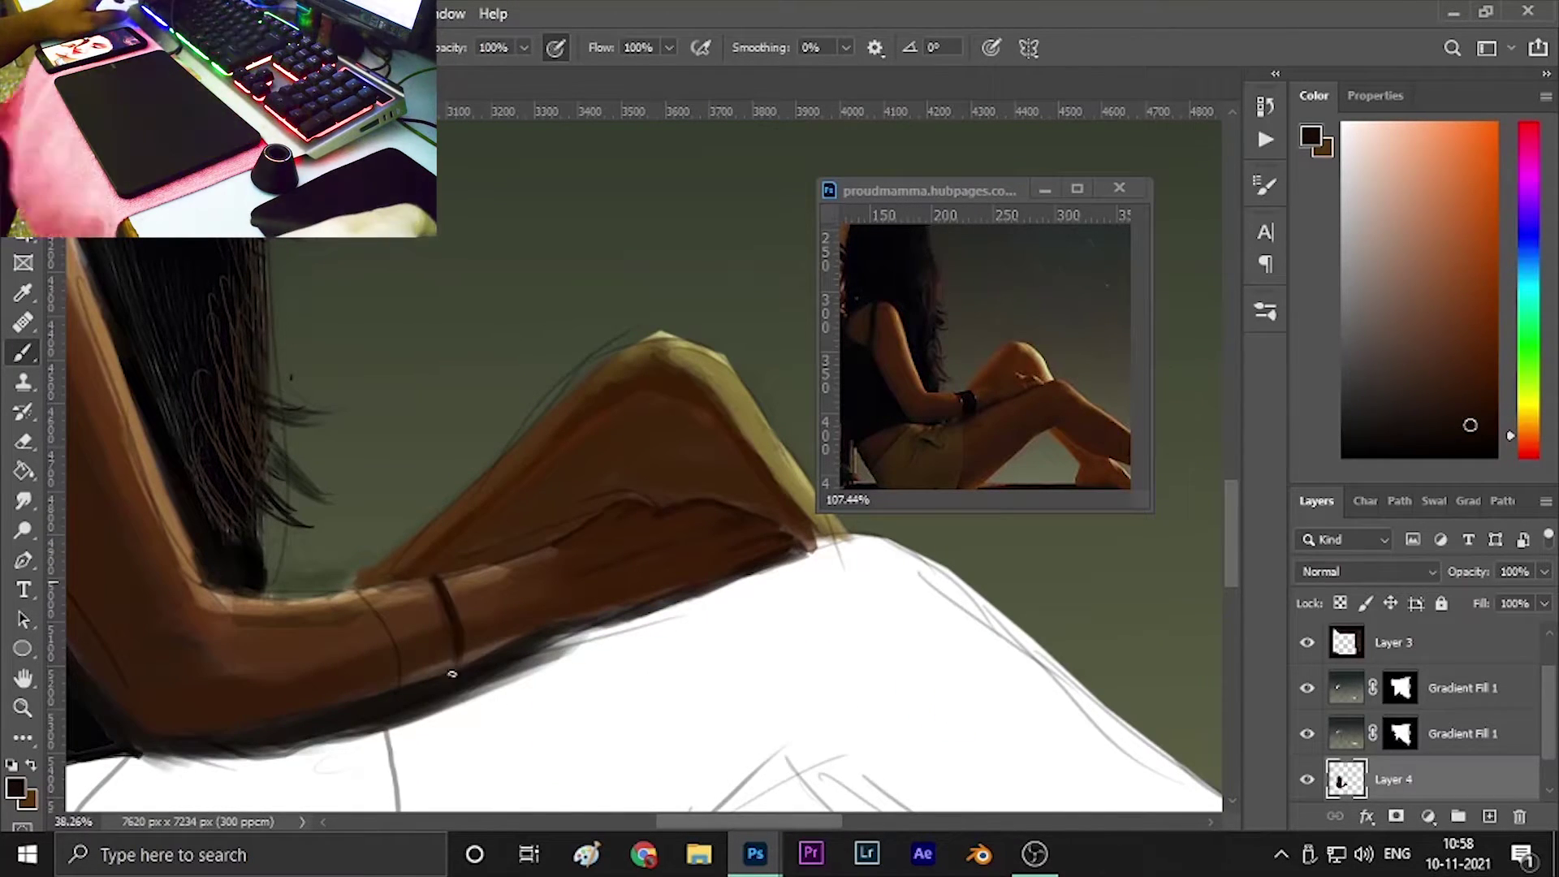
drag(358, 586, 398, 690)
Add light tan knuckle highlights and fill the wristband solid black.
alt+click(678, 529)
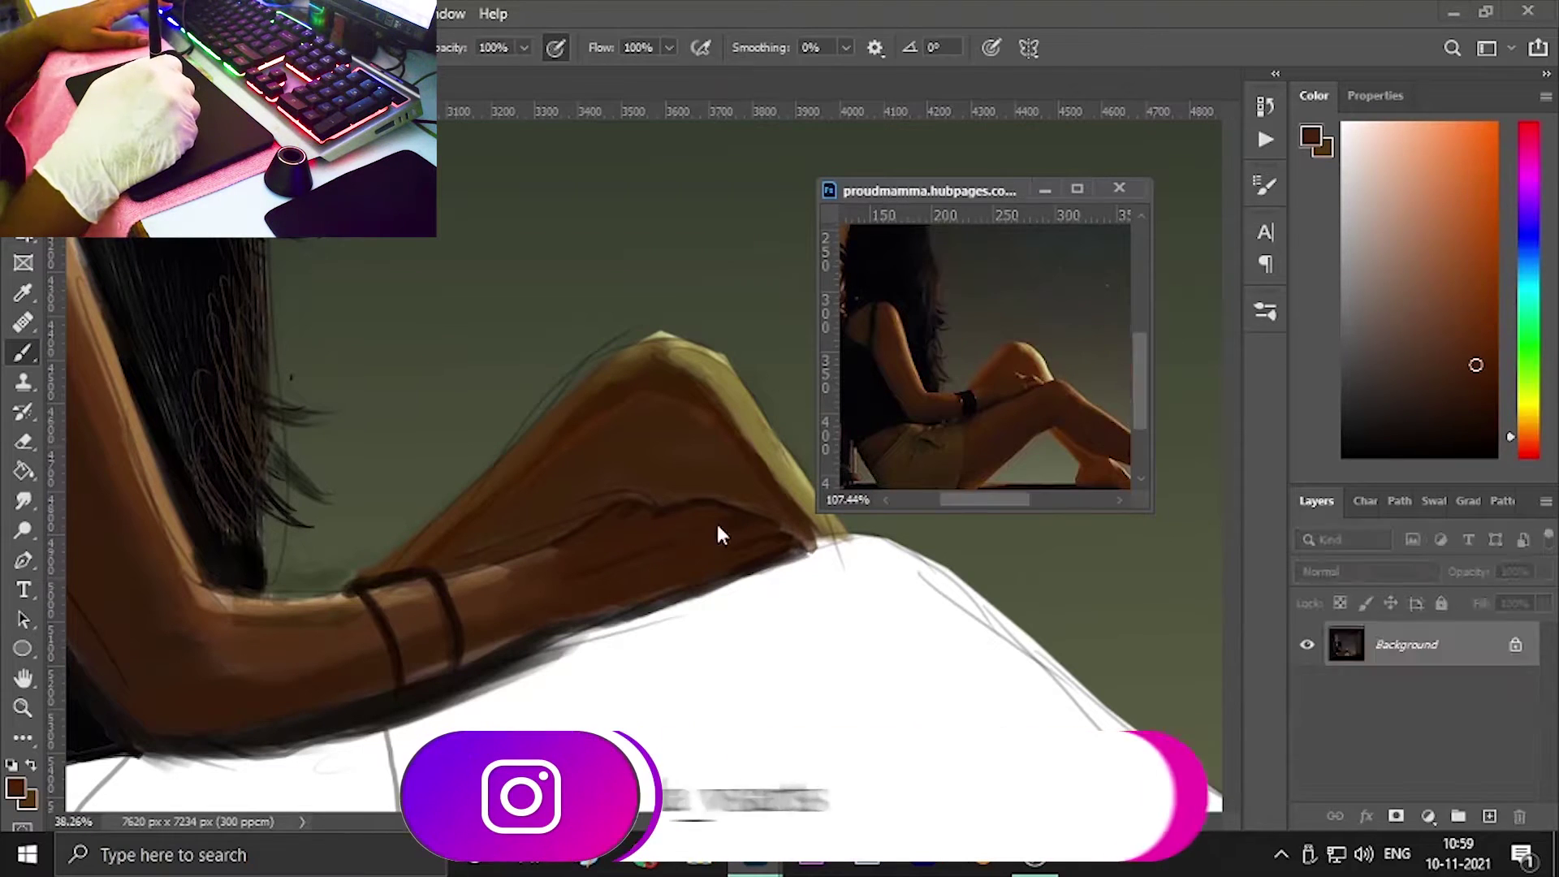
alt+click(943, 367)
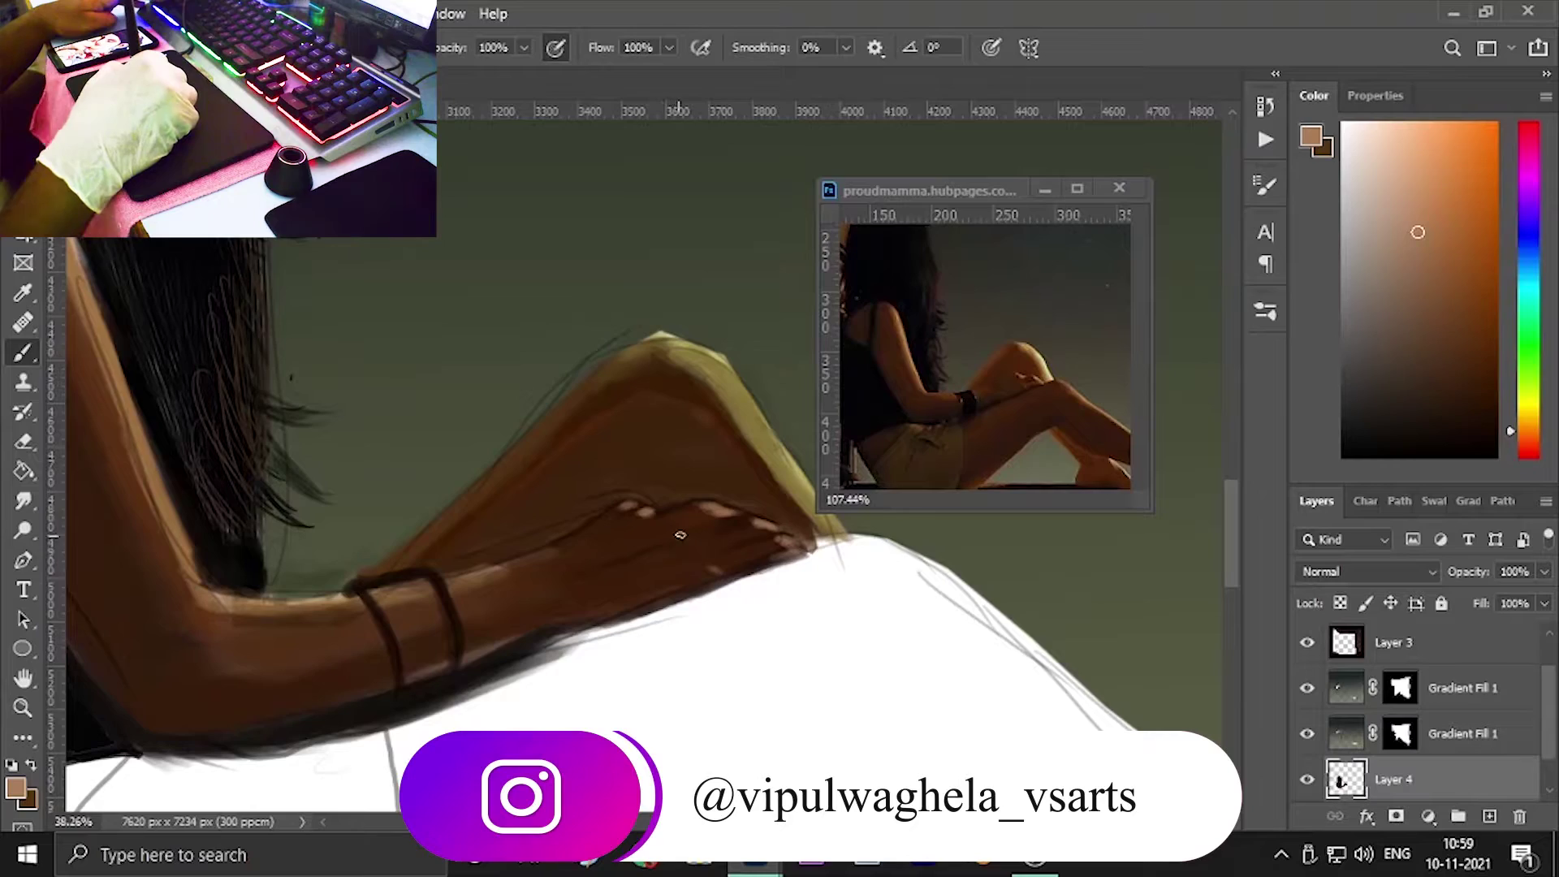
drag(752, 514, 675, 506)
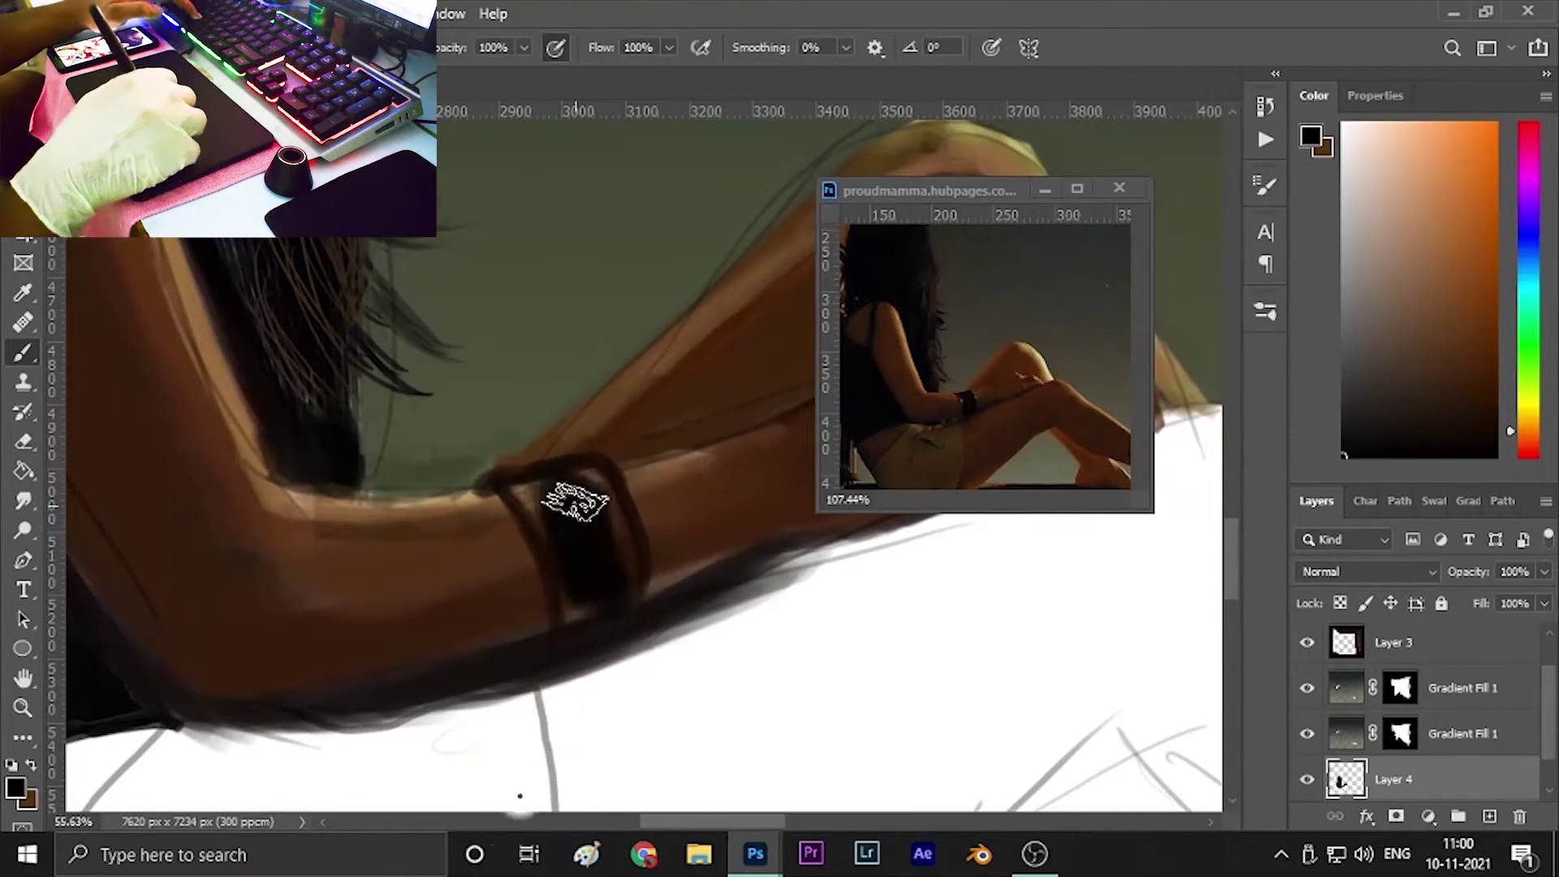
drag(575, 502, 613, 543)
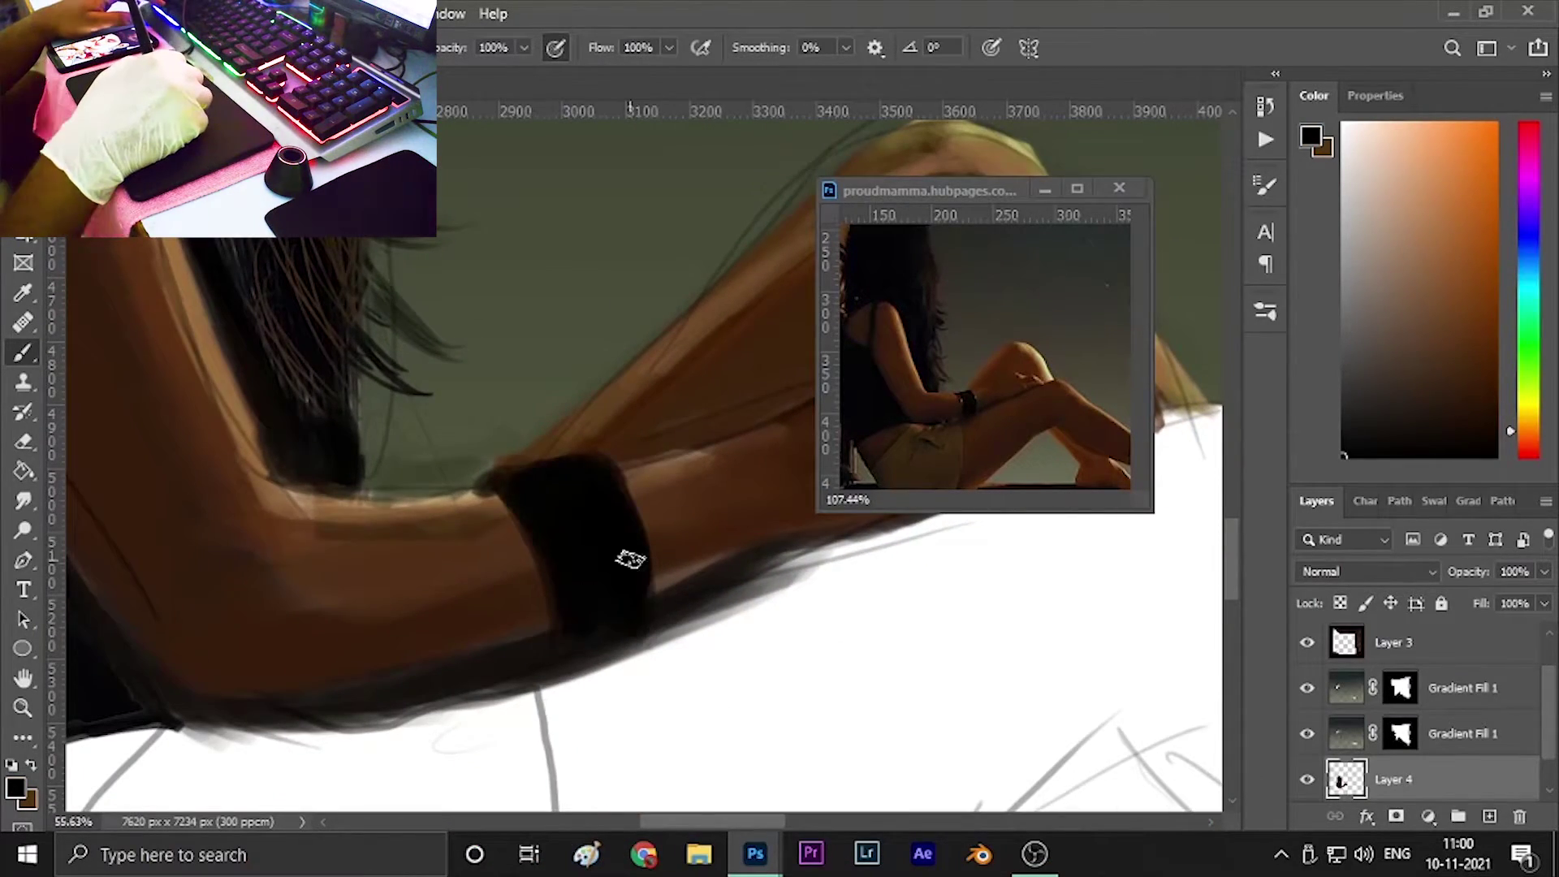
scroll(826, 592, down, 5)
scroll(614, 497, up, 2)
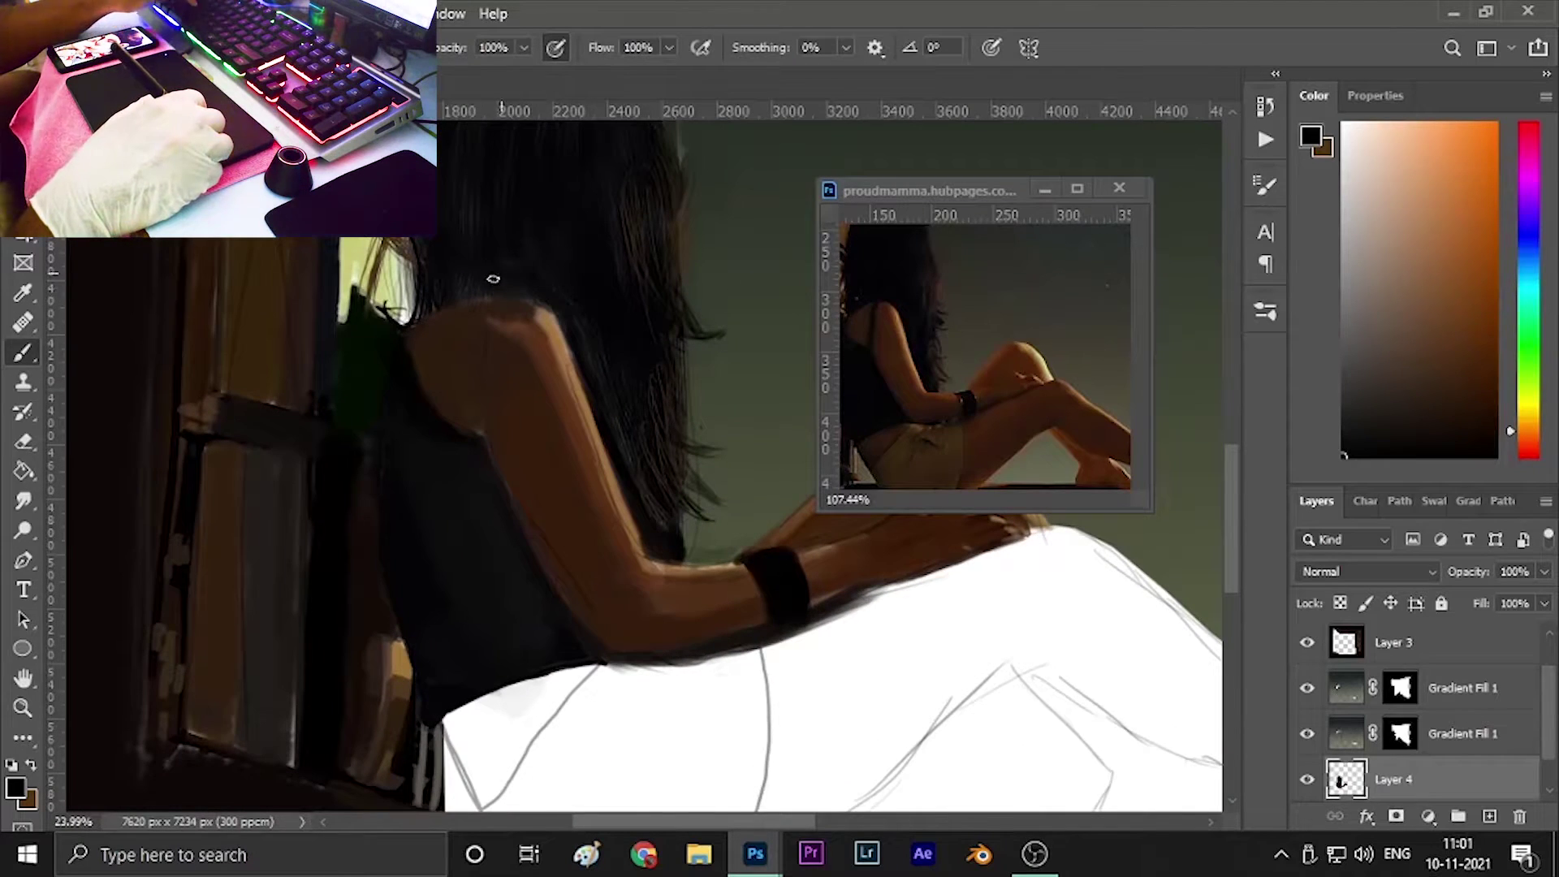
With the Mixer Brush, hide the sketch layer and blend dark paint into the wrist.
key(shift+b)
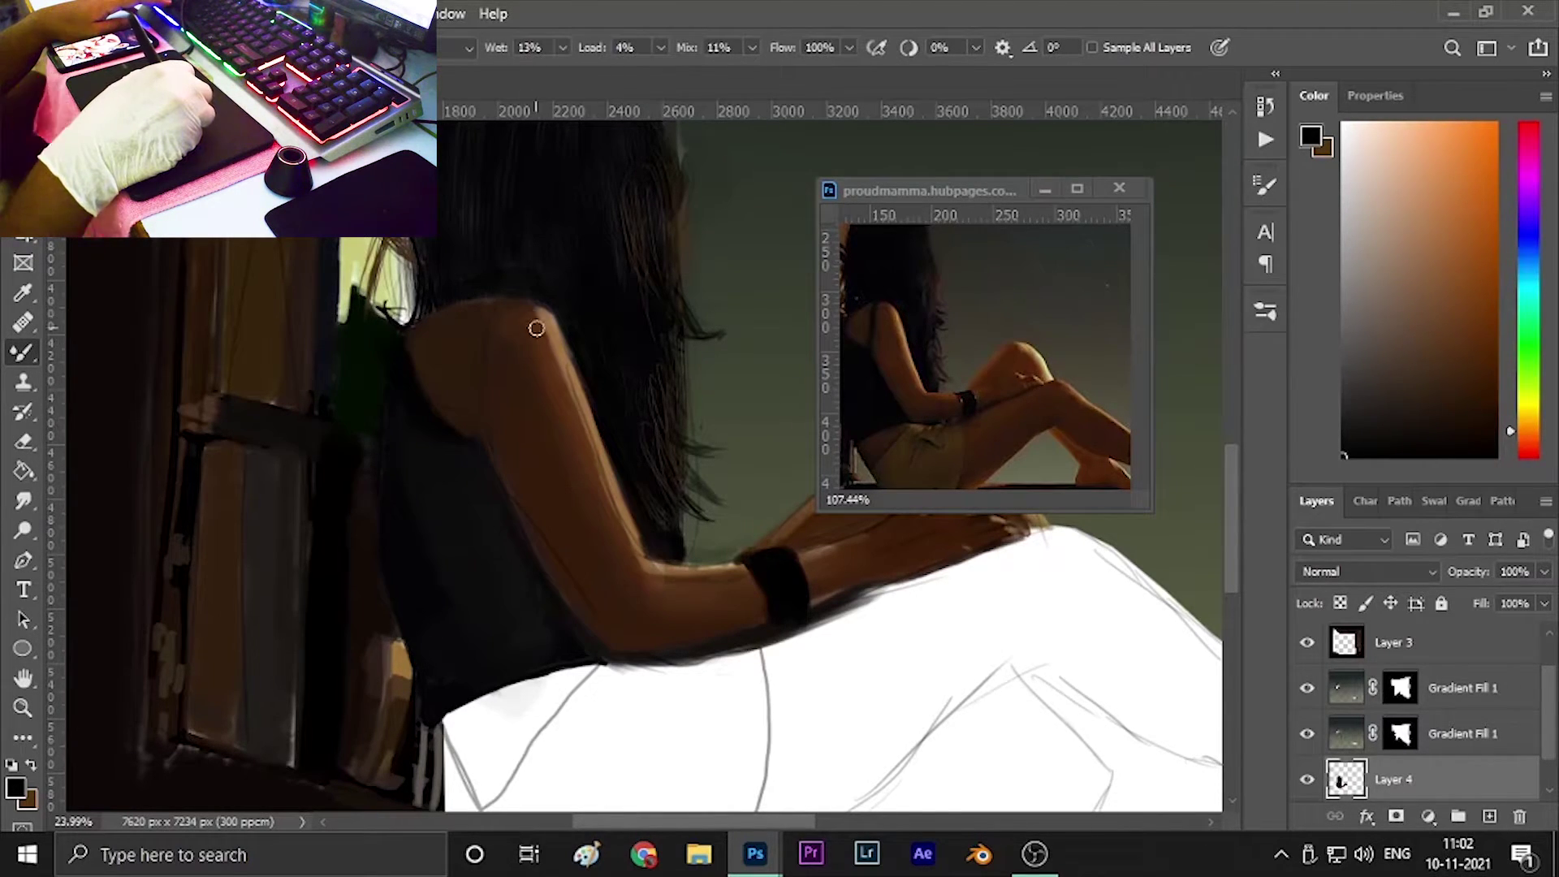
scroll(1421, 714, up, 1)
click(1307, 643)
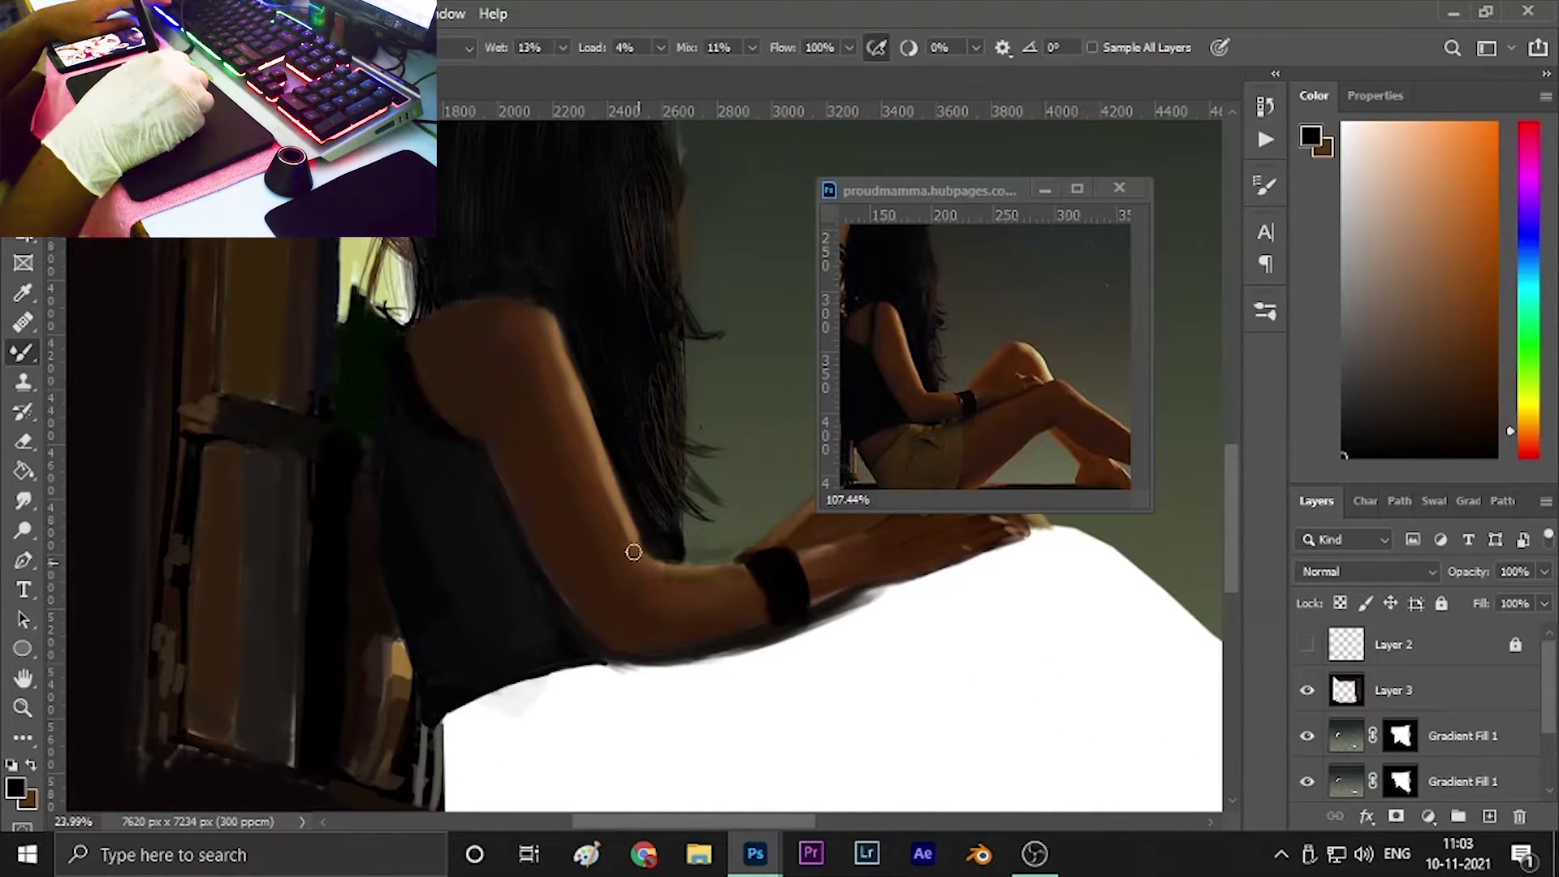
scroll(733, 590, right, 3)
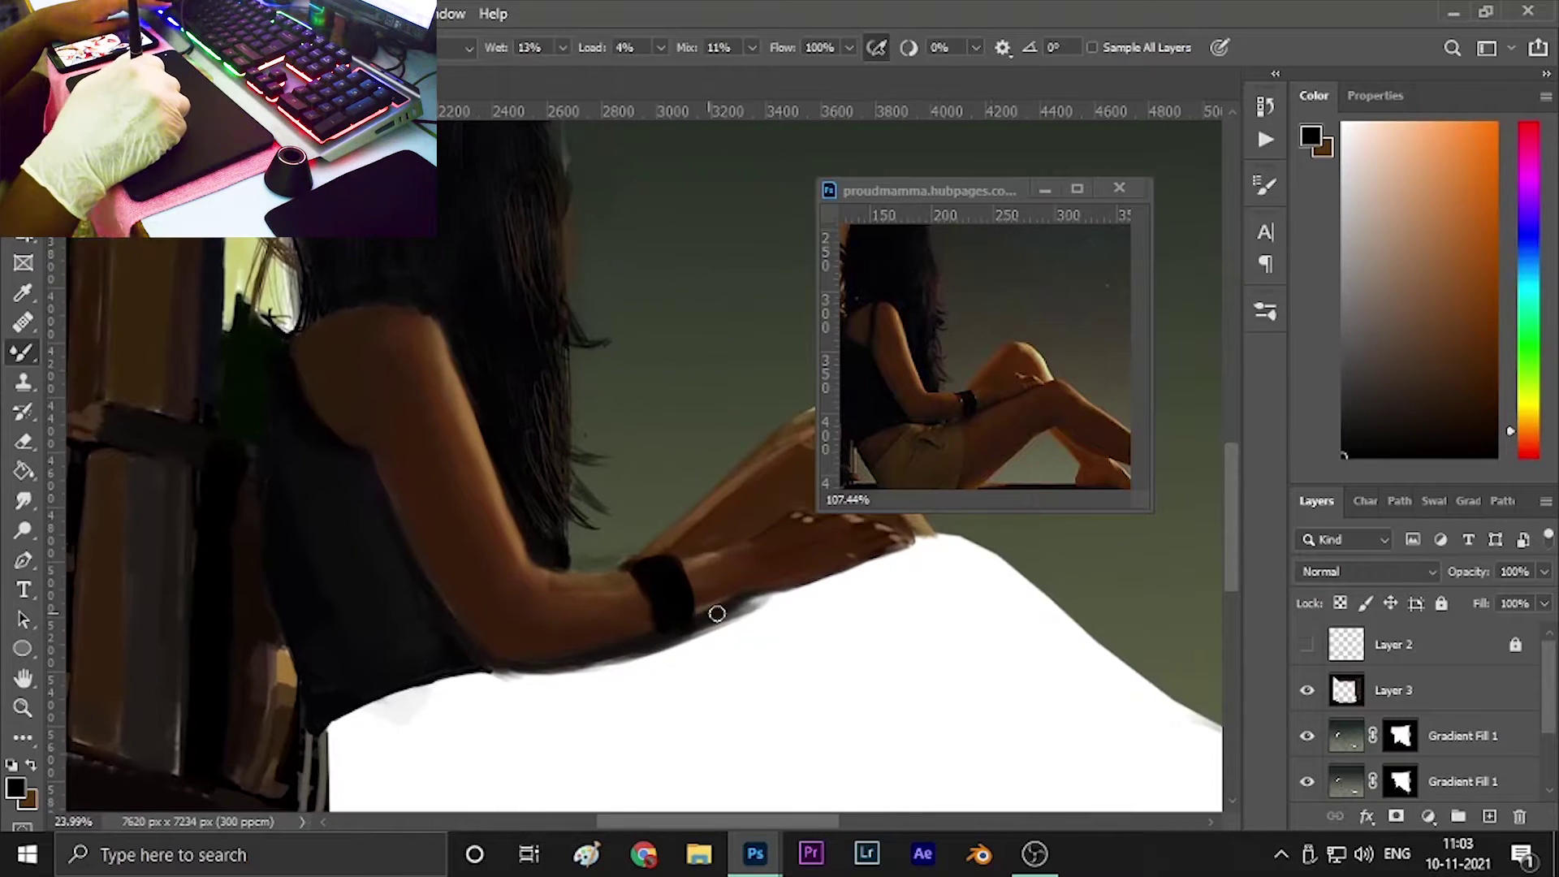
click(626, 605)
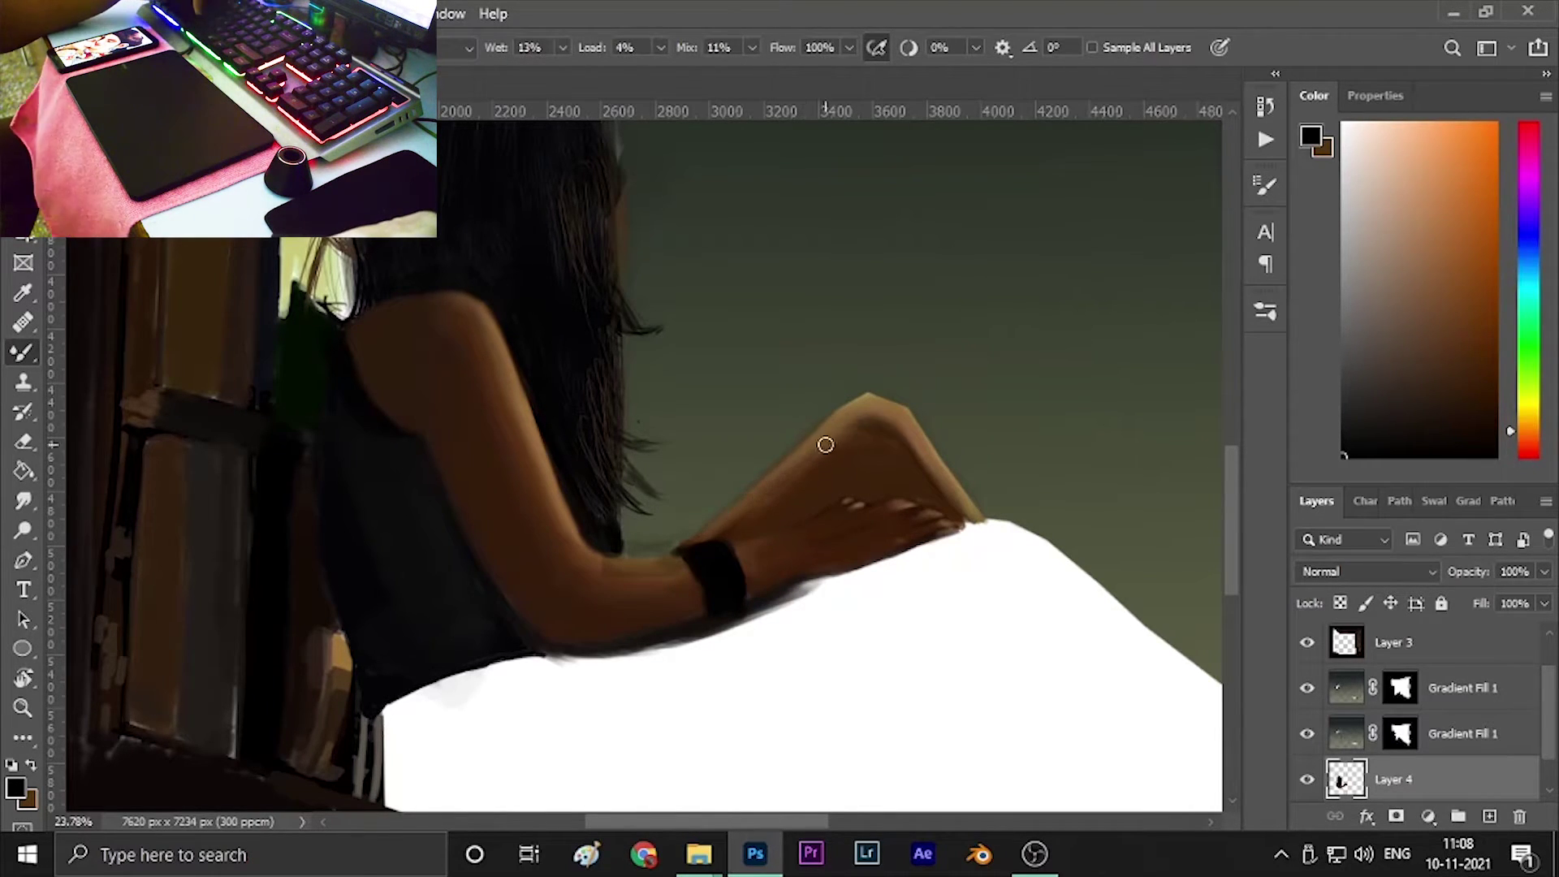
Open the reference photo and float its window over the canvas.
key(ctrl+o)
key(Return)
drag(708, 670, 481, 294)
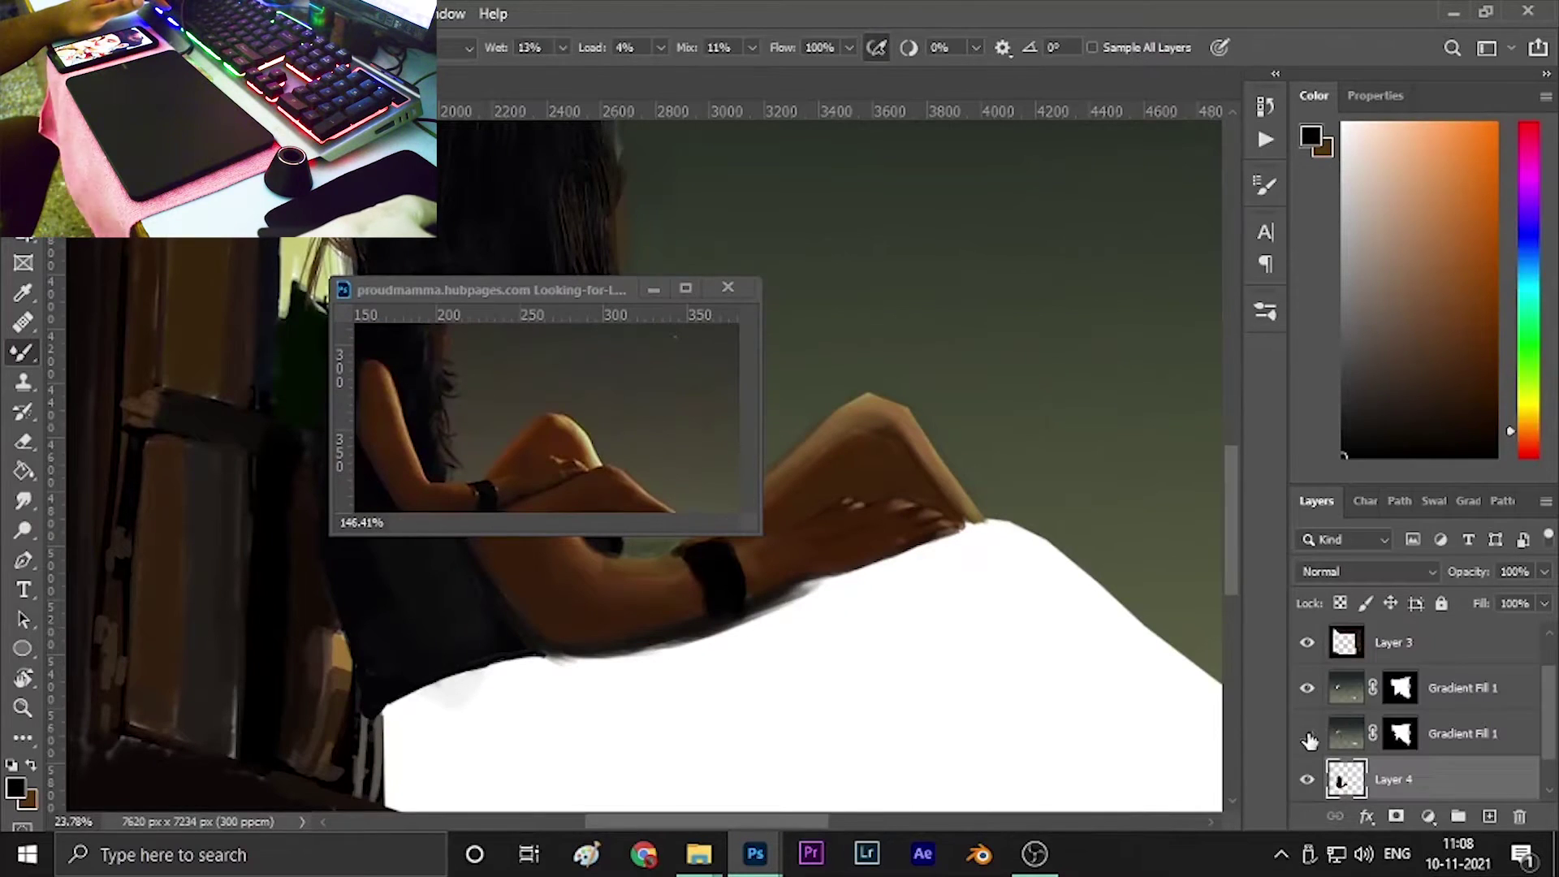
Paint a pale yellow highlight along the knee's right edge and blend in dark red-brown.
click(1307, 733)
click(1307, 734)
click(1307, 733)
key(b)
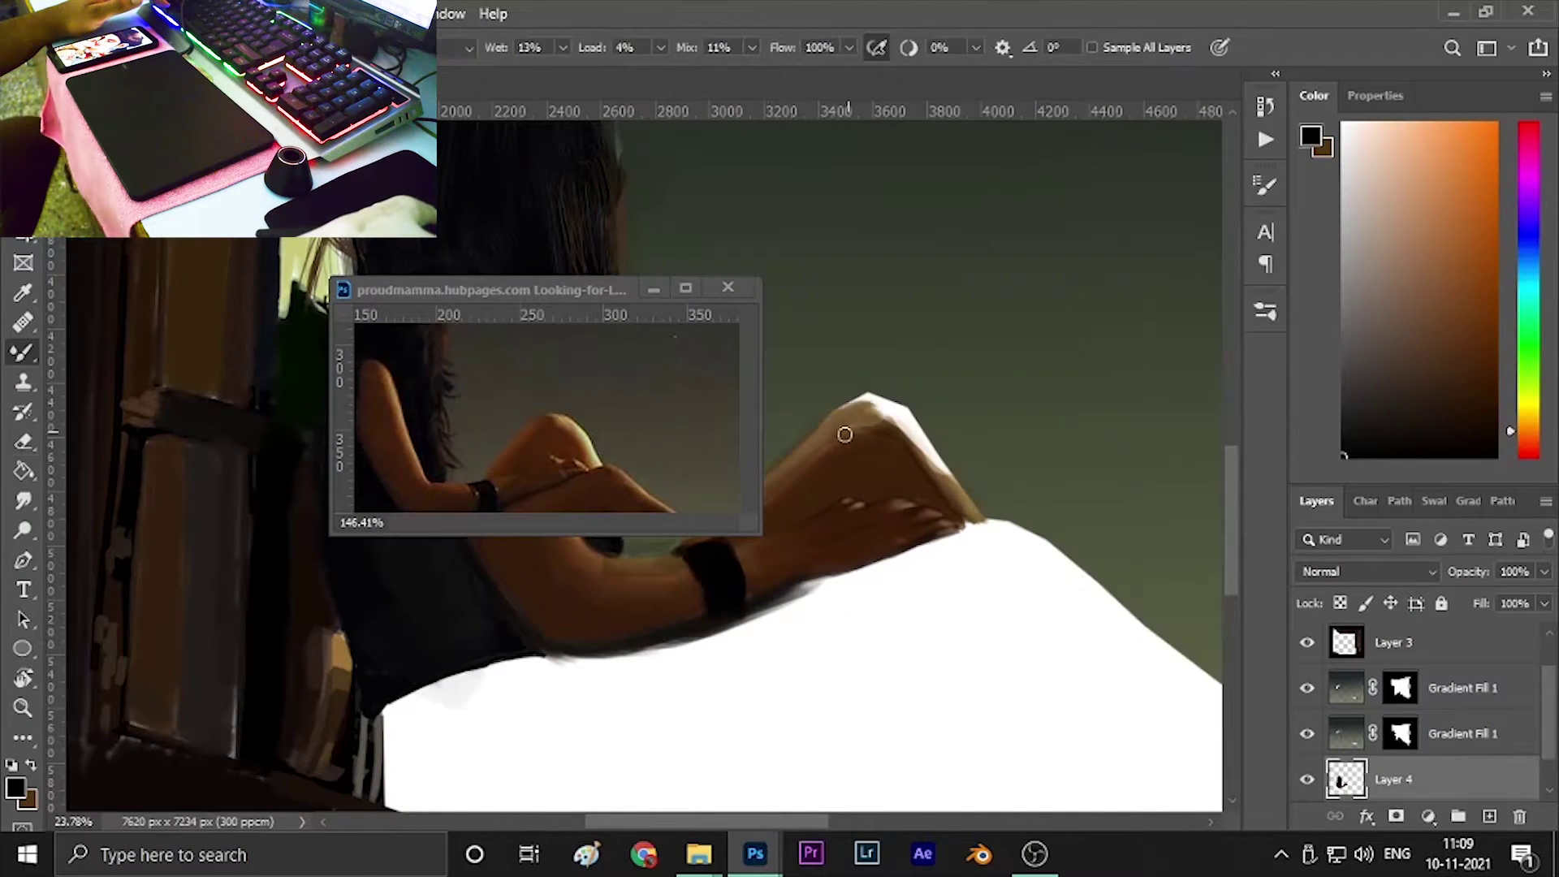
alt+click(595, 435)
drag(966, 510, 894, 409)
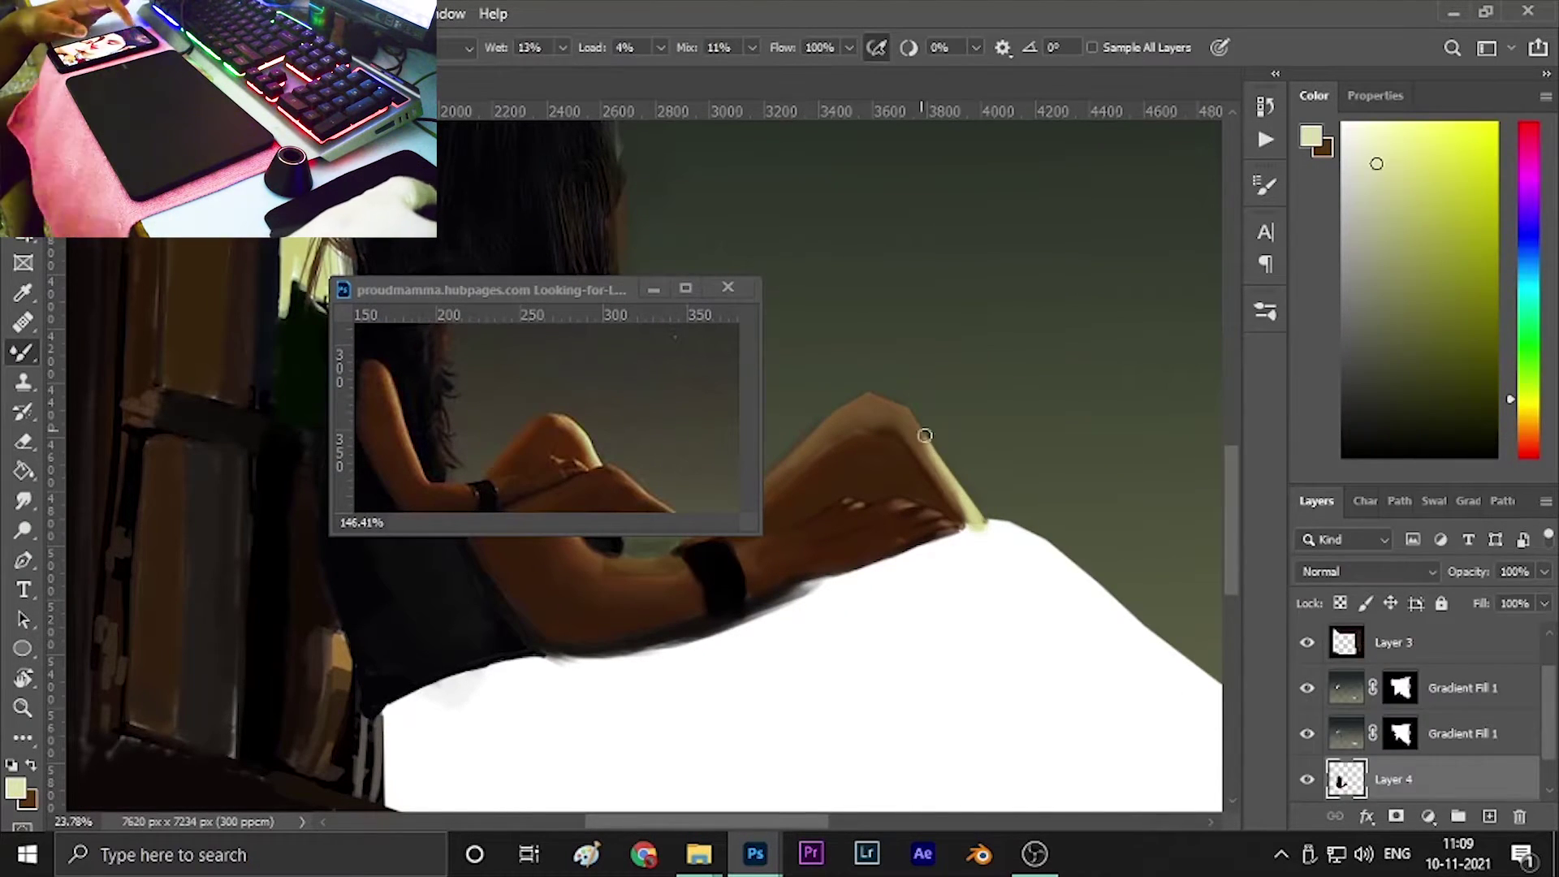
alt+click(932, 469)
drag(812, 456, 911, 456)
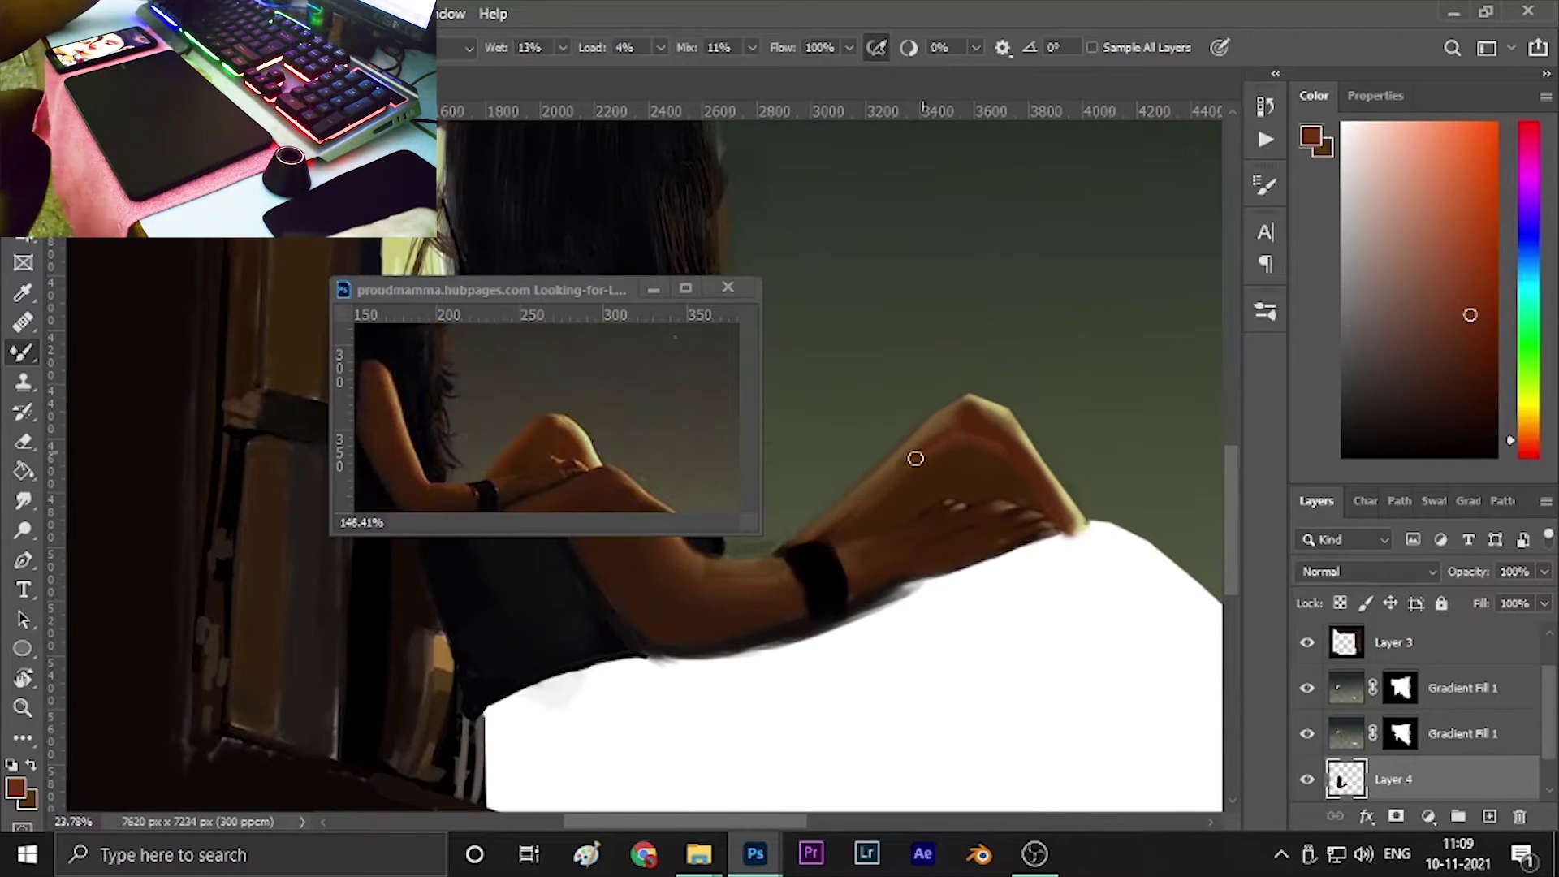
Try transforming the top gradient background layer, then cancel it.
click(1307, 643)
key(ctrl+0)
key(ctrl+t)
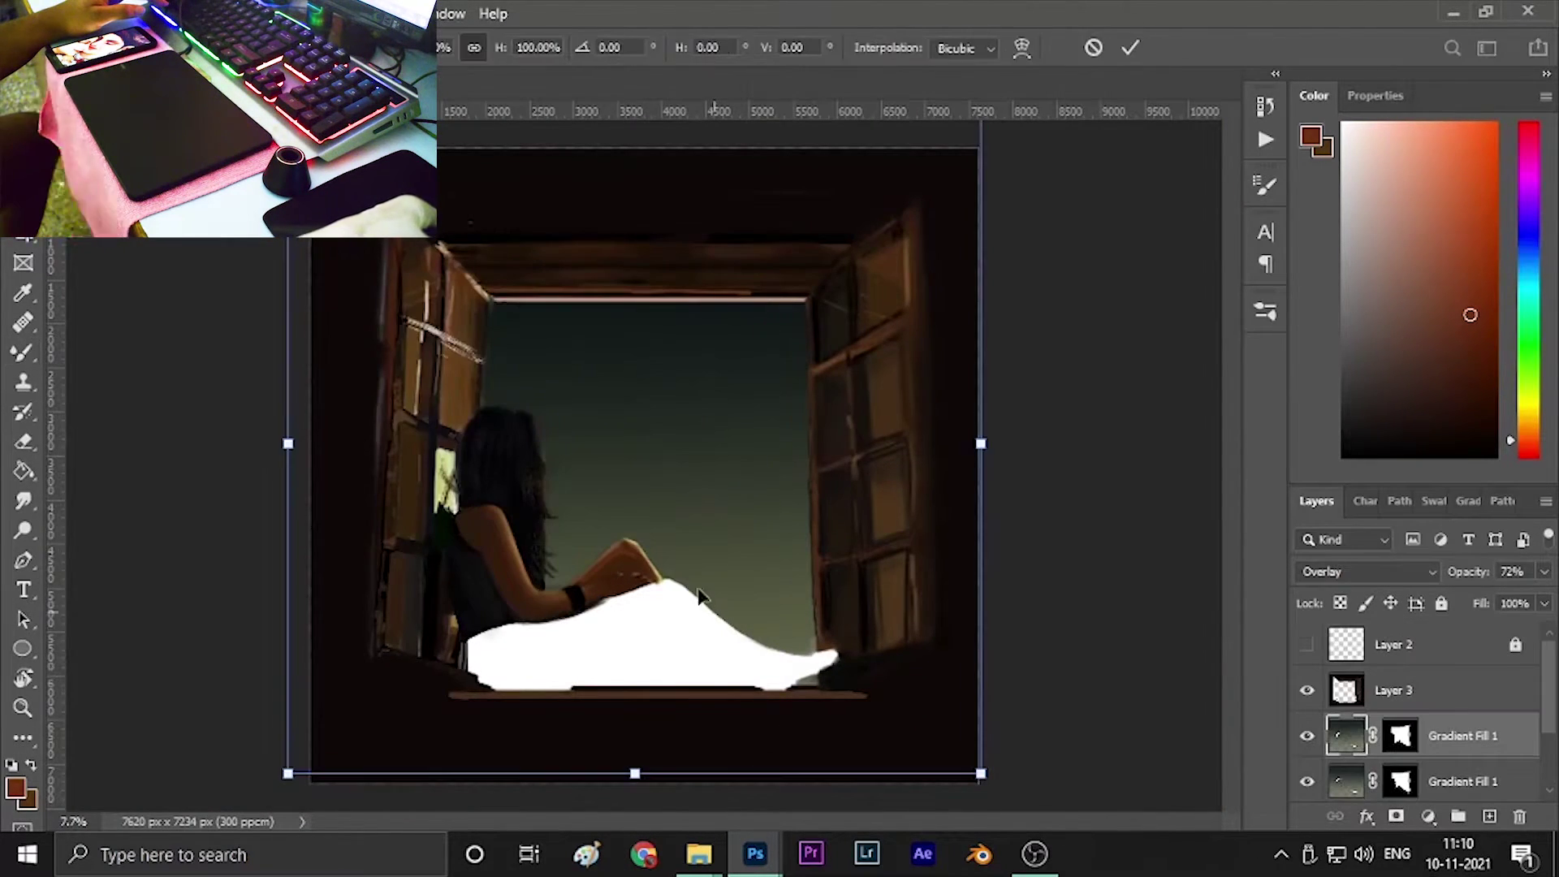
key(Return)
scroll(630, 546, up, 5)
key(b)
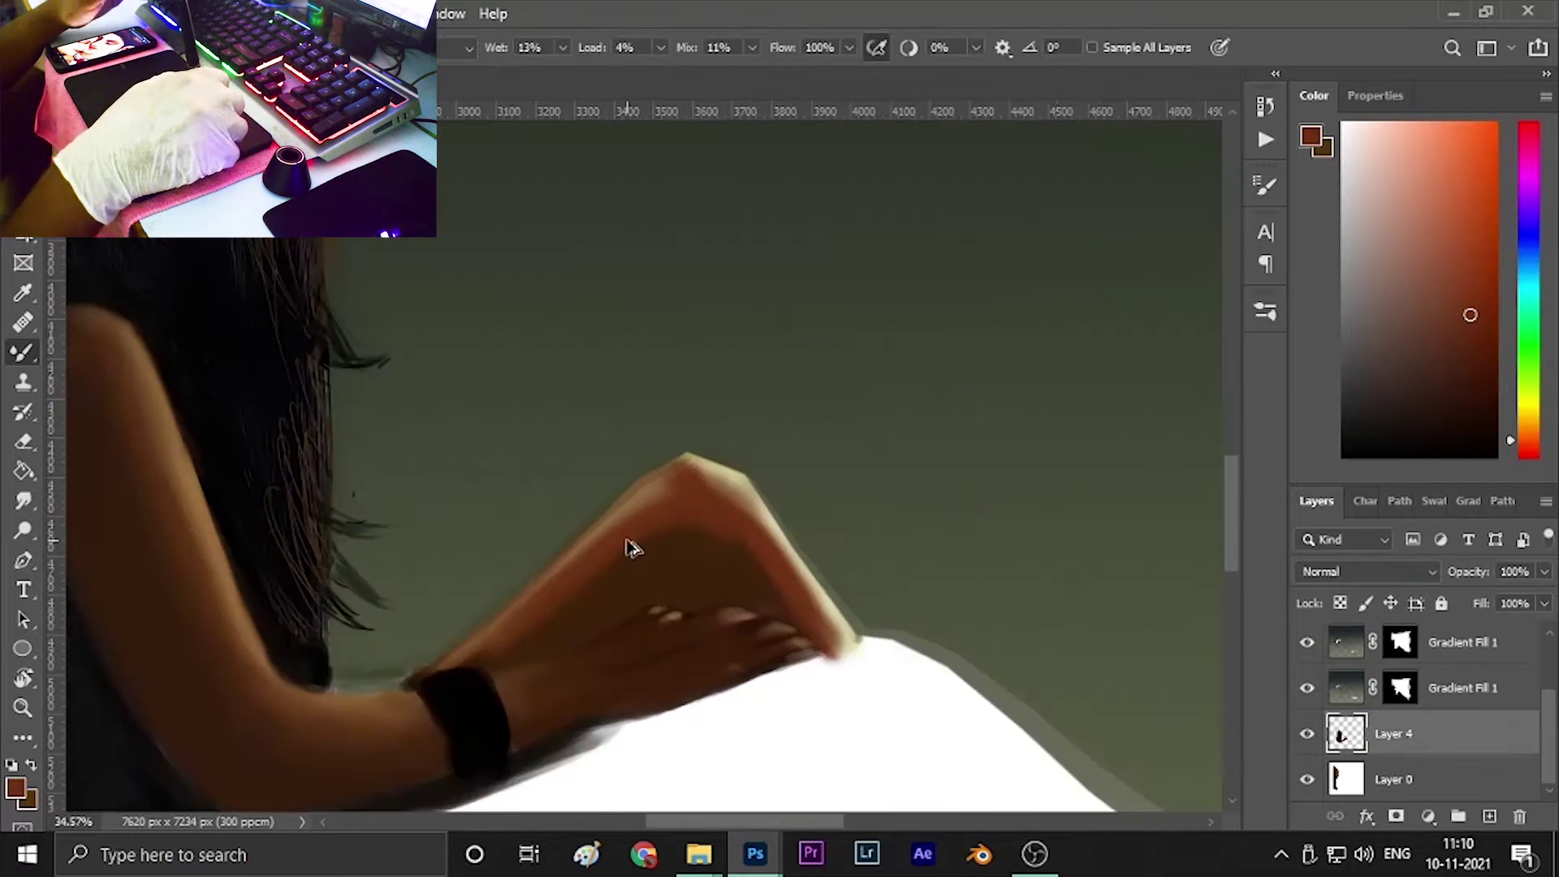
Move the reference photo above the knee and sample darker brown, olive and beige tones.
key(ctrl+Tab)
drag(519, 289, 693, 185)
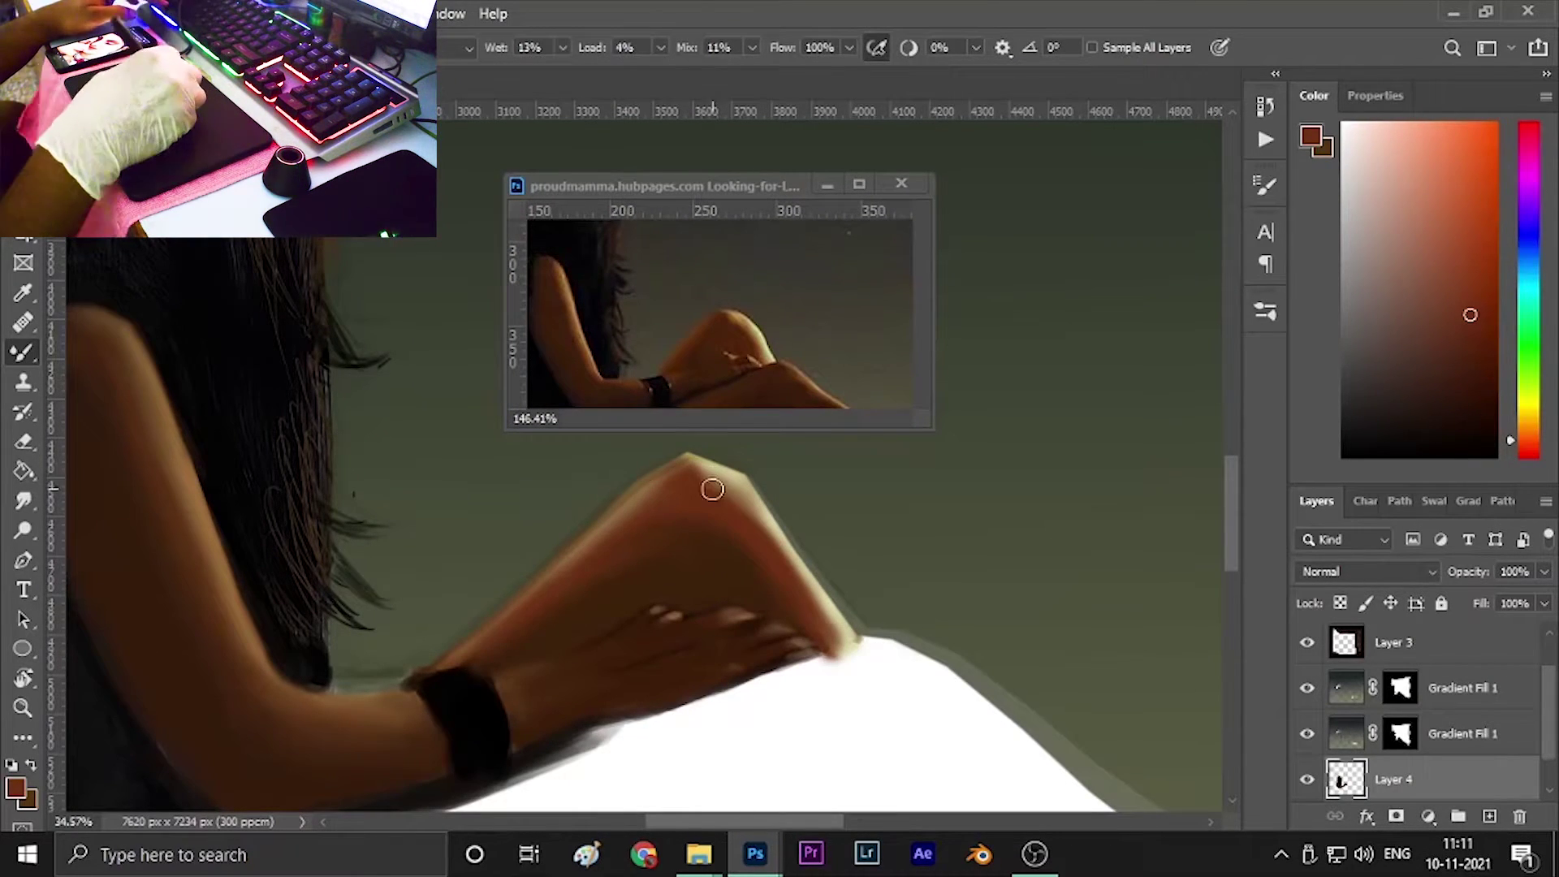
alt+click(731, 320)
click(783, 547)
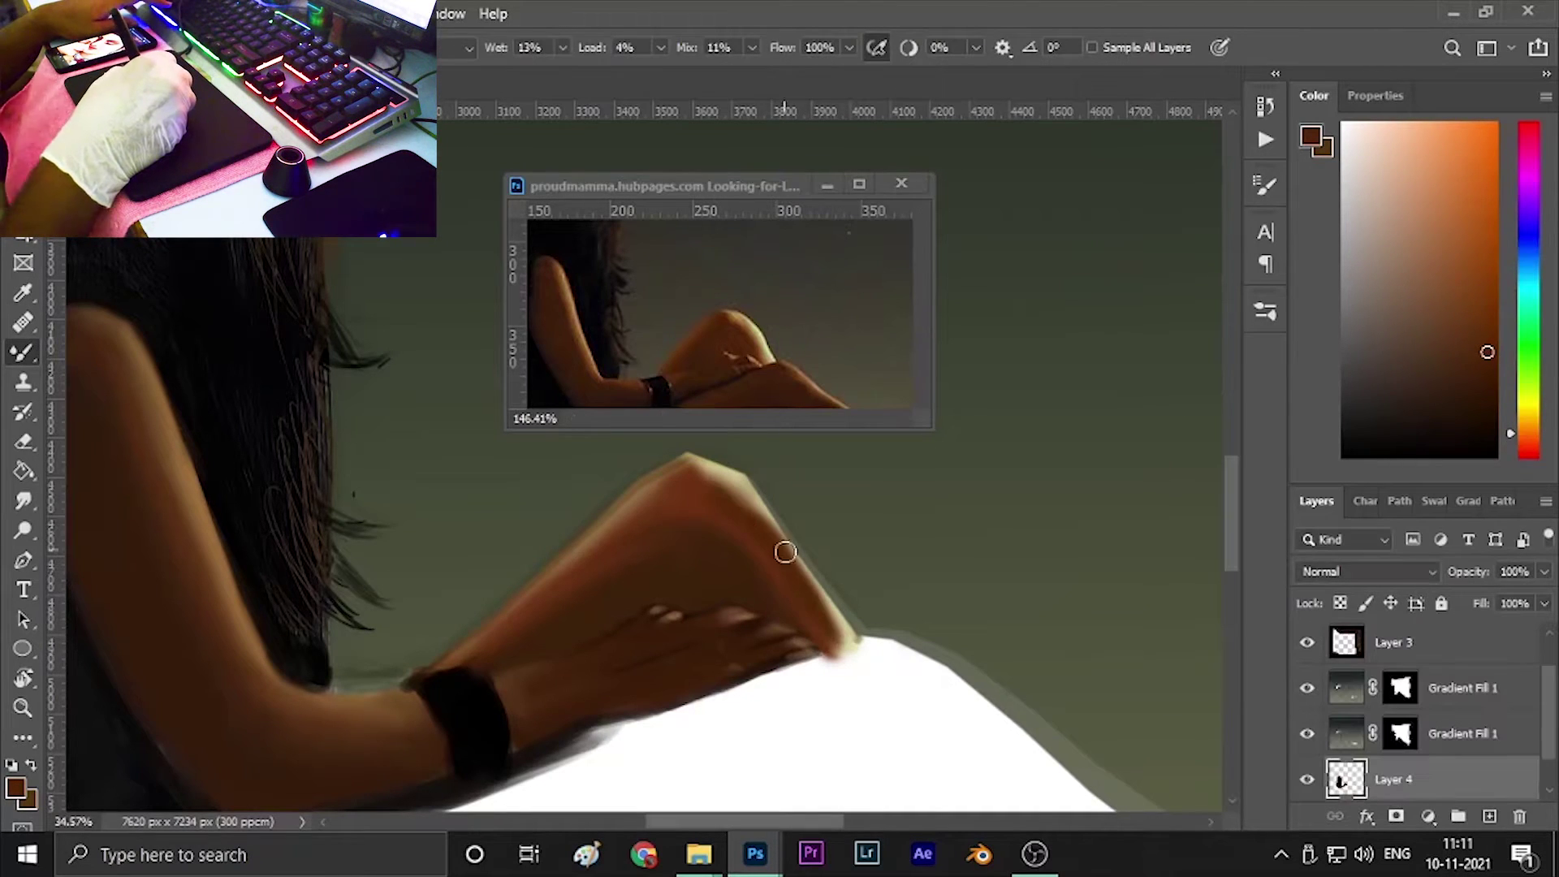
alt+click(705, 485)
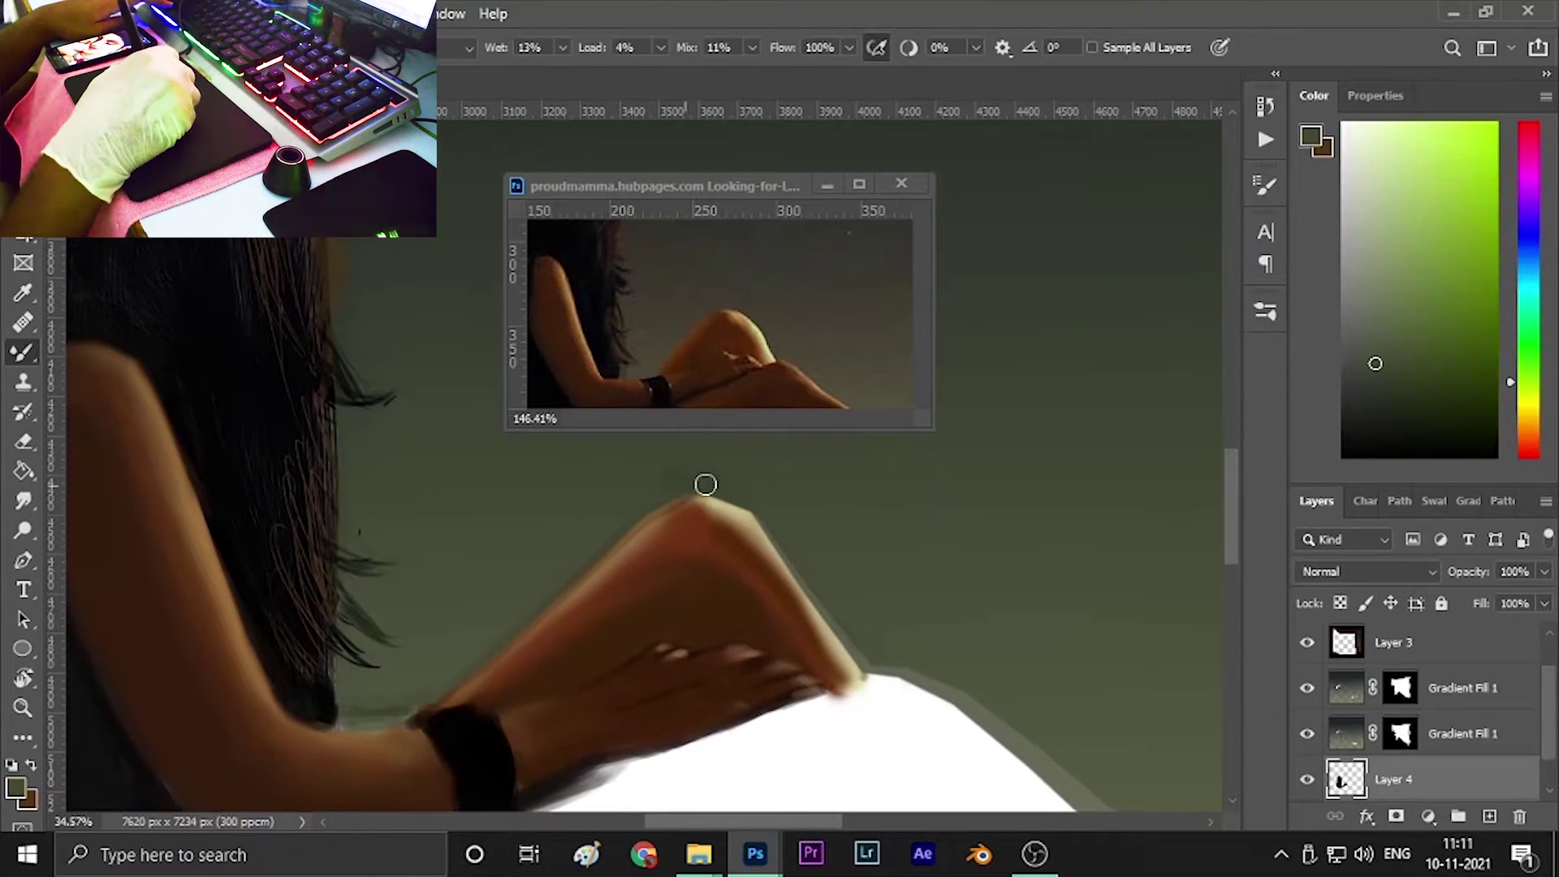
key(r)
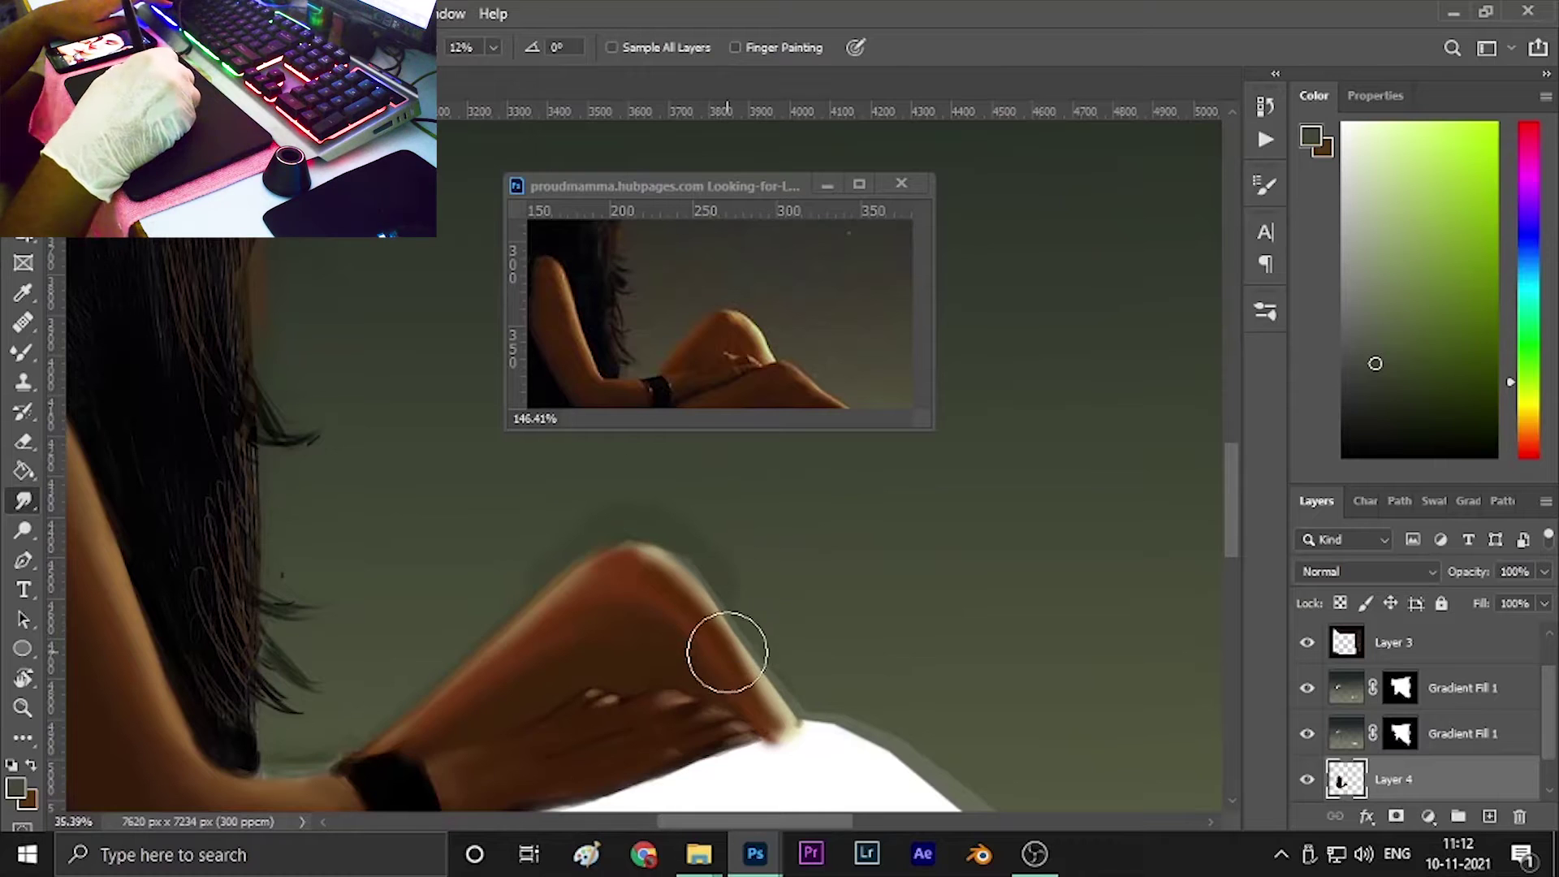
scroll(730, 666, up, 3)
key(b)
alt+click(748, 510)
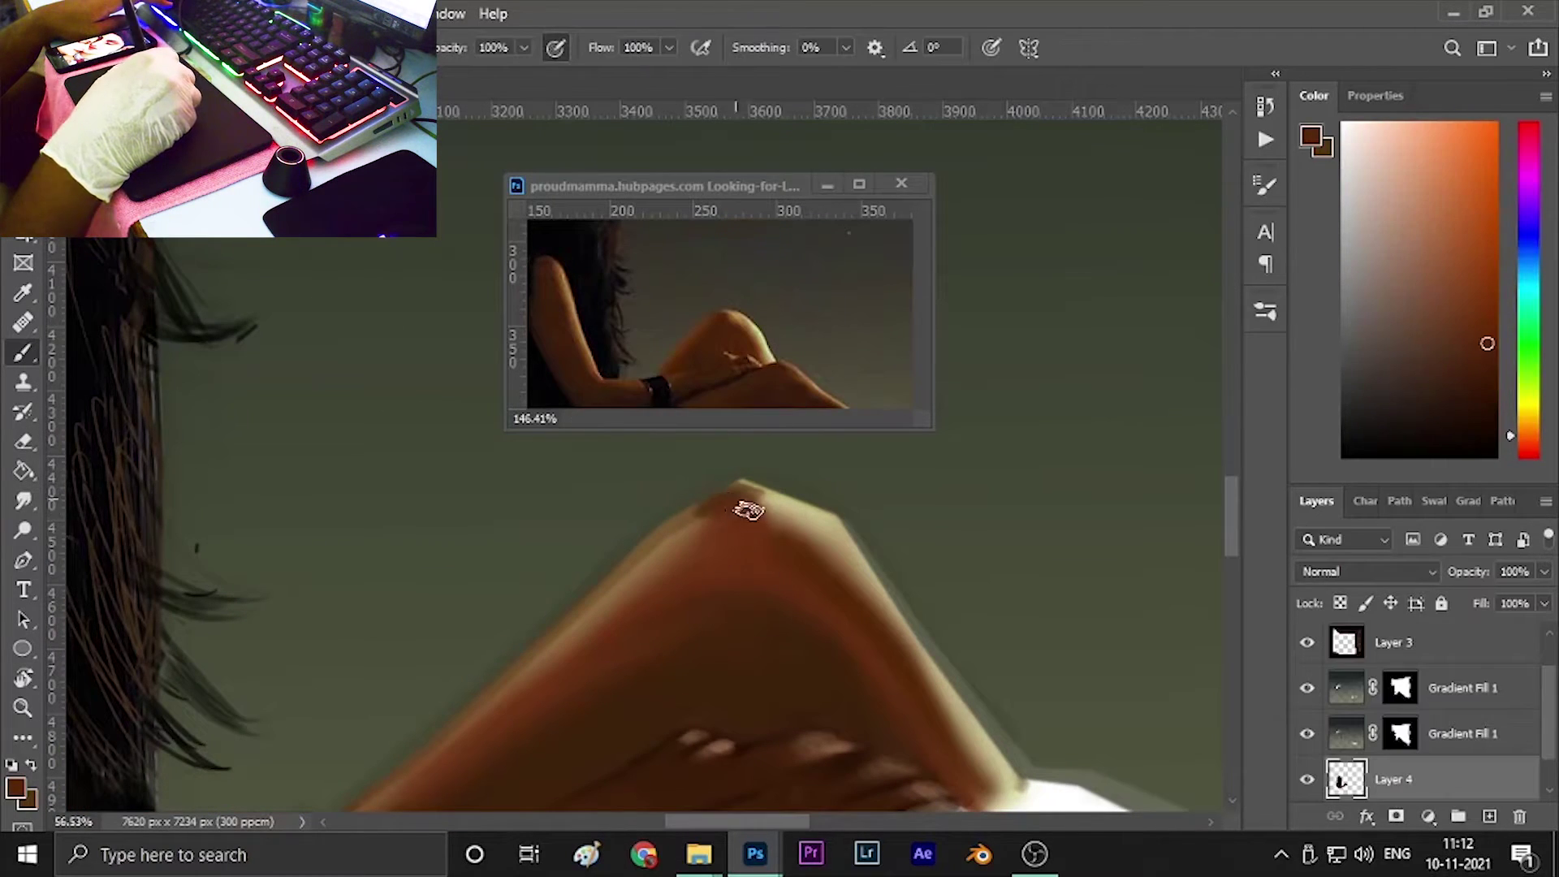
alt+click(755, 497)
scroll(747, 527, down, 1)
Choose the wet mixing brush variant and pick white as the paint colour.
right_click(23, 351)
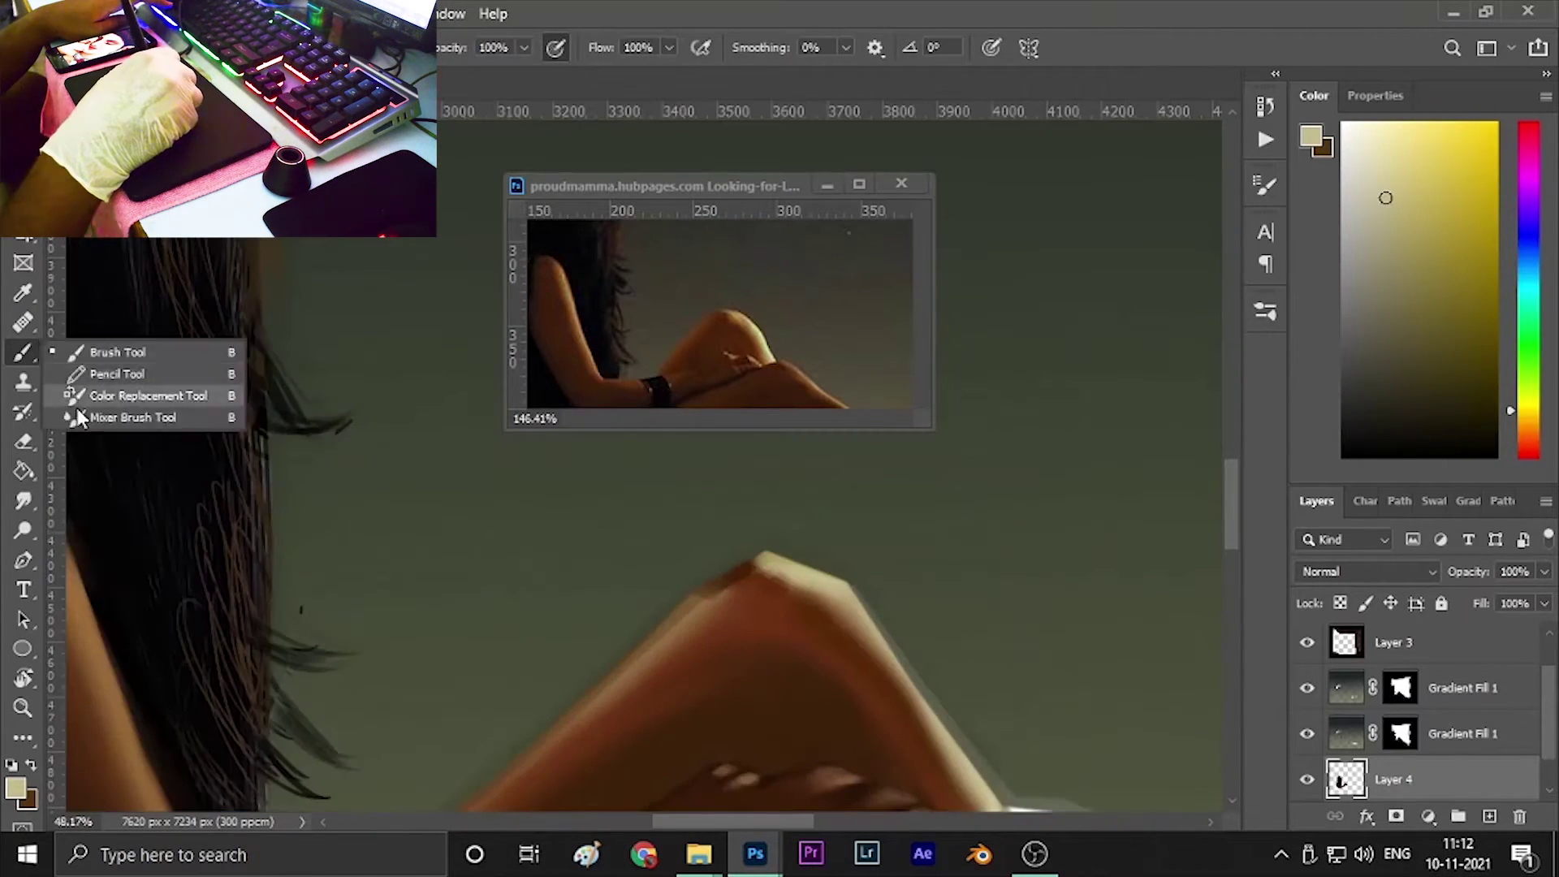
click(73, 415)
scroll(648, 691, down, 3)
scroll(648, 690, left, 2)
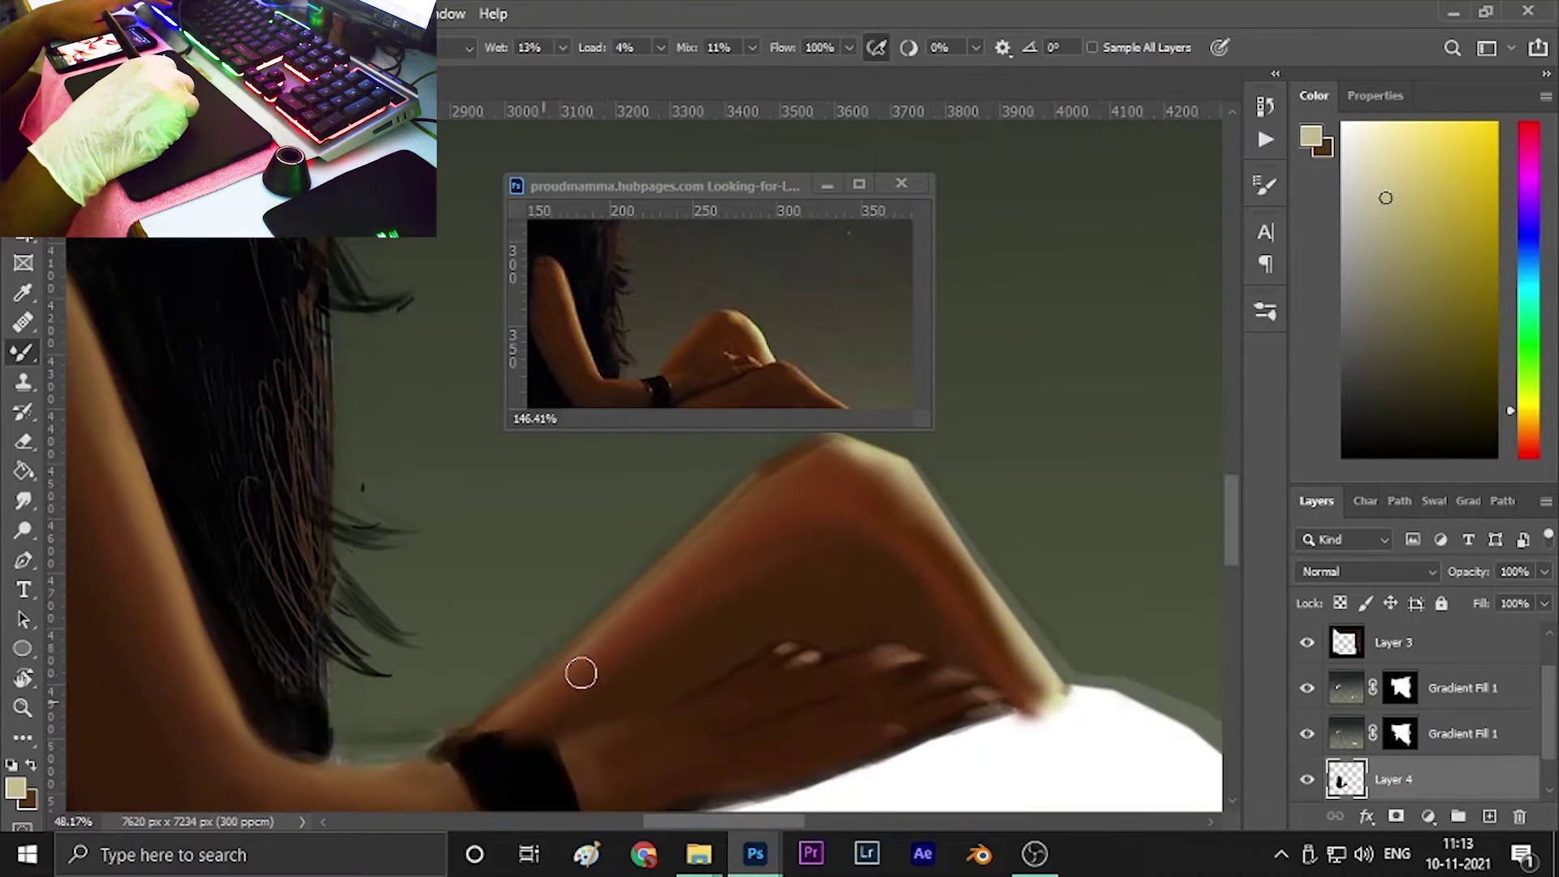
scroll(733, 600, down, 3)
scroll(733, 601, left, 2)
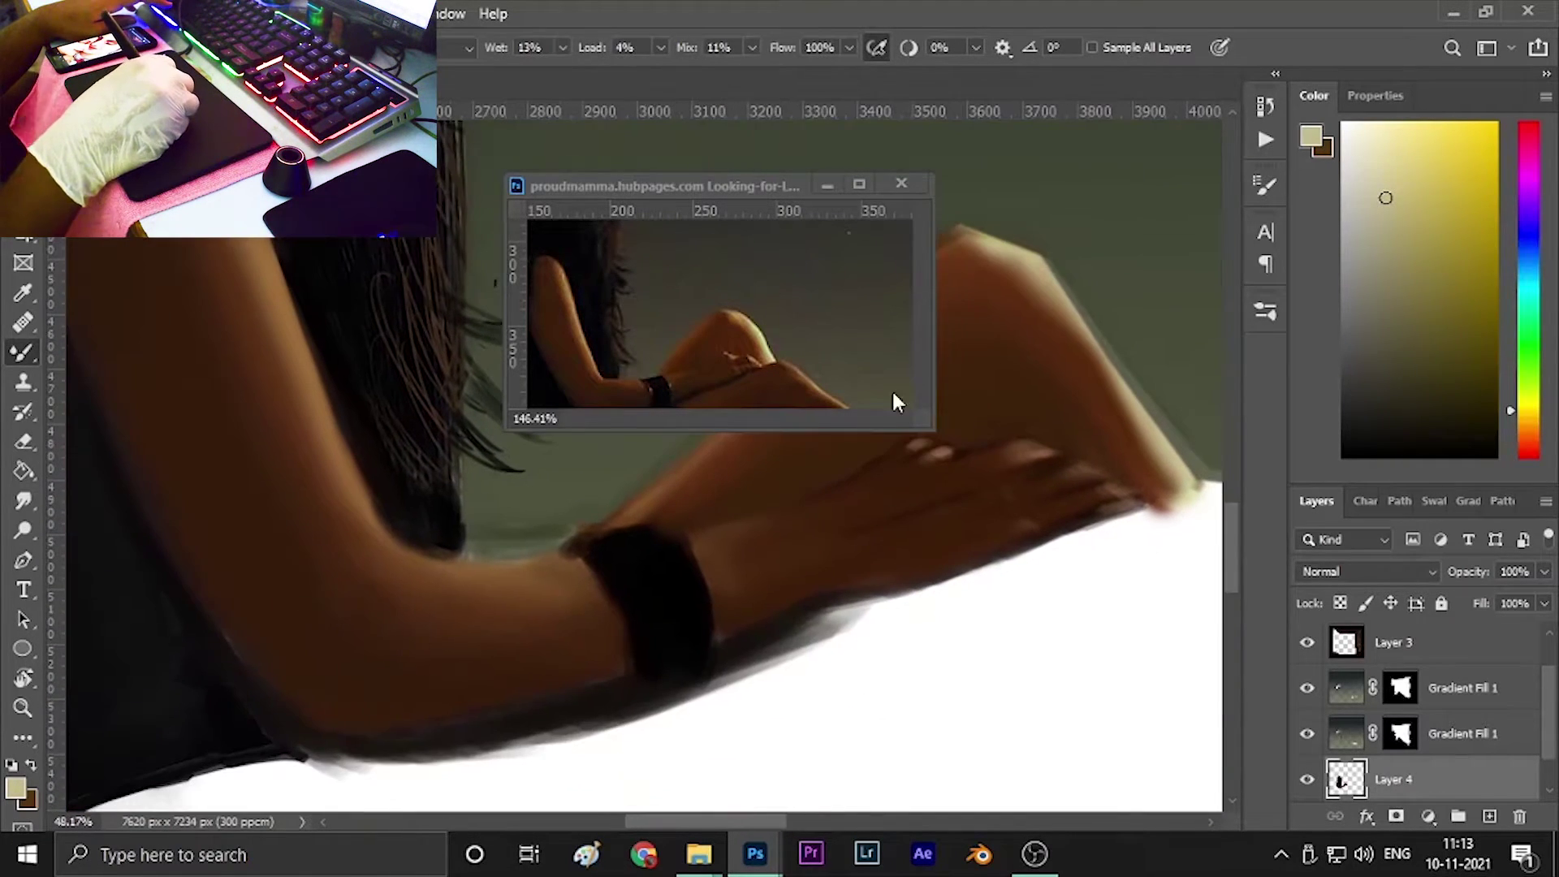
scroll(892, 388, down, 2)
alt+click(617, 596)
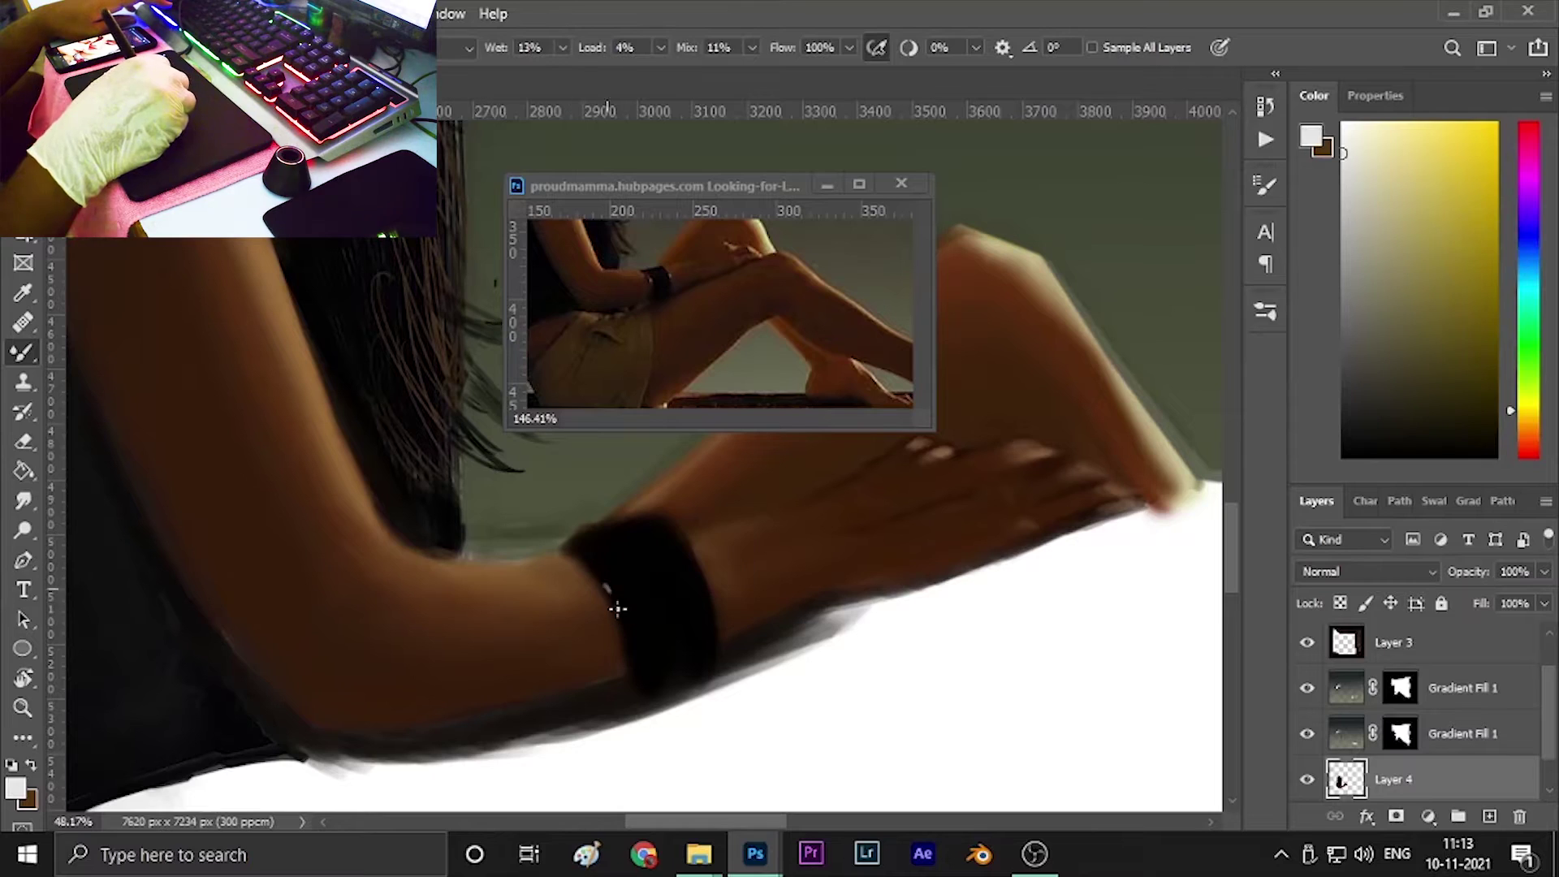
key(shift+b)
scroll(715, 698, down, 5)
scroll(591, 567, up, 5)
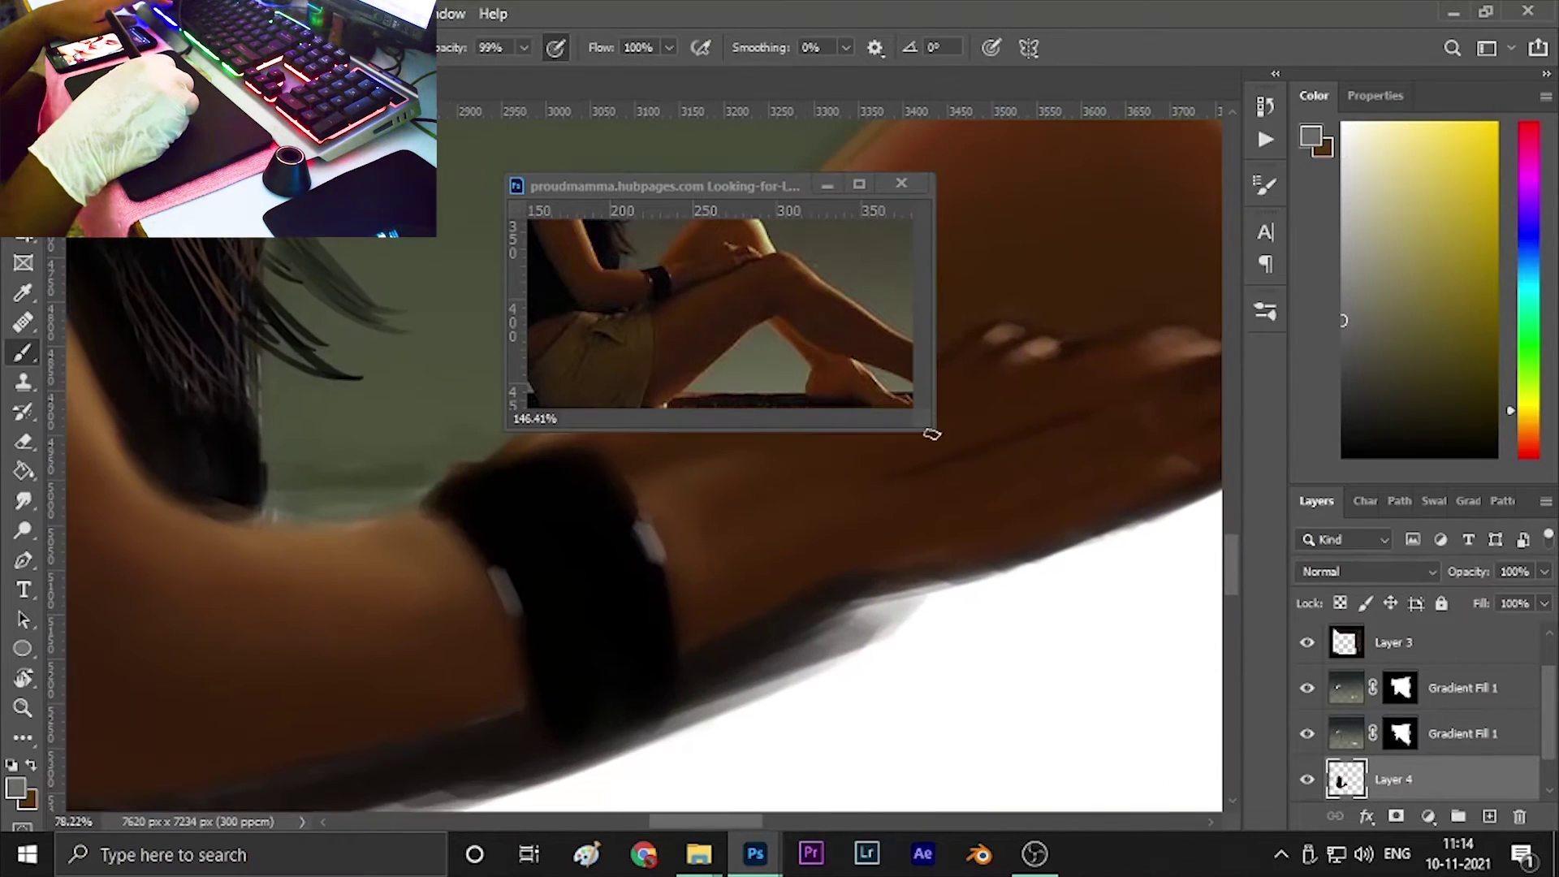
scroll(519, 674, down, 3)
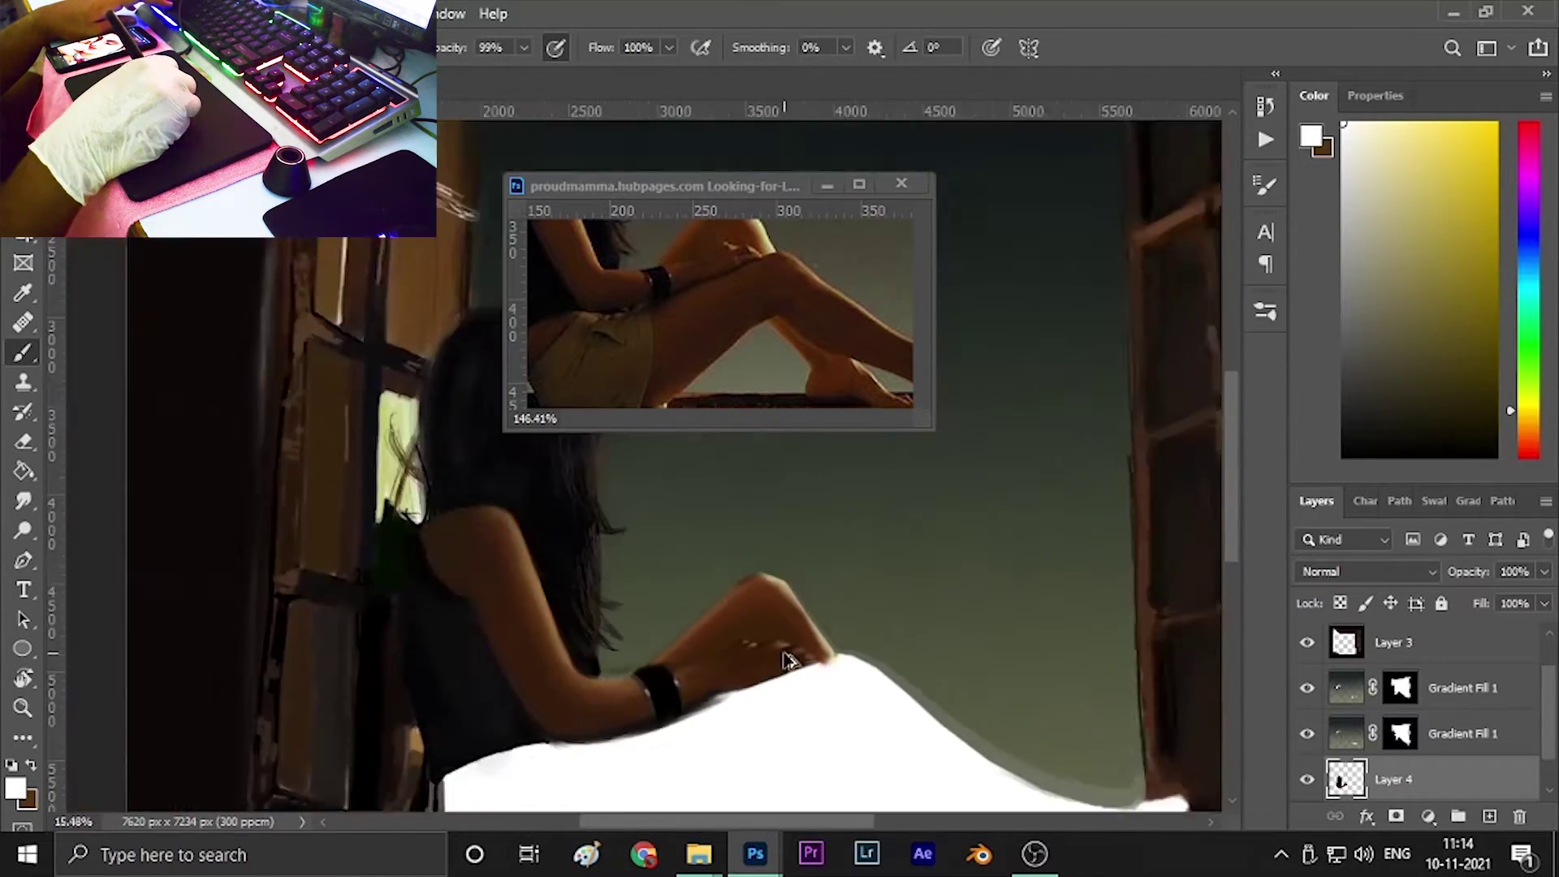
Blend the knee's edges with the mixer brush, then sample a brown from the painting.
key(shift+b)
scroll(793, 647, up, 3)
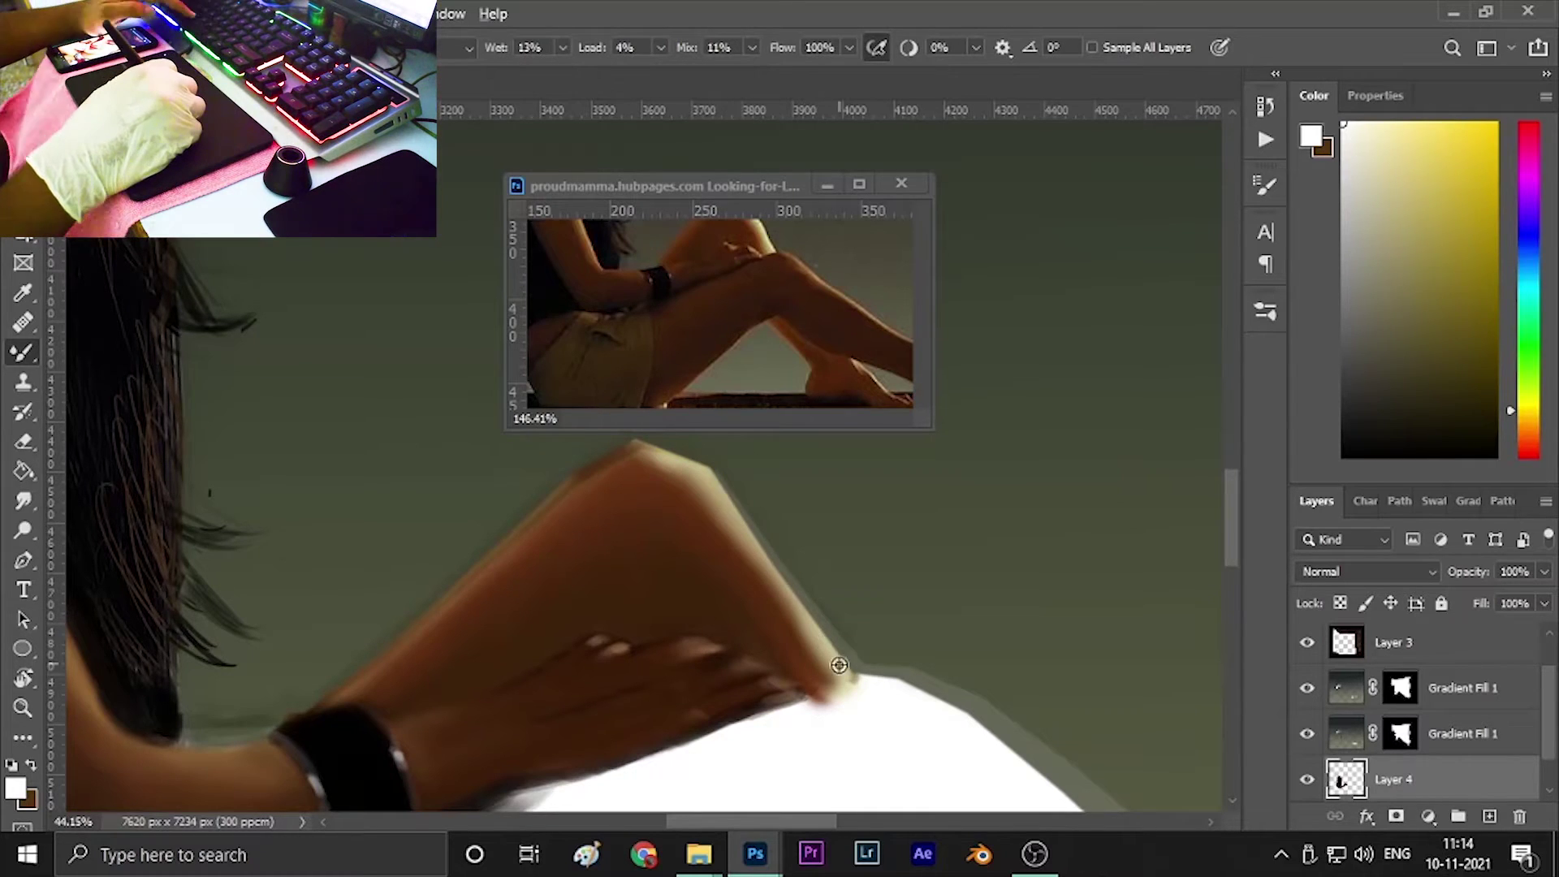
drag(810, 654, 775, 689)
scroll(776, 689, down, 2)
drag(146, 679, 427, 524)
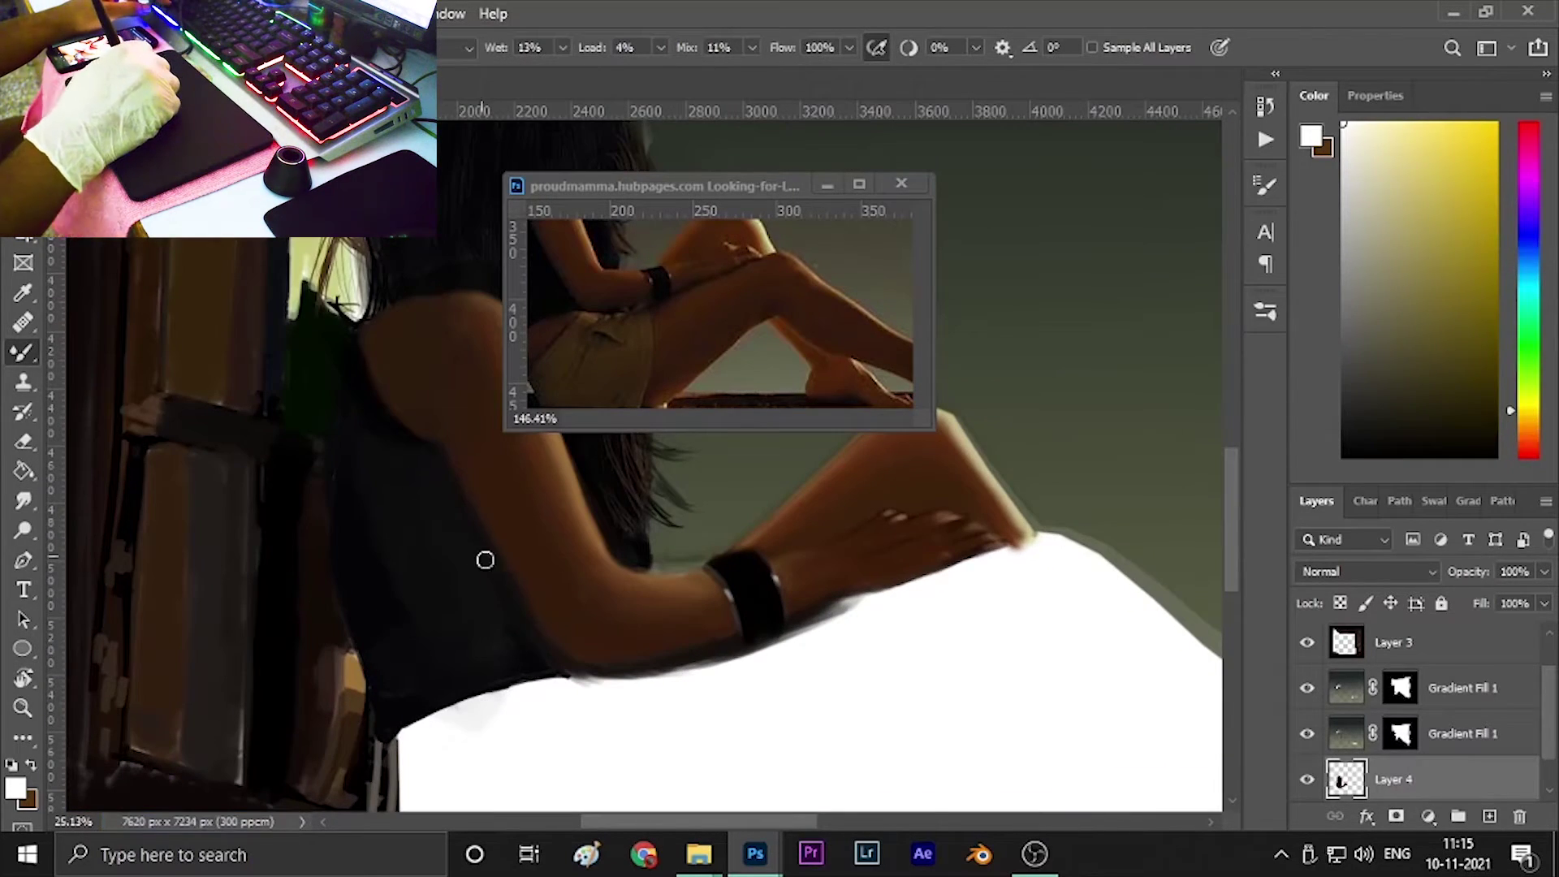
scroll(680, 725, down, 3)
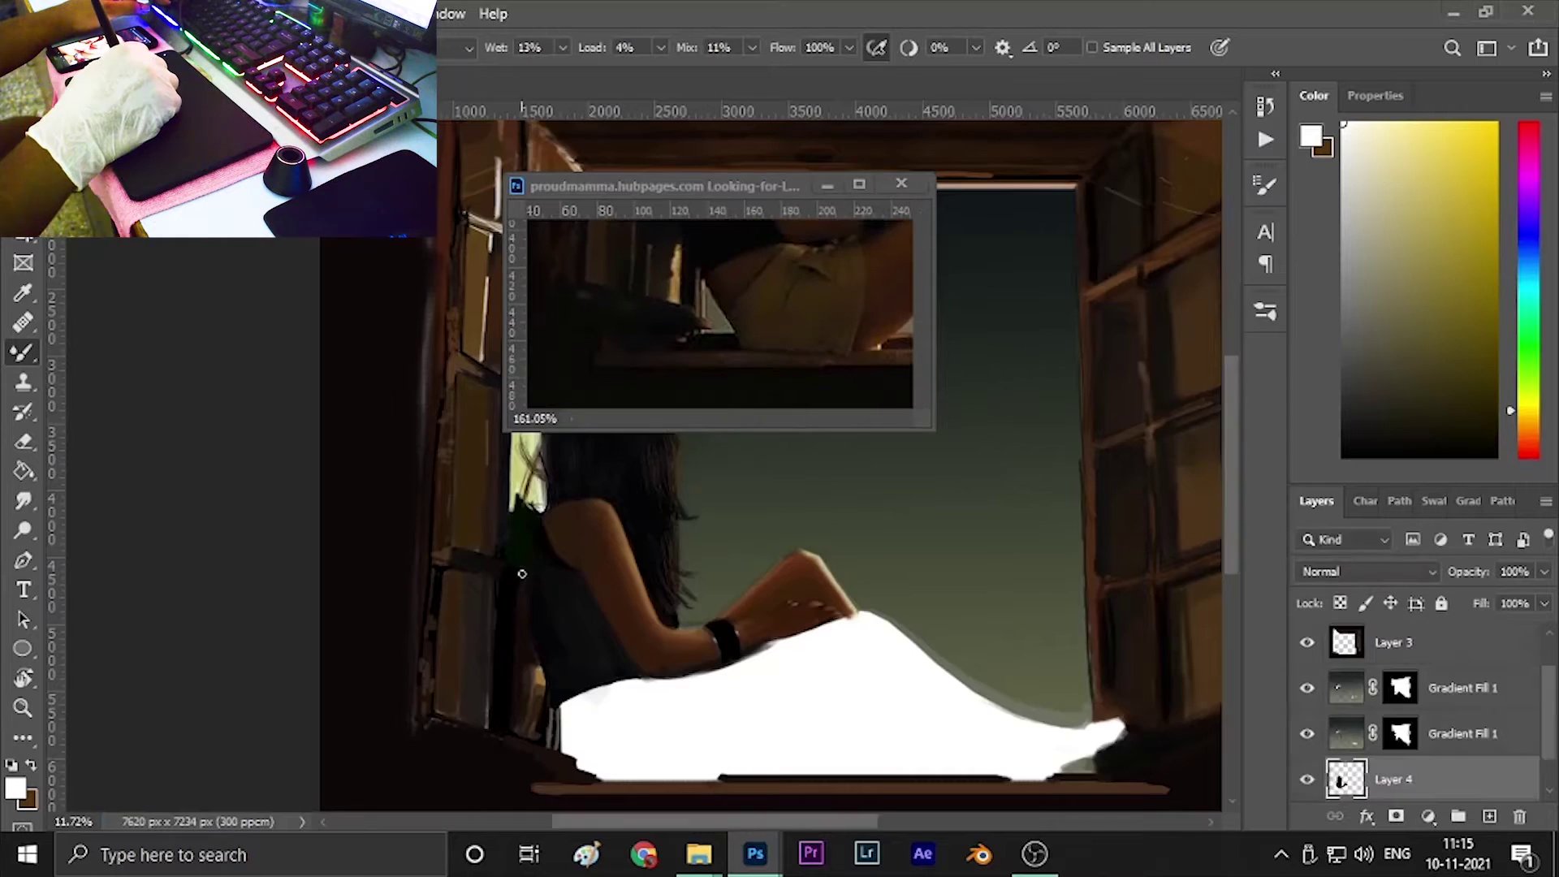
scroll(609, 597, up, 3)
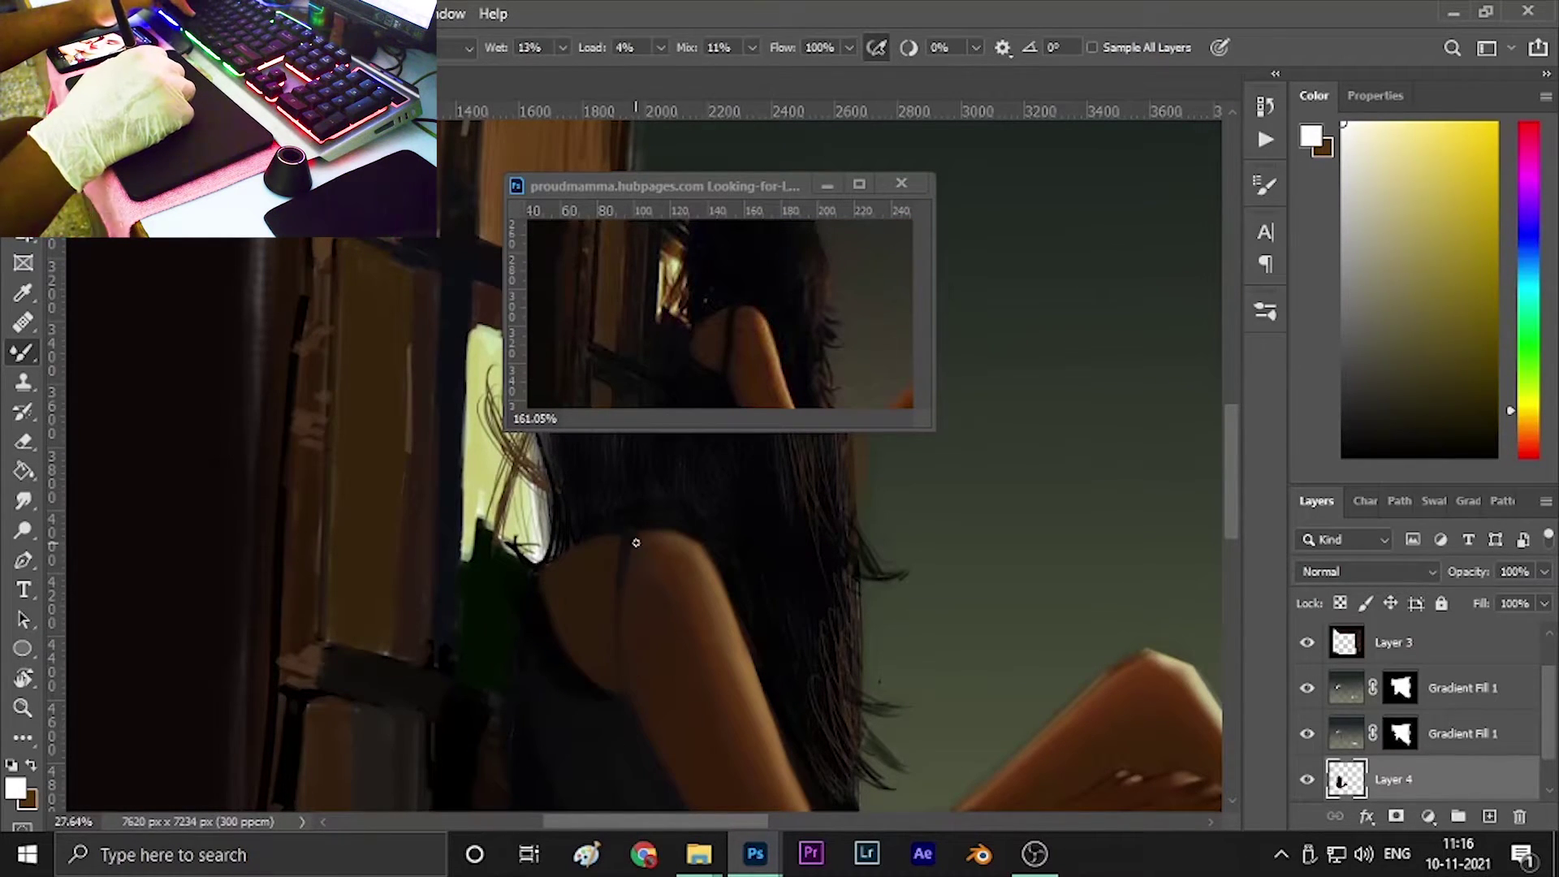
scroll(516, 558, down, 1)
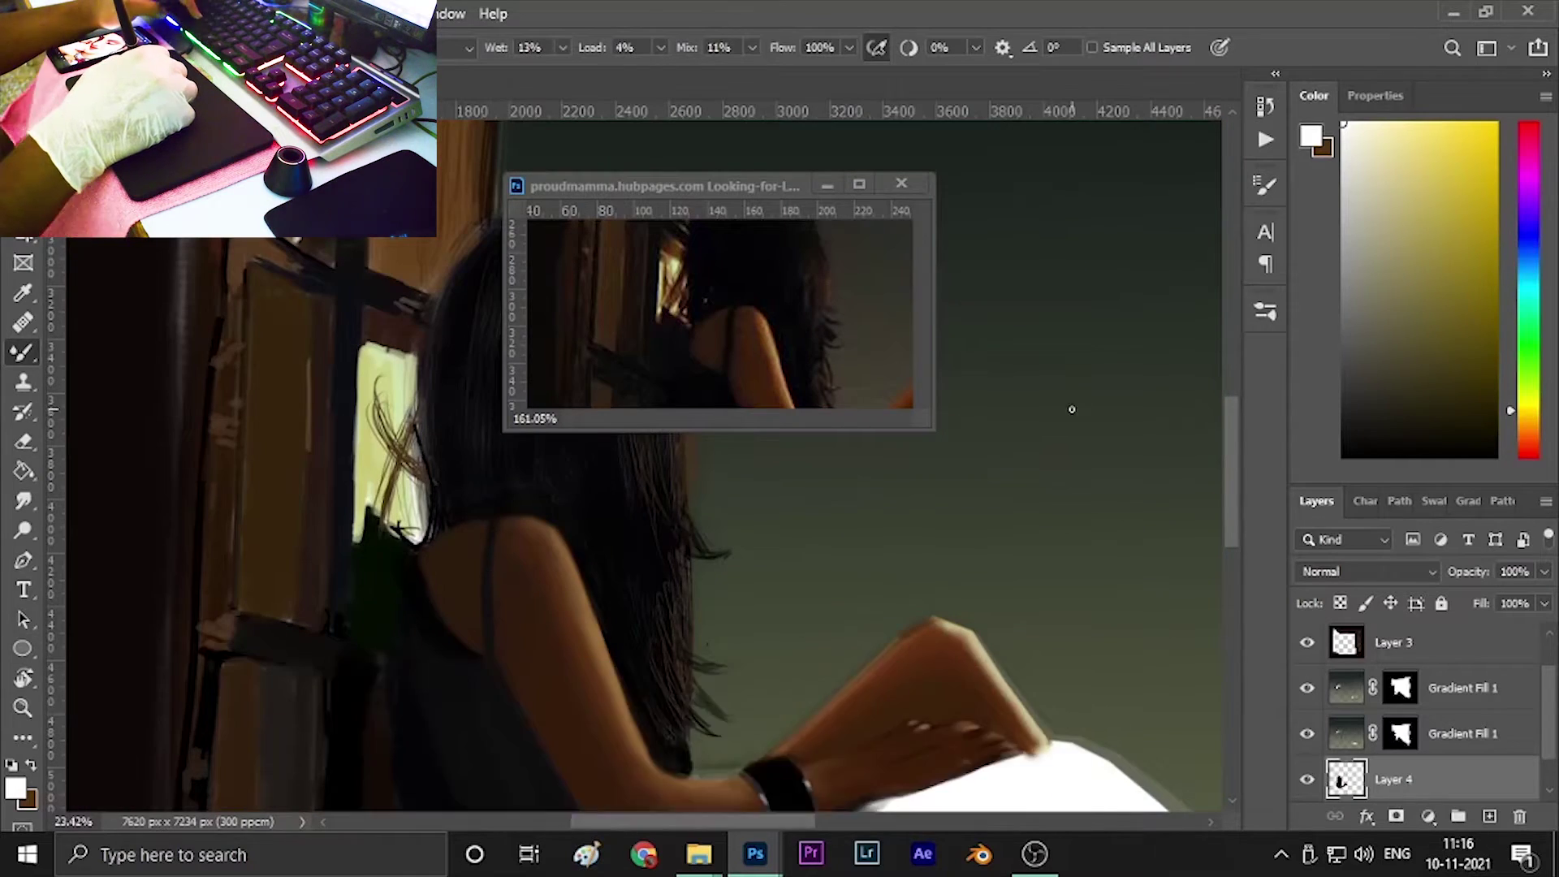
scroll(1072, 410, down, 2)
click(1389, 339)
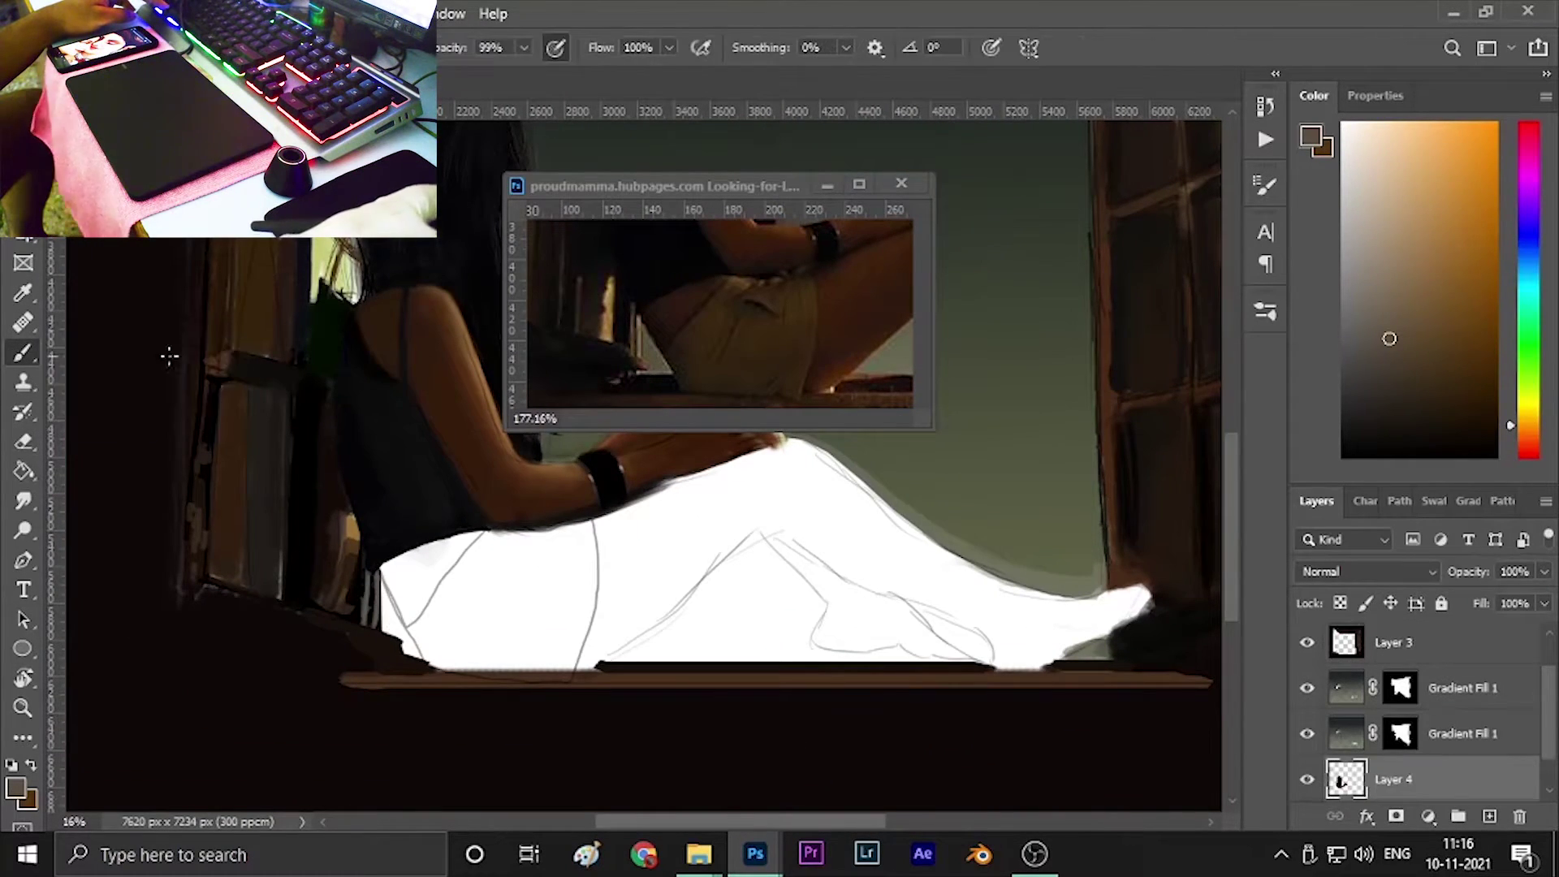
Shade the sheet's left edge in dark tones at 63–64% brush opacity.
key(shift+b)
scroll(393, 617, up, 3)
scroll(406, 561, up, 2)
mouse_move(412, 498)
mouse_down()
mouse_move(487, 445)
mouse_move(428, 556)
mouse_move(528, 479)
mouse_up()
scroll(488, 445, down, 2)
alt+click(682, 324)
key(6)
key(3)
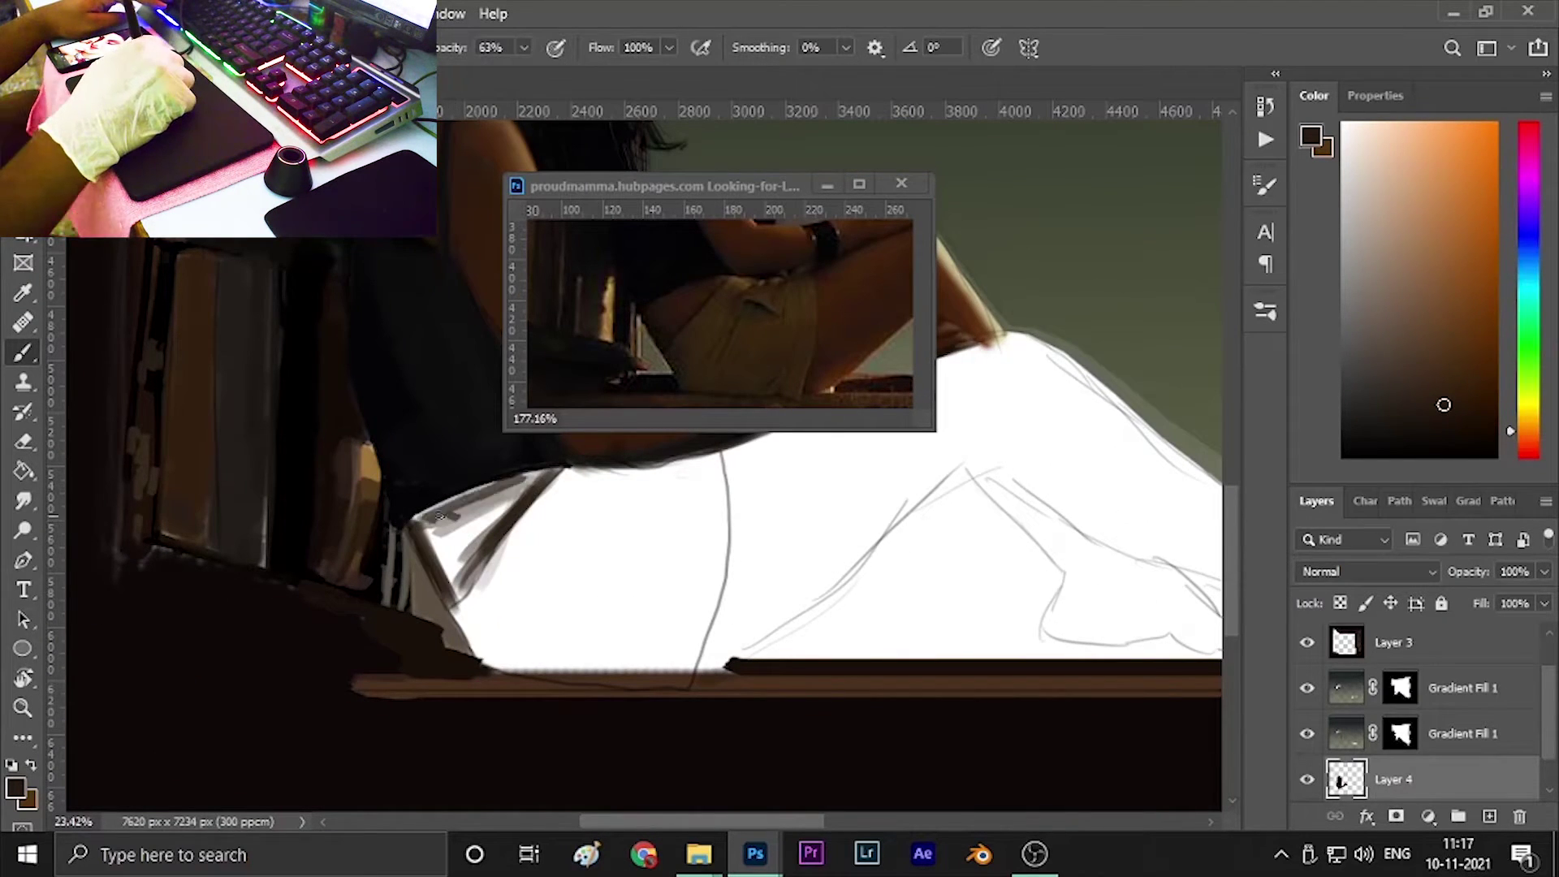
drag(438, 568, 560, 475)
key(6)
key(4)
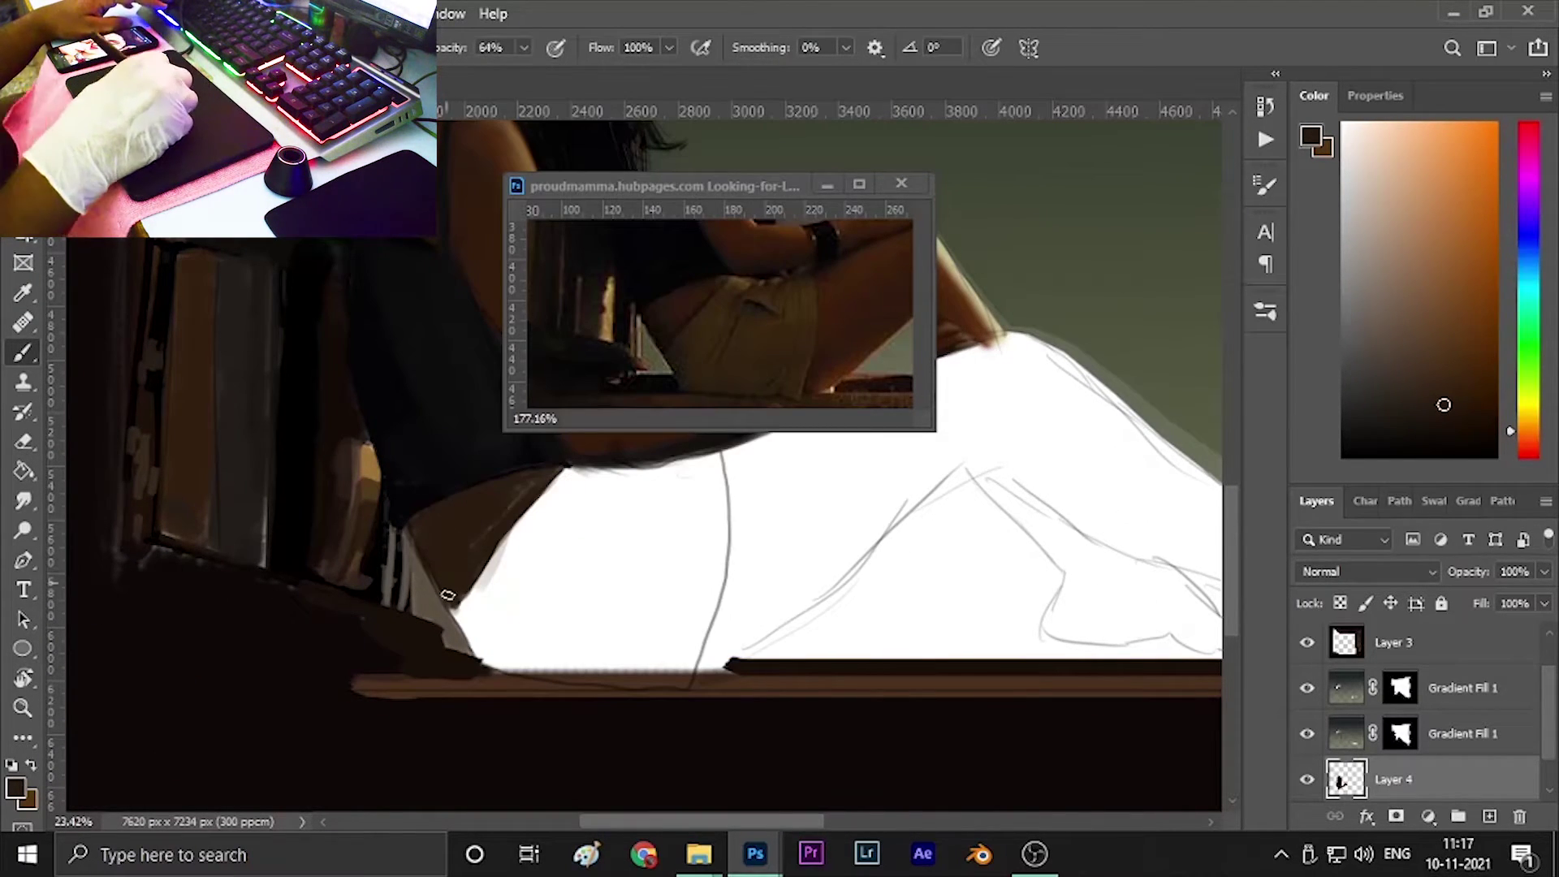
alt+click(518, 471)
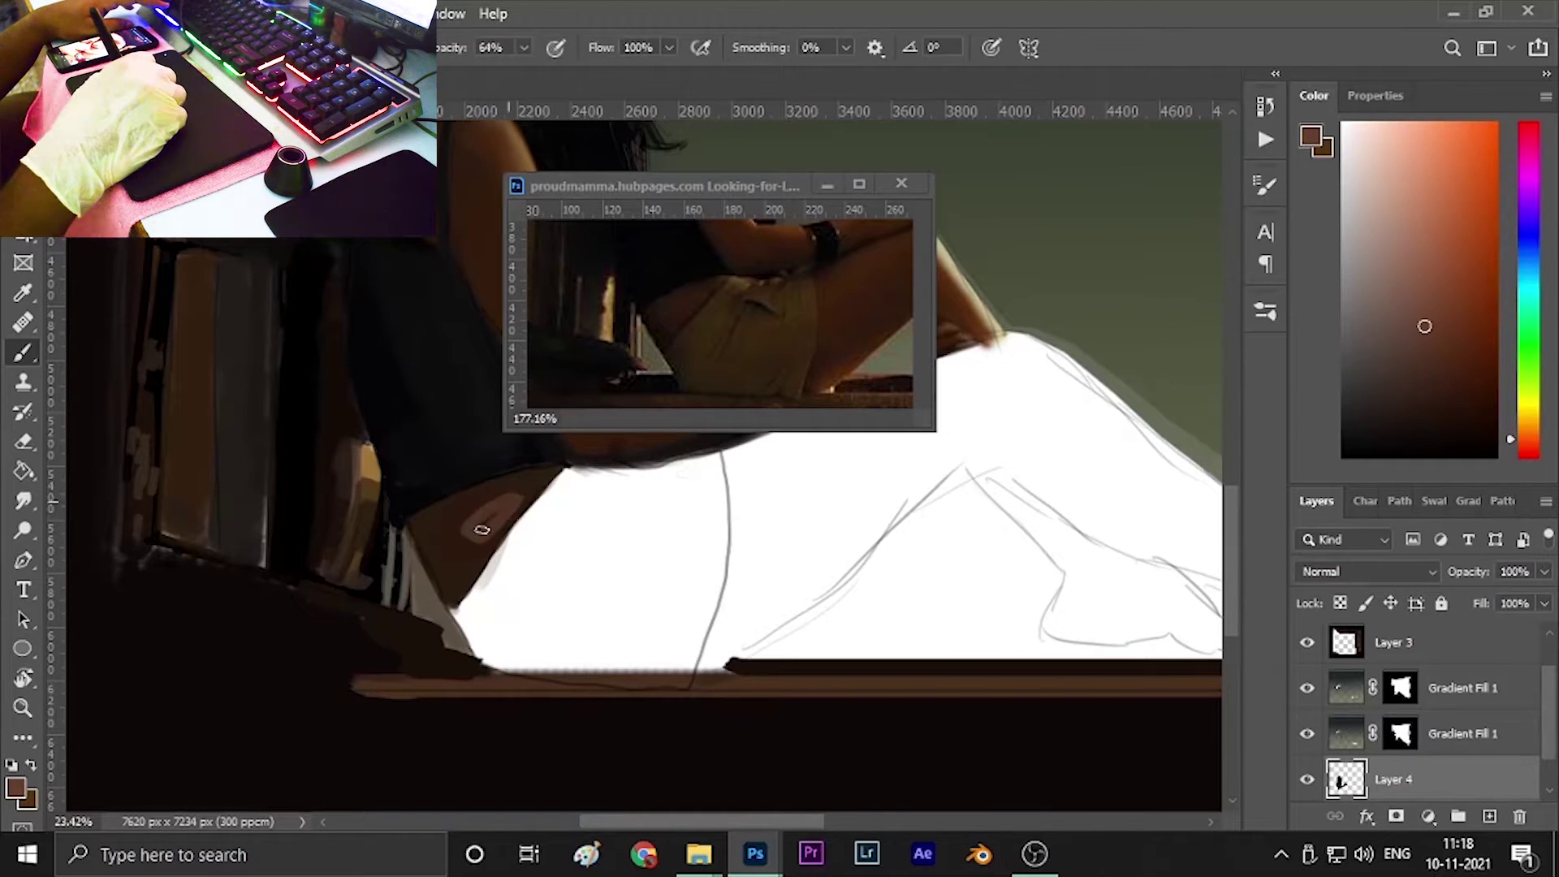
Paint a dark brown shorts patch over the sheet, filling the gap beside the sketch line.
key(shift+b)
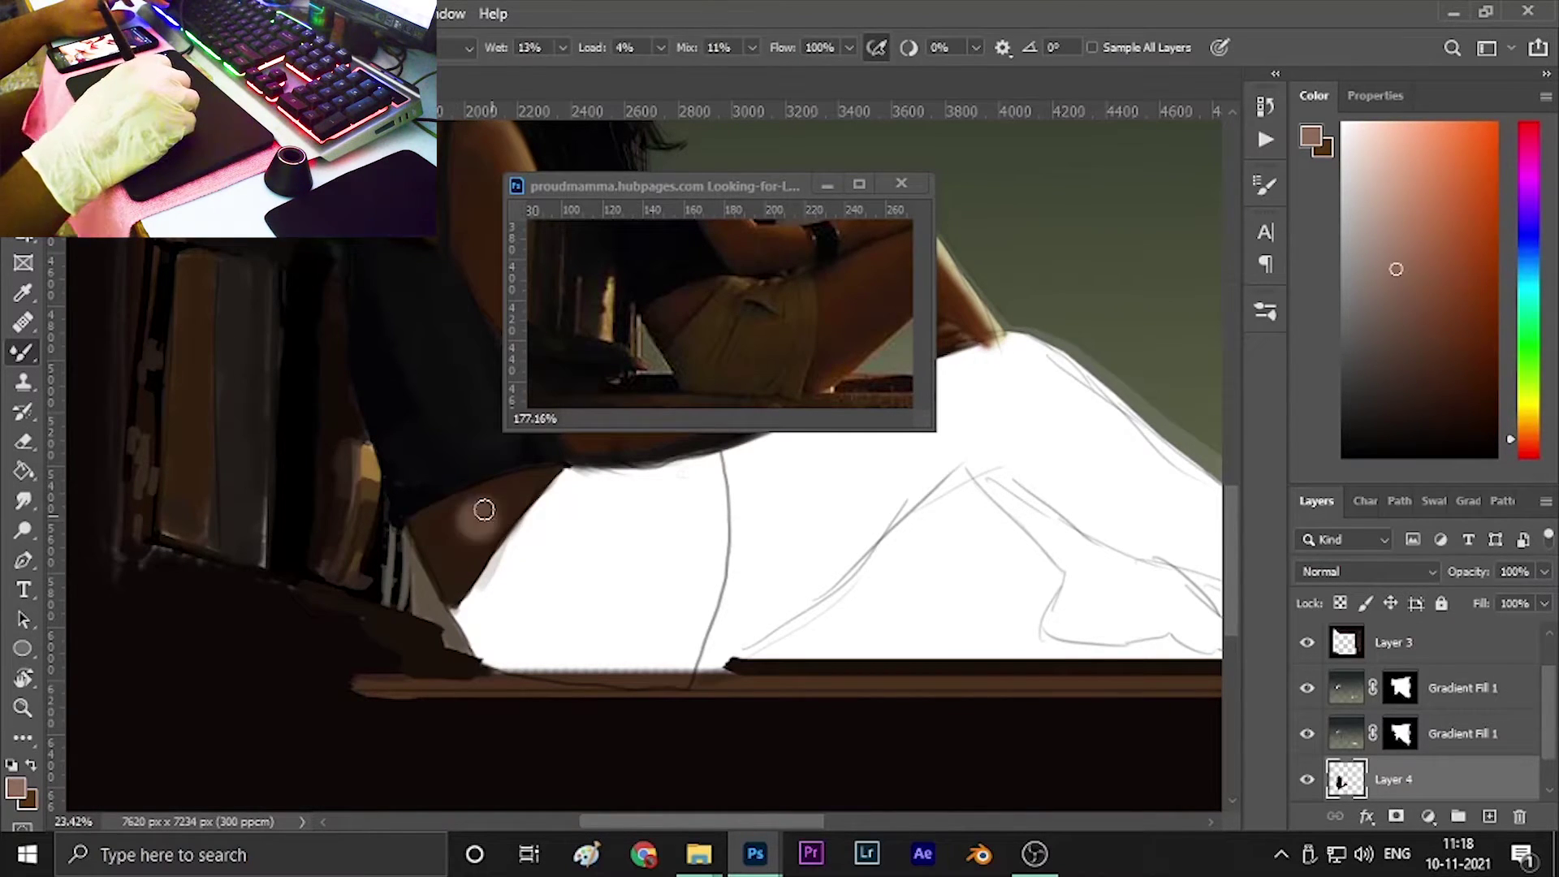
key(e)
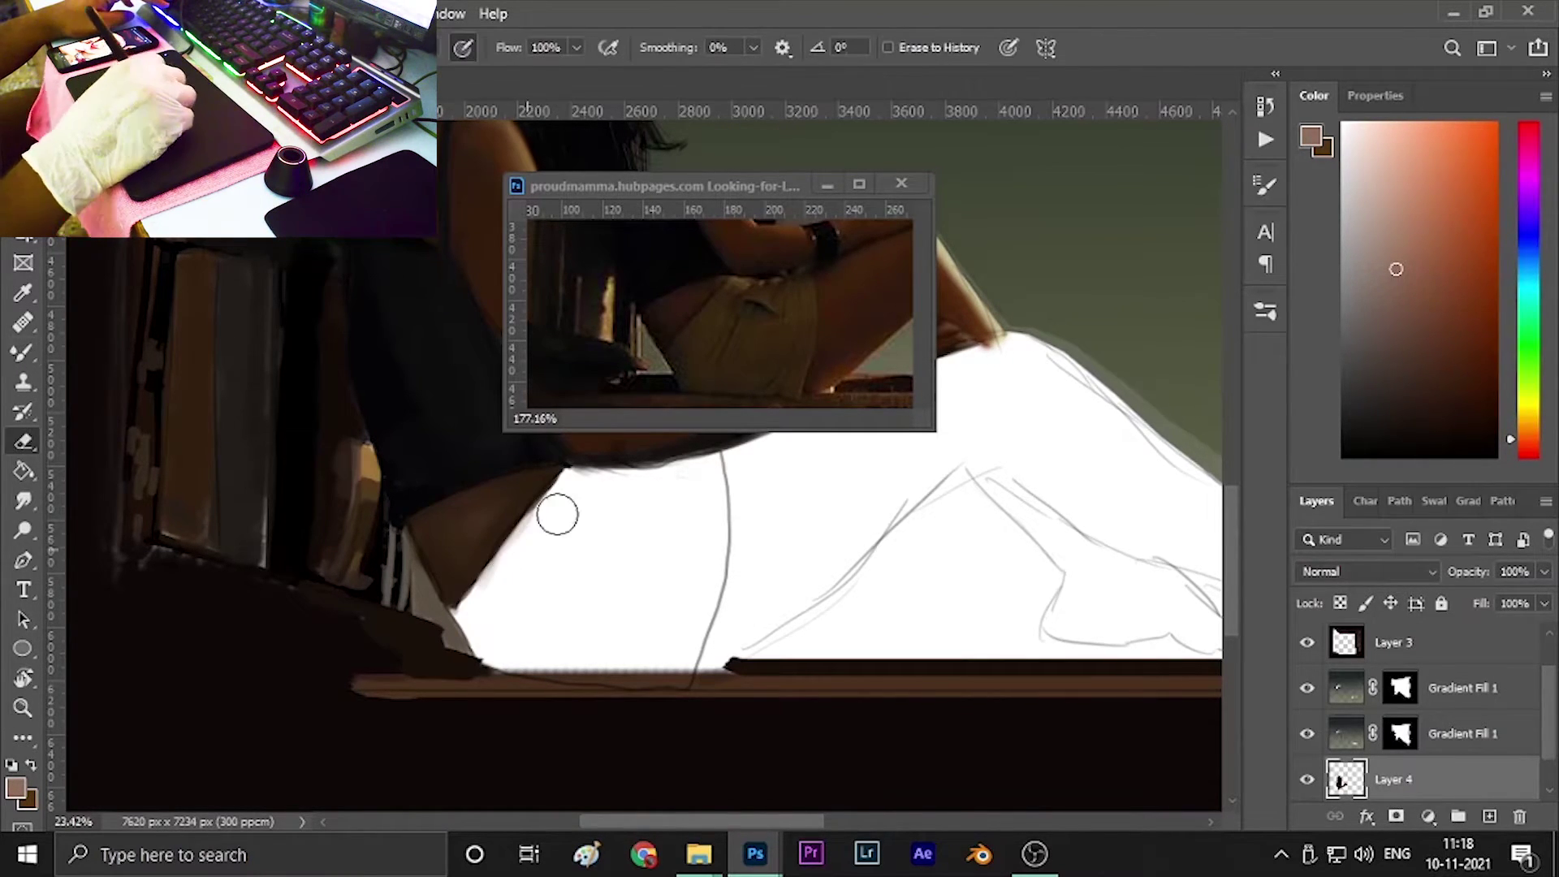
key(b)
drag(584, 504, 519, 617)
drag(698, 503, 482, 633)
drag(652, 669, 714, 479)
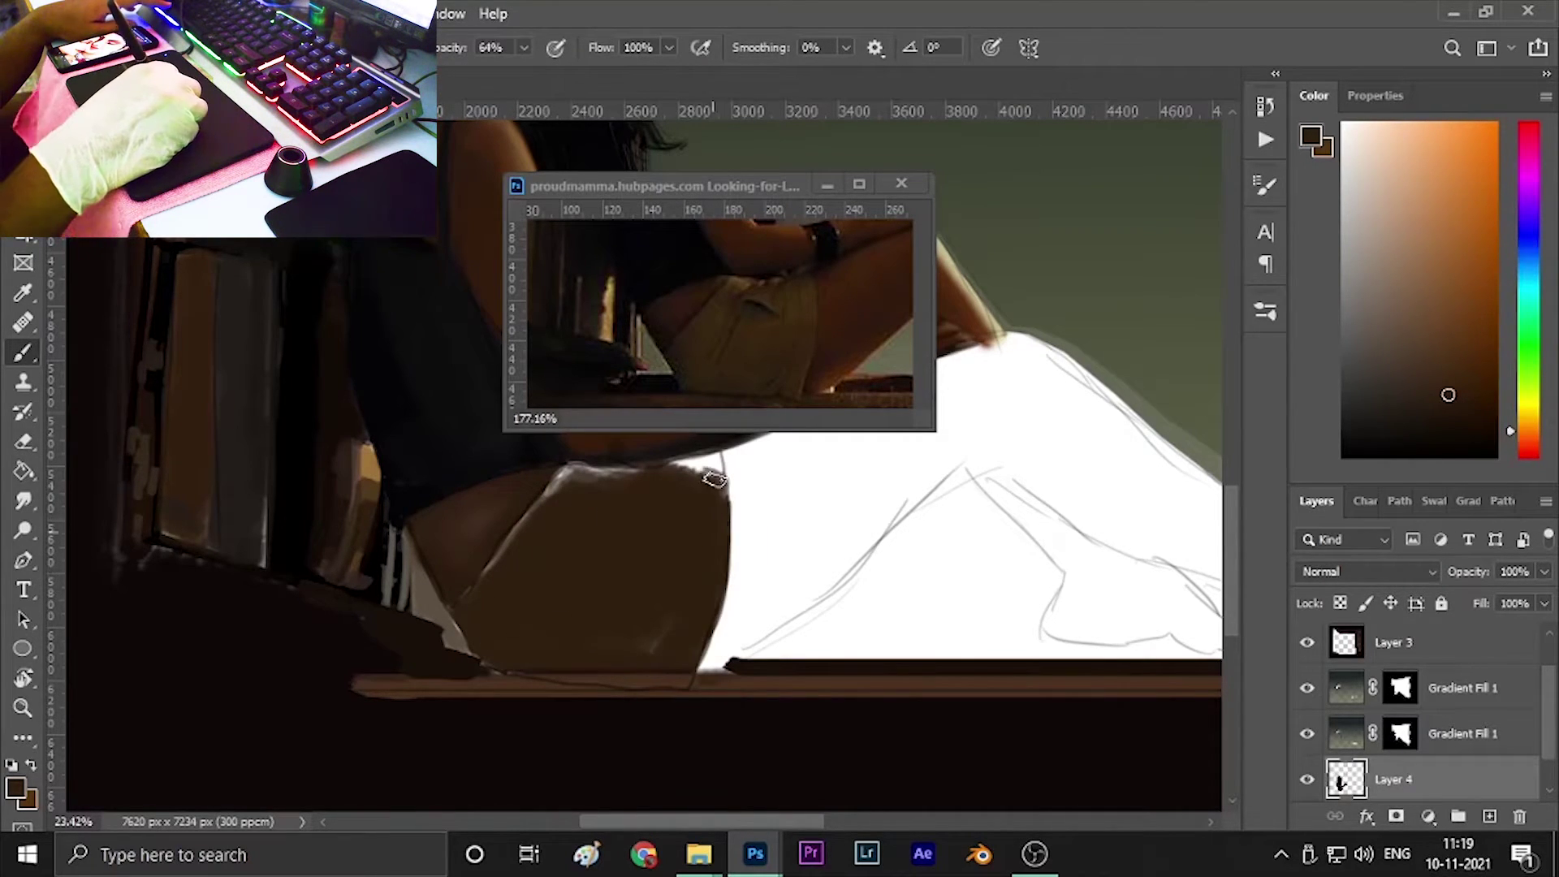
Touch up with the eraser, then sample lighter browns from the reference photo and canvas.
scroll(638, 473, up, 3)
key(e)
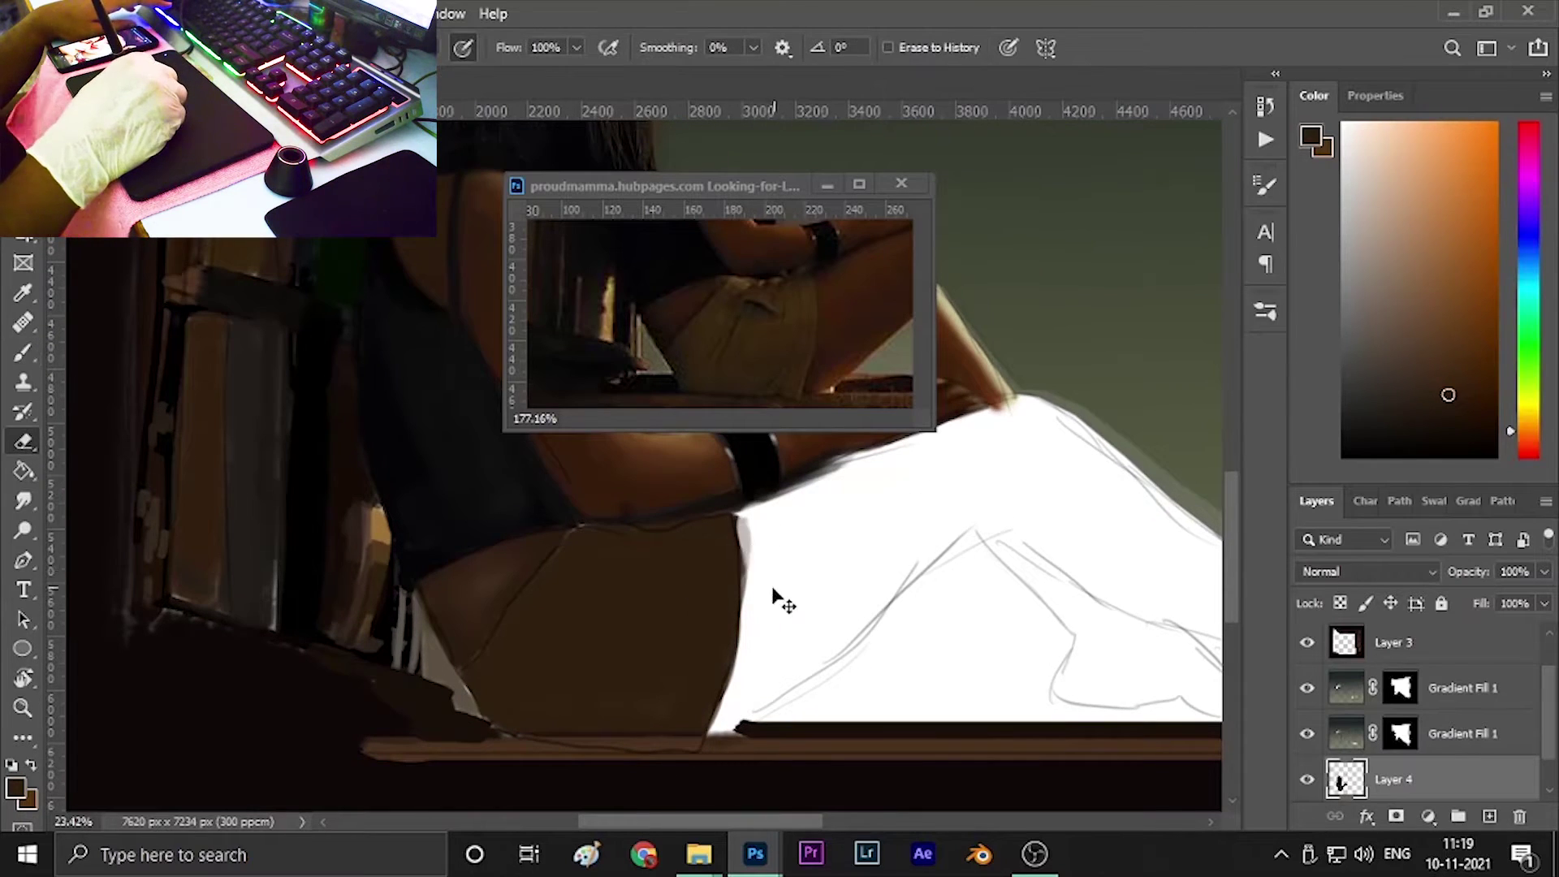
key(b)
alt+click(758, 320)
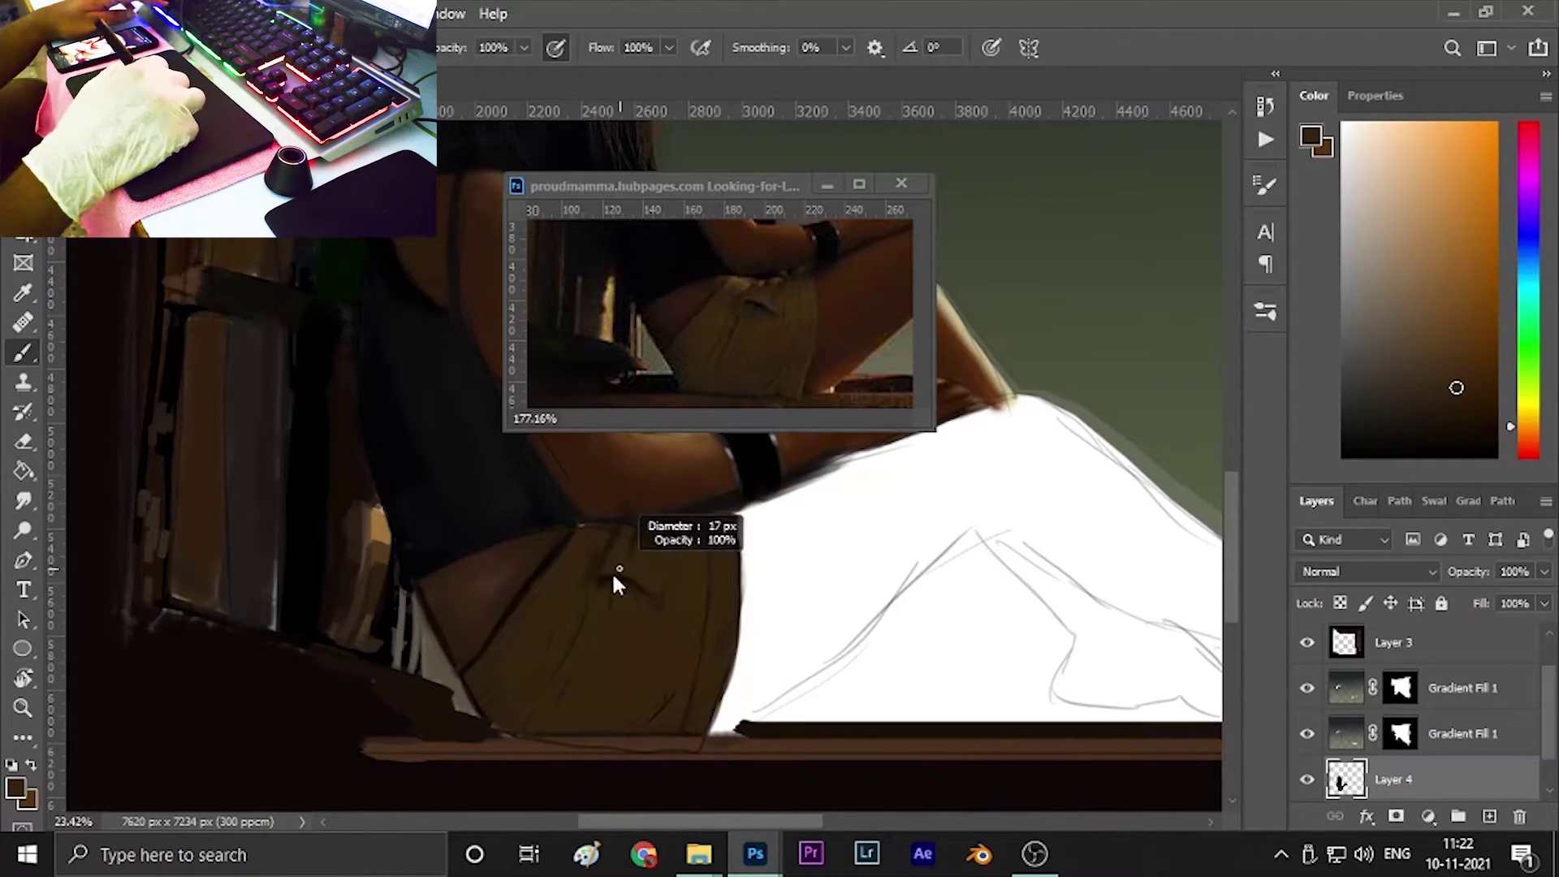
alt+click(588, 540)
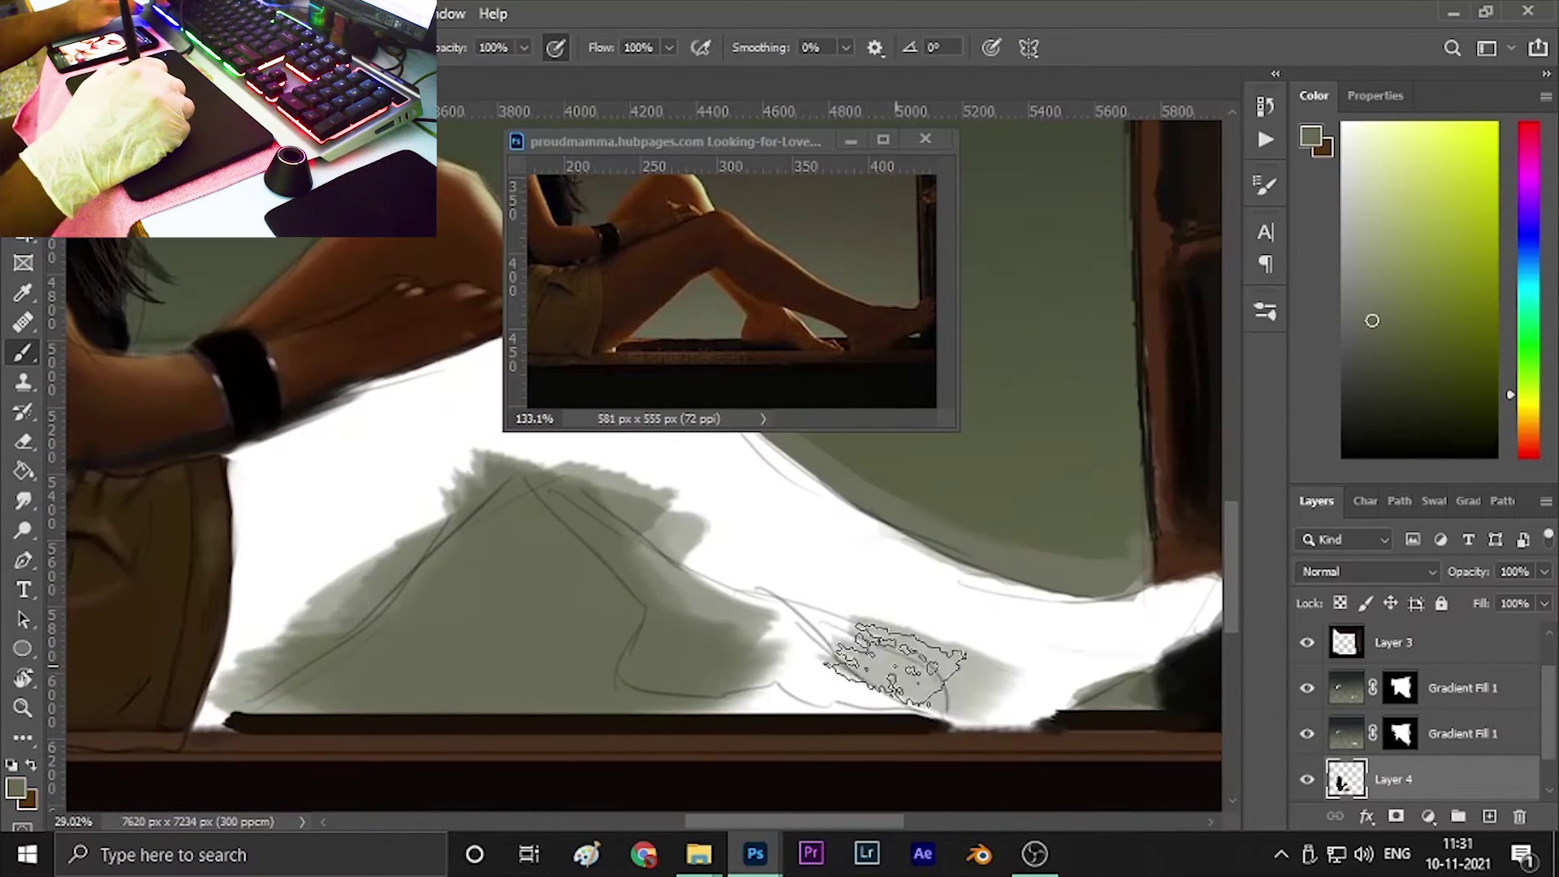
Erase the grey cloth shadow and shade the thigh and lower leg brown.
mouse_move(706, 620)
mouse_down()
mouse_move(418, 496)
mouse_move(613, 522)
mouse_move(812, 650)
mouse_move(973, 679)
mouse_up()
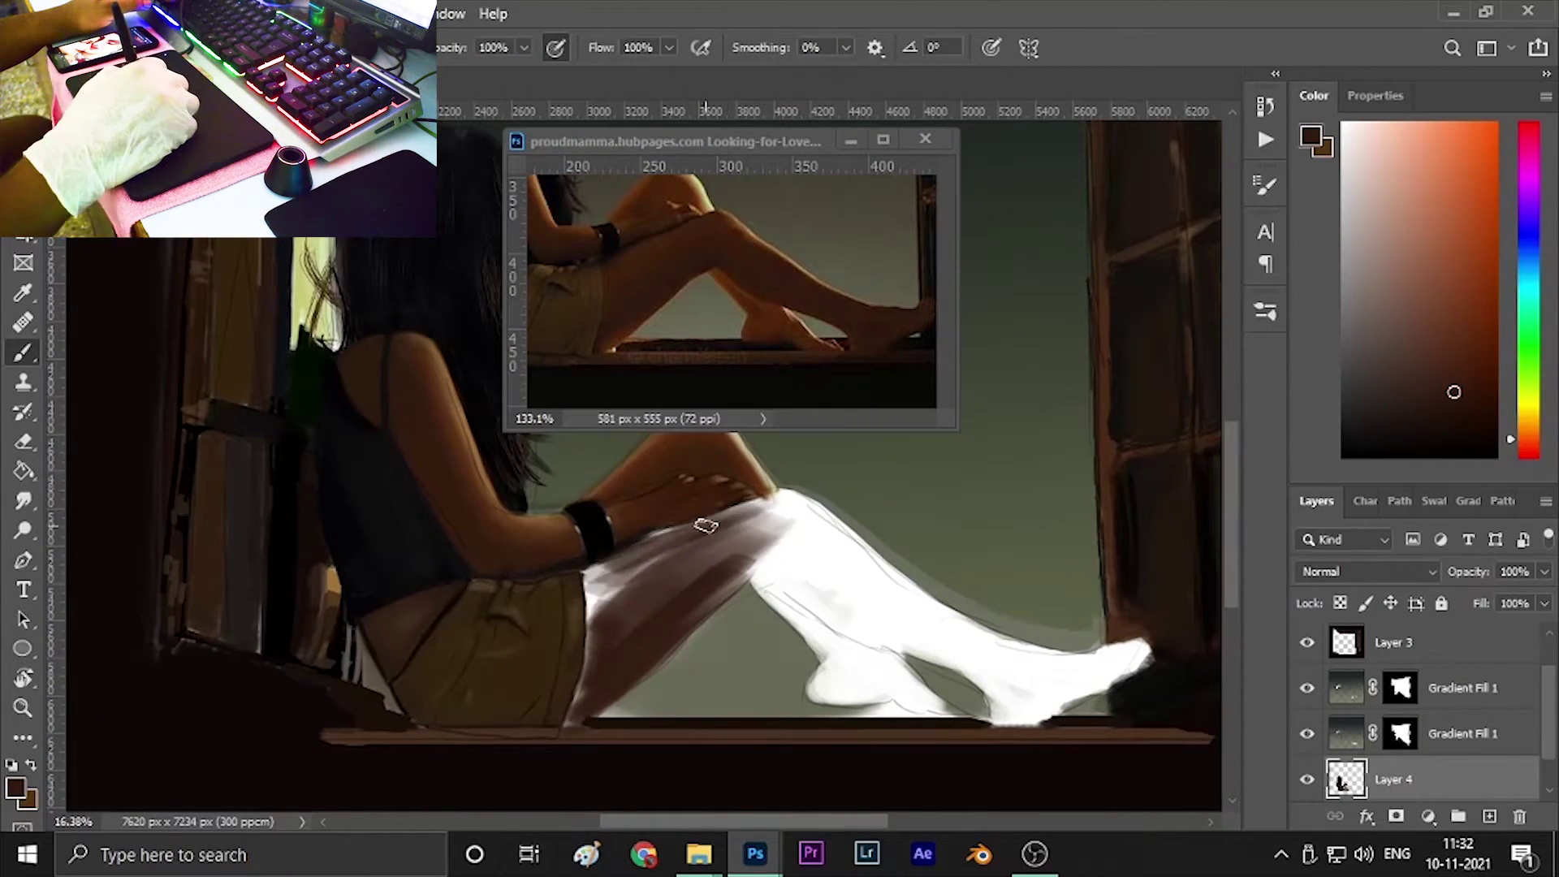
drag(706, 526, 617, 617)
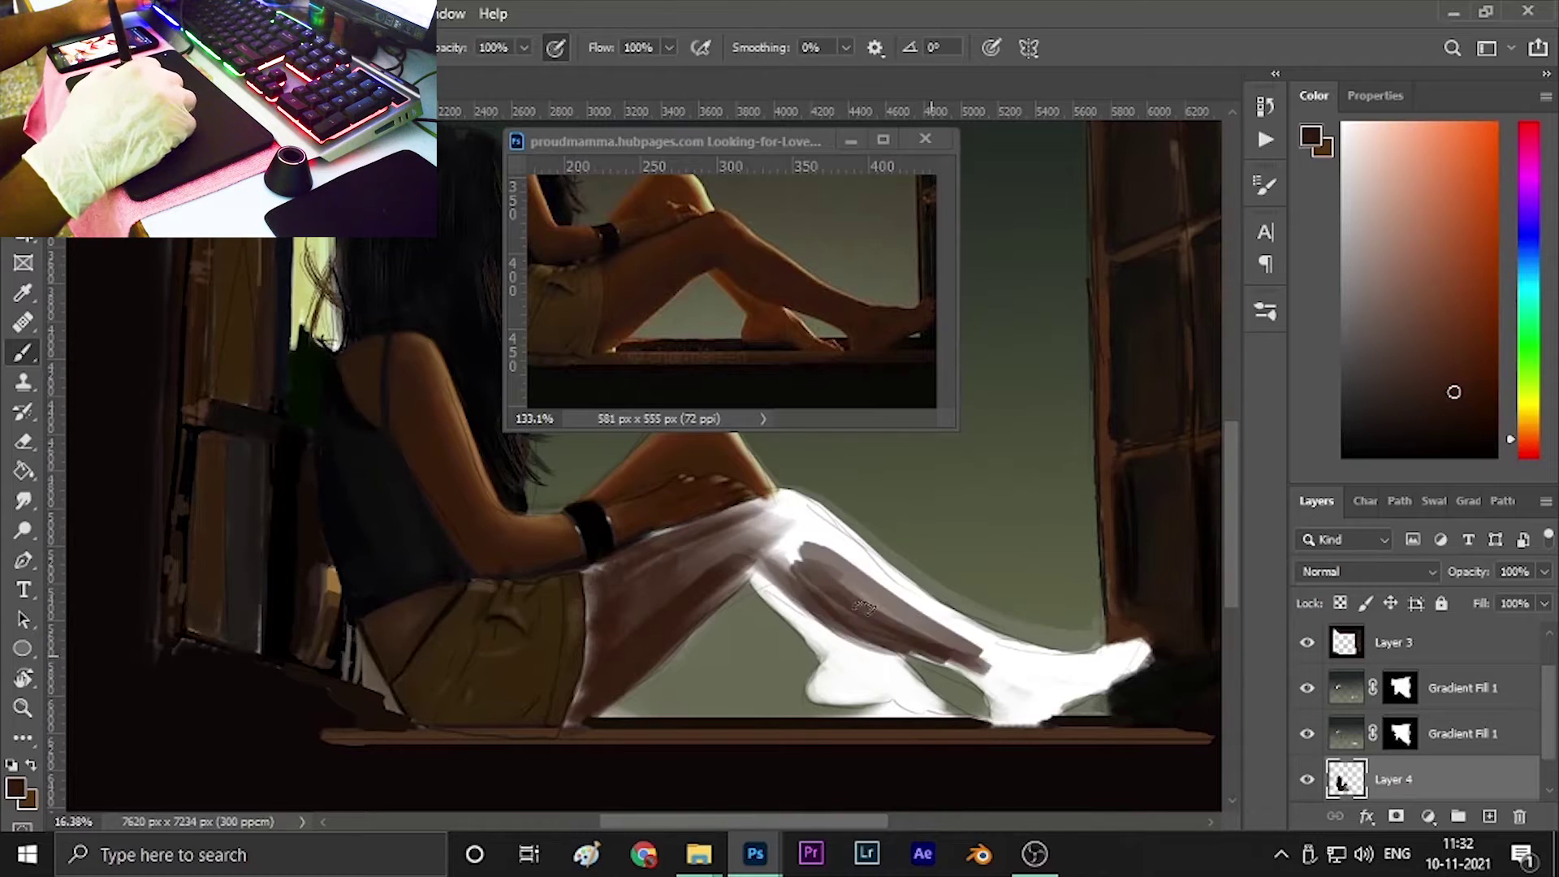
drag(755, 560, 909, 641)
drag(755, 528, 1043, 696)
At 68% opacity, paint skin tone over the lower leg, shin and thigh highlights.
key(6)
key(8)
mouse_move(812, 568)
mouse_down()
mouse_move(1055, 706)
mouse_move(1136, 649)
mouse_up()
mouse_move(771, 536)
mouse_down()
mouse_move(988, 656)
mouse_move(835, 539)
mouse_move(714, 520)
mouse_up()
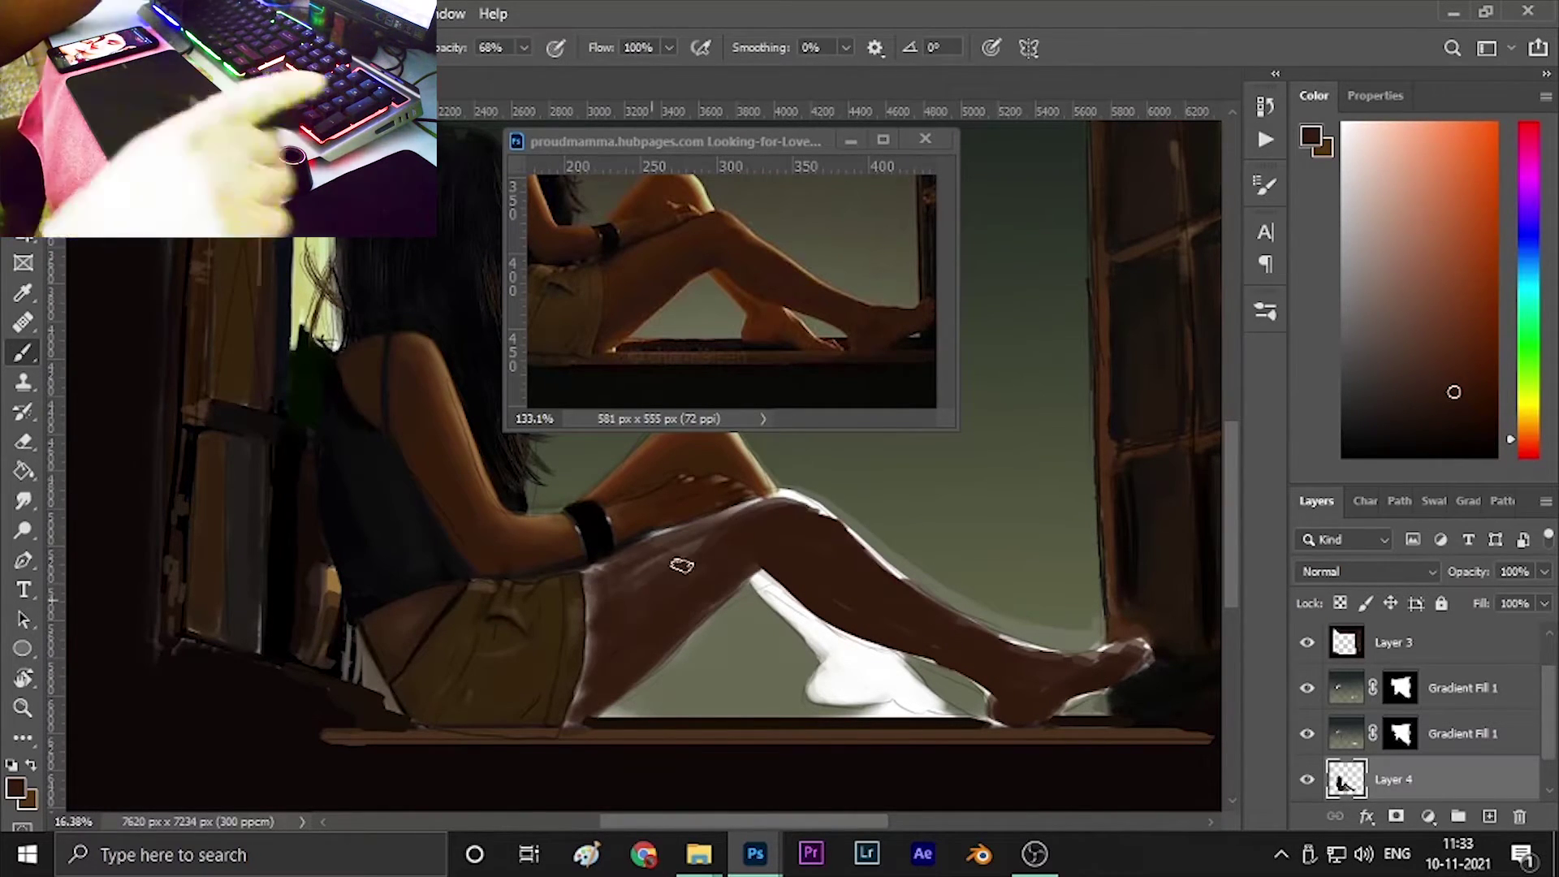
drag(803, 503, 626, 633)
drag(601, 569, 593, 690)
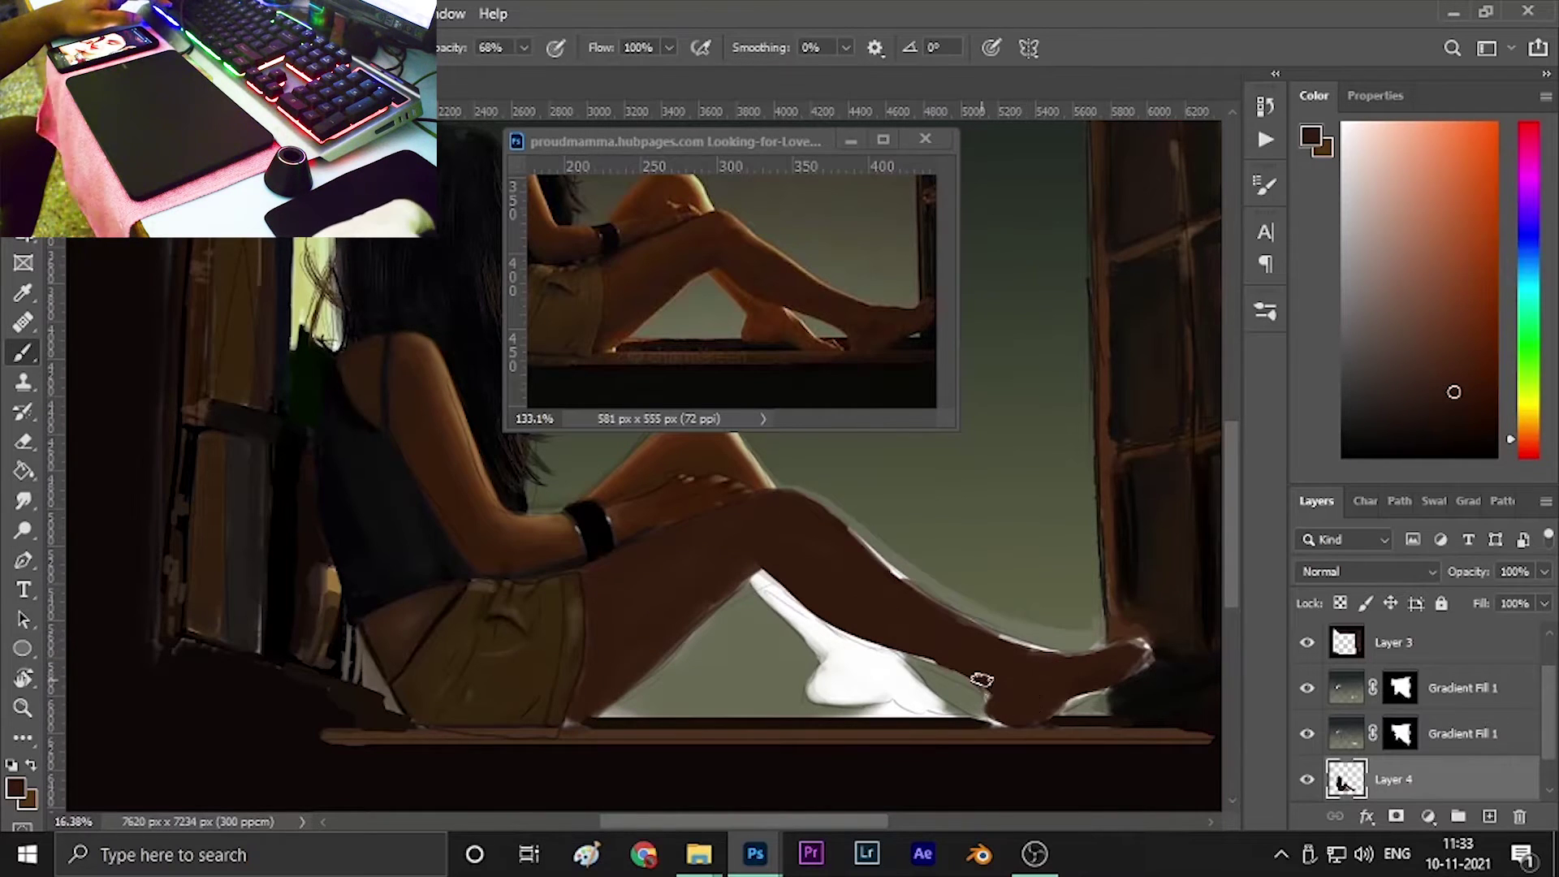
scroll(1048, 669, up, 1)
Warp the Gradient Fill 1 overlay downward around the legs and commit it.
right_click(1047, 96)
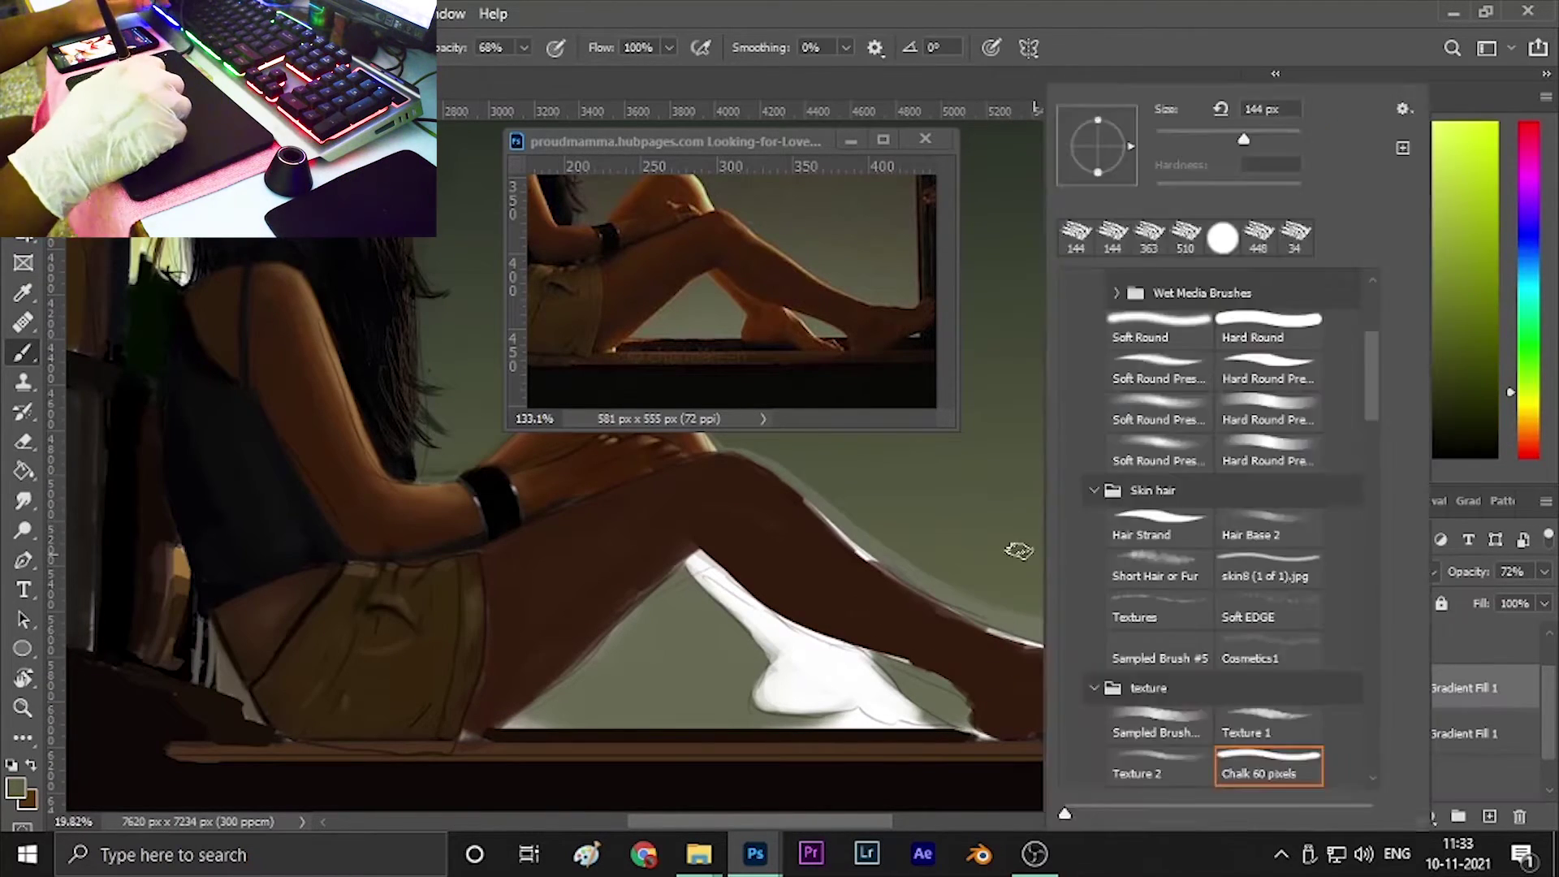
key(ctrl+t)
right_click(960, 135)
click(986, 286)
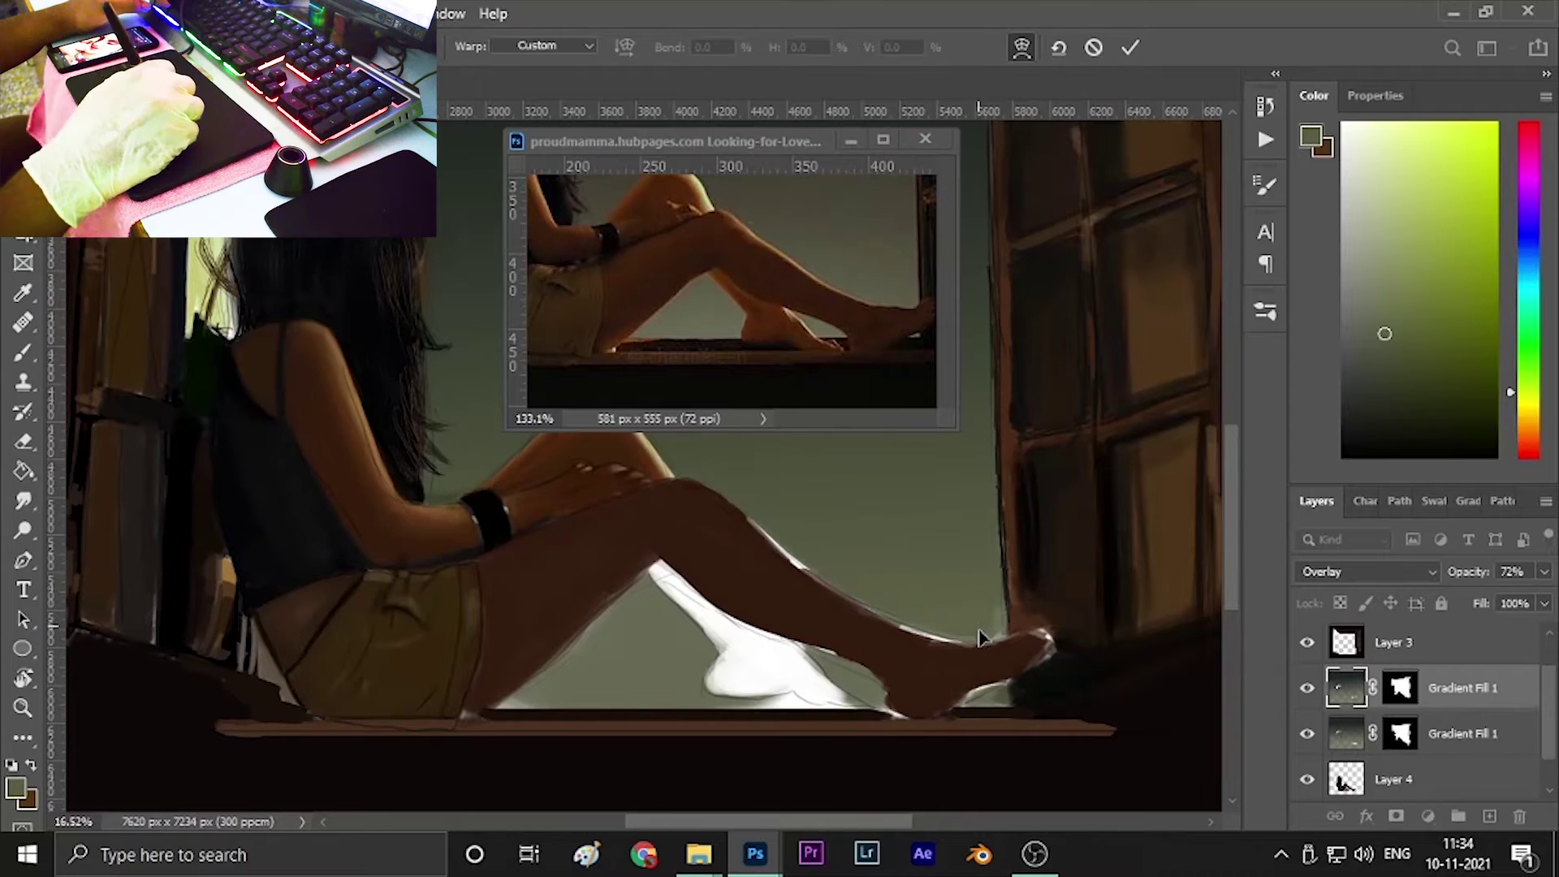
drag(976, 612, 729, 535)
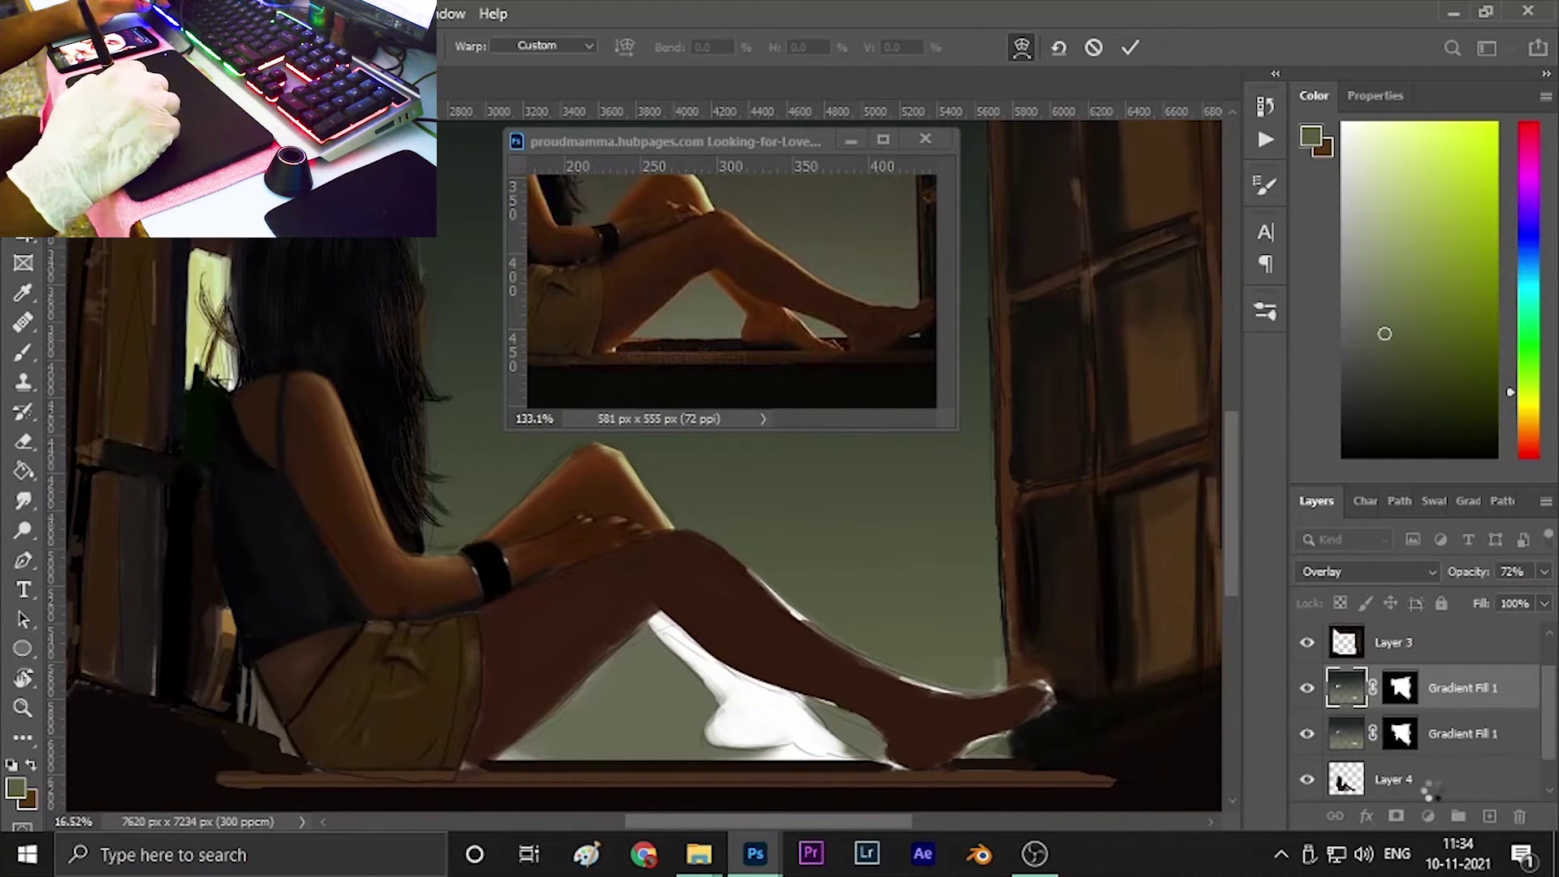
key(Return)
click(1421, 781)
scroll(520, 634, up, 2)
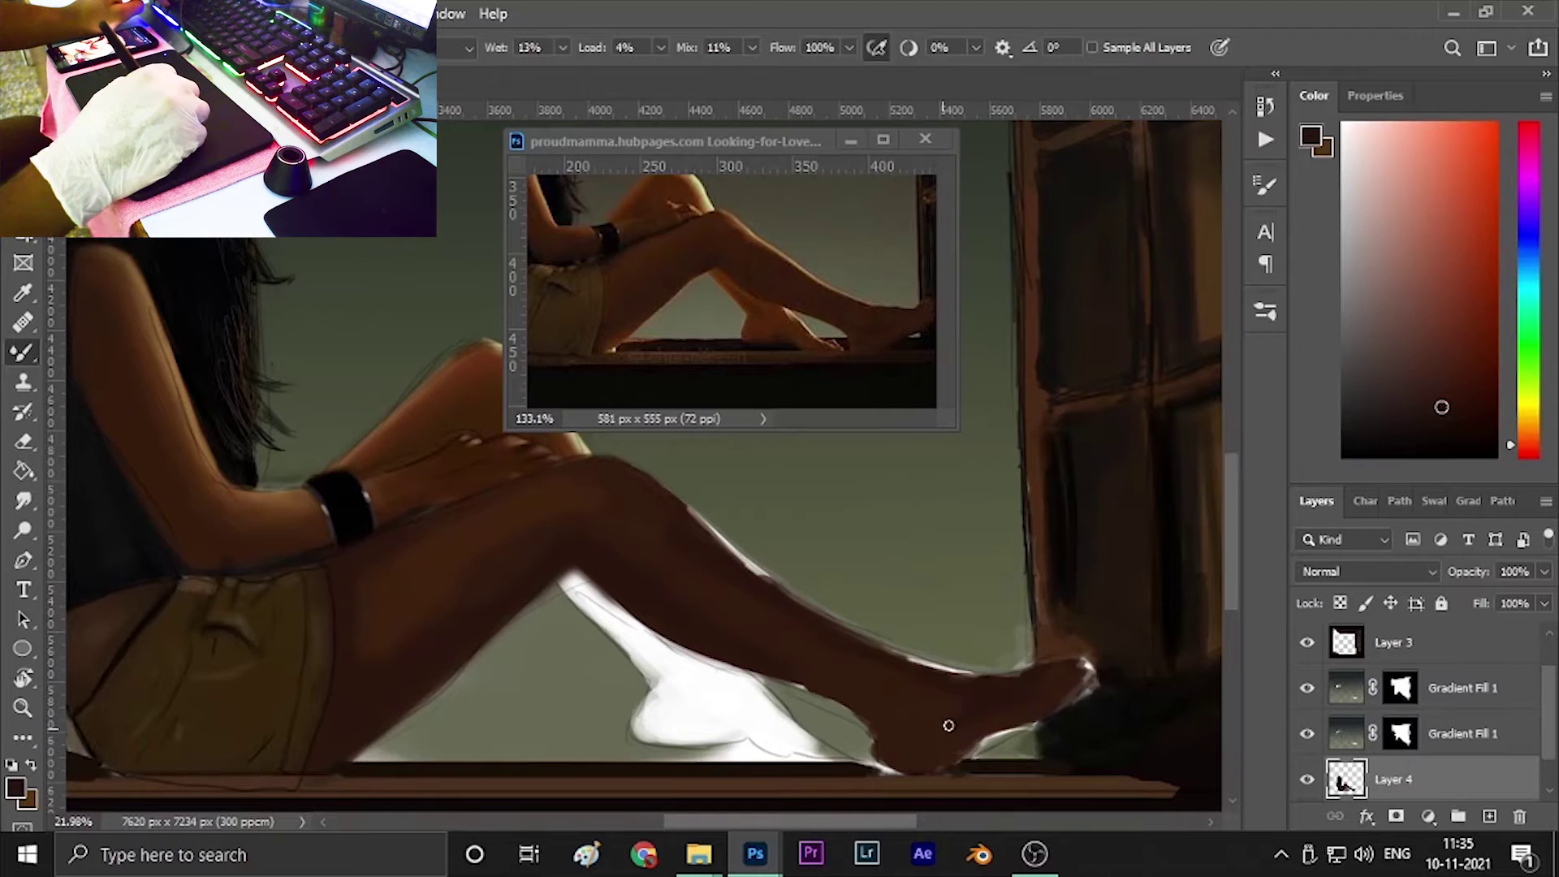
Sample a lighter brown from the reference, pick a textured brush tip, and undo Layer 3's sketch lines.
alt+click(914, 759)
alt+click(773, 260)
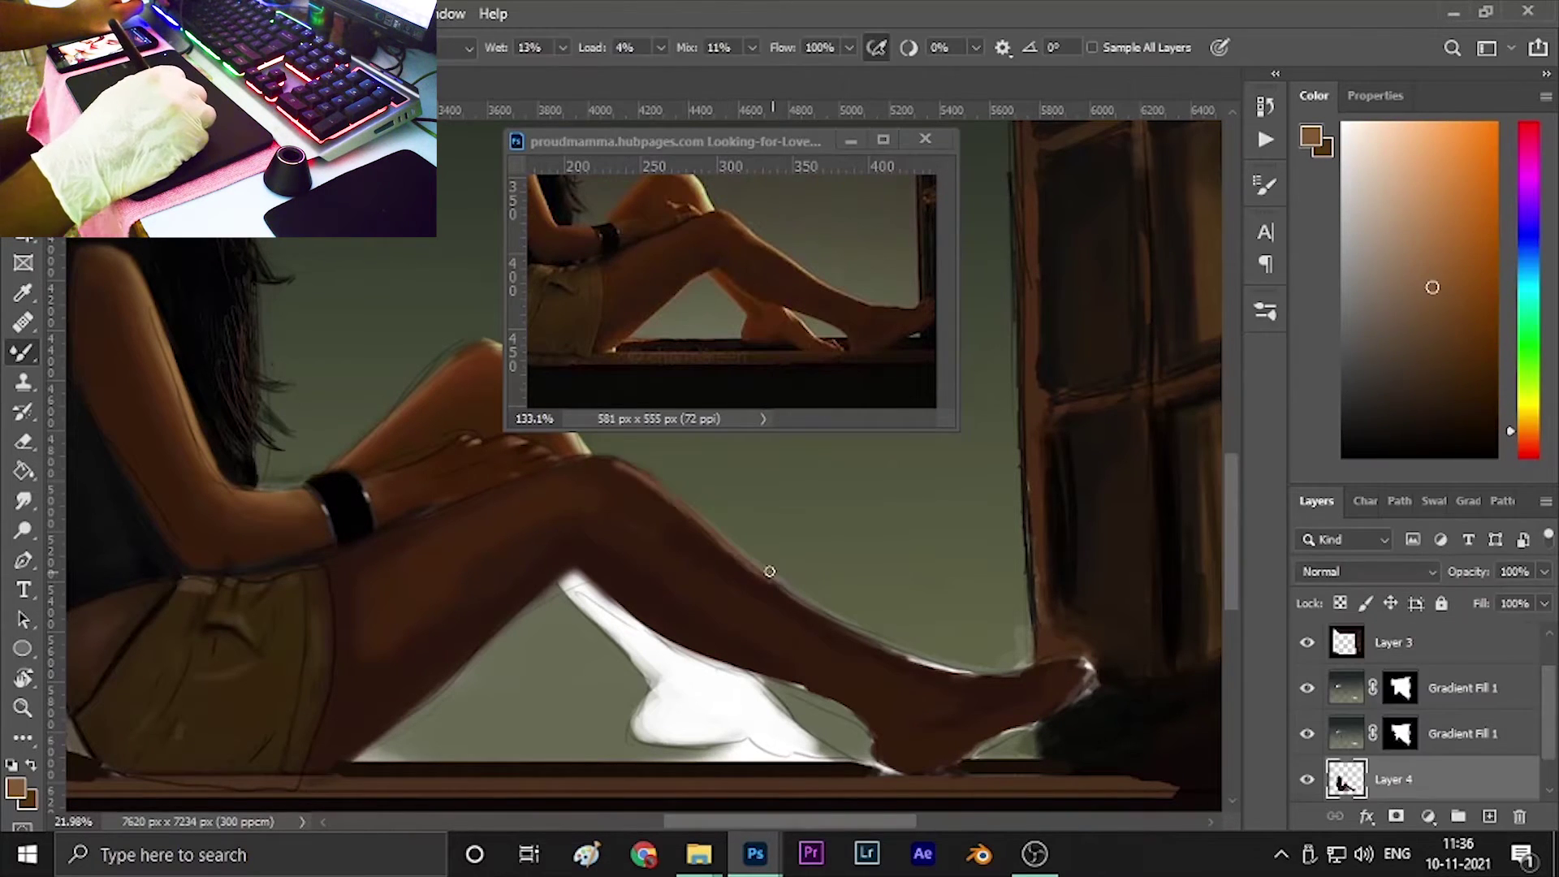
right_click(421, 630)
double_click(351, 695)
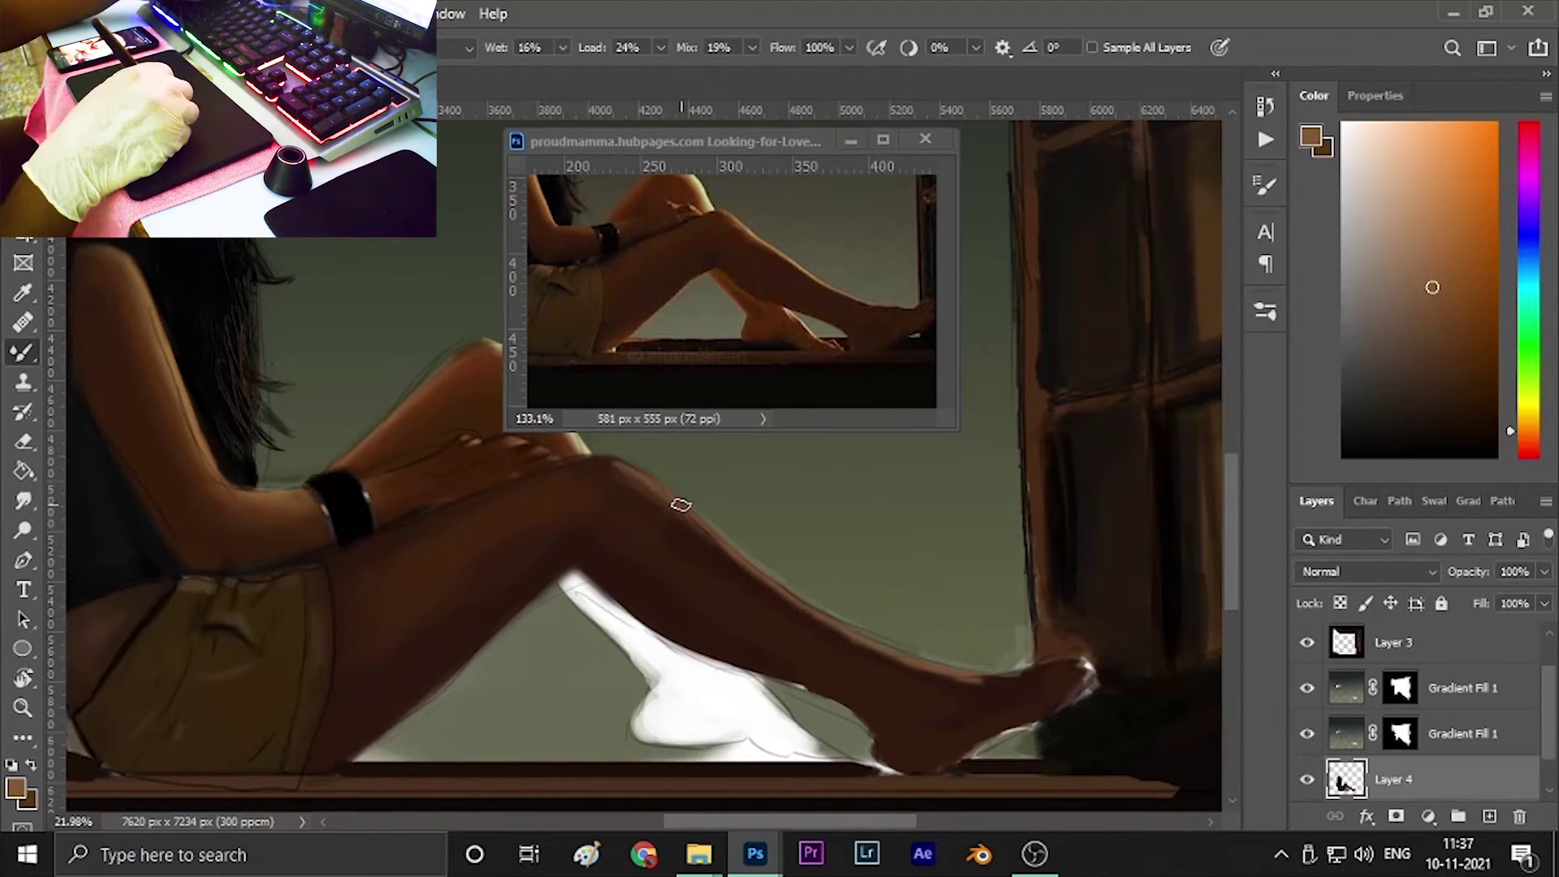
key(ctrl+z)
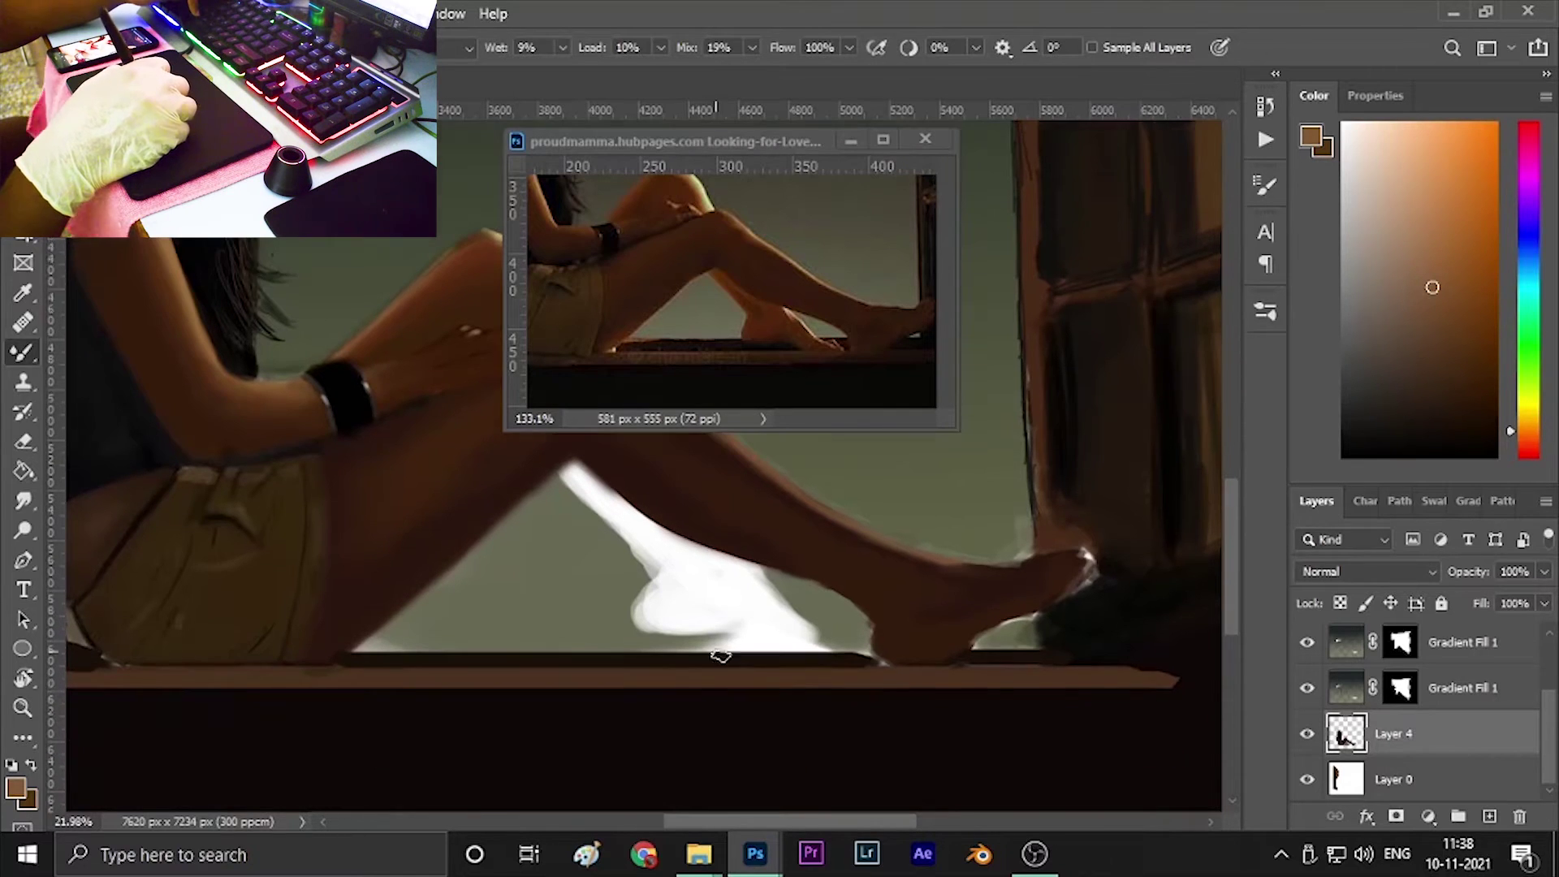
Sample dark brown from the foot and make Layer 4 the working layer.
scroll(612, 490, down, 2)
alt+click(1038, 630)
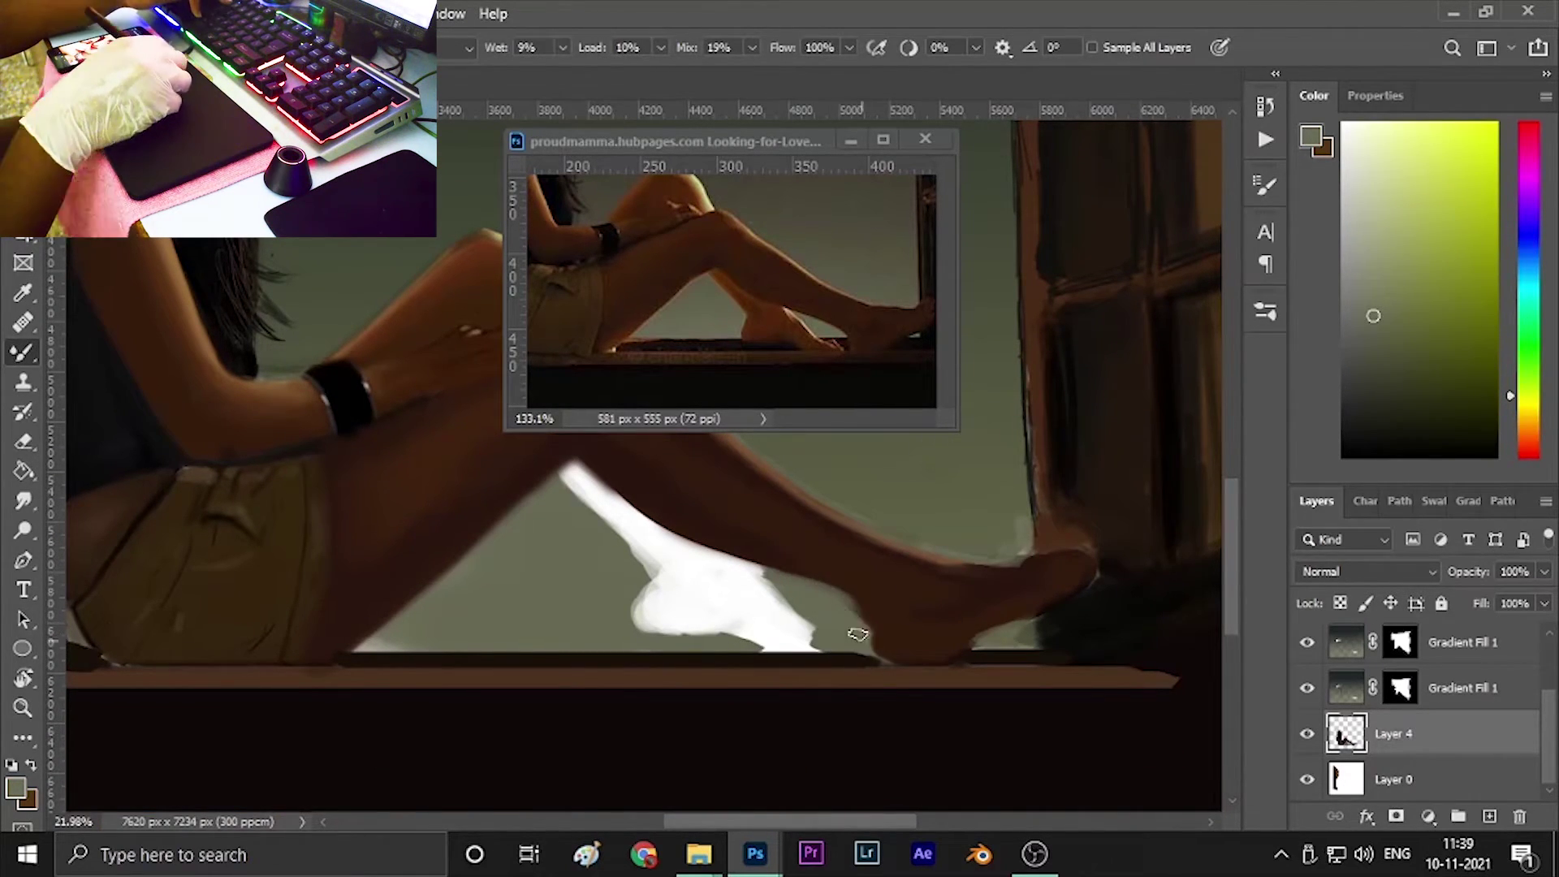
alt+click(930, 650)
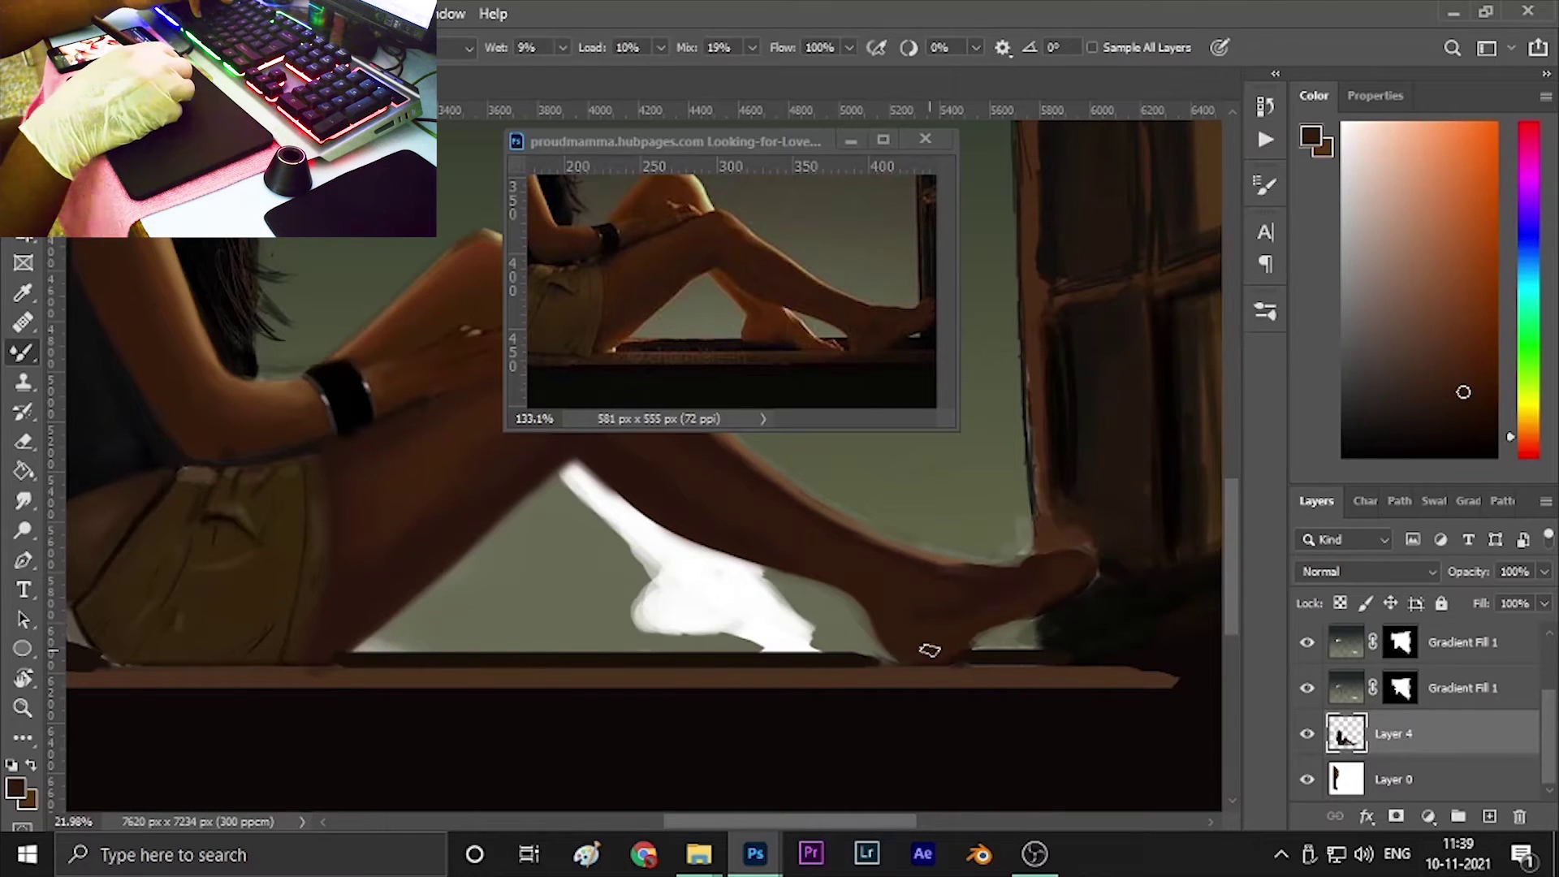
key(shift+b)
alt+click(1049, 557)
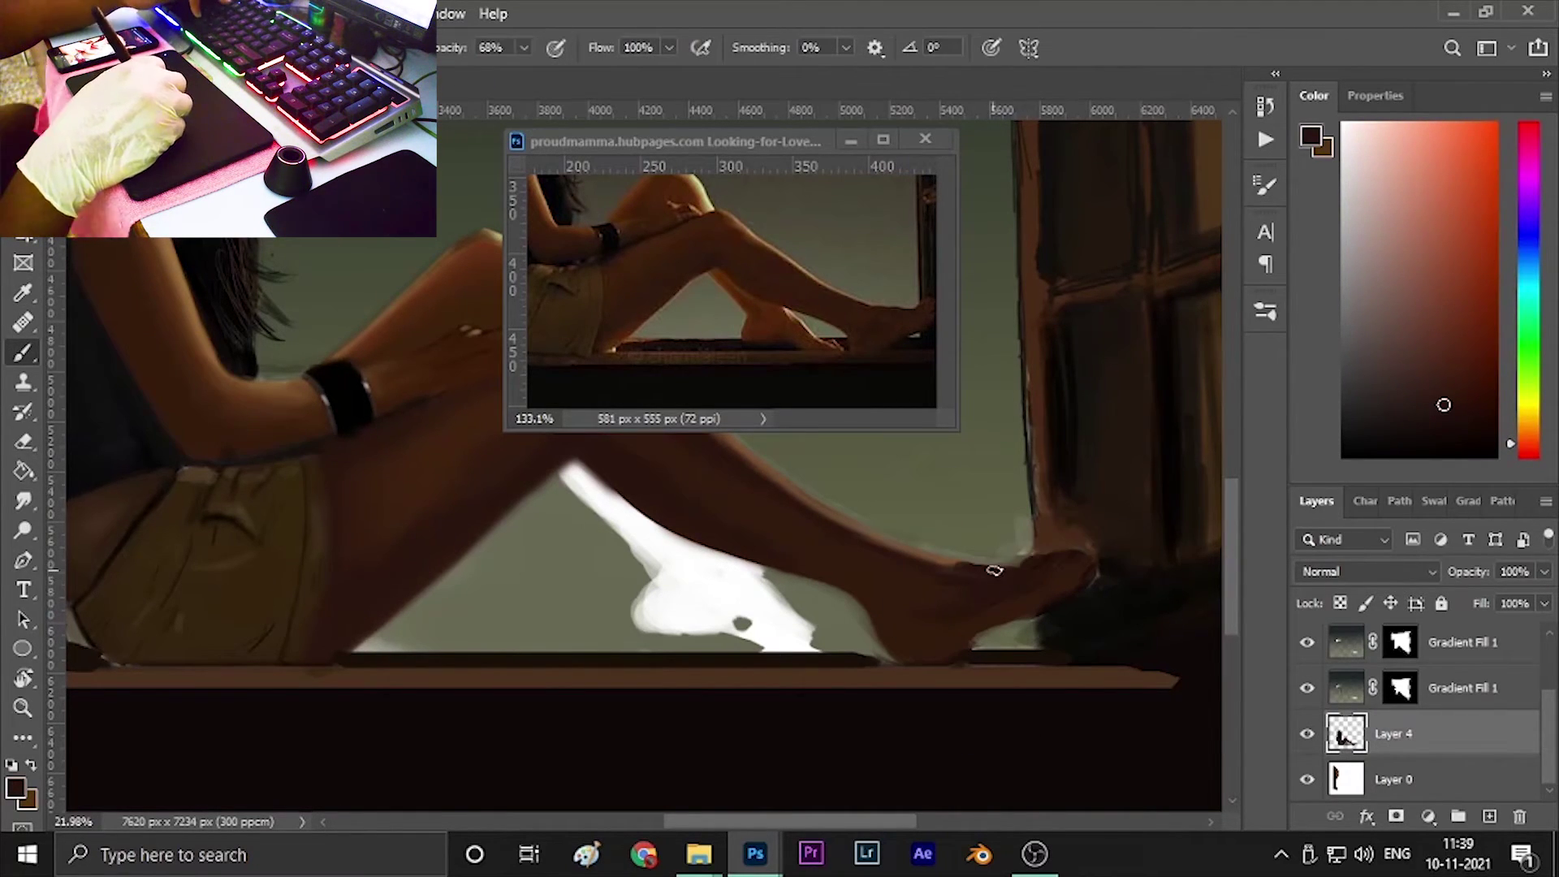
alt+click(1113, 630)
ctrl+click(1058, 549)
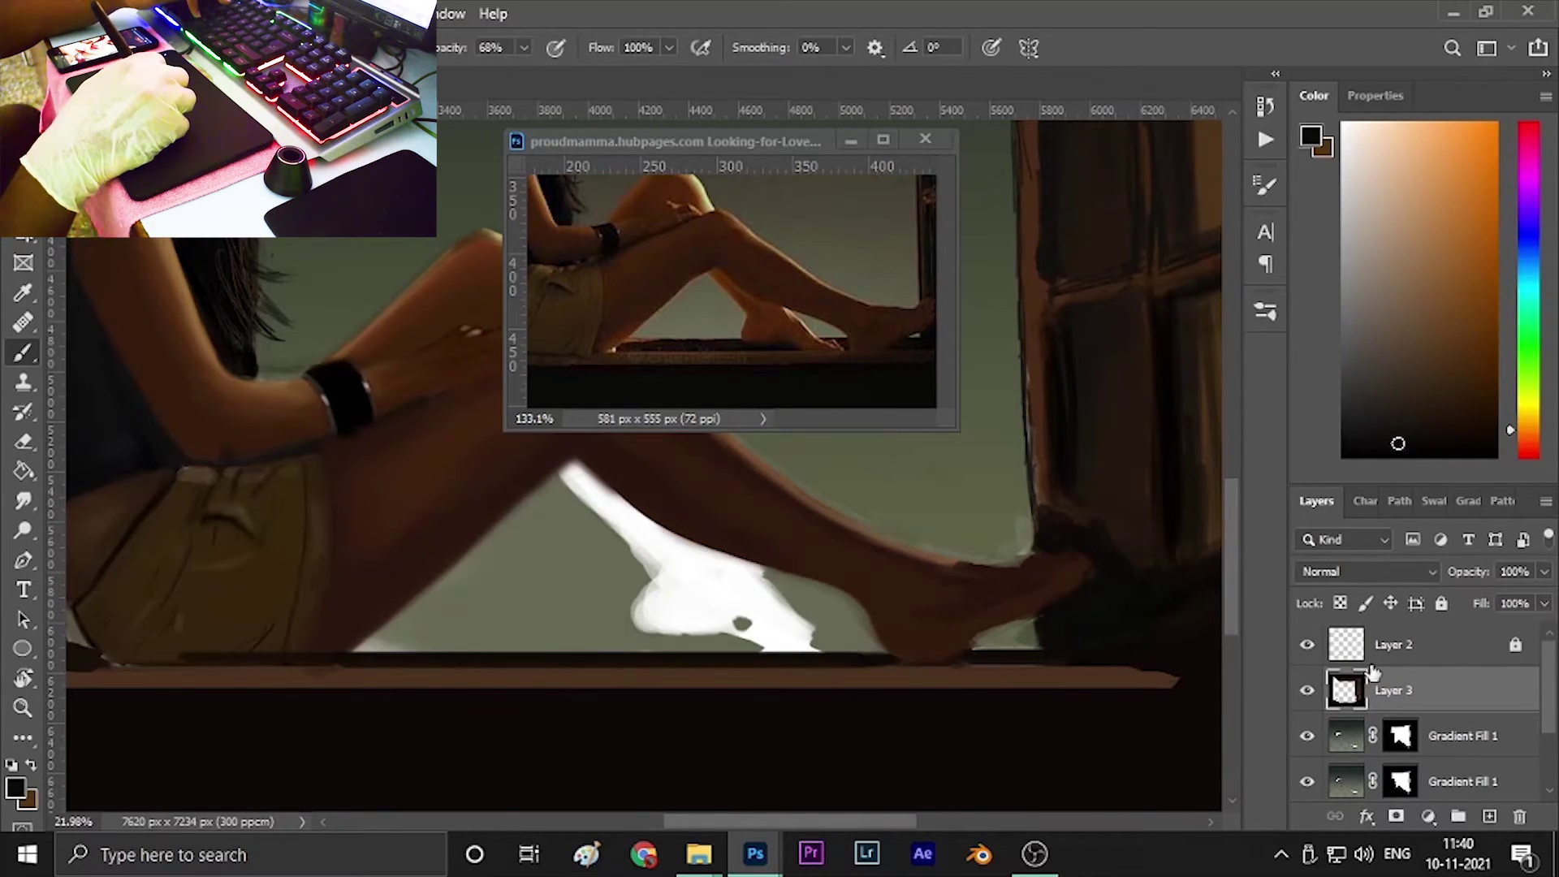
ctrl+click(582, 477)
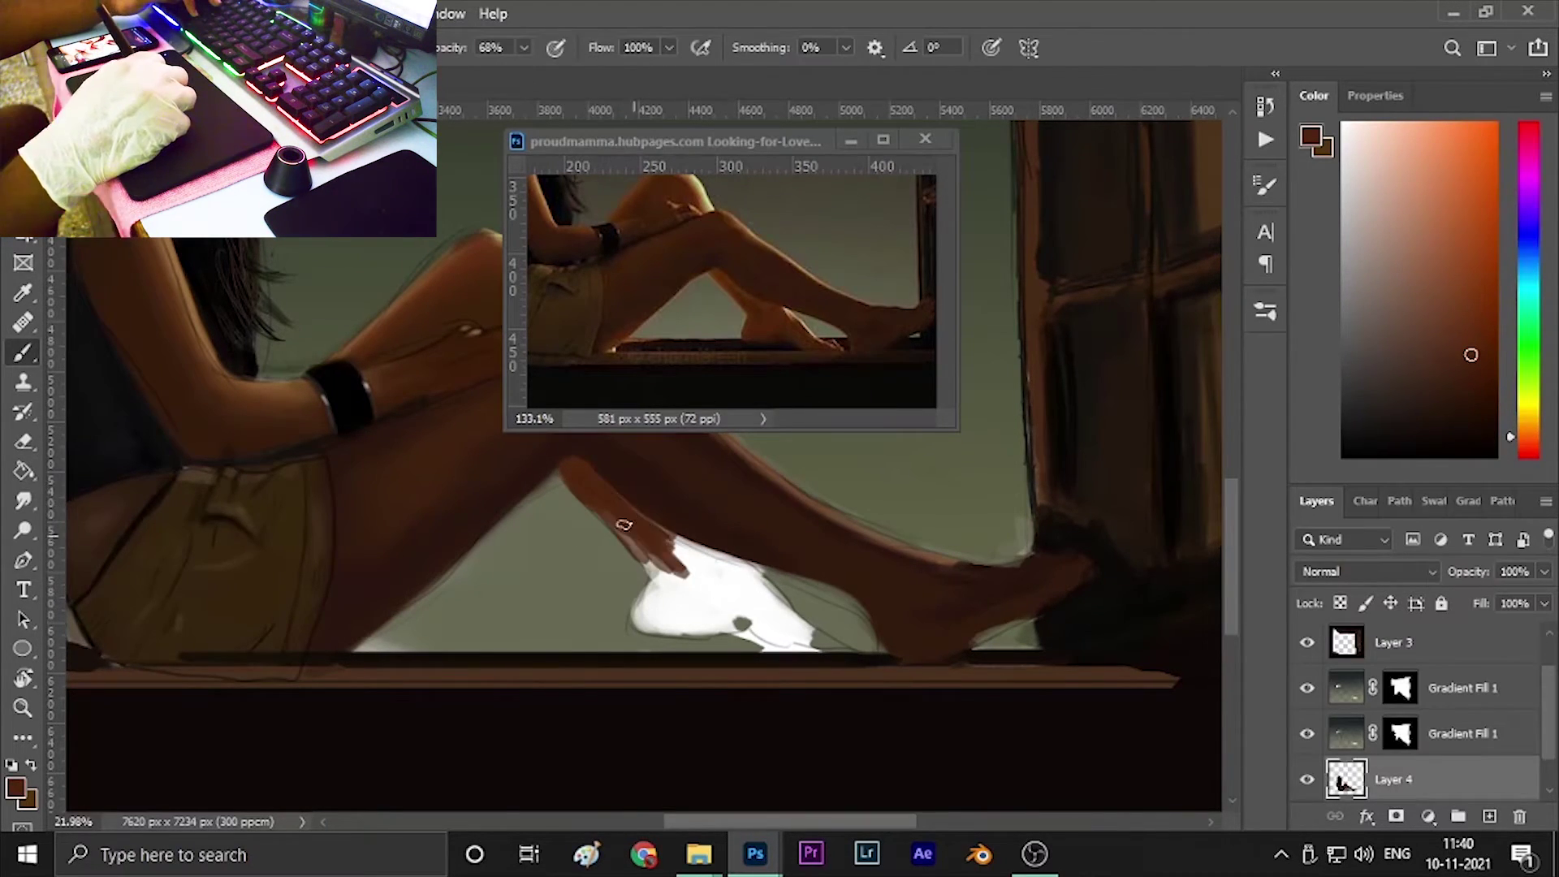
Paint brown over the white gap under the lower leg and cover the heel highlight with grey-olive.
mouse_move(832, 656)
mouse_down()
mouse_move(723, 564)
mouse_move(769, 623)
mouse_move(671, 599)
mouse_move(696, 616)
mouse_up()
alt+click(764, 572)
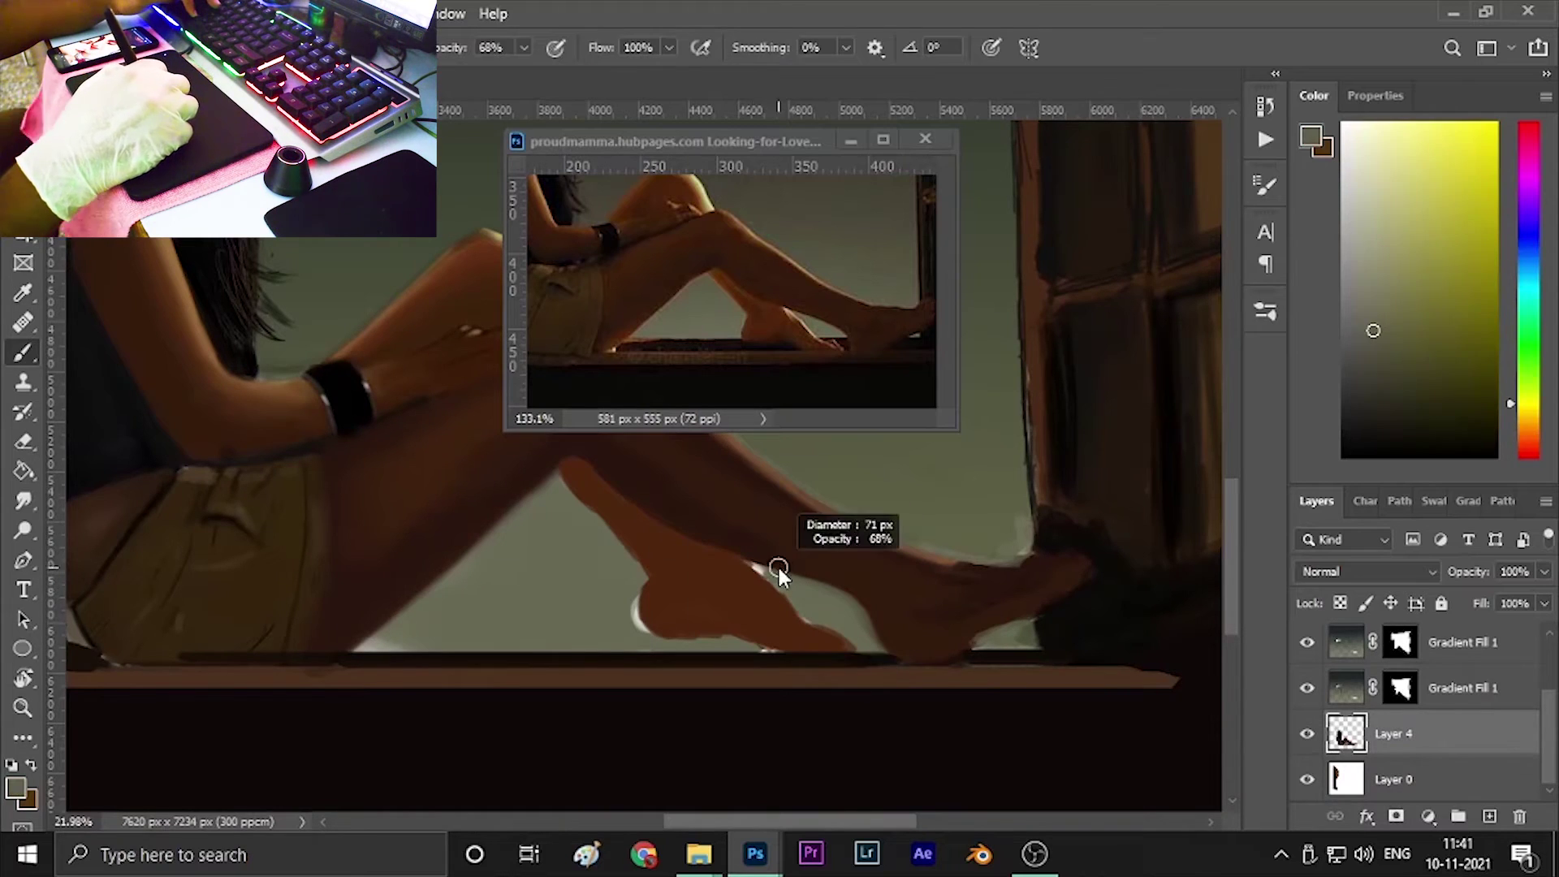
drag(772, 574, 812, 536)
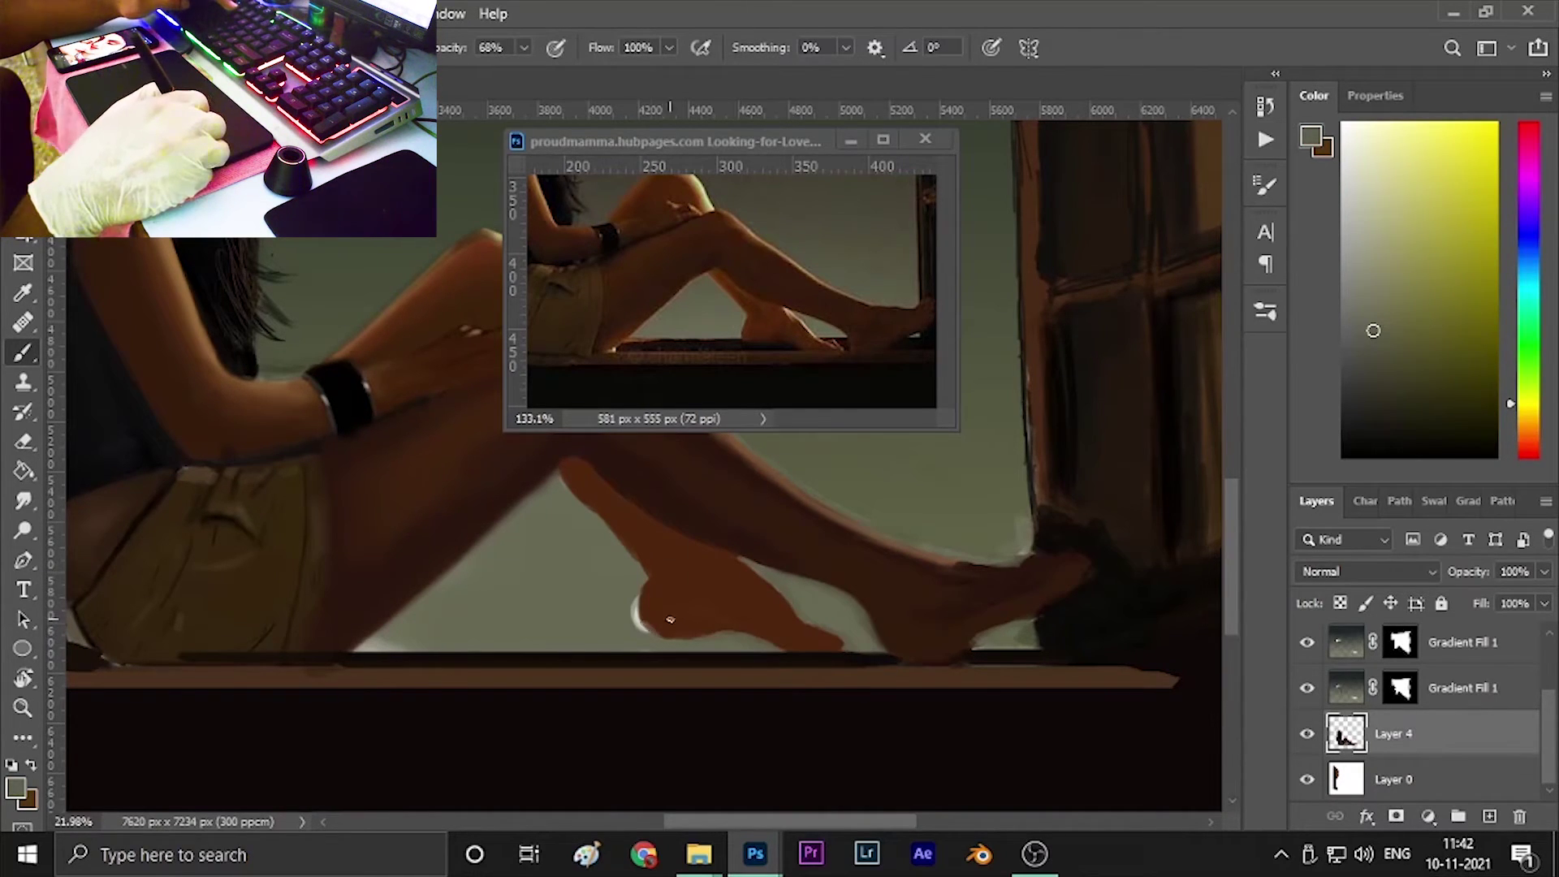
drag(645, 634, 636, 563)
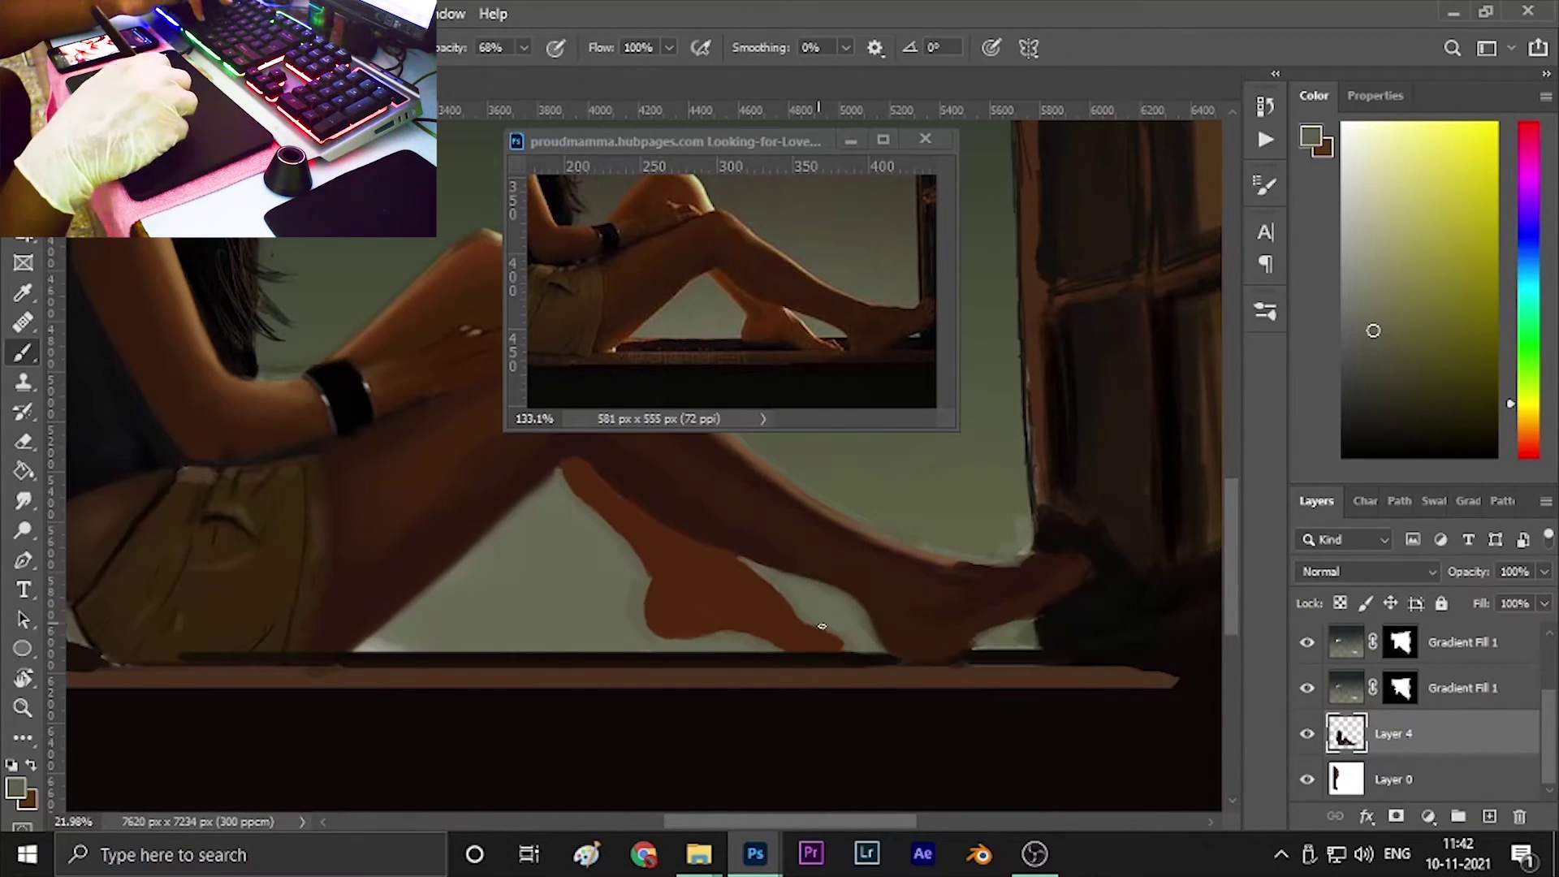
Switch to the Mixer Brush with skin brown and light beige sampled from the reference.
alt+click(766, 308)
key(shift+b)
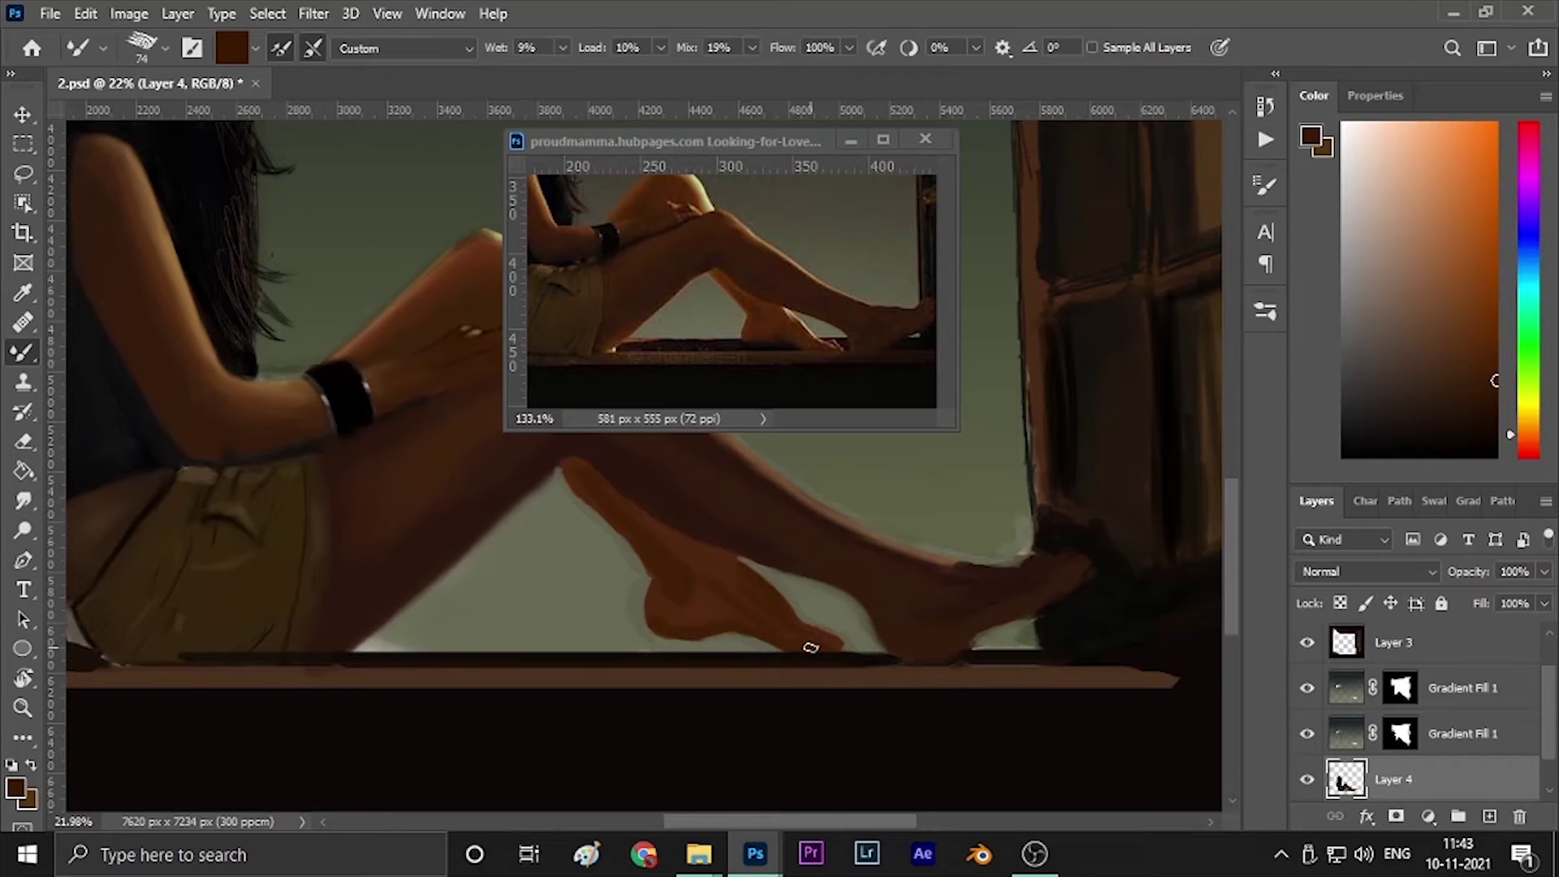
alt+click(763, 345)
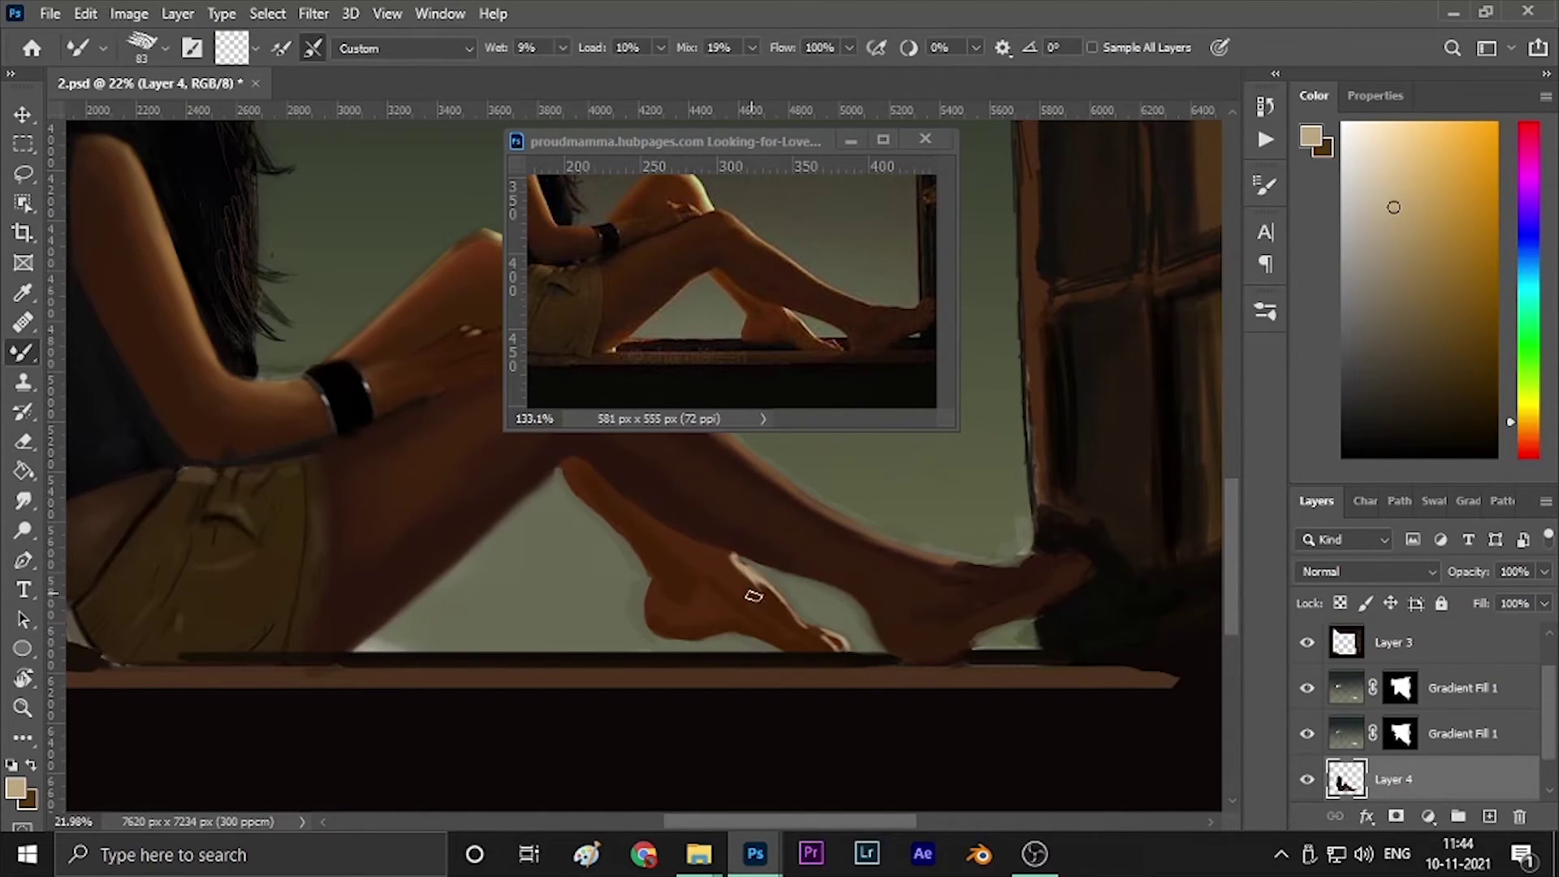
Raise the Mixer Brush wetness and mix, zoom in on the lower legs, and choose a round tip.
scroll(753, 595, up, 2)
key(shift+7)
key(shift+5)
key(3)
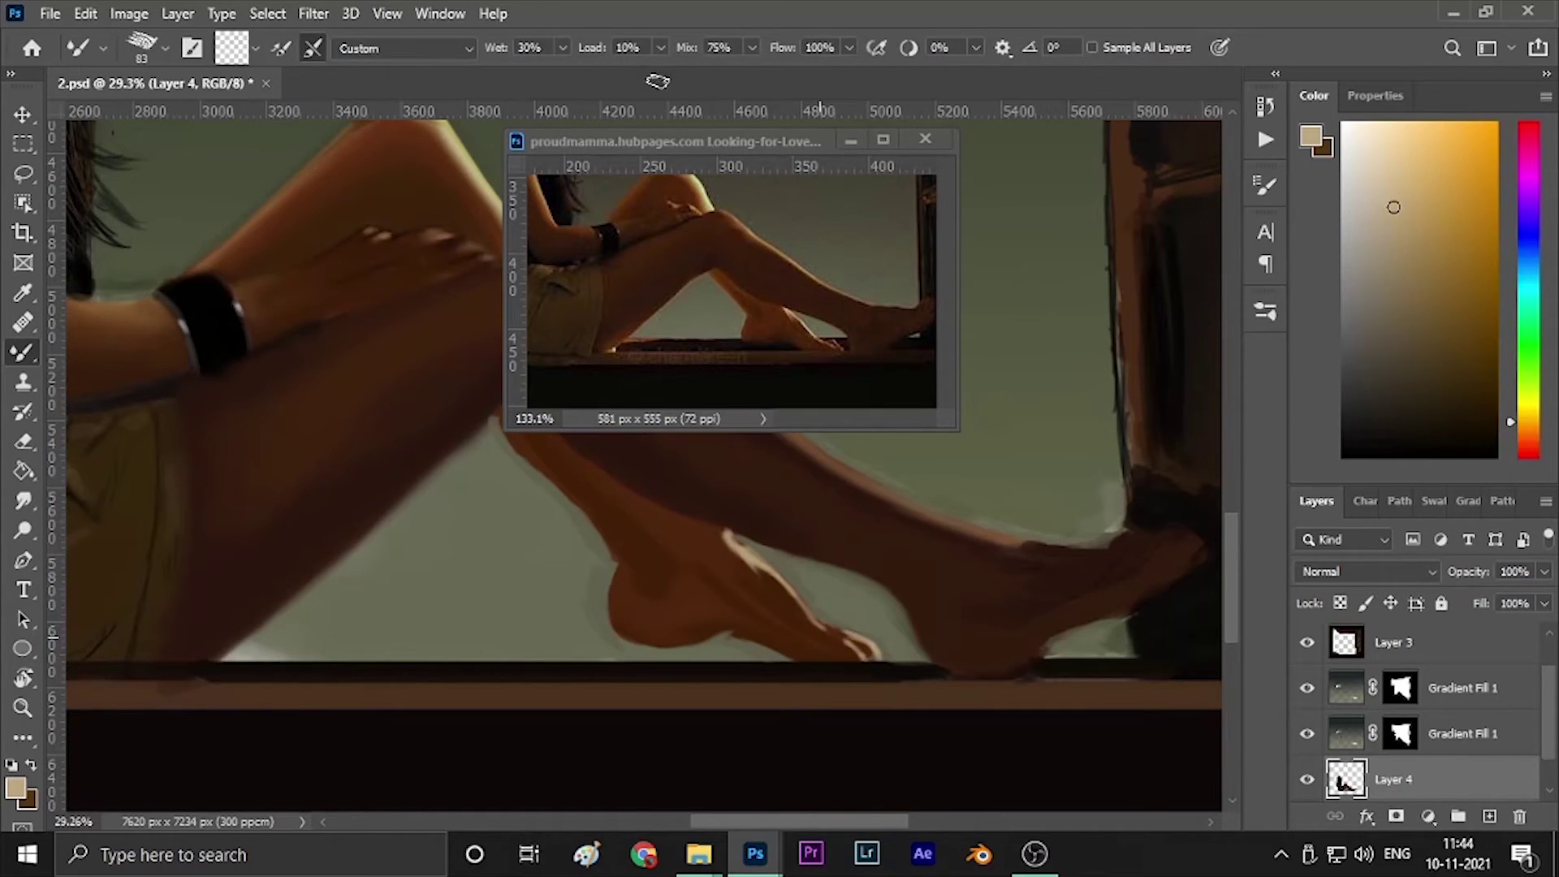
drag(518, 415, 538, 471)
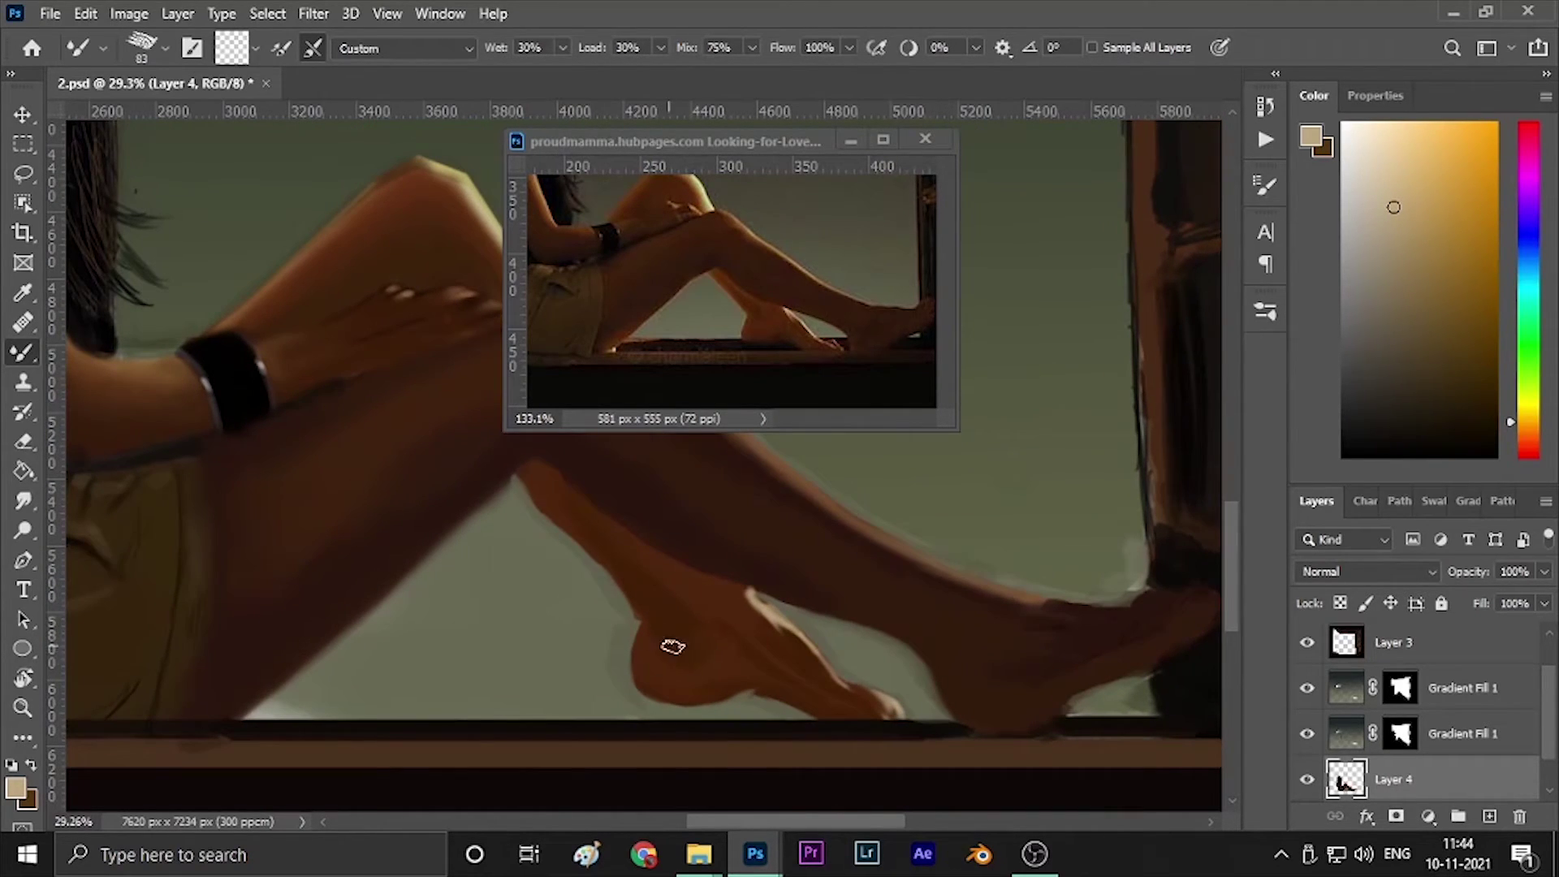
click(142, 47)
double_click(244, 741)
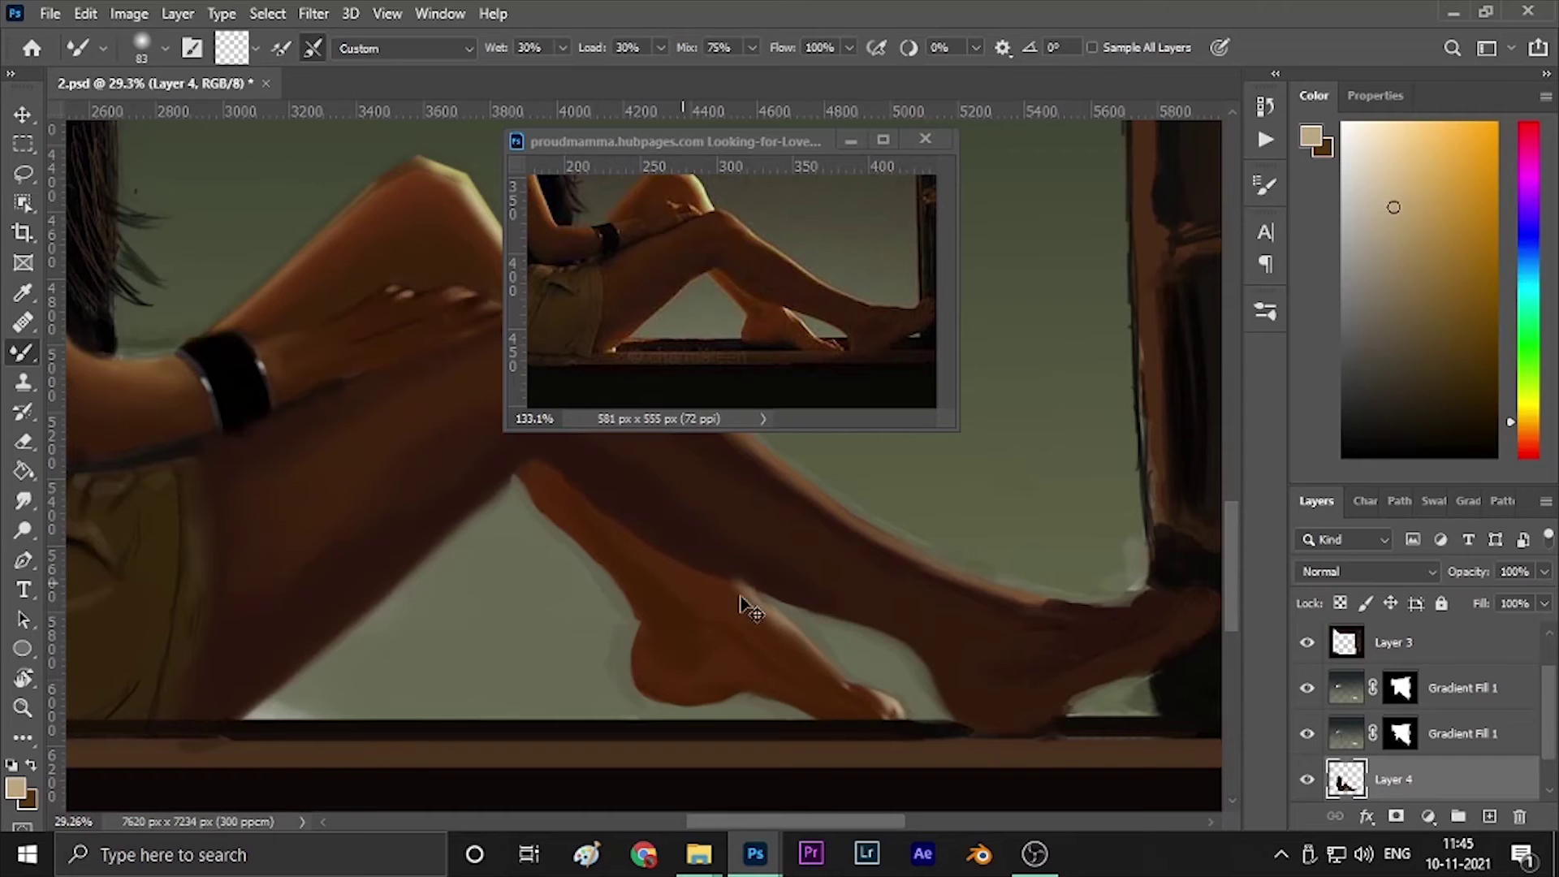
Sample grey-green and beige colours and blend the foot resting on the ledge.
alt+click(566, 561)
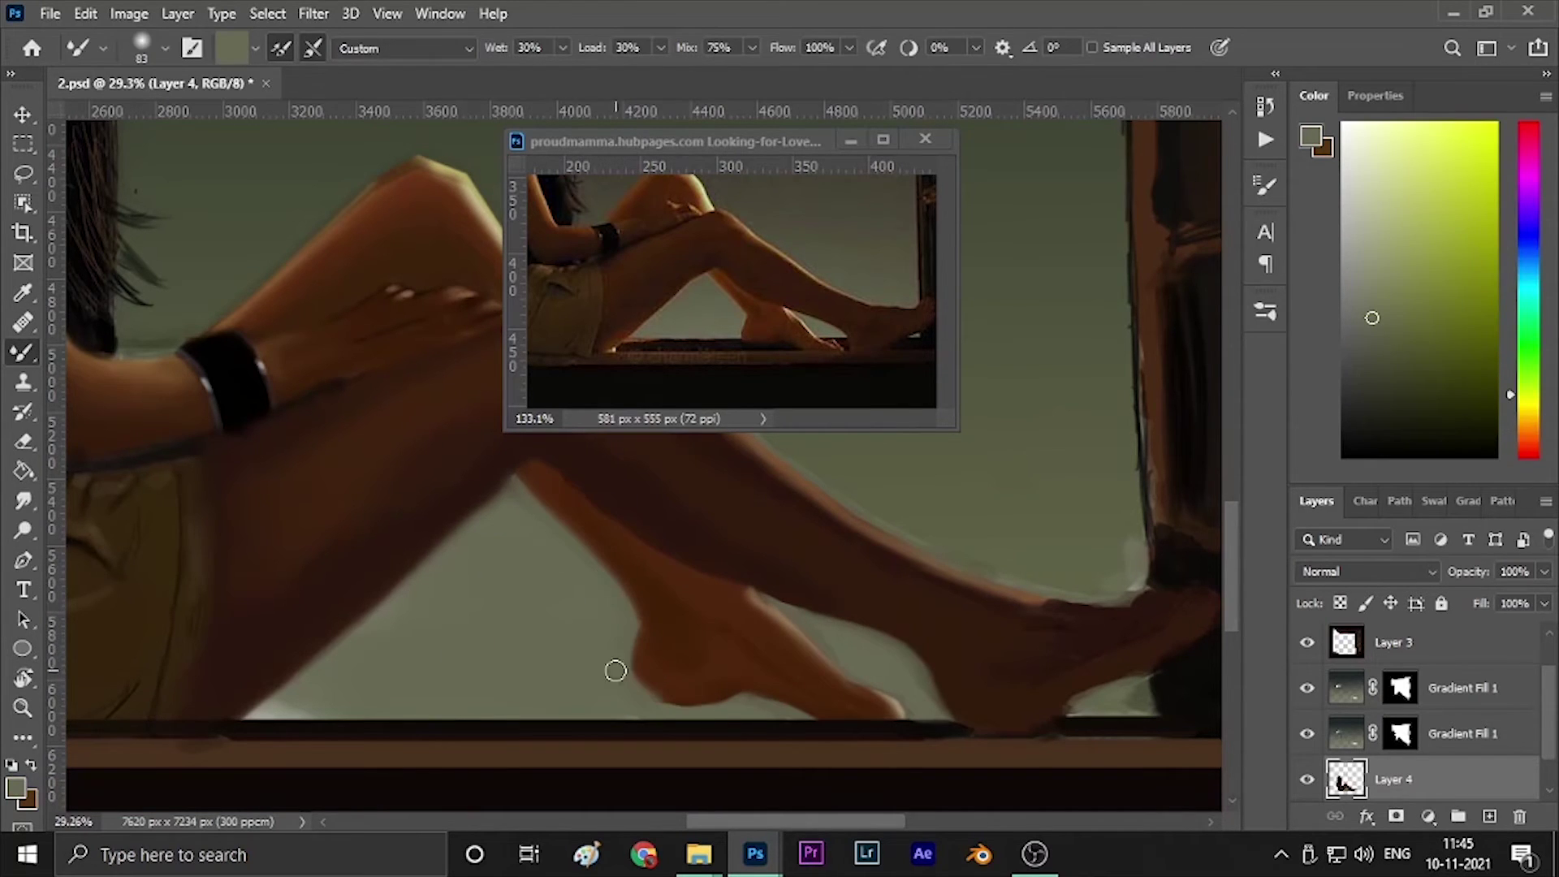
key(i)
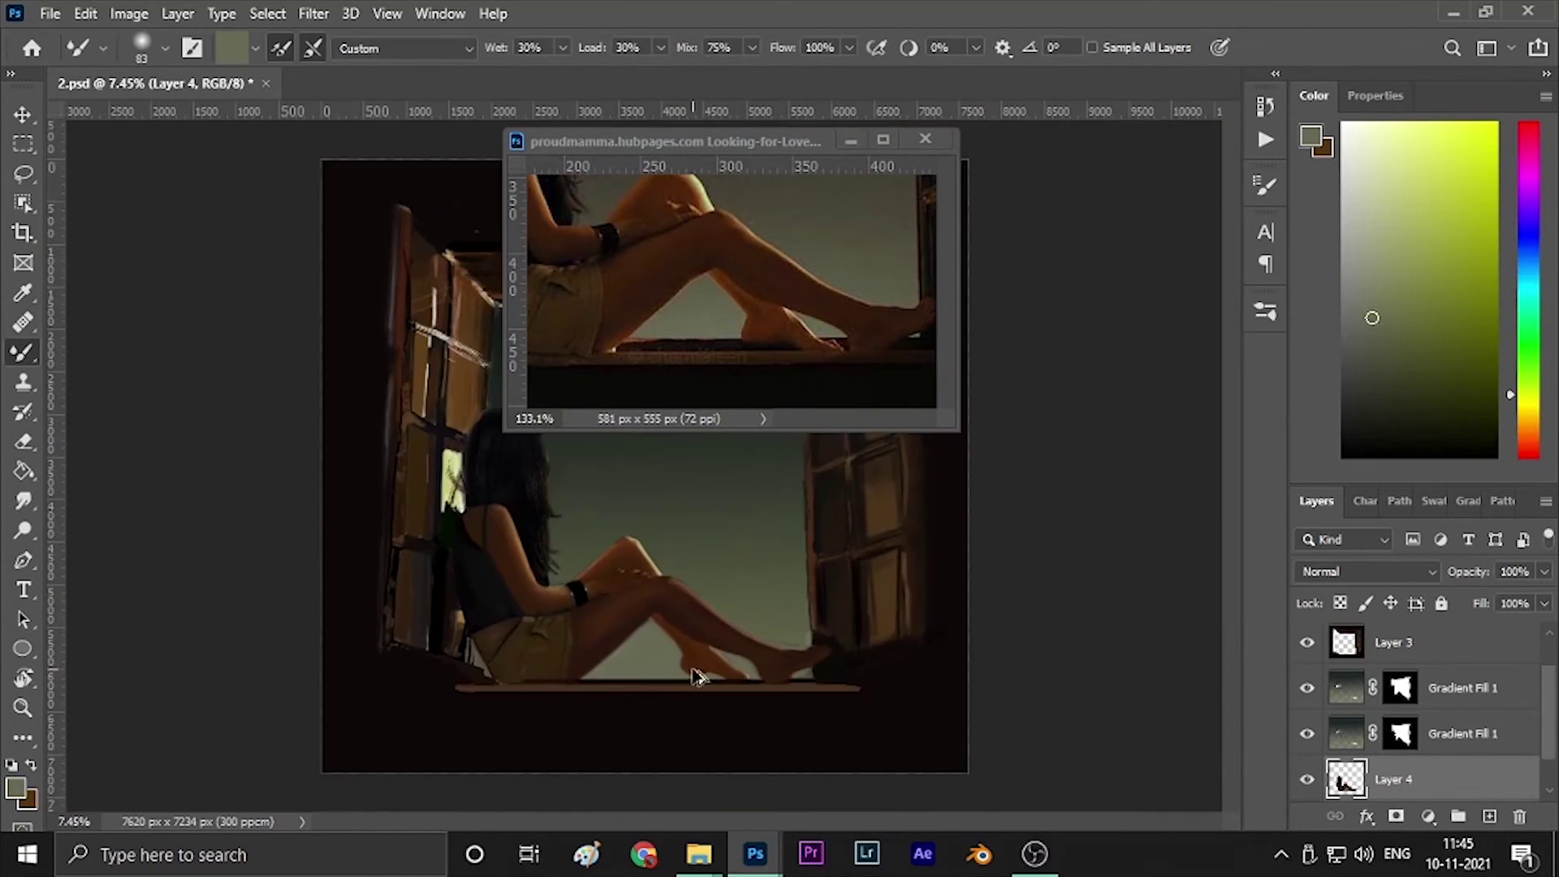
click(540, 473)
key(b)
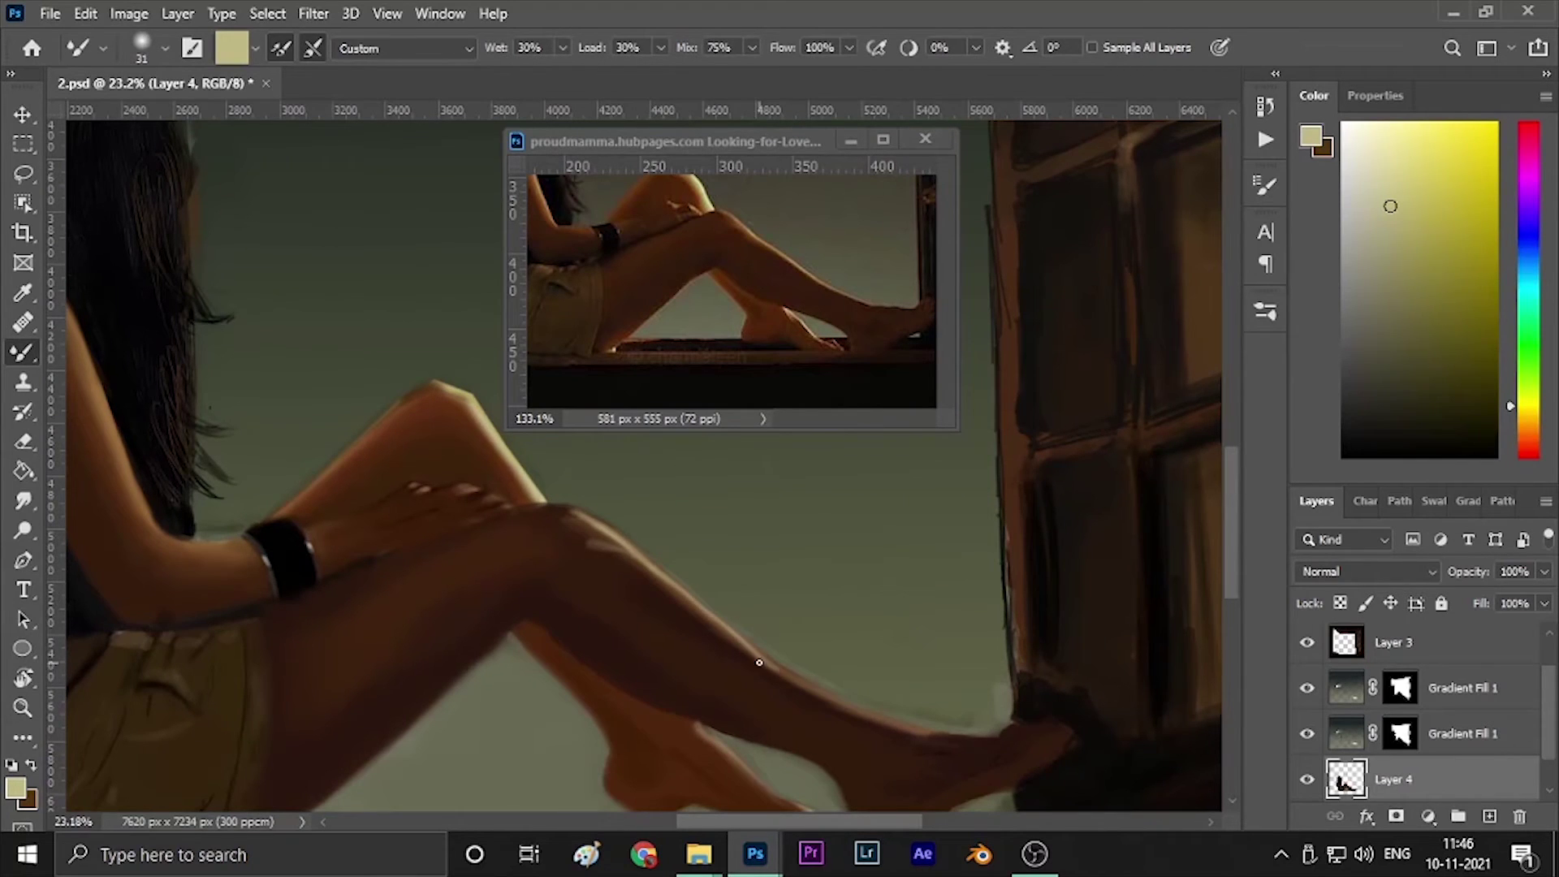
drag(633, 552, 617, 495)
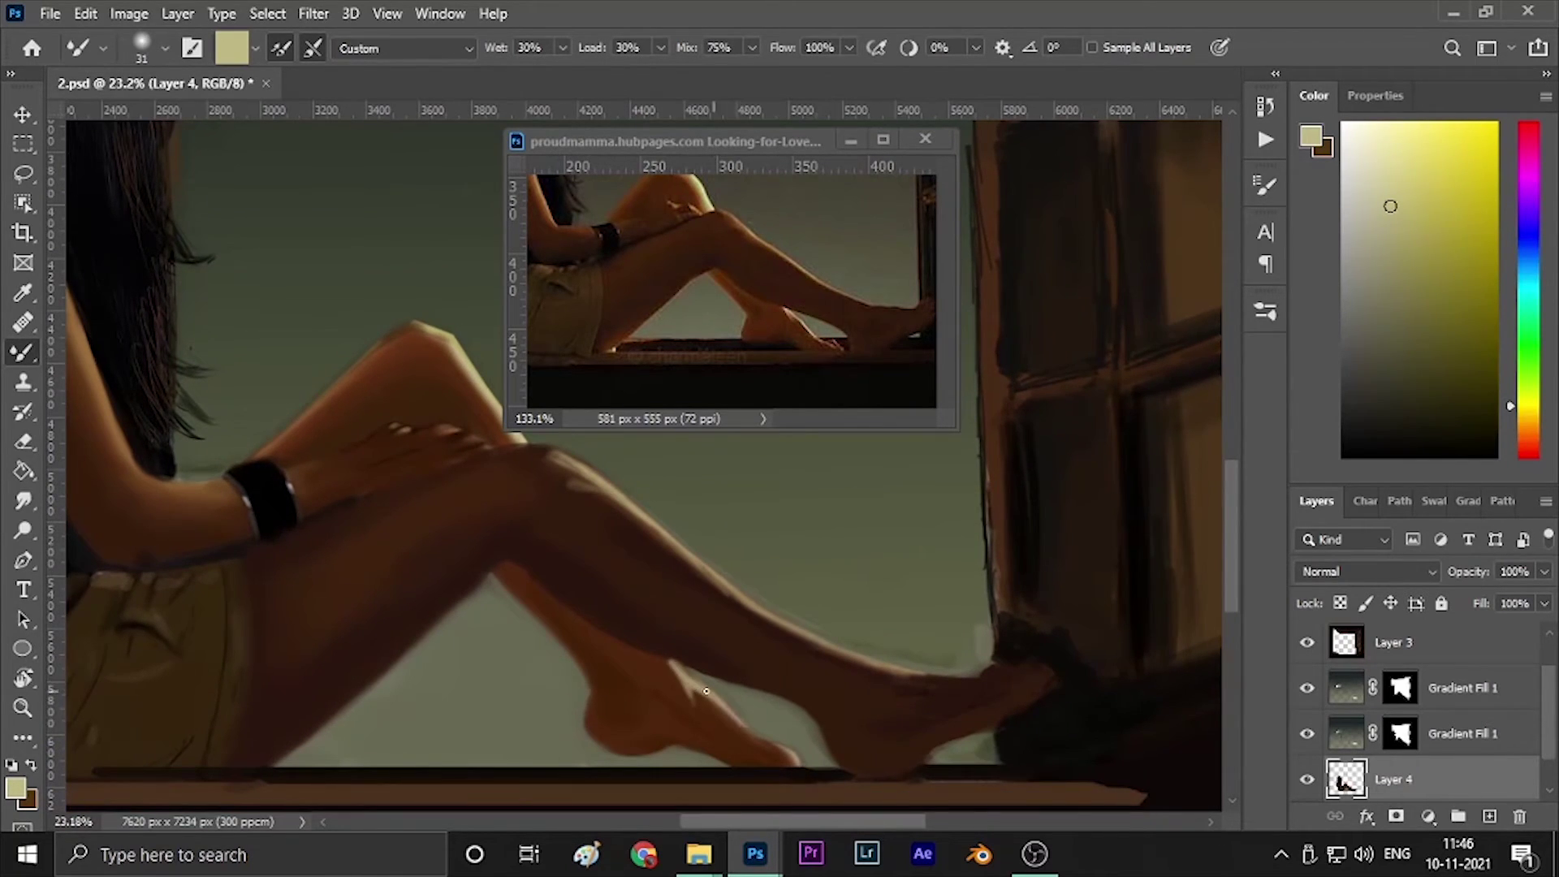
scroll(705, 691, down, 5)
scroll(689, 731, up, 5)
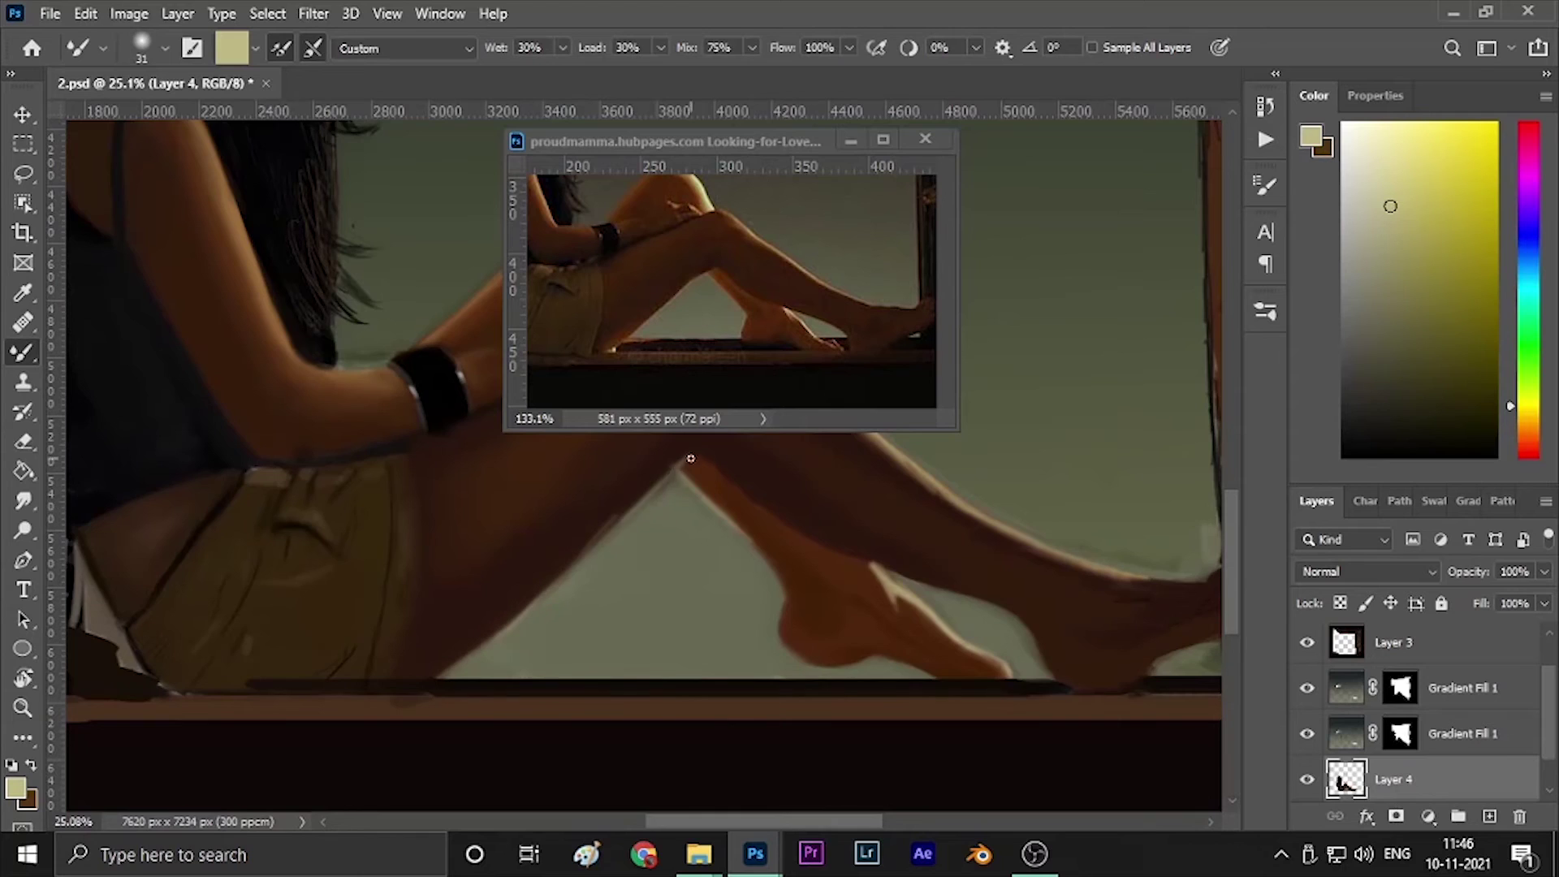
scroll(1409, 699, up, 1)
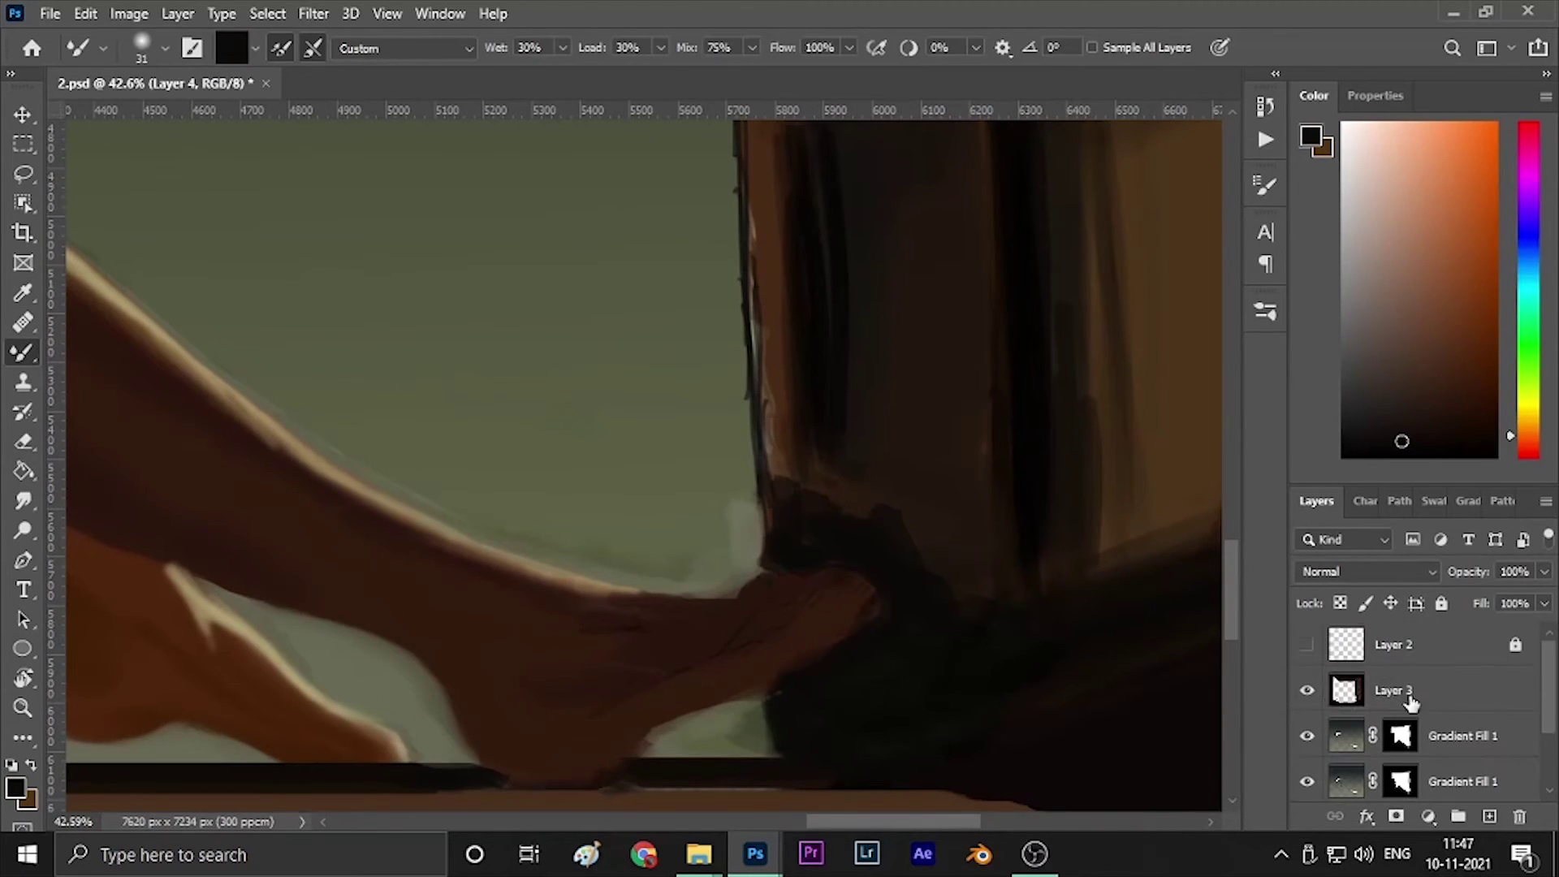
Make Layer 3 the working layer, zoom out to the whole painting, and return to the plain Brush.
click(1409, 694)
drag(825, 589, 1045, 557)
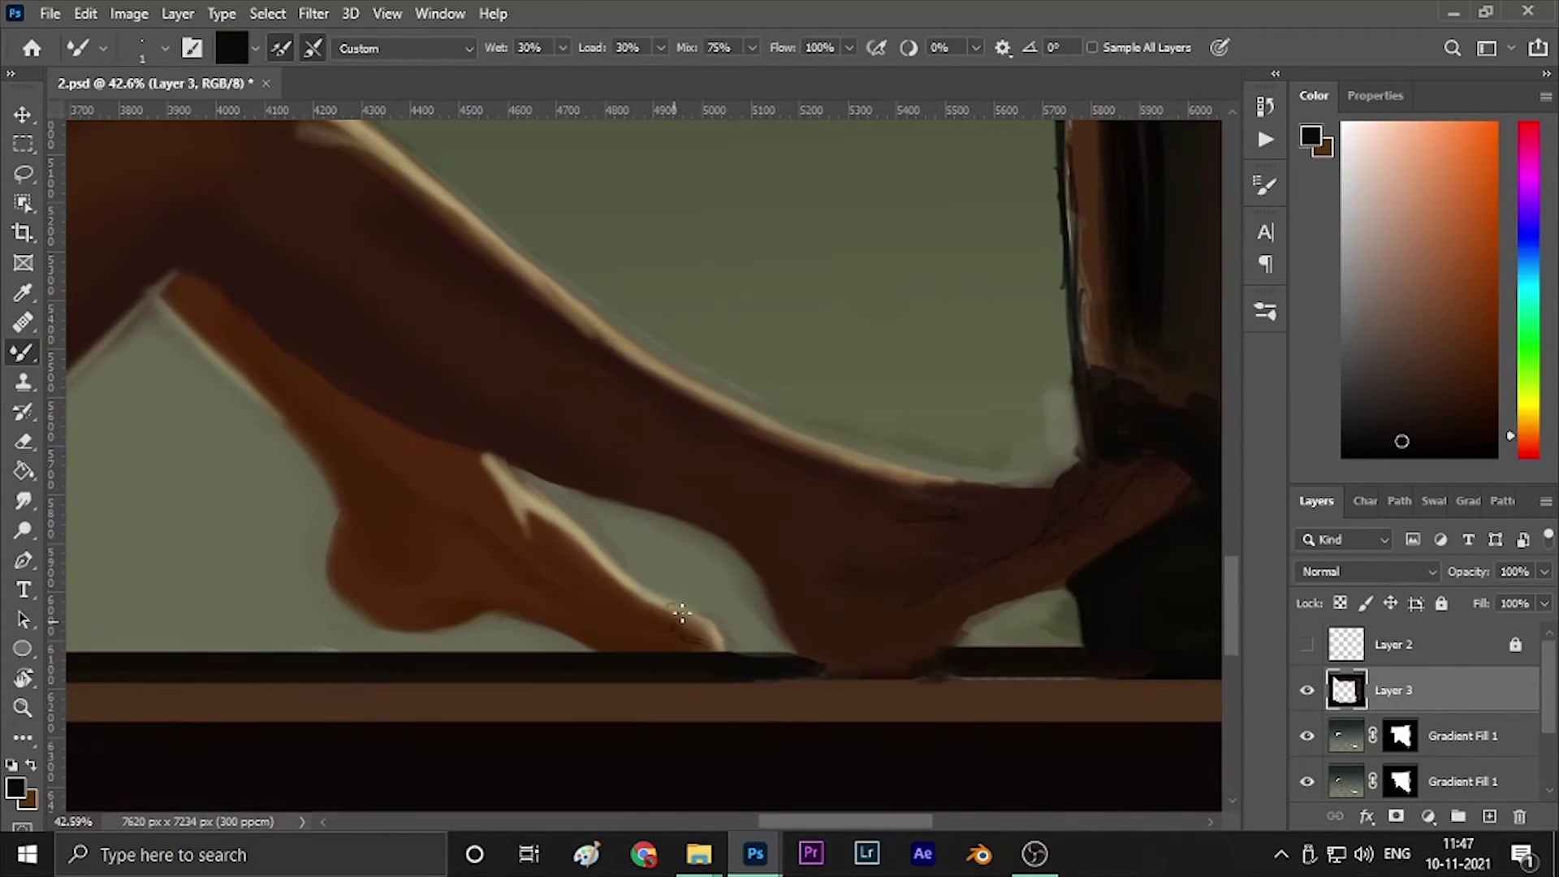
key(ctrl+0)
key(shift+b)
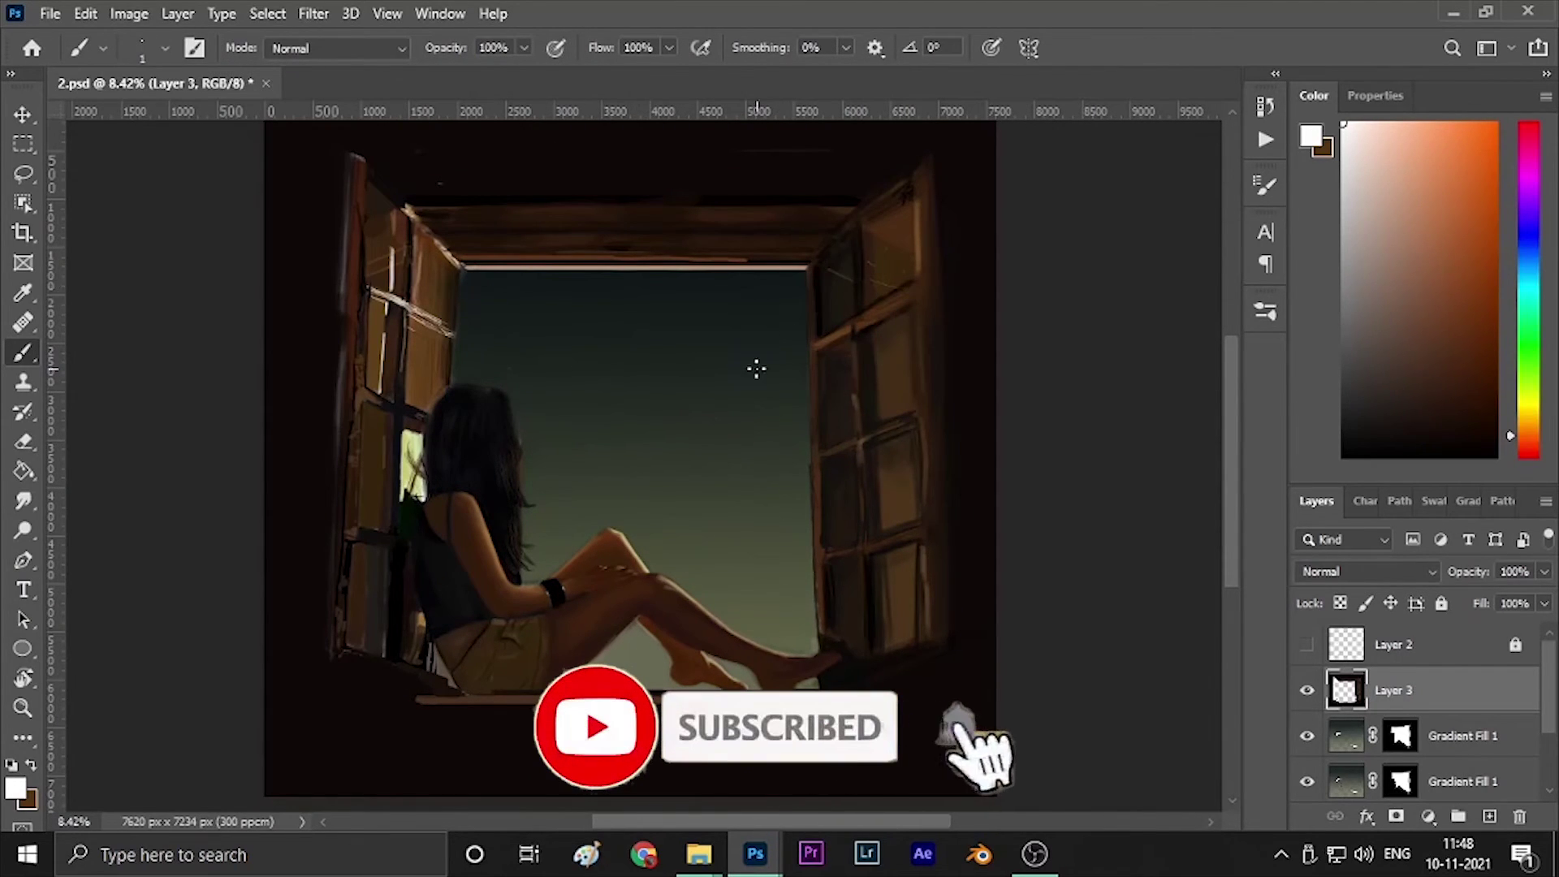
Dot small and larger white stars into the night sky with a round brush.
click(1034, 853)
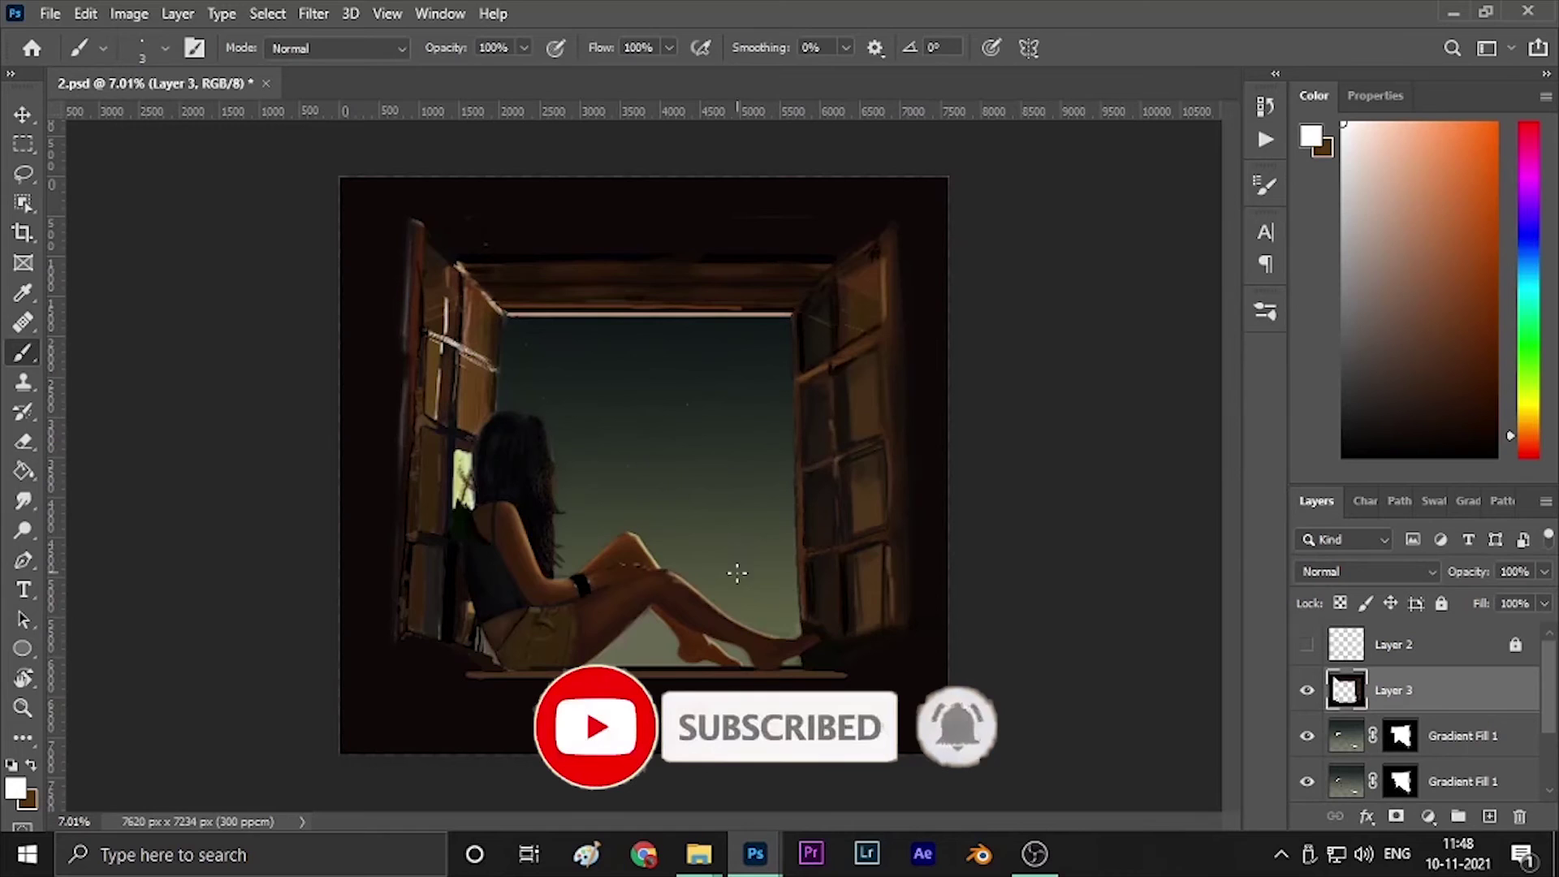
click(103, 48)
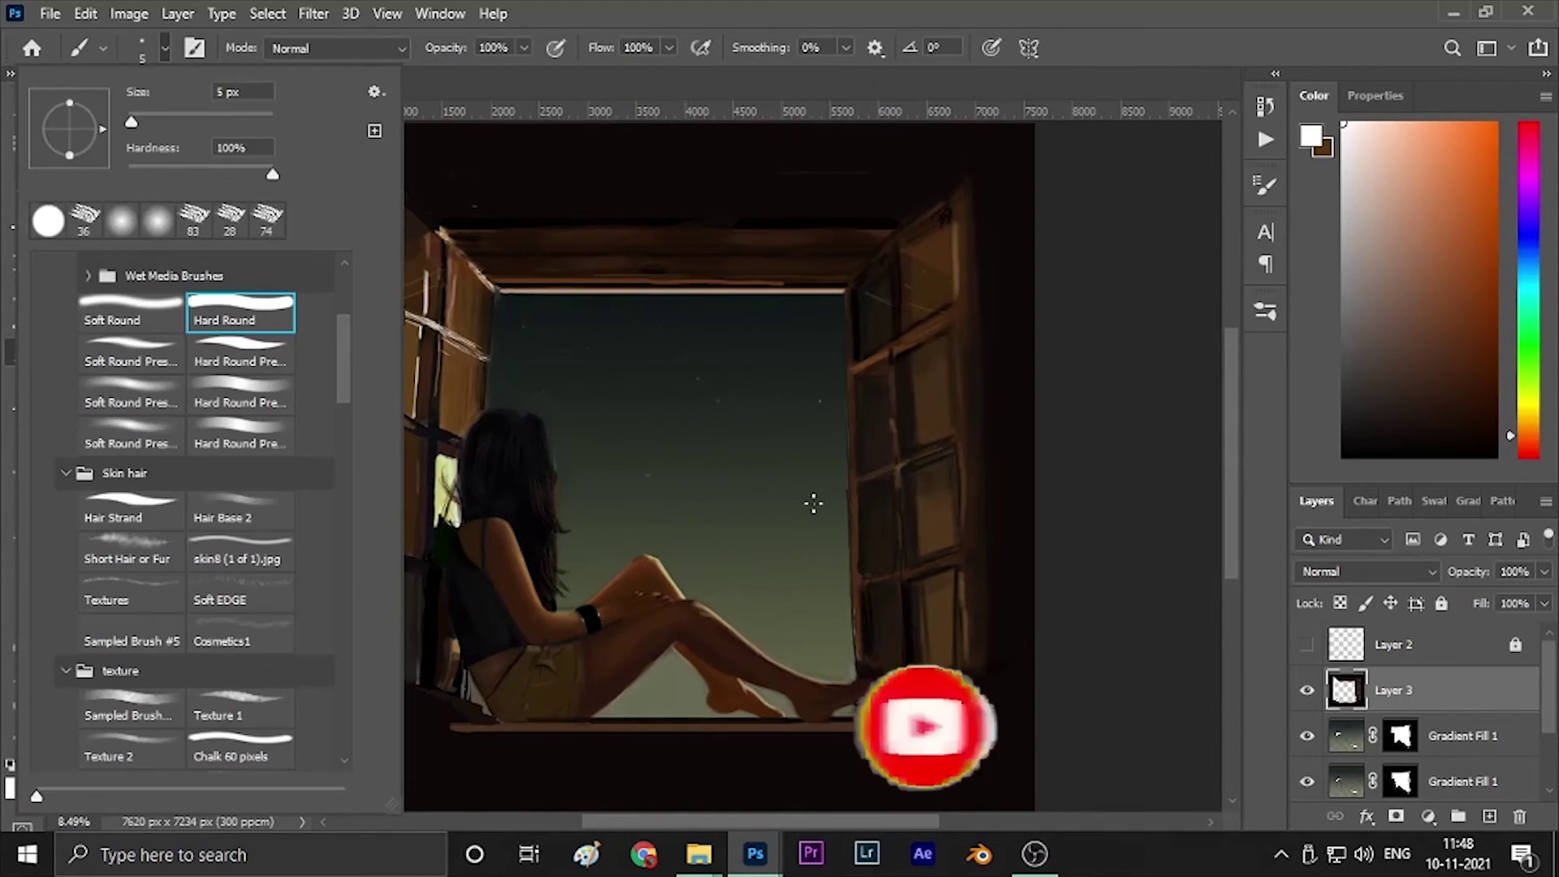
click(637, 338)
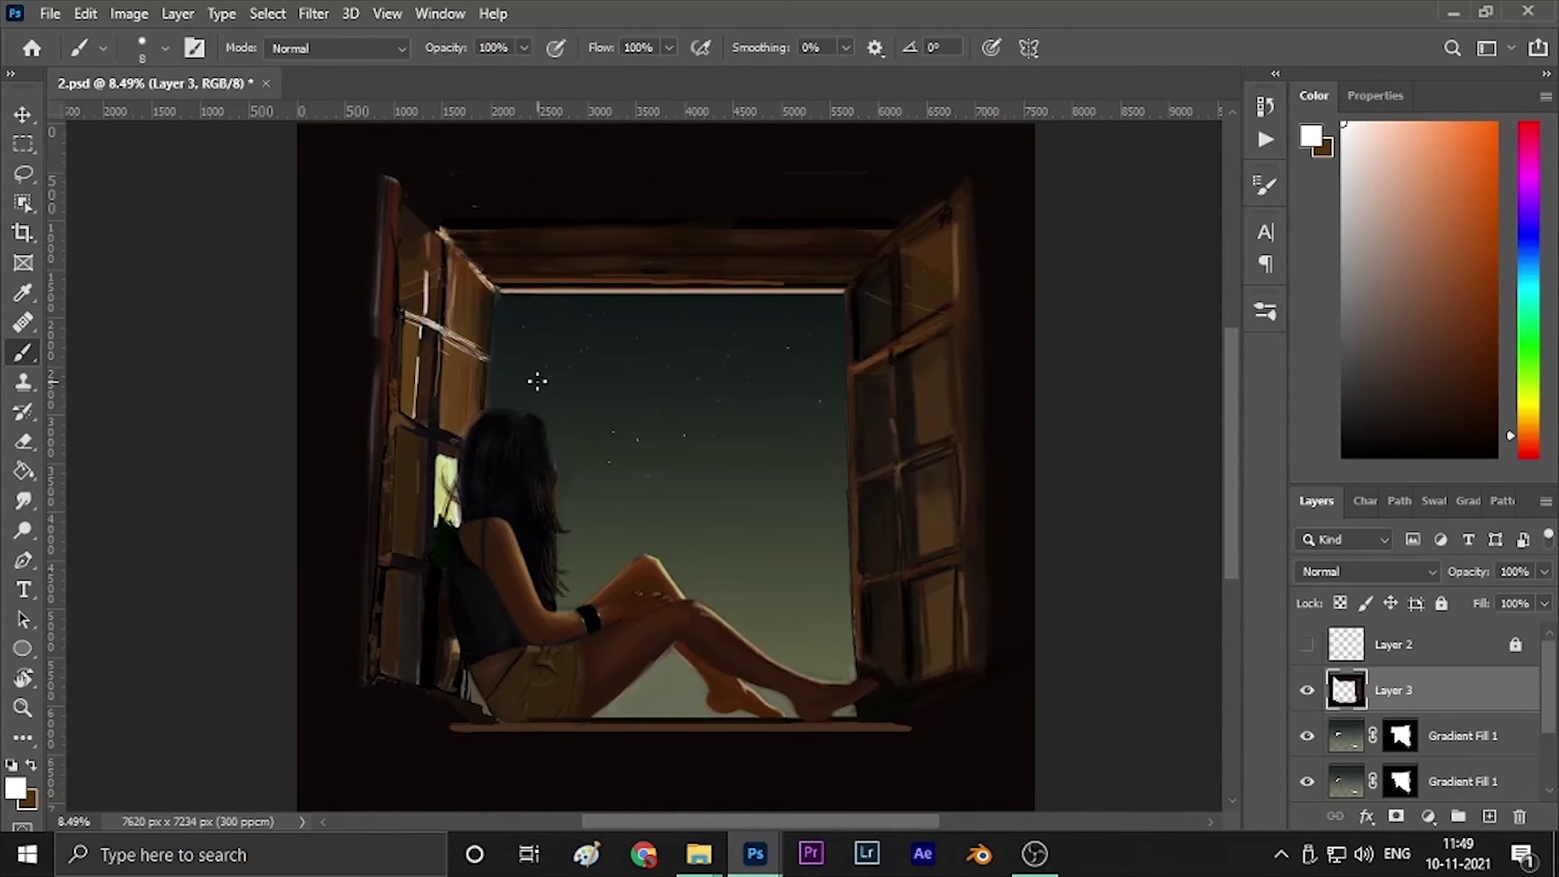
click(164, 48)
click(827, 326)
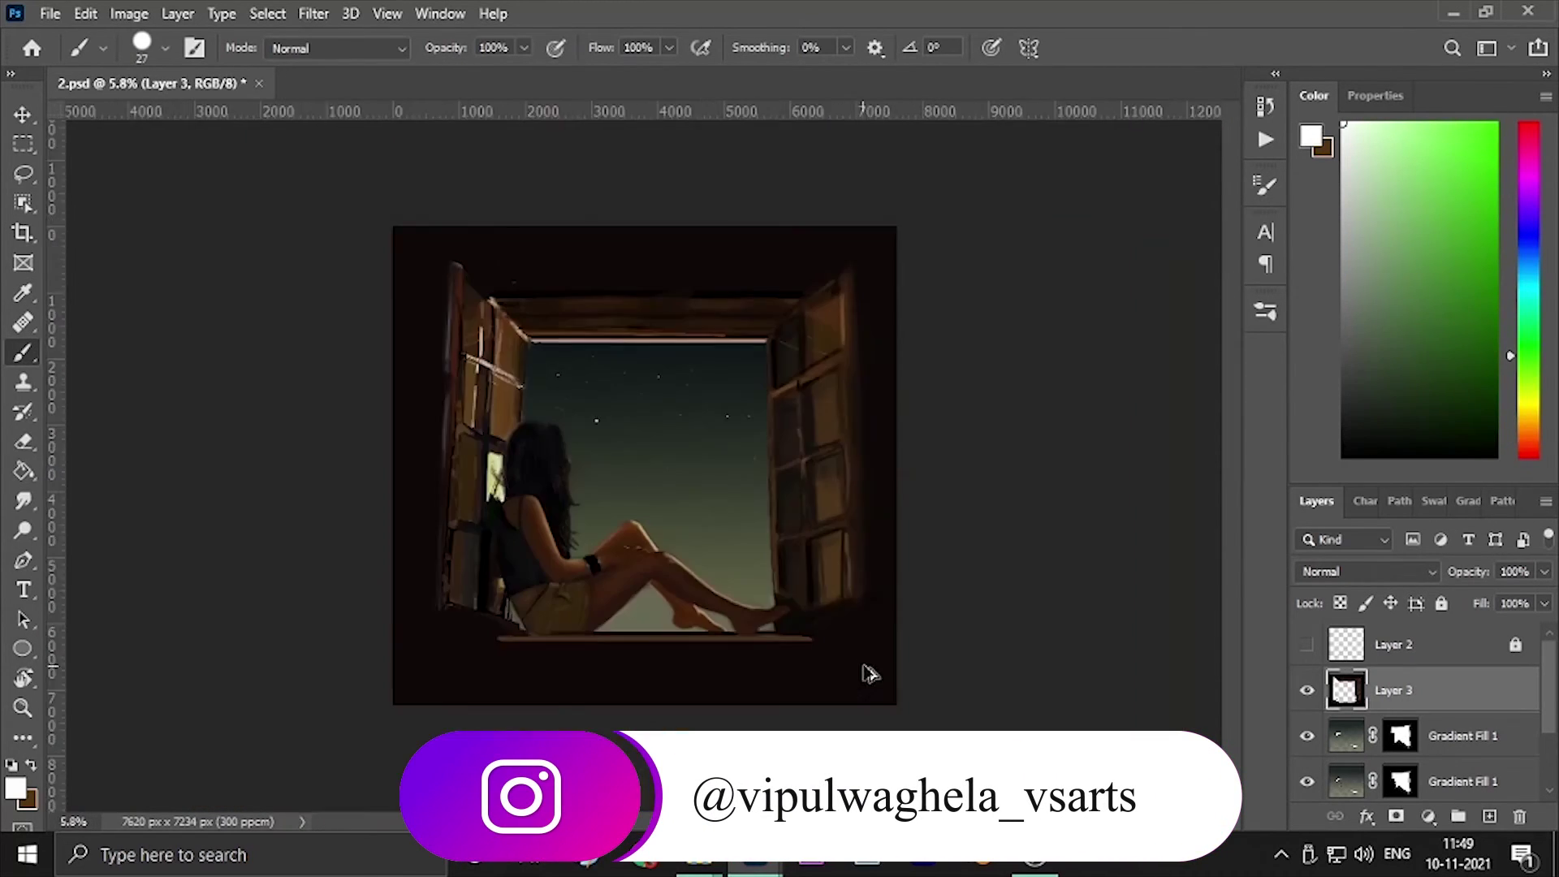
Fill a new layer with black, then undo it and browse the blur filters.
drag(845, 418, 557, 139)
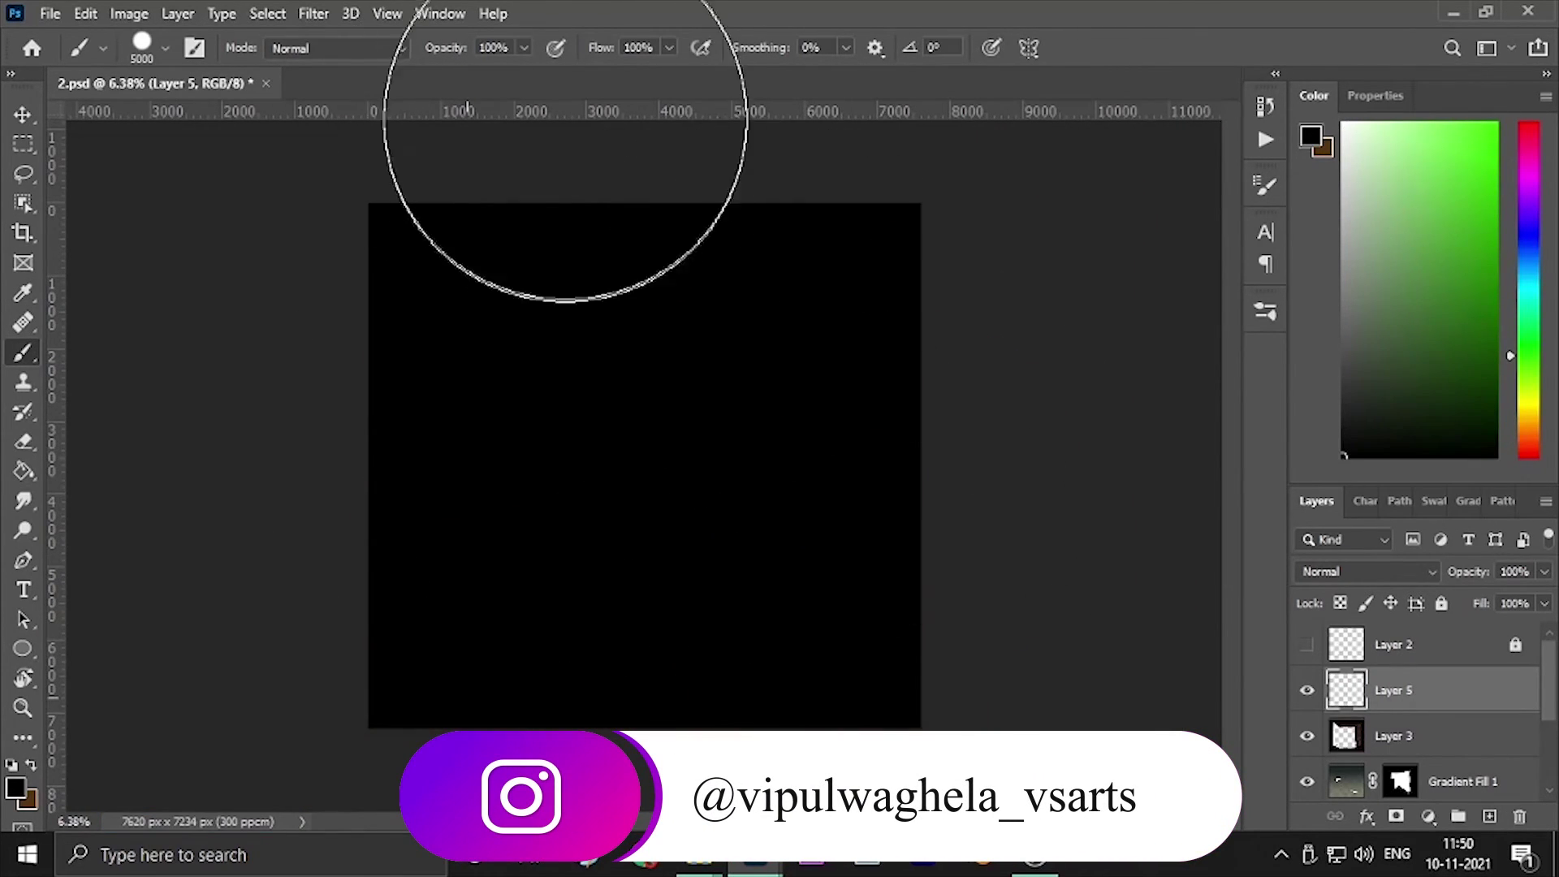
key(ctrl+z)
click(313, 13)
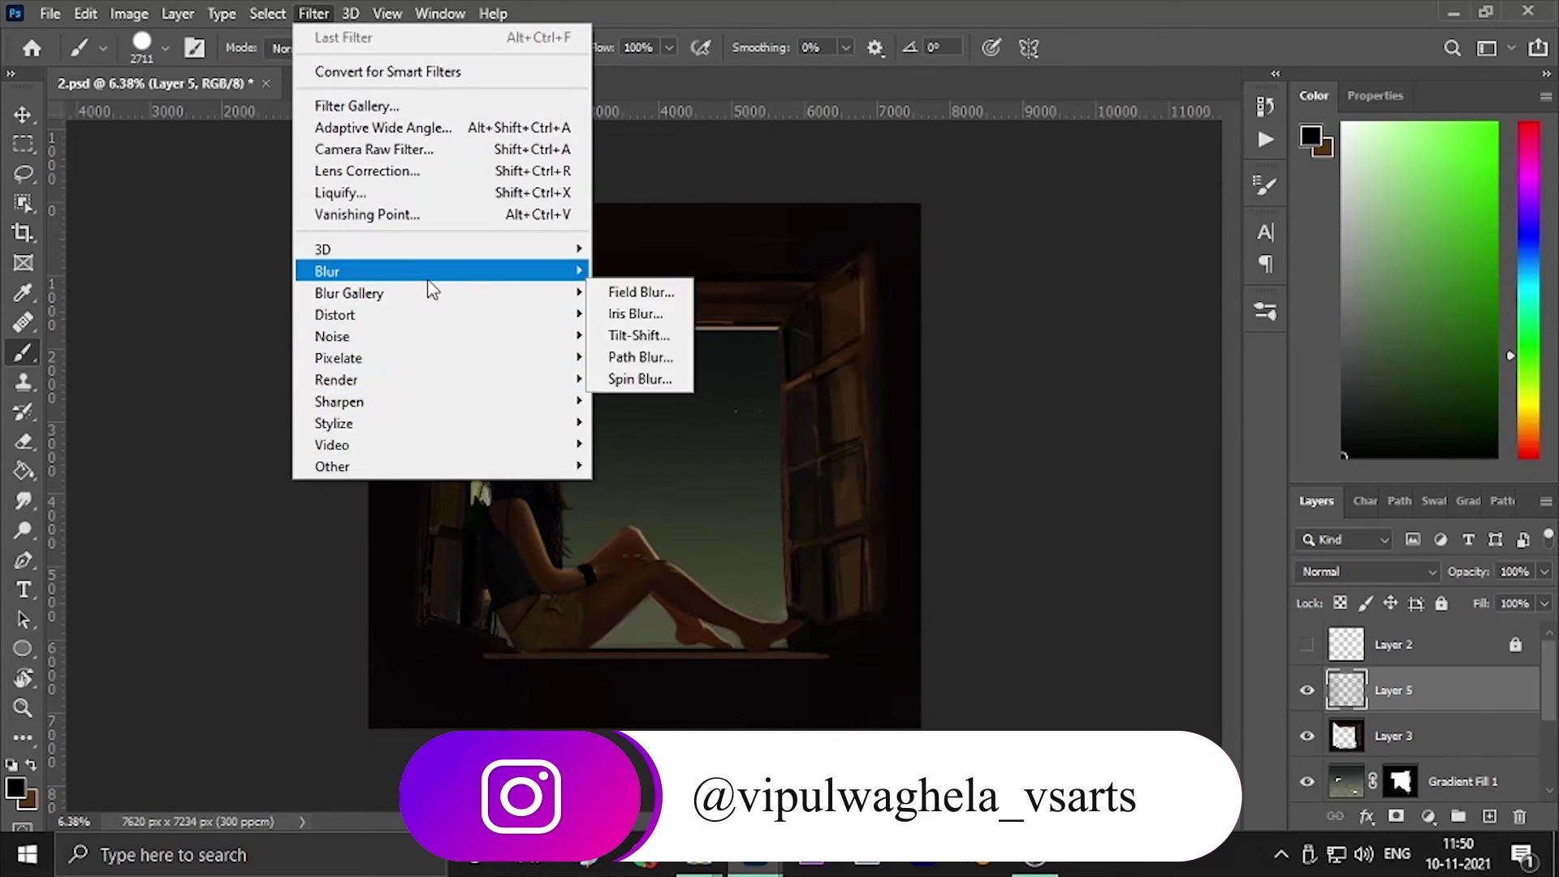
key(Escape)
Add a Hue/Saturation adjustment and set its saturation back to about zero.
click(1428, 816)
click(1485, 613)
mouse_move(1414, 294)
mouse_down()
mouse_move(1521, 302)
mouse_move(1415, 295)
mouse_up()
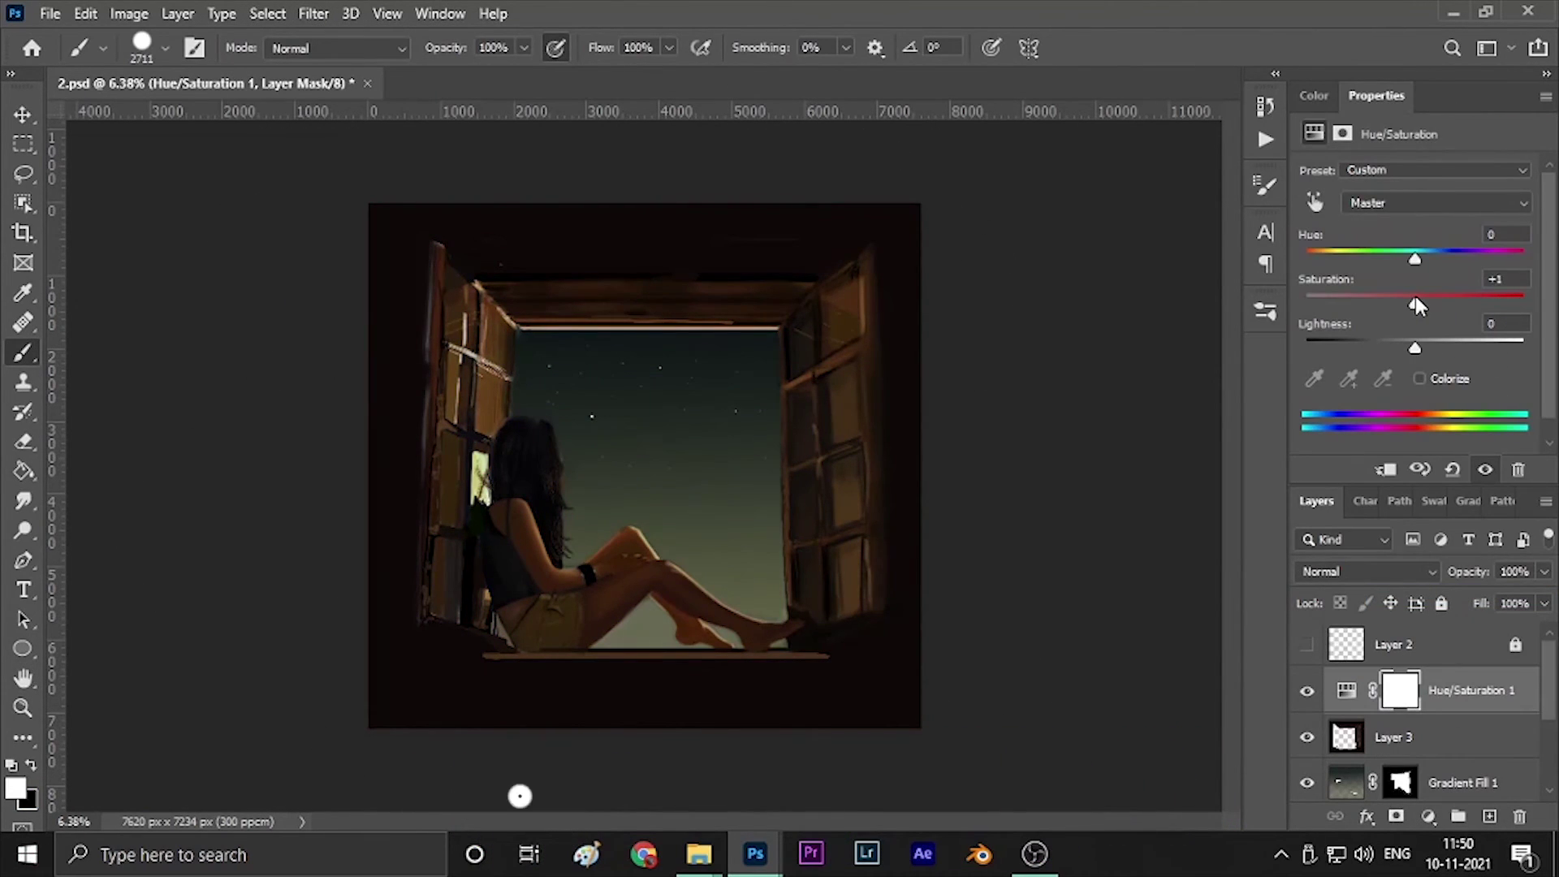
click(50, 13)
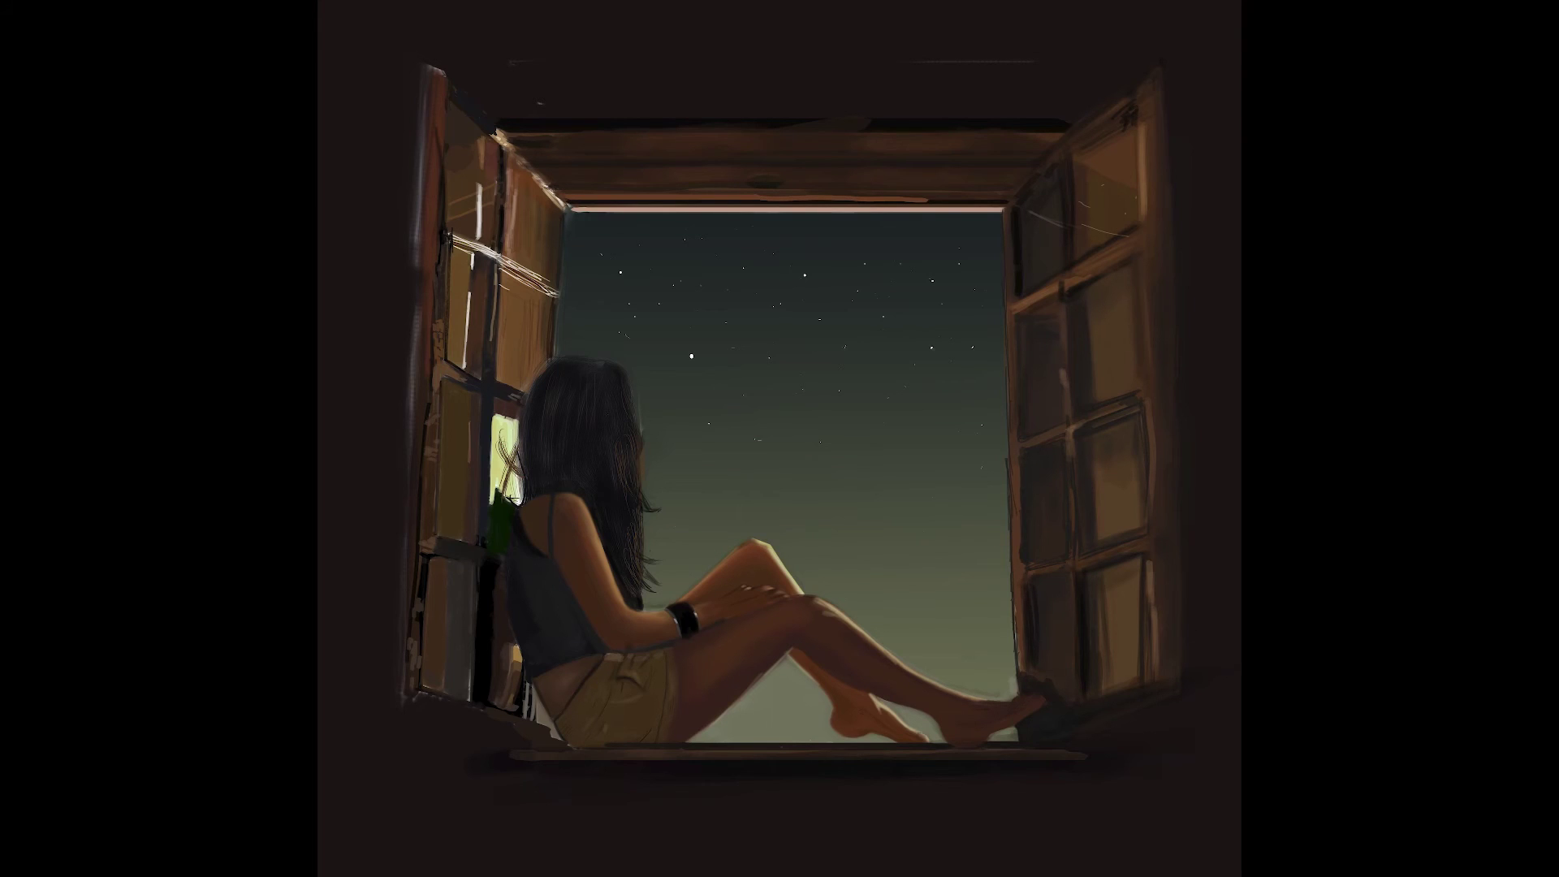